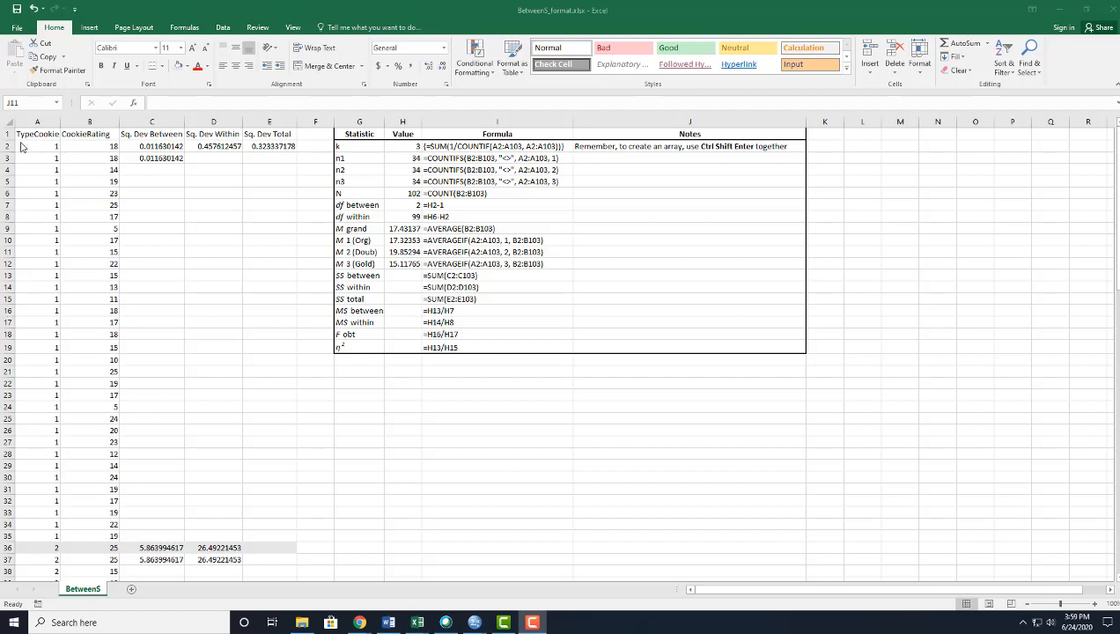
- Review the TypeCookie and CookieRating columns and the k formula in H2, checking the cookie type groups down the data
{"action": "left_click", "coordinate": [32, 121]}
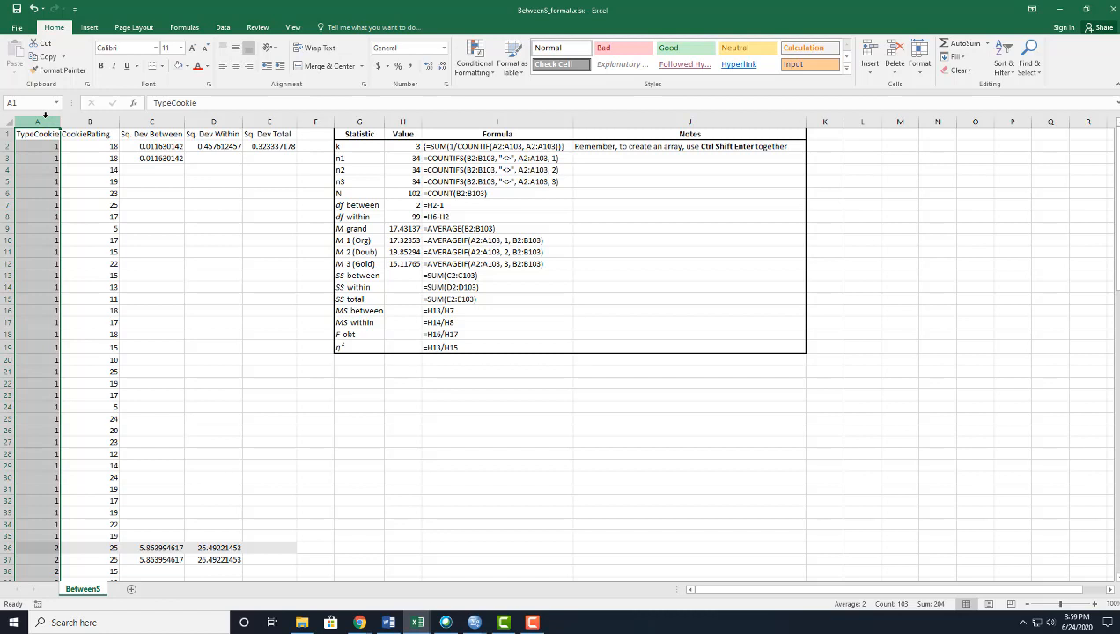
{"action": "left_click", "coordinate": [77, 122]}
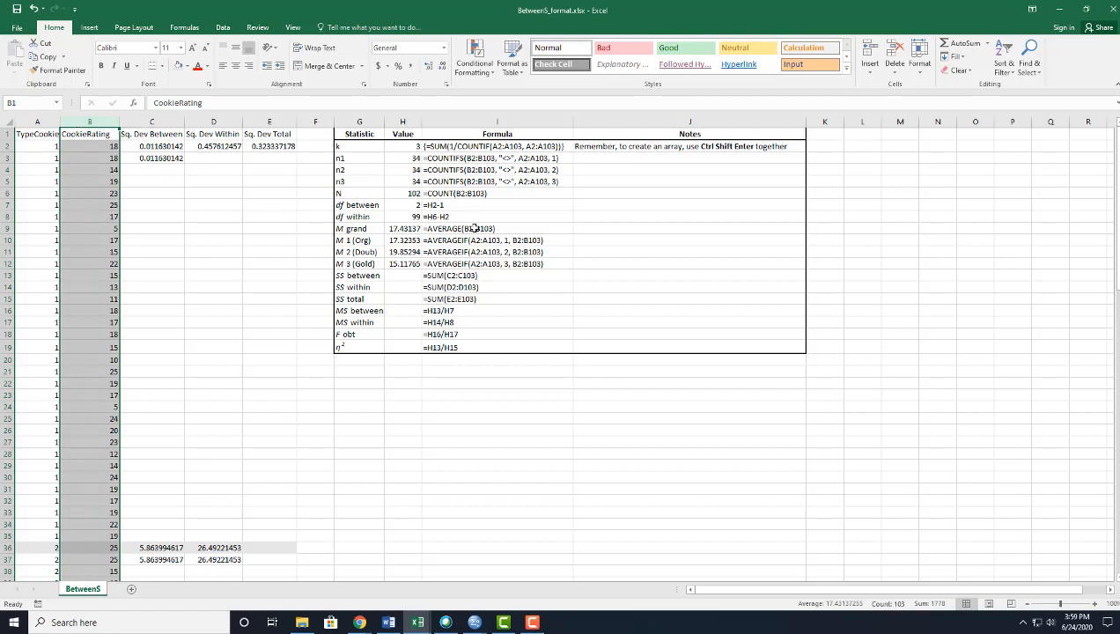
{"action": "left_click", "coordinate": [518, 420]}
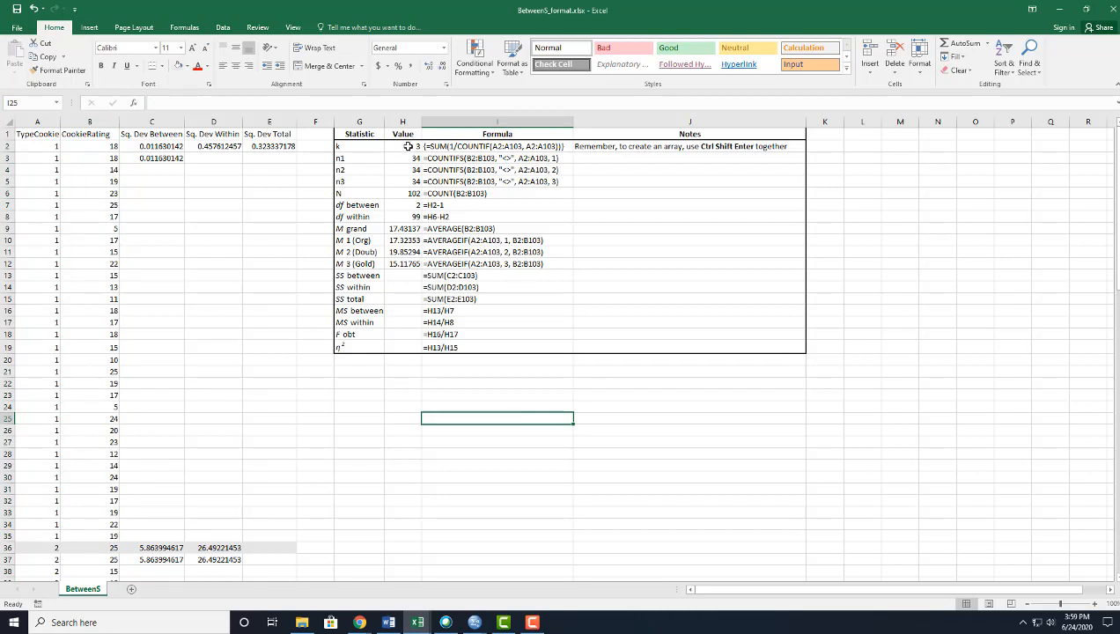
{"action": "left_click", "coordinate": [408, 146]}
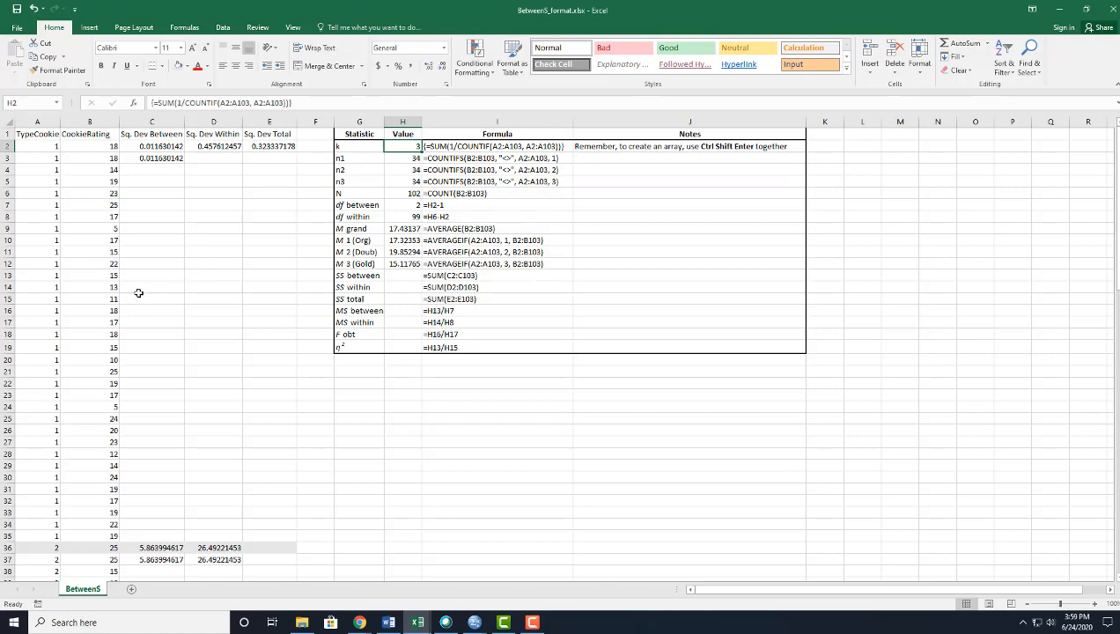
{"action": "scroll", "coordinate": [83, 410], "scroll_direction": "down", "scroll_amount": 13}
{"action": "scroll", "coordinate": [82, 411], "scroll_direction": "down", "scroll_amount": 3}
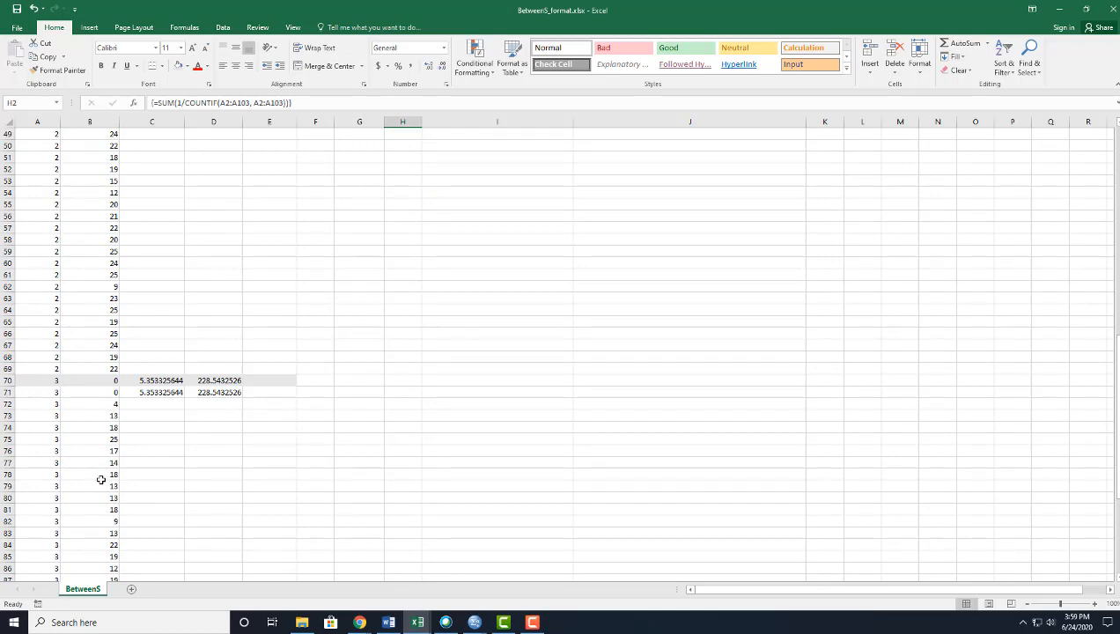
{"action": "scroll", "coordinate": [104, 481], "scroll_direction": "up", "scroll_amount": 16}
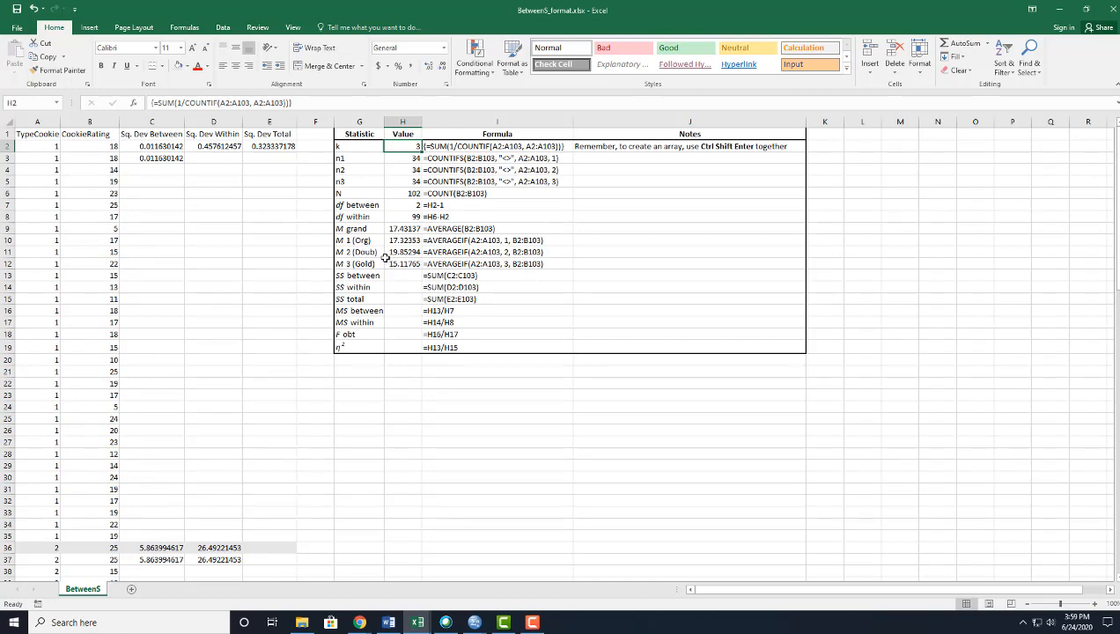
- Highlight the three group mean labels, M 1 (Org) through M 3 (Gold) in G10:G12, with yellow fill
{"action": "left_click", "coordinate": [364, 240]}
{"action": "left_click_drag", "start_coordinate": [363, 241], "coordinate": [363, 264]}
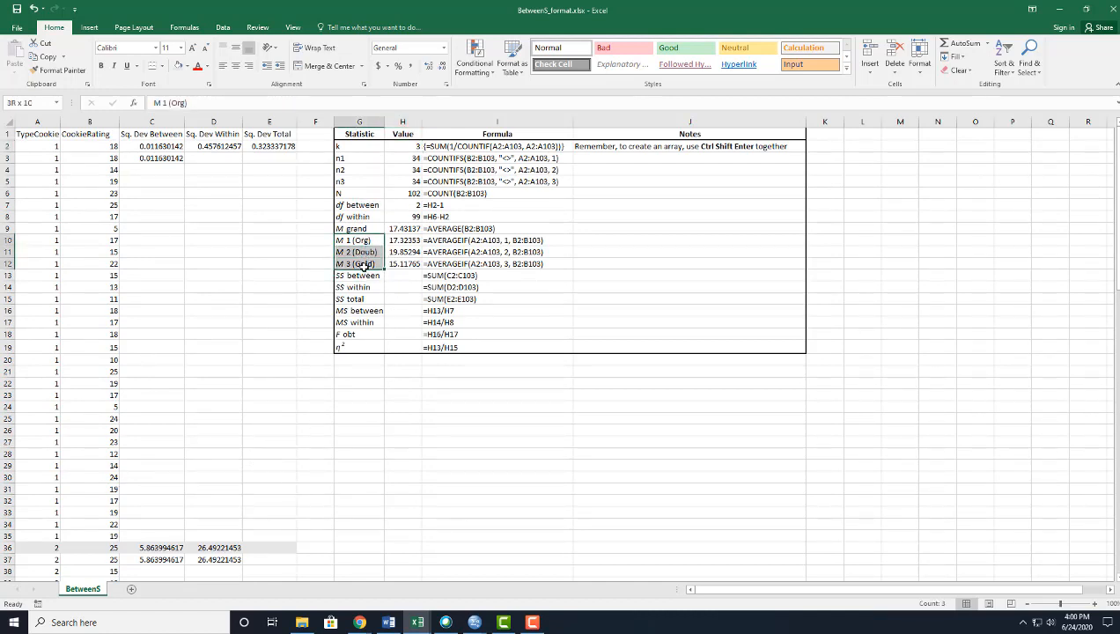
{"action": "left_click", "coordinate": [187, 66]}
{"action": "left_click", "coordinate": [207, 157]}
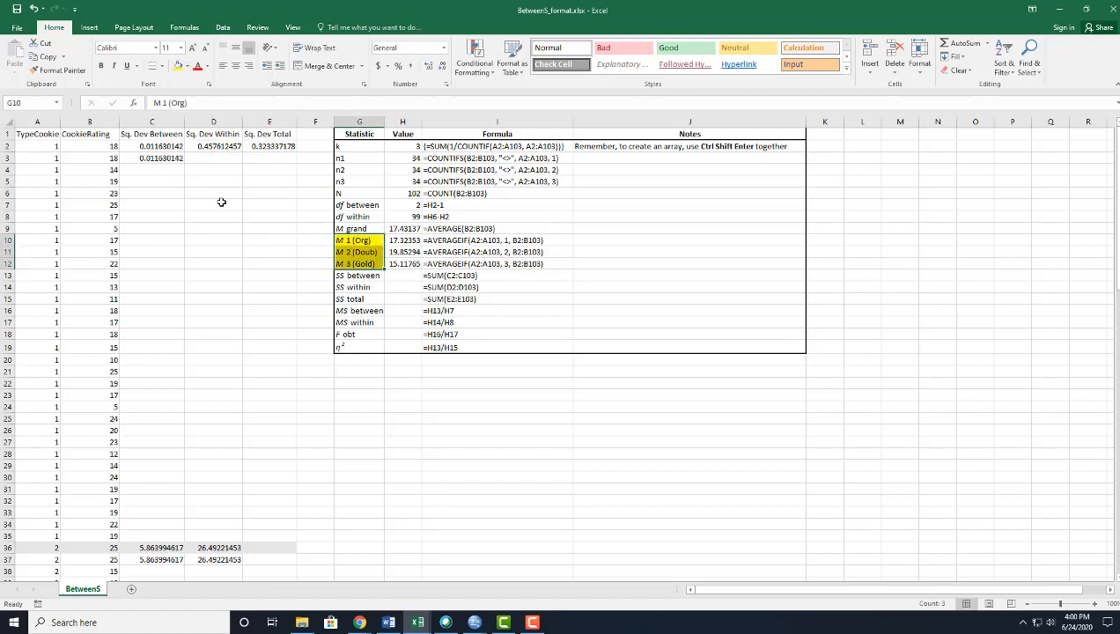
{"action": "left_click", "coordinate": [233, 360]}
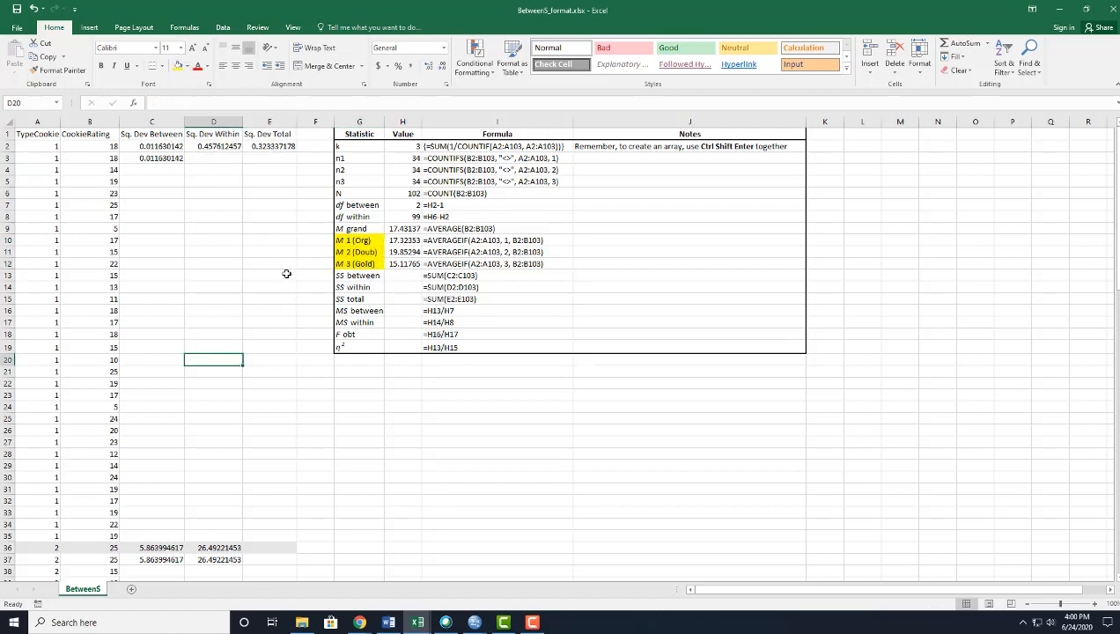
- Examine the n1 and N rows of the statistics table and the counting formulas listed in I3:I6
{"action": "left_click", "coordinate": [357, 159]}
{"action": "left_click", "coordinate": [390, 157], "text": "shift"}
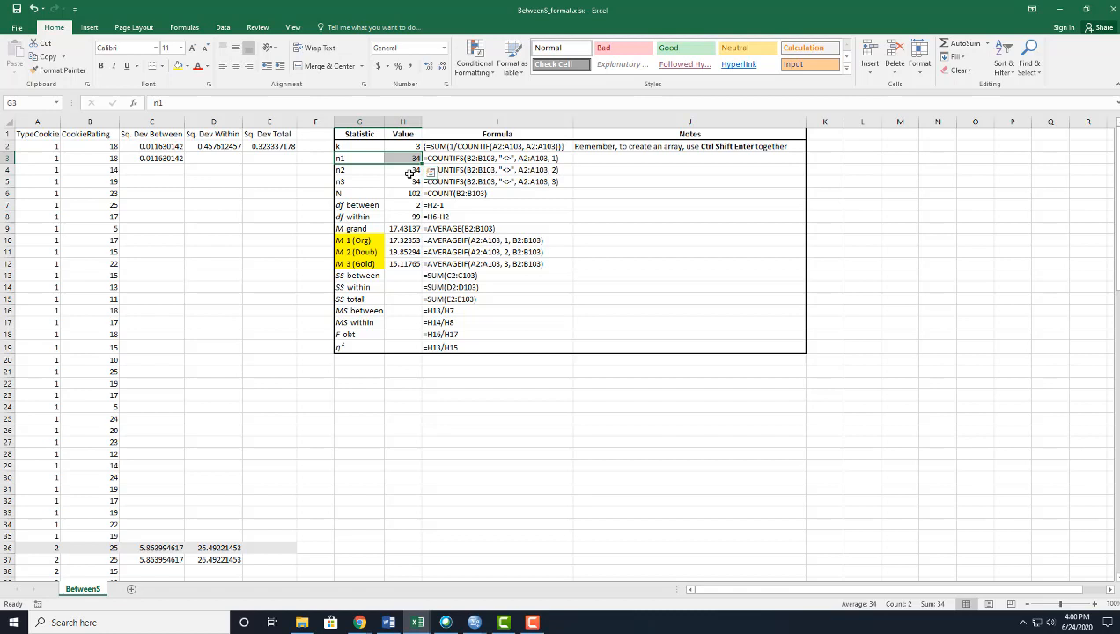
{"action": "left_click", "coordinate": [299, 193]}
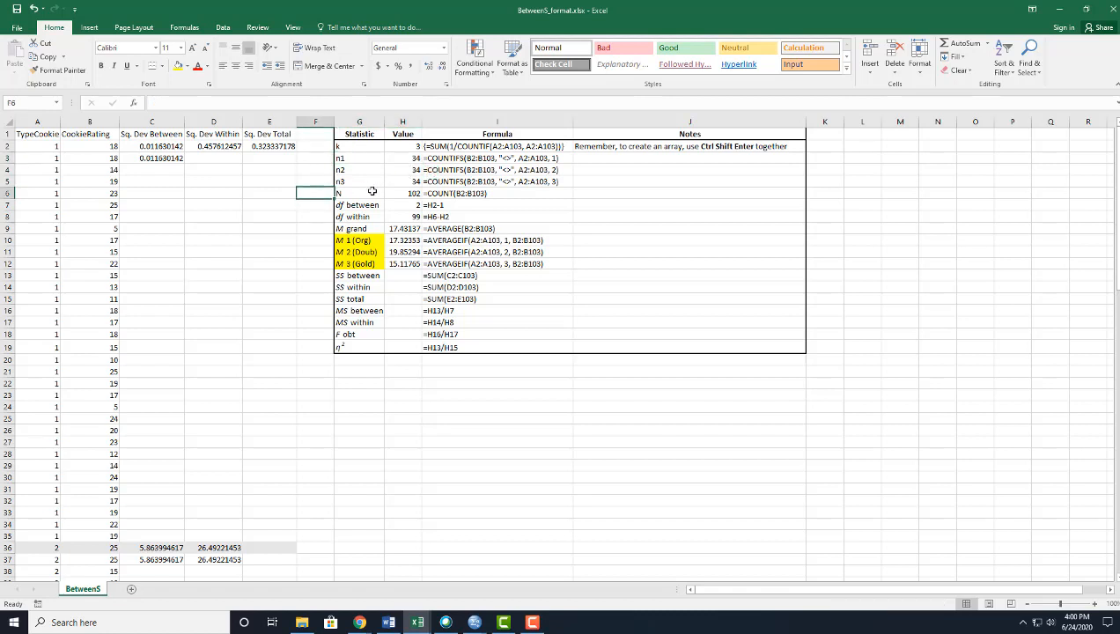
{"action": "left_click_drag", "start_coordinate": [364, 194], "coordinate": [404, 194]}
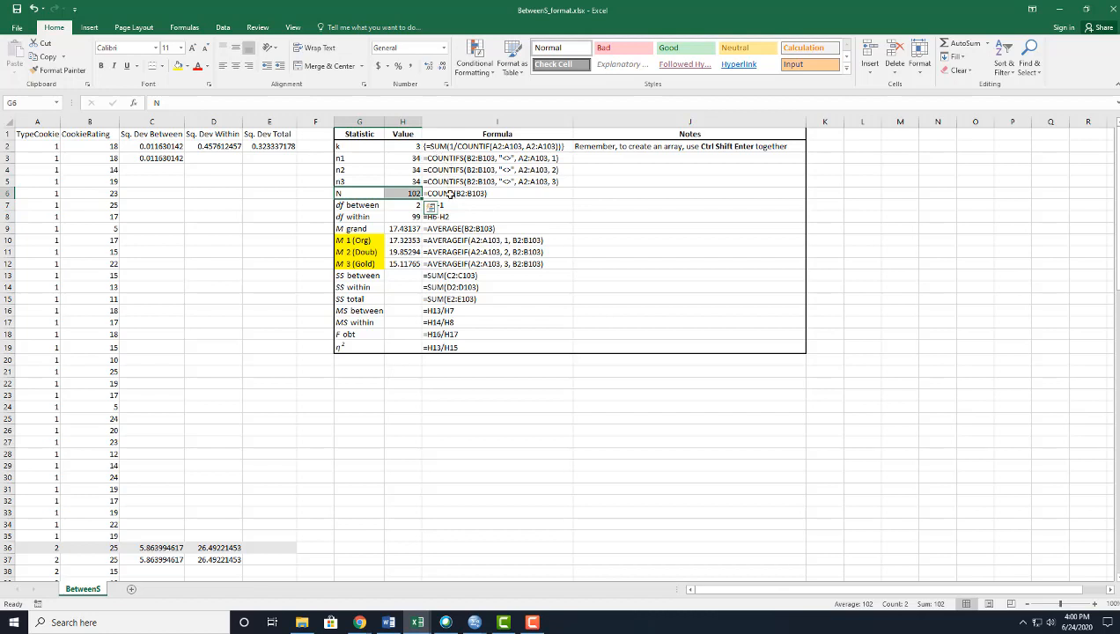
{"action": "left_click", "coordinate": [451, 194]}
{"action": "left_click", "coordinate": [450, 158]}
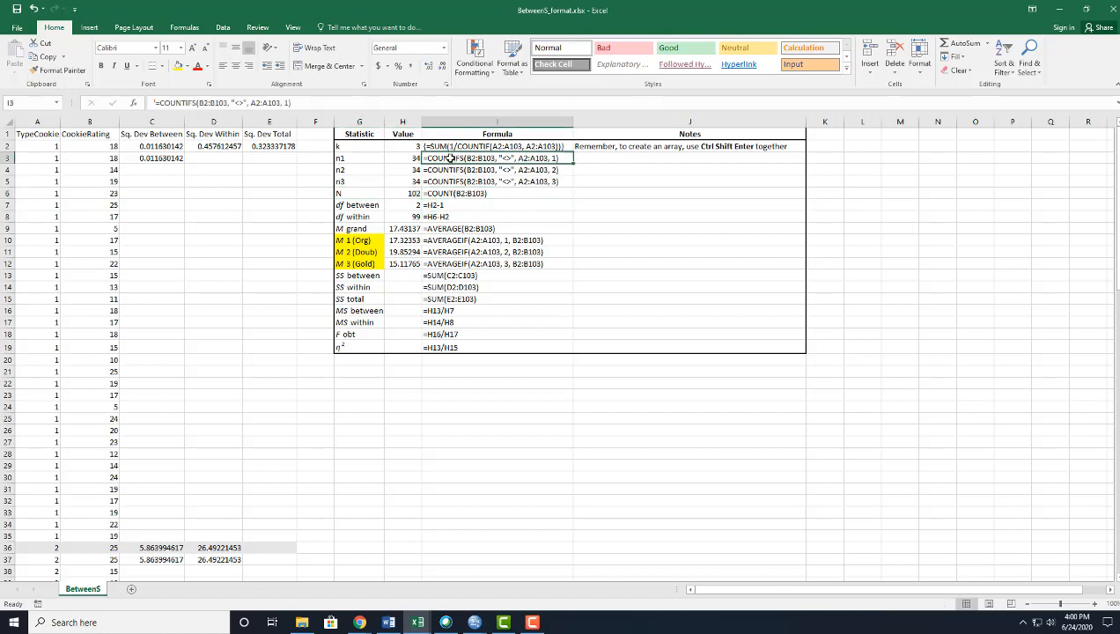
{"action": "left_click_drag", "start_coordinate": [450, 159], "coordinate": [454, 187]}
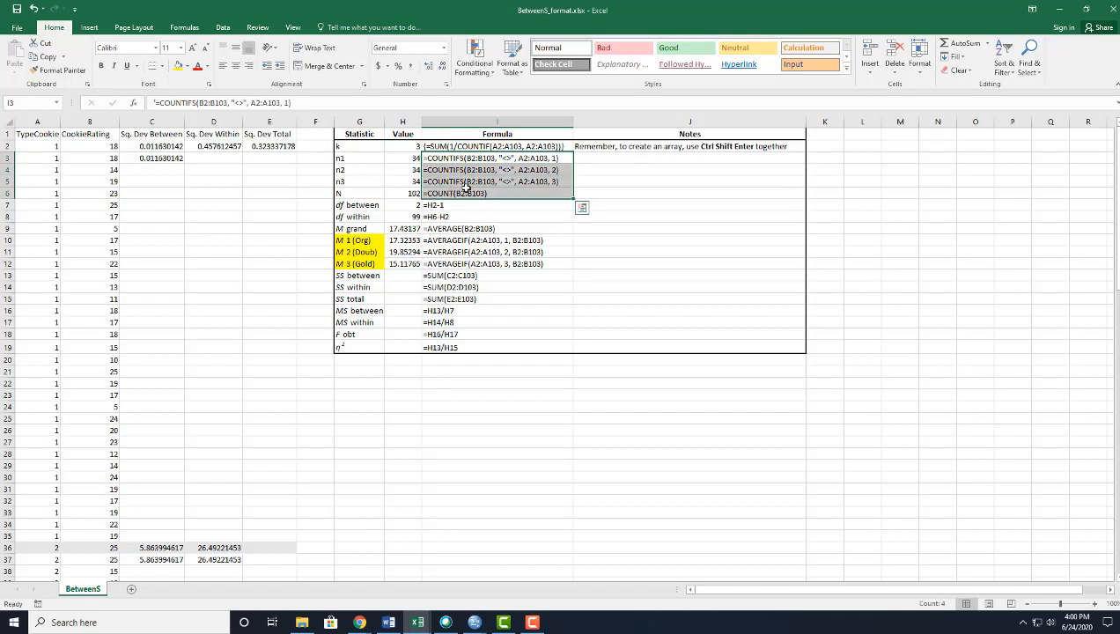
- Inspect the n1 COUNTIFS formula text in I3, focusing on its "<>" criterion, and leave it as it is
{"action": "left_click", "coordinate": [449, 160]}
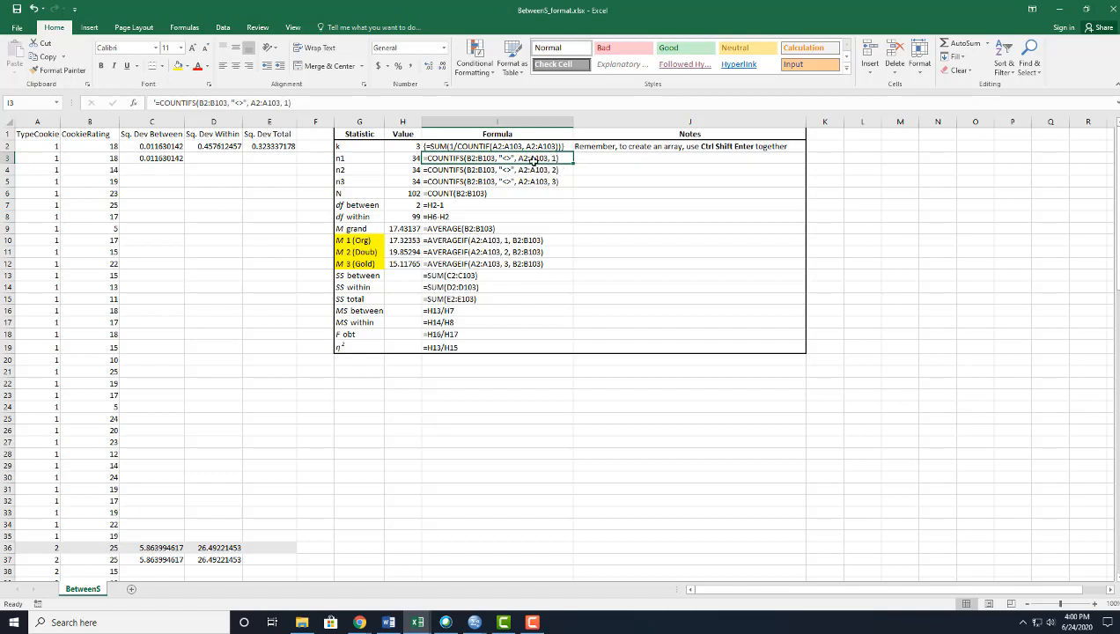
{"action": "double_click", "coordinate": [487, 159]}
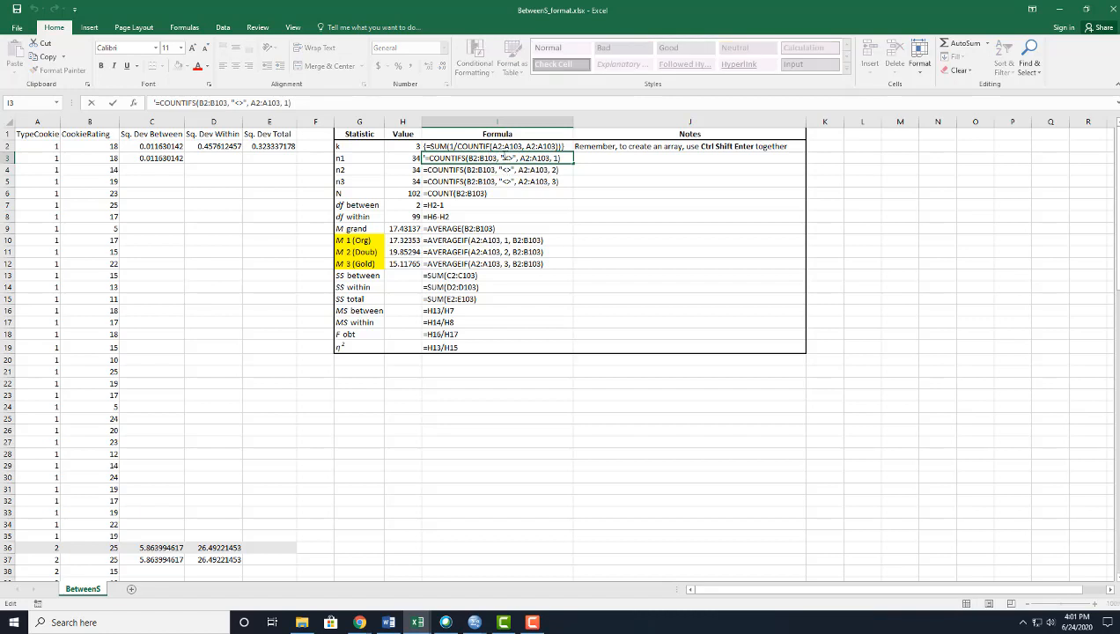
{"action": "left_click_drag", "start_coordinate": [499, 157], "coordinate": [517, 159]}
{"action": "left_click", "coordinate": [555, 159]}
{"action": "key", "text": "Return"}
- Compare the cookie type and rating pairs in the first type 1 row (A2:B2) and first type 2 row (A36:B36)
{"action": "left_click", "coordinate": [91, 145]}
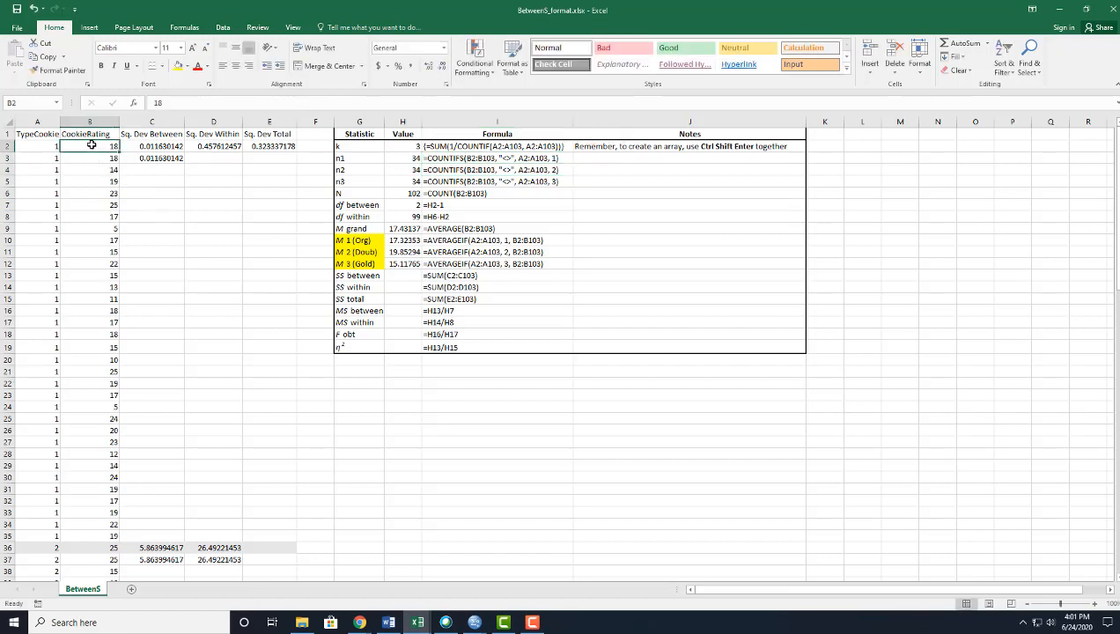
{"action": "left_click", "coordinate": [40, 146]}
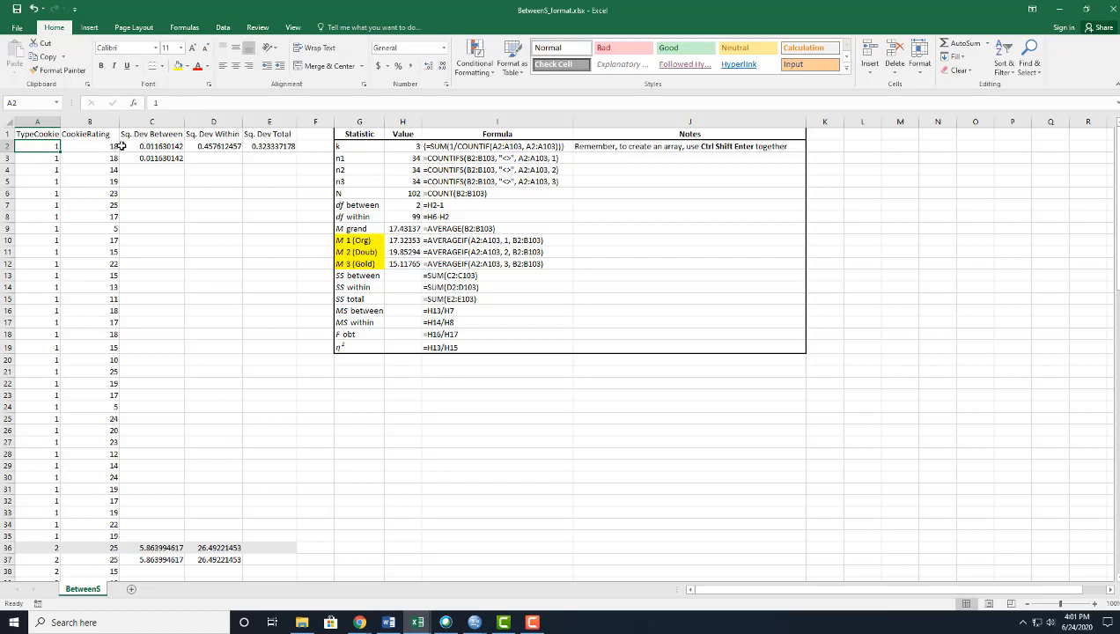
{"action": "left_click_drag", "start_coordinate": [54, 147], "coordinate": [99, 142]}
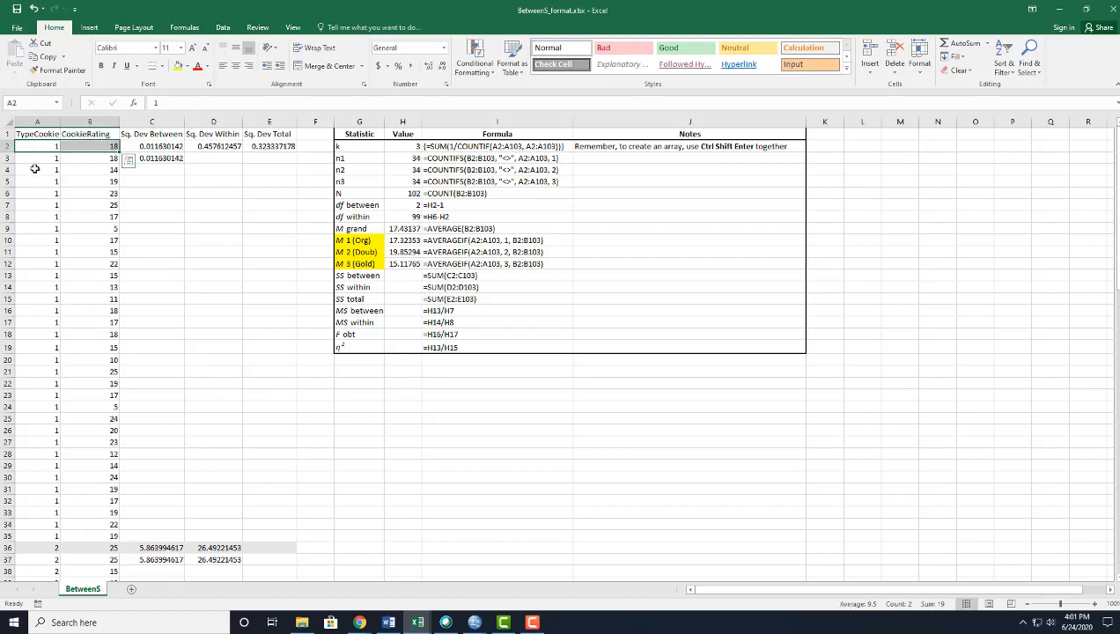
{"action": "scroll", "coordinate": [52, 353], "scroll_direction": "down", "scroll_amount": 1}
{"action": "left_click", "coordinate": [41, 512]}
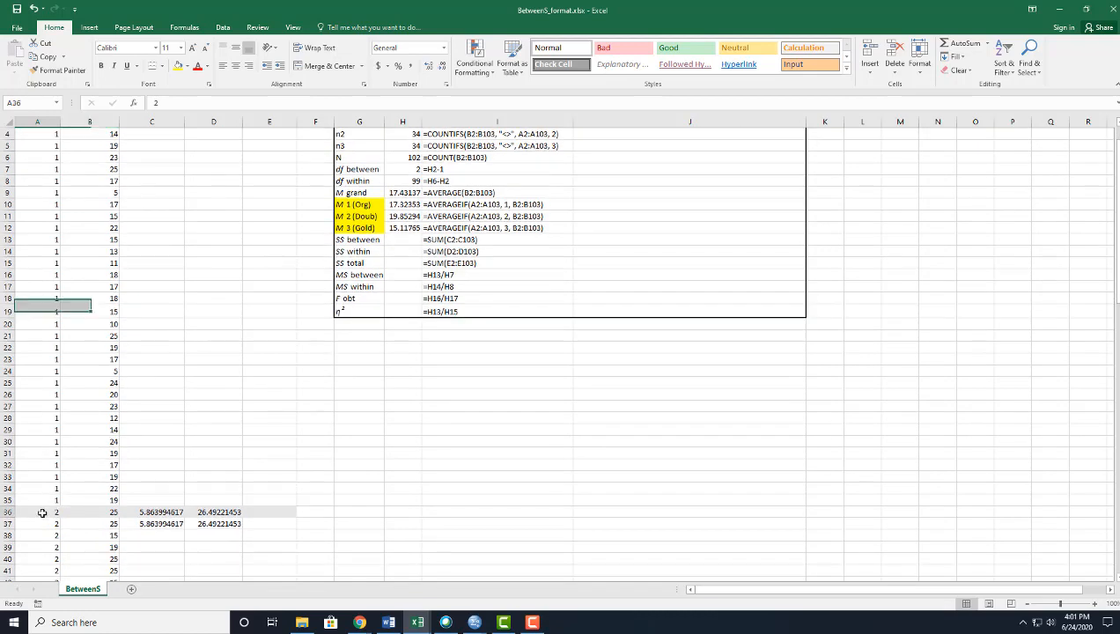
{"action": "left_click_drag", "start_coordinate": [42, 513], "coordinate": [78, 507]}
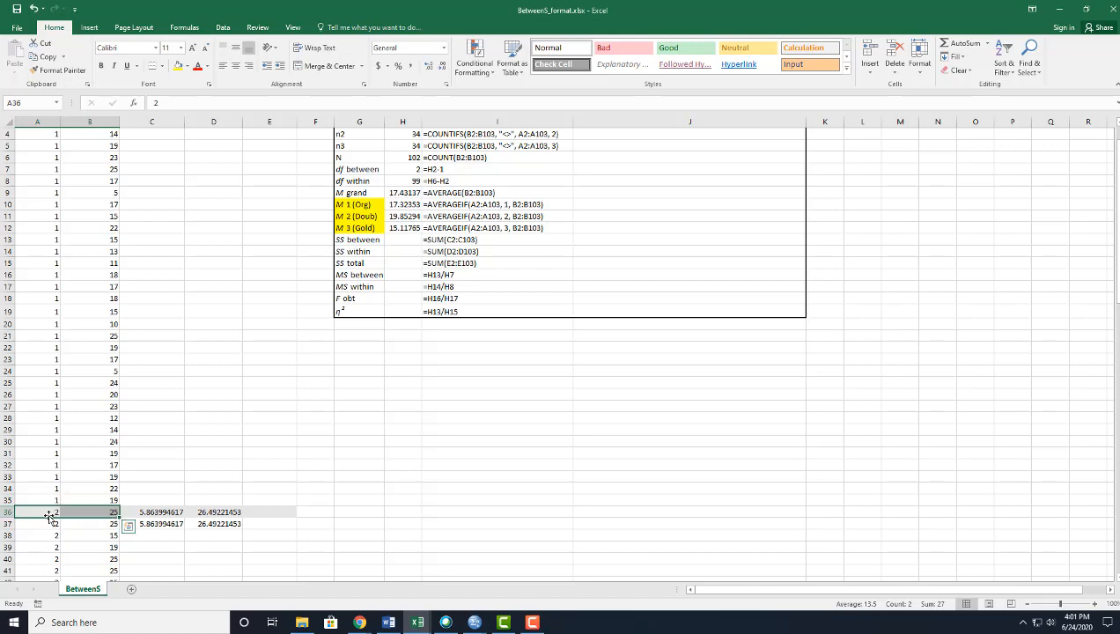
{"action": "scroll", "coordinate": [511, 184], "scroll_direction": "up", "scroll_amount": 1}
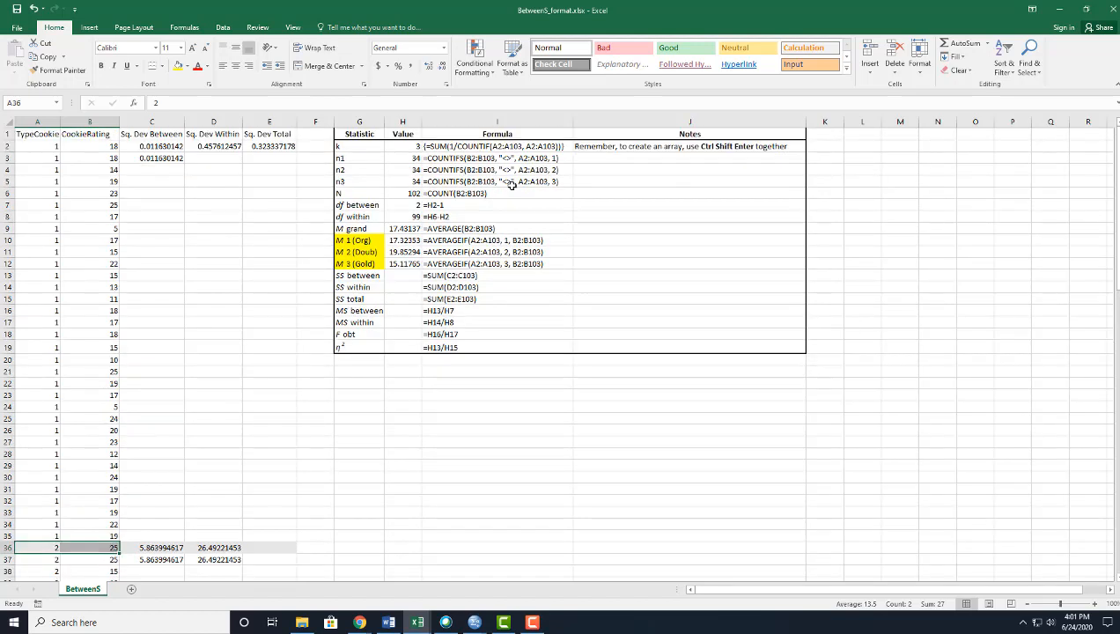
- Compare the n1 COUNTIFS formula in I3 with the n2 and n3 versions in I4:I5
{"action": "left_click", "coordinate": [505, 169]}
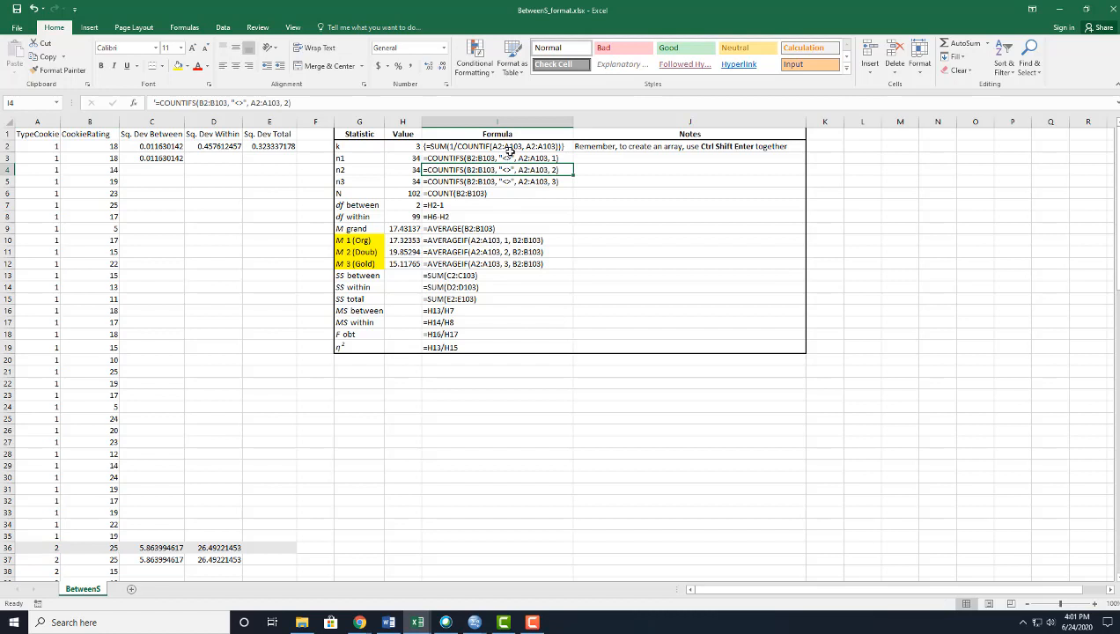
{"action": "left_click", "coordinate": [520, 157]}
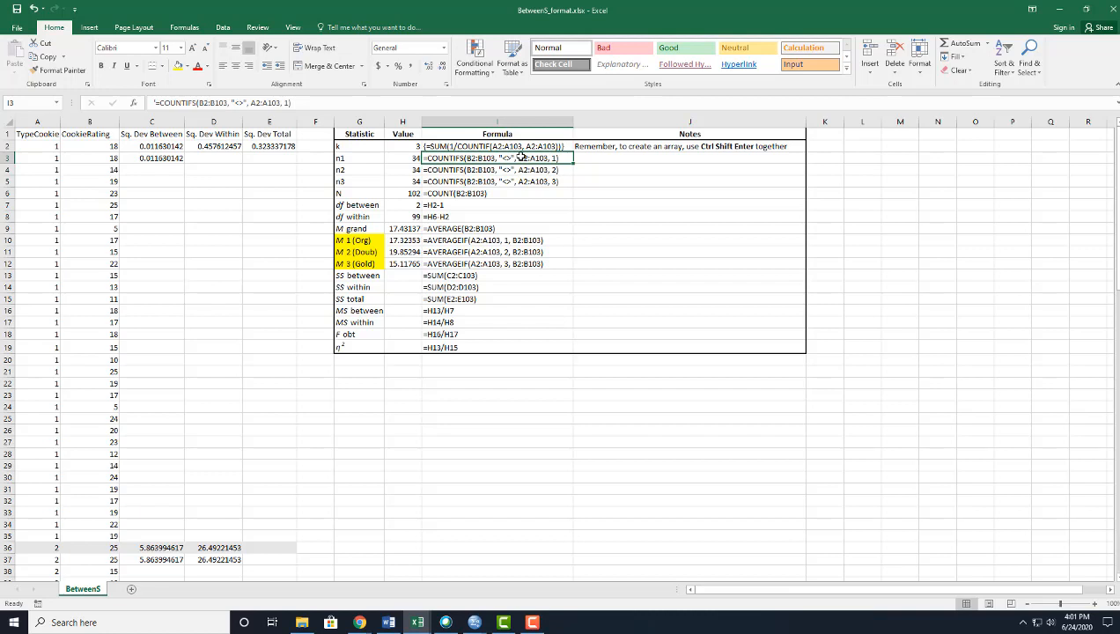
{"action": "left_click", "coordinate": [471, 170]}
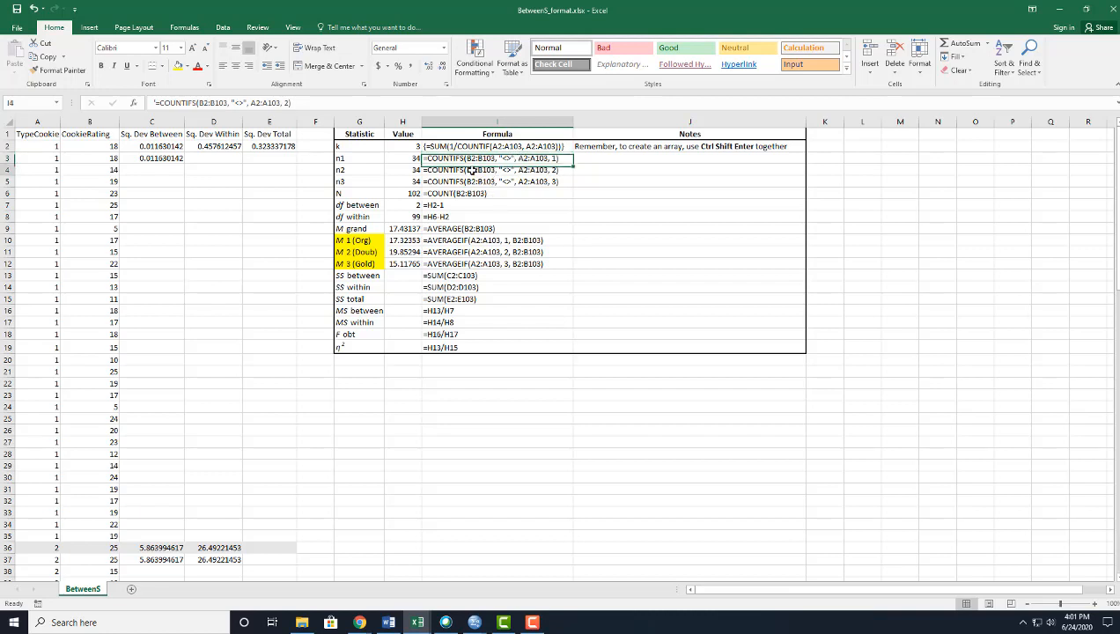
{"action": "mouse_move", "coordinate": [472, 170]}
{"action": "left_mouse_down"}
{"action": "mouse_move", "coordinate": [492, 161]}
{"action": "mouse_move", "coordinate": [504, 191]}
{"action": "left_mouse_up"}
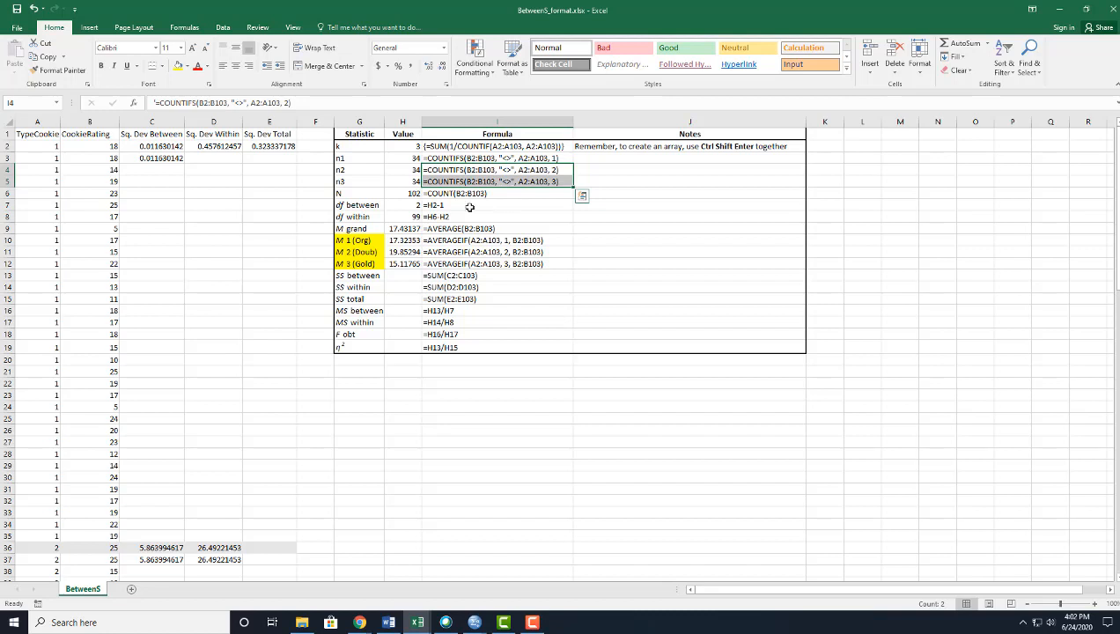
- Check which cells the df between formula in H7 and the df within formula in H8 refer to
{"action": "left_click", "coordinate": [344, 215]}
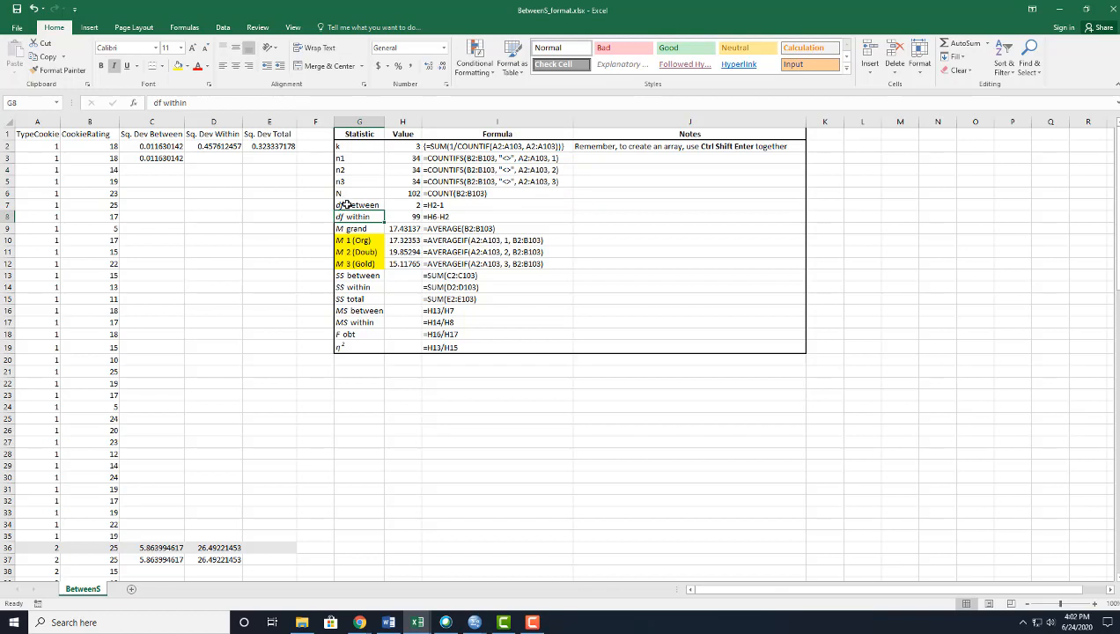
{"action": "left_click_drag", "start_coordinate": [346, 204], "coordinate": [438, 205]}
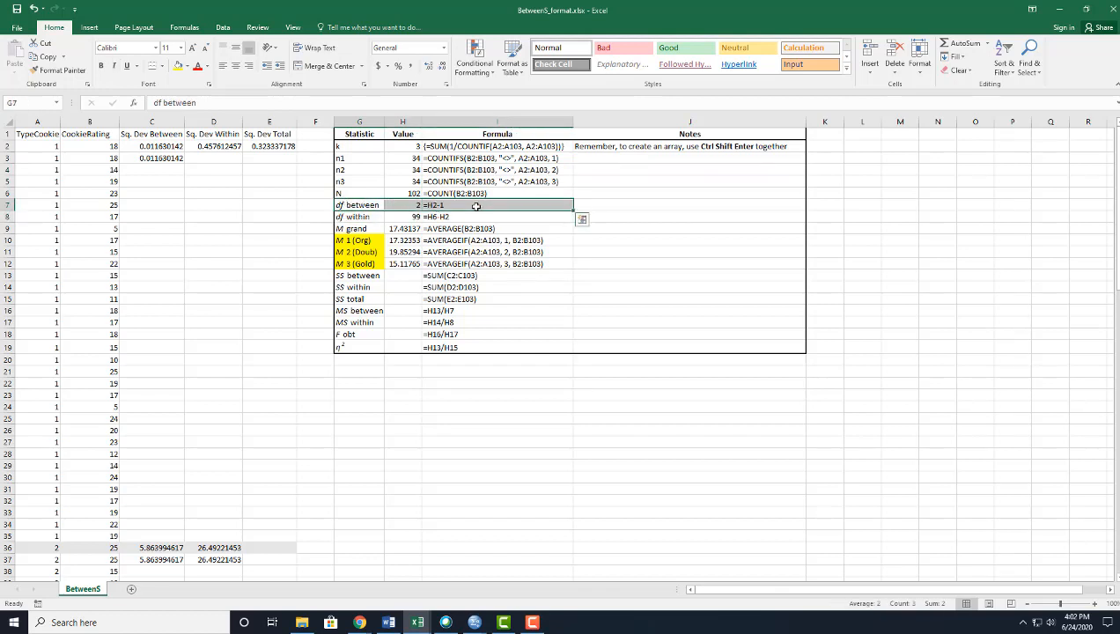
{"action": "double_click", "coordinate": [412, 204]}
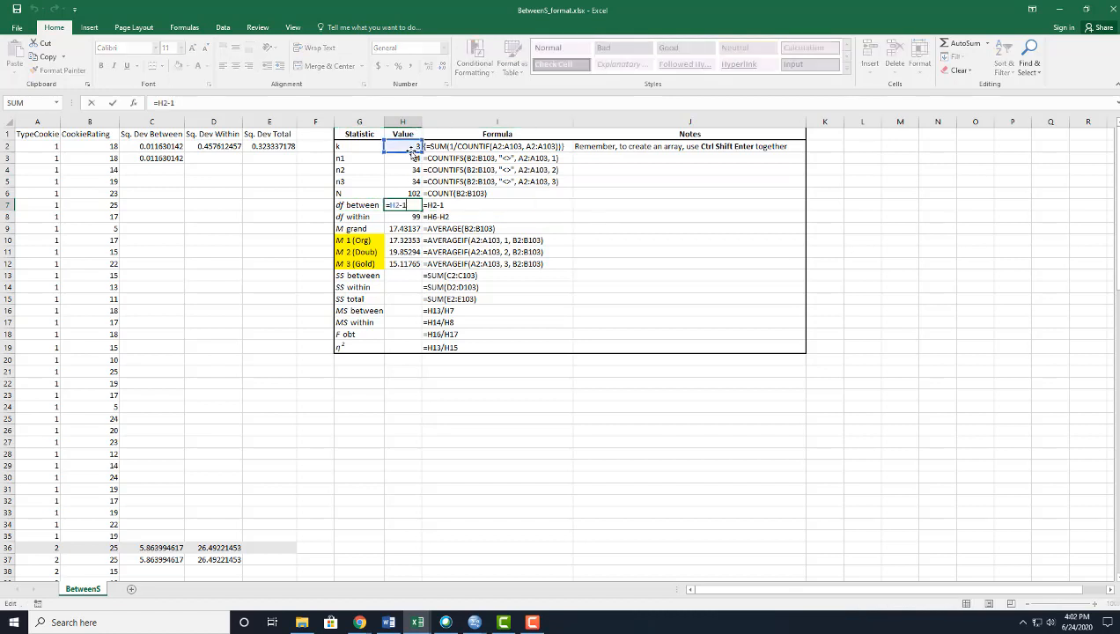
{"action": "key", "text": "Return"}
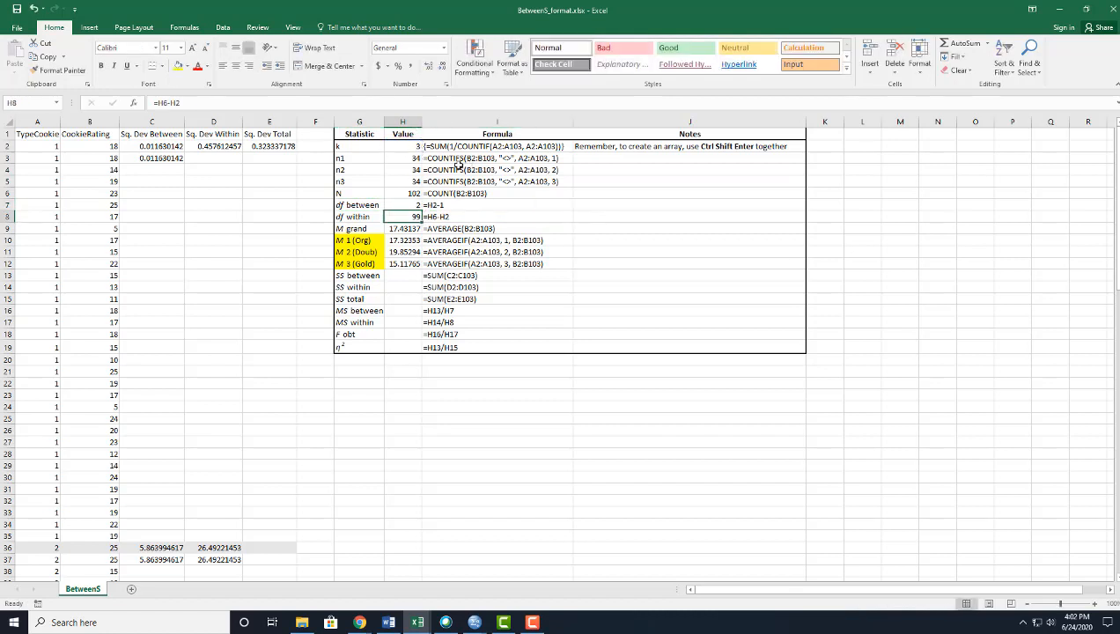
{"action": "double_click", "coordinate": [419, 217]}
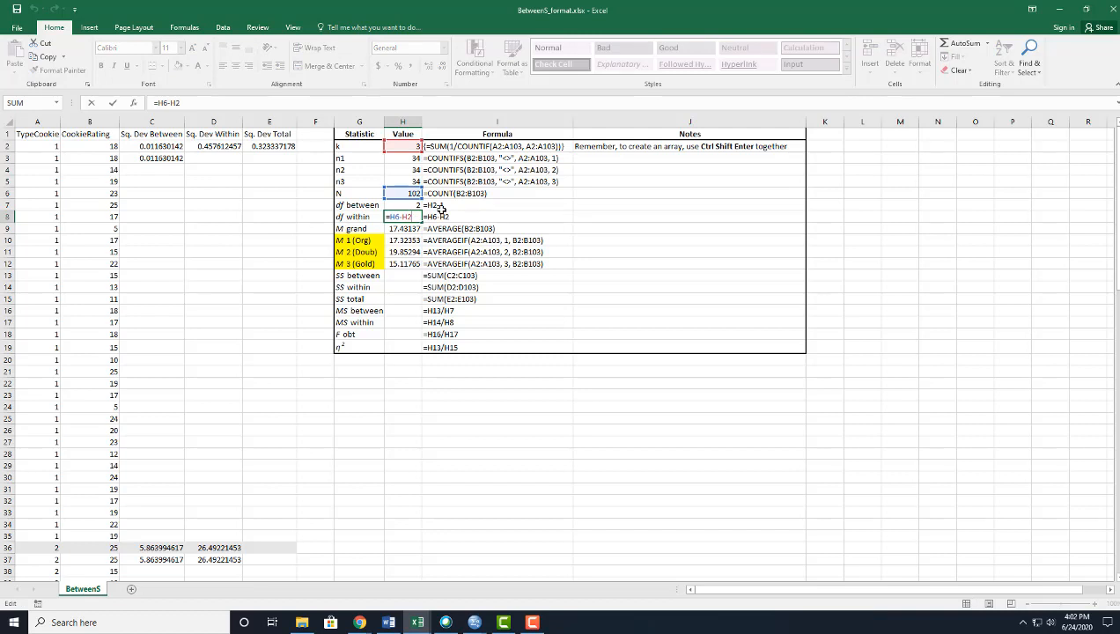
{"action": "key", "text": "Return"}
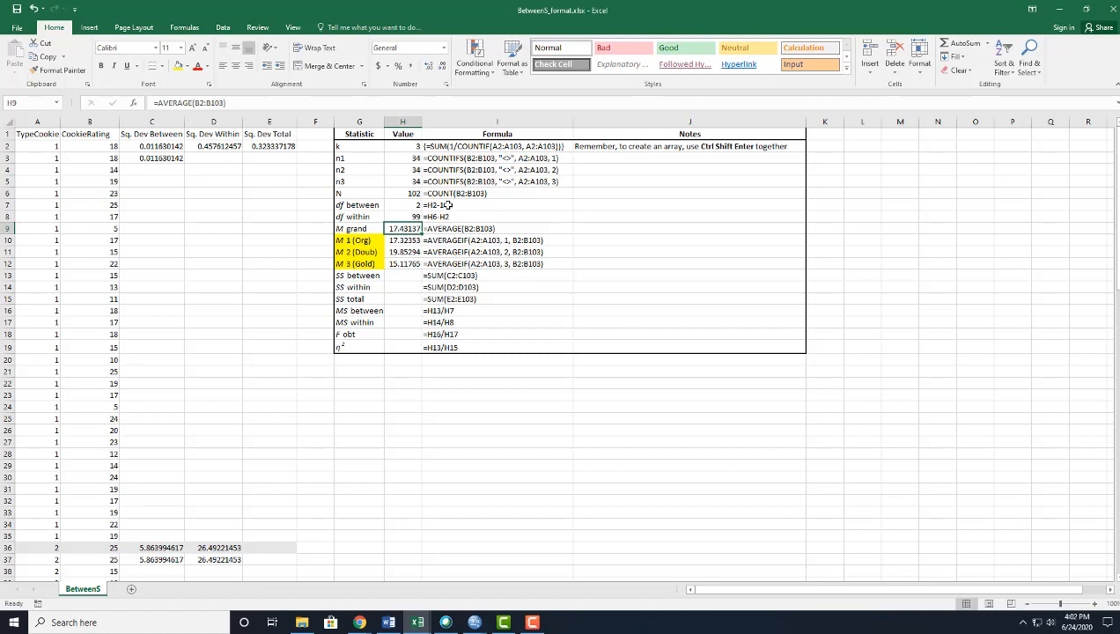
- Check the grand mean formula in H9 and the range and criterion arguments of the M 1 (Org) AVERAGEIF formula in I10
{"action": "double_click", "coordinate": [407, 229]}
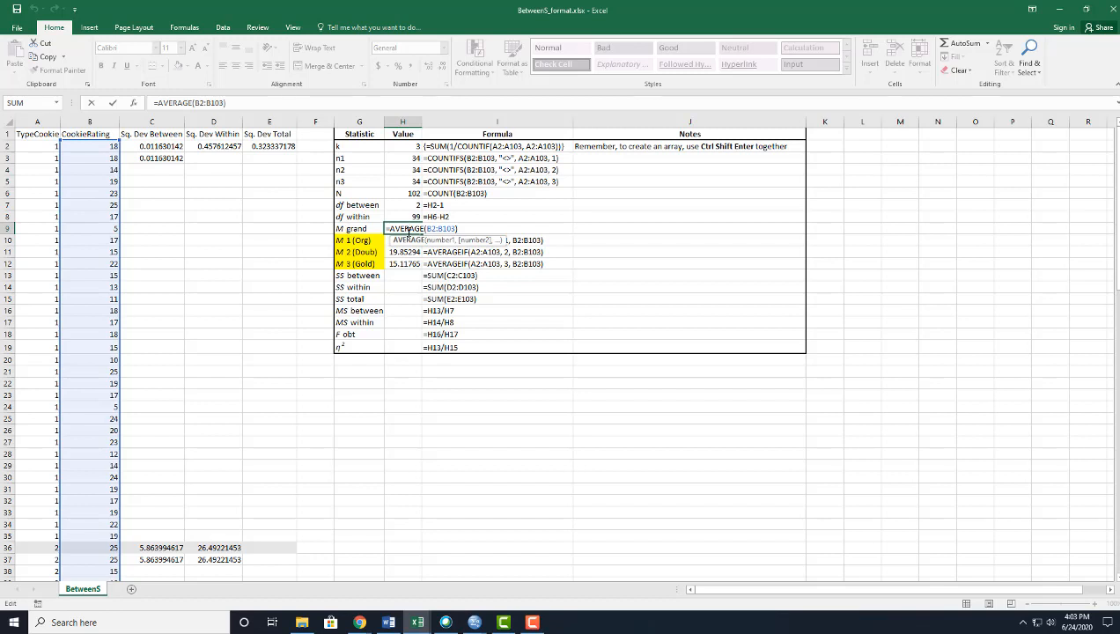
{"action": "key", "text": "Return"}
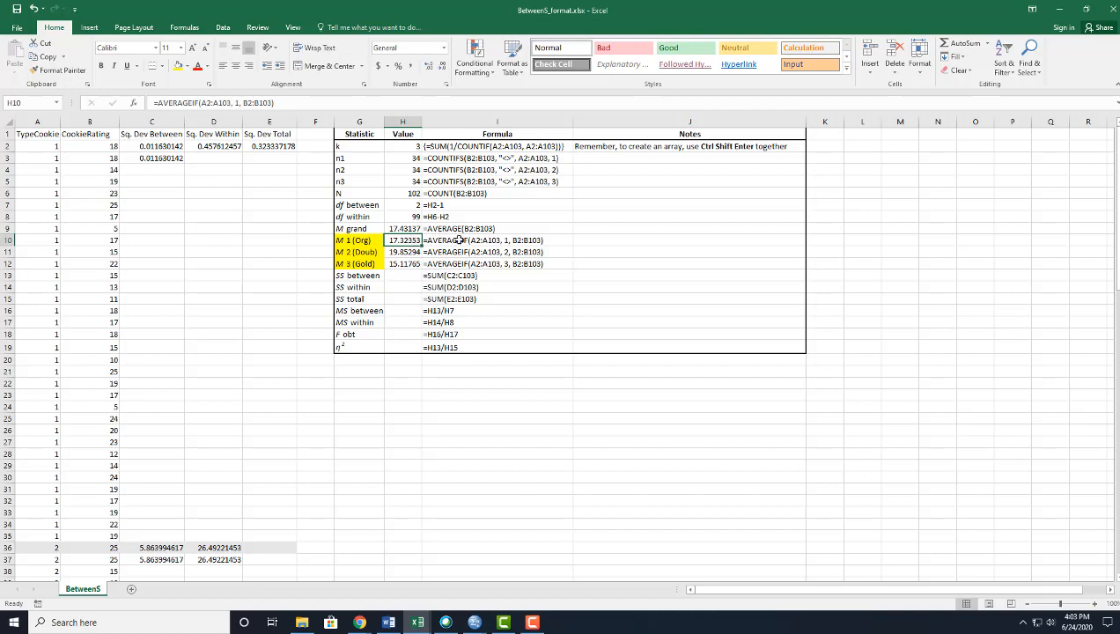
{"action": "double_click", "coordinate": [524, 240]}
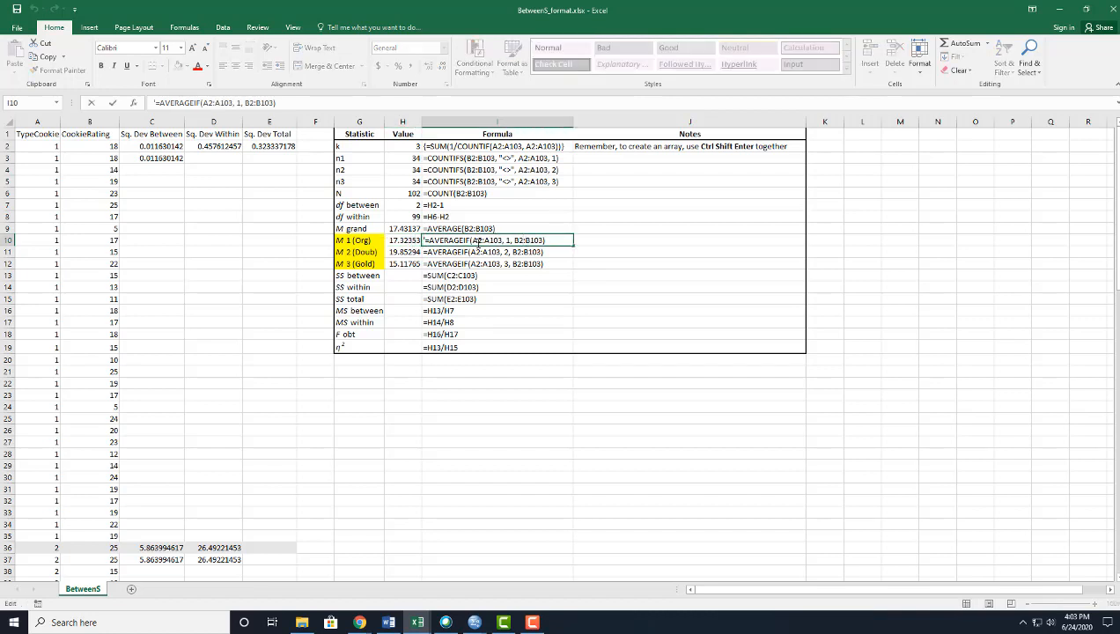
{"action": "left_click_drag", "start_coordinate": [471, 239], "coordinate": [509, 239]}
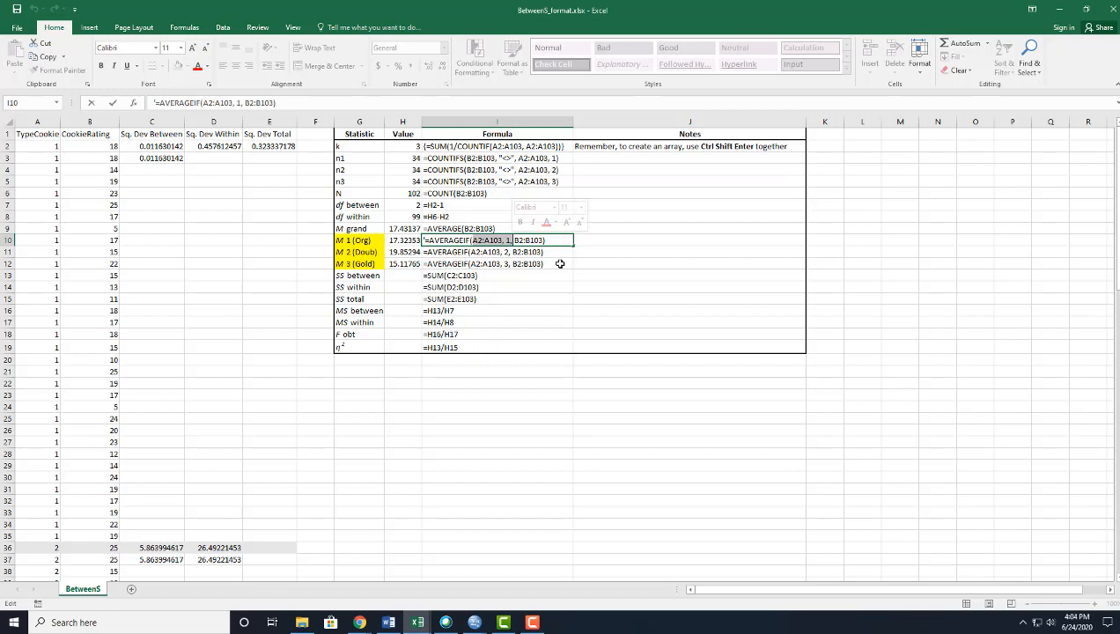
{"action": "key", "text": "Return"}
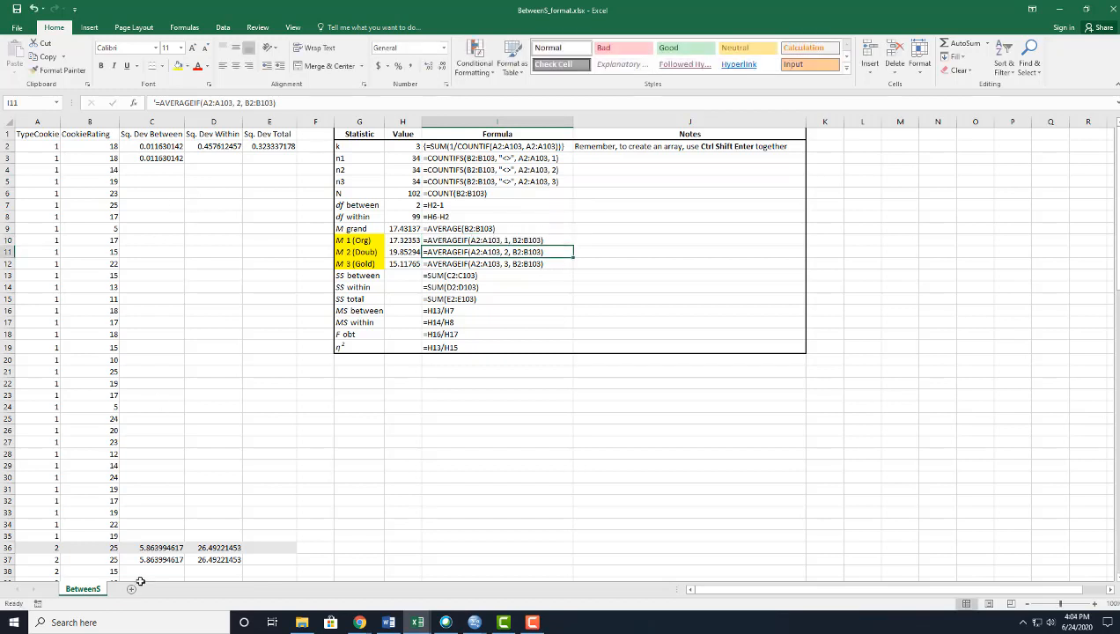
- Locate the shaded rows in the data where cookie type 2 and cookie type 3 begin
{"action": "left_click_drag", "start_coordinate": [28, 548], "coordinate": [264, 546]}
{"action": "scroll", "coordinate": [241, 556], "scroll_direction": "down", "scroll_amount": 6}
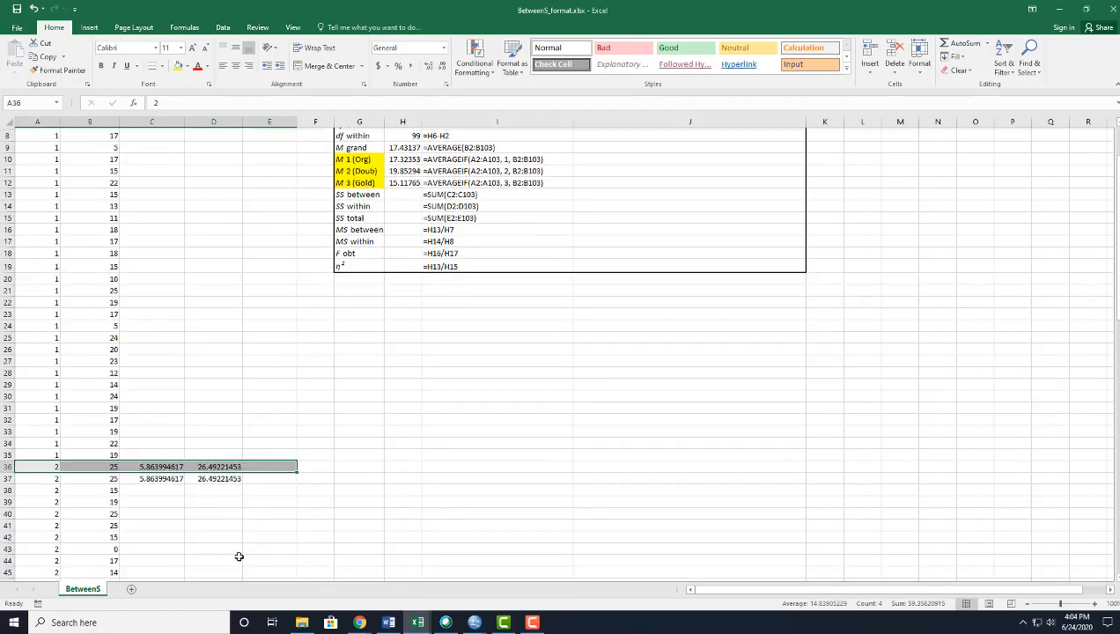
{"action": "scroll", "coordinate": [238, 565], "scroll_direction": "down", "scroll_amount": 10}
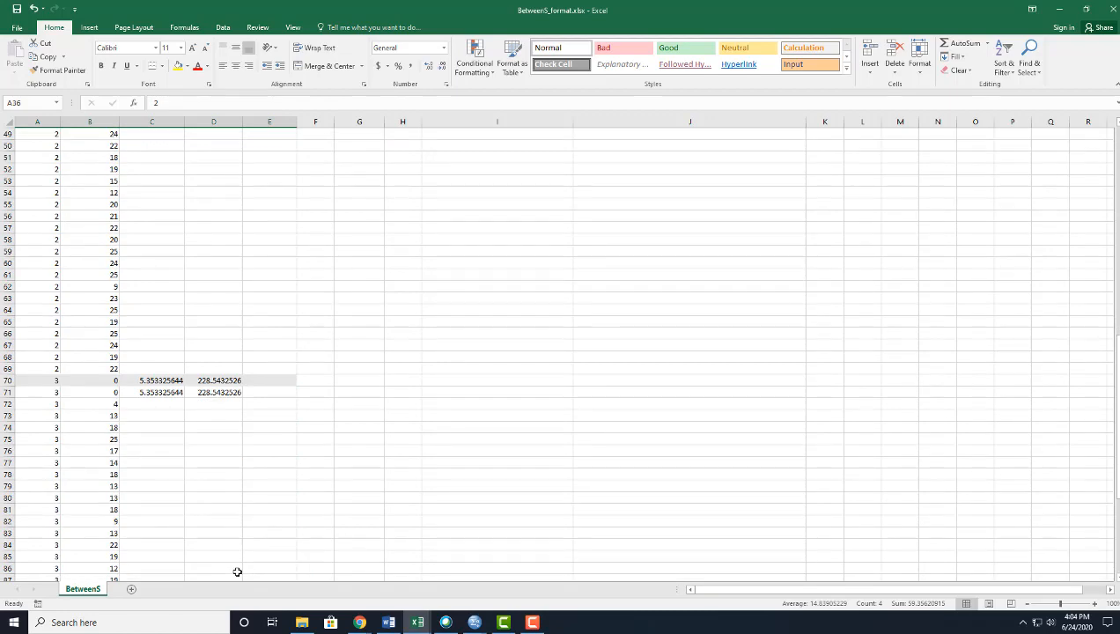
{"action": "scroll", "coordinate": [237, 572], "scroll_direction": "up", "scroll_amount": 4}
{"action": "scroll", "coordinate": [237, 572], "scroll_direction": "up", "scroll_amount": 12}
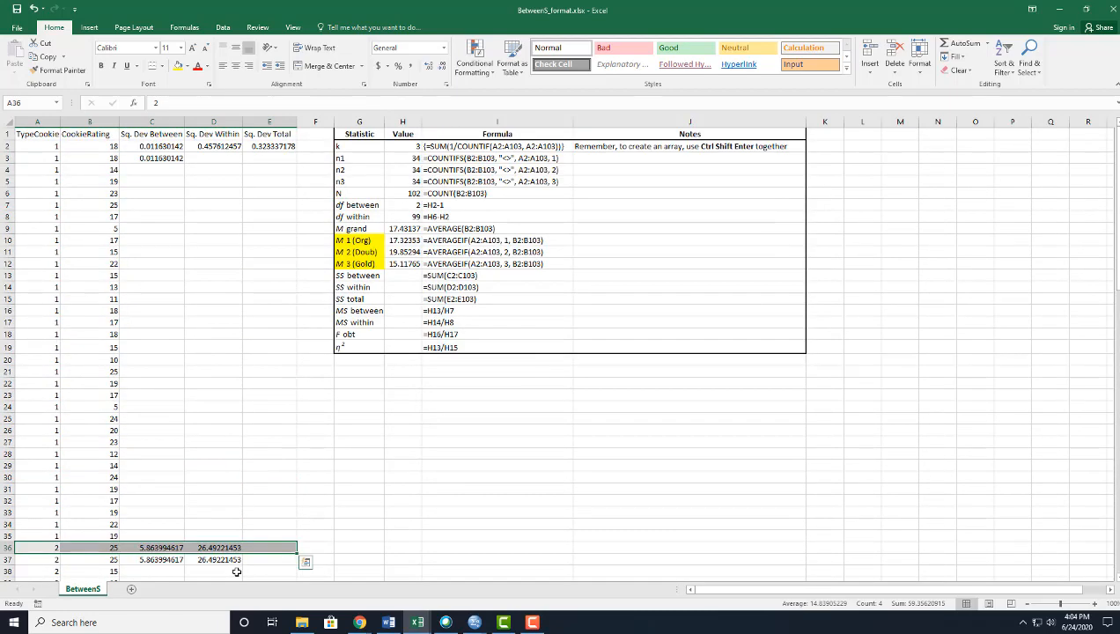
- Compare the grand mean in H9 with the M 1 (Org) and M 2 (Doub) rows in G10:I11
{"action": "left_click", "coordinate": [403, 229]}
{"action": "left_click_drag", "start_coordinate": [376, 239], "coordinate": [451, 240]}
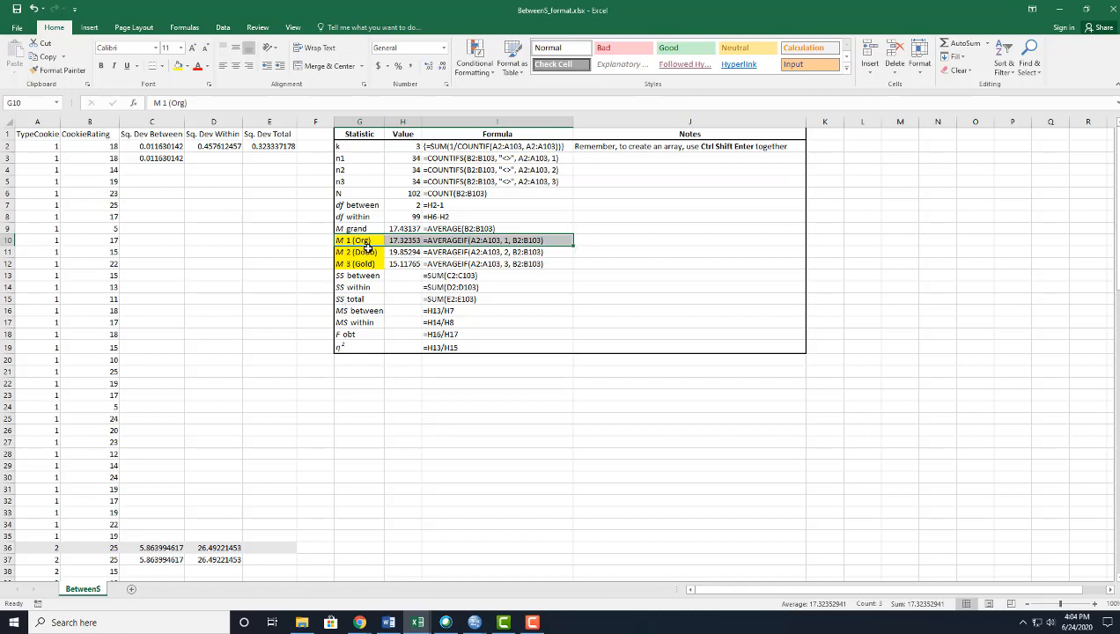
{"action": "left_click_drag", "start_coordinate": [371, 252], "coordinate": [476, 251]}
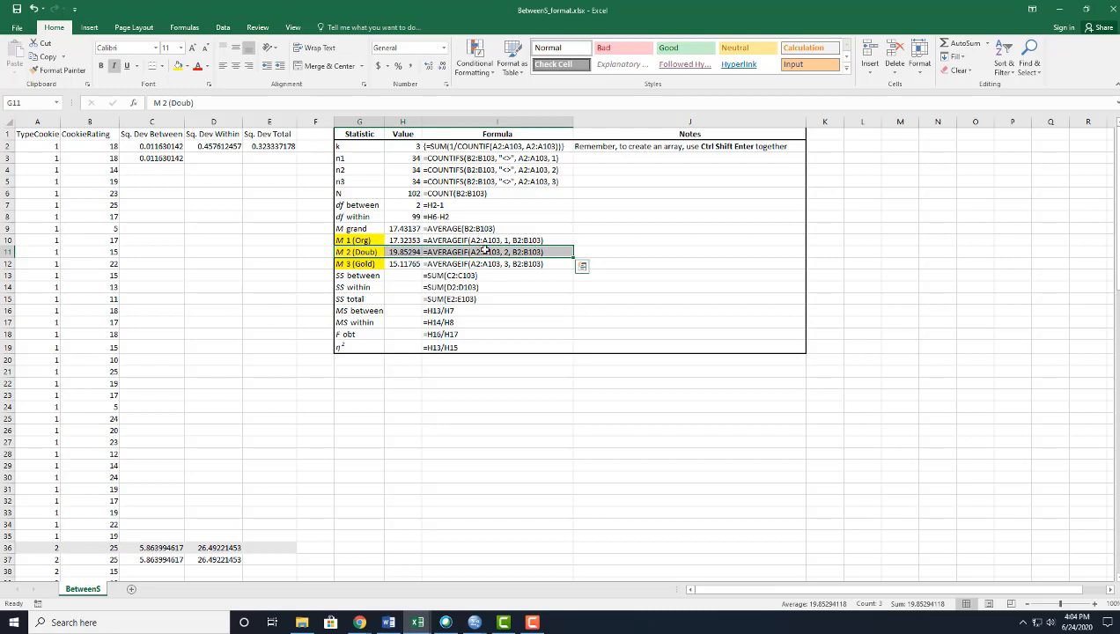
- Inspect the M 2 (Doub) AVERAGEIF formula text in I11, focusing on its A2:A103 range and criterion 2, and leave it as it is
{"action": "double_click", "coordinate": [497, 252]}
{"action": "key", "text": "Home"}
{"action": "type", "text": "'"}
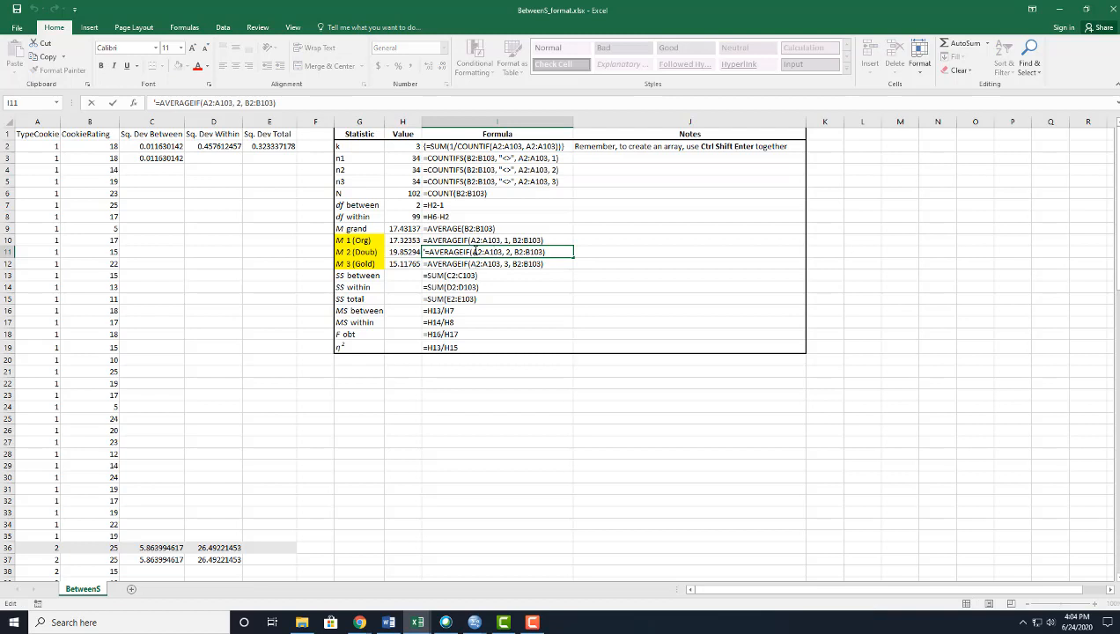
{"action": "left_click_drag", "start_coordinate": [475, 251], "coordinate": [516, 252]}
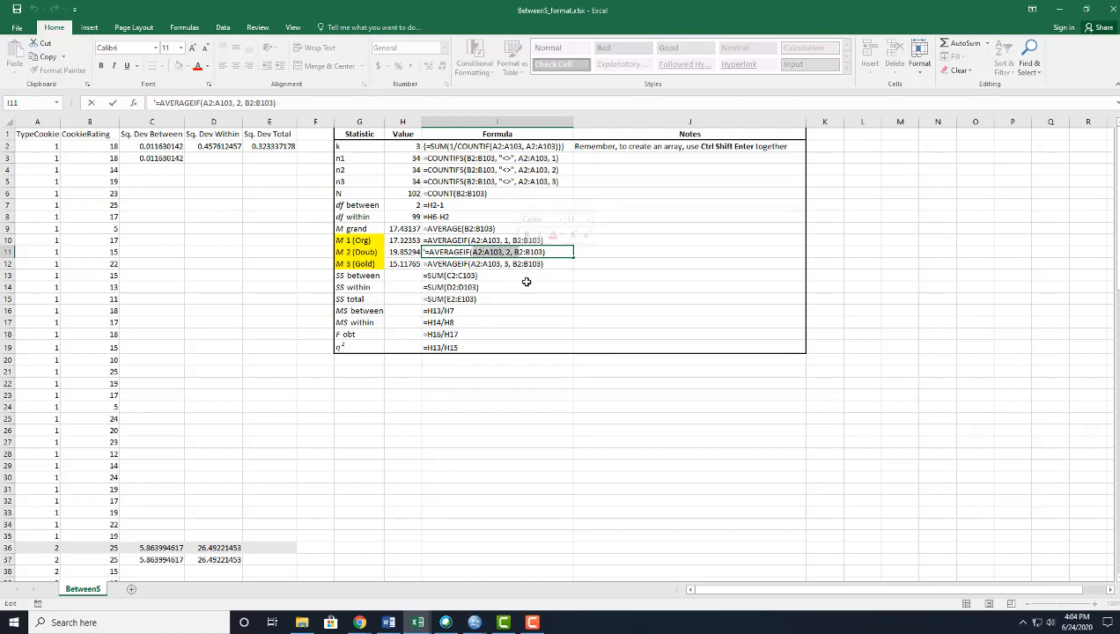
{"action": "left_click", "coordinate": [516, 252]}
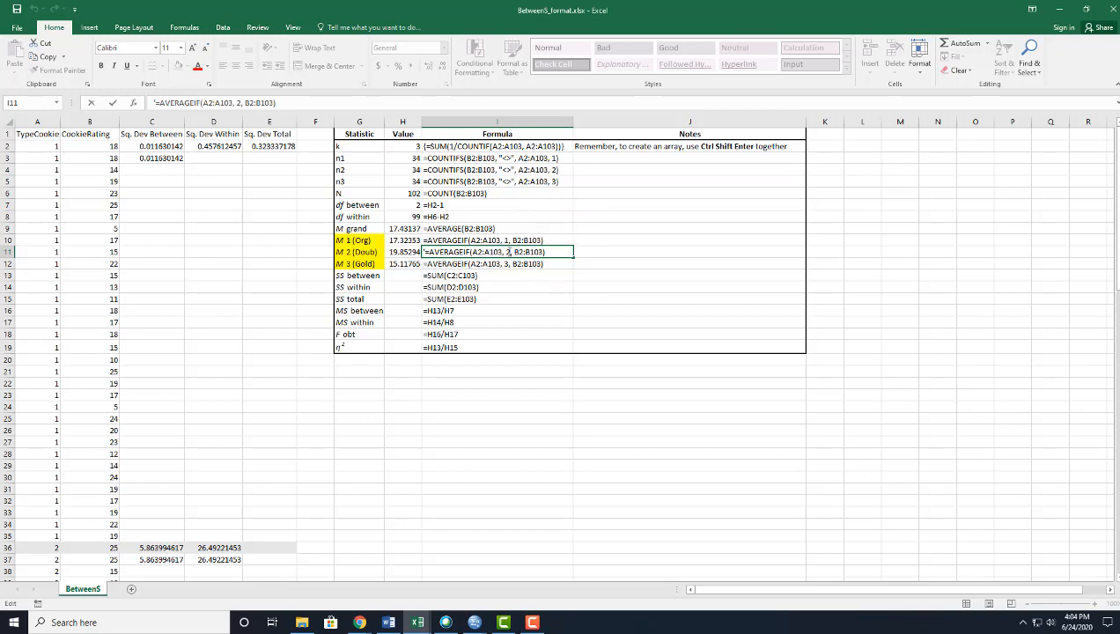
{"action": "double_click", "coordinate": [507, 252]}
{"action": "key", "text": "Right"}
{"action": "key", "text": "Right"}
{"action": "key", "text": "Right"}
{"action": "key", "text": "Right"}
{"action": "key", "text": "Right"}
{"action": "key", "text": "Right"}
{"action": "key", "text": "Right"}
{"action": "key", "text": "Right"}
{"action": "key", "text": "Right"}
{"action": "key", "text": "Right"}
{"action": "key", "text": "Right"}
{"action": "key", "text": "Return"}
- Highlight the cookie type 2 ratings in B36:B69 to review which values M 2 (Doub) averages, and clear the selection
{"action": "scroll", "coordinate": [59, 478], "scroll_direction": "down", "scroll_amount": 2}
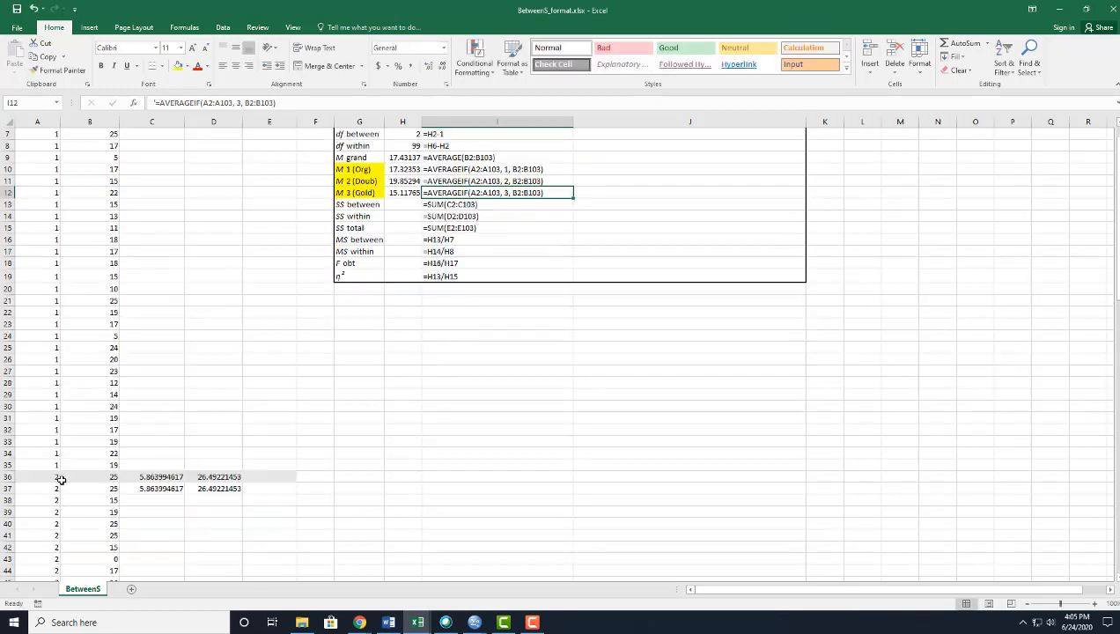
{"action": "scroll", "coordinate": [60, 479], "scroll_direction": "down", "scroll_amount": 2}
{"action": "left_click", "coordinate": [86, 408]}
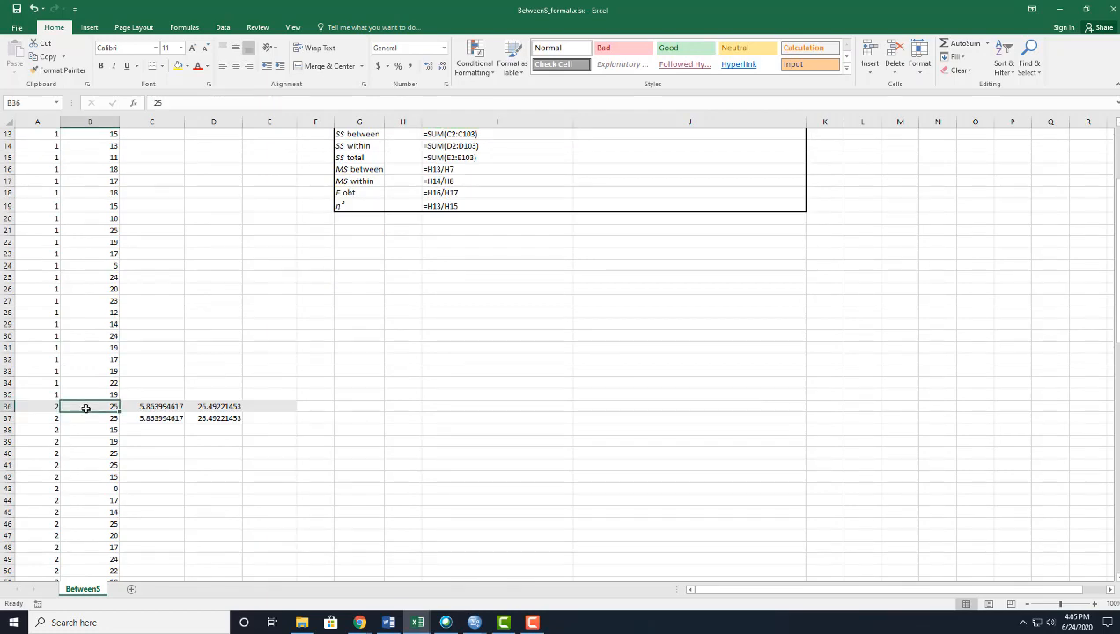
{"action": "mouse_move", "coordinate": [85, 407]}
{"action": "left_mouse_down"}
{"action": "mouse_move", "coordinate": [115, 608]}
{"action": "mouse_move", "coordinate": [89, 402]}
{"action": "left_mouse_up"}
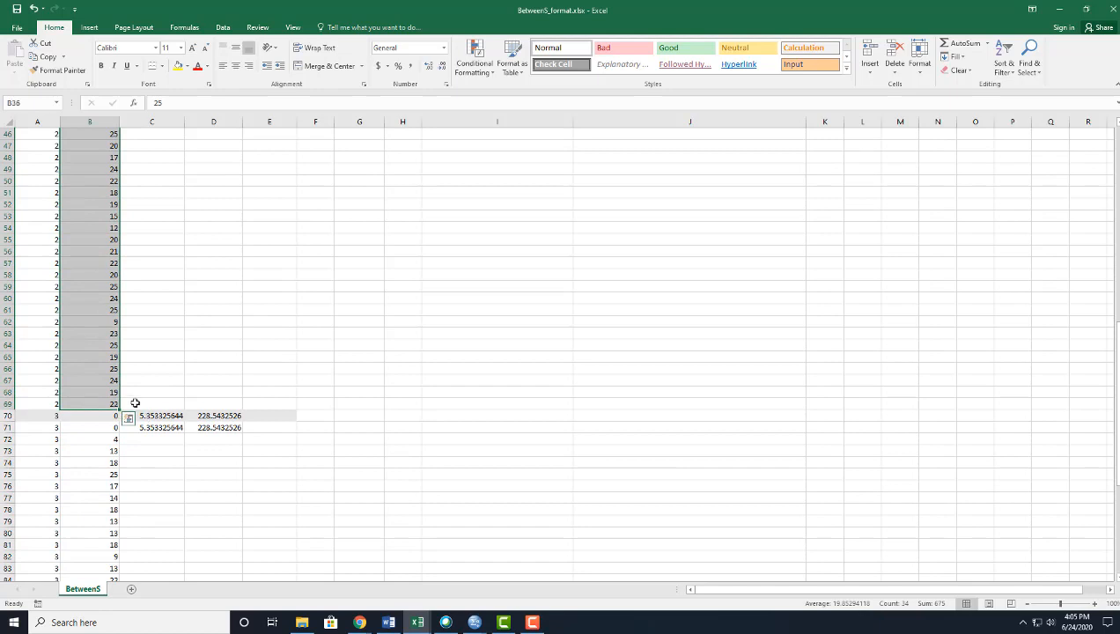
{"action": "scroll", "coordinate": [140, 407], "scroll_direction": "up", "scroll_amount": 9}
{"action": "scroll", "coordinate": [140, 407], "scroll_direction": "up", "scroll_amount": 5}
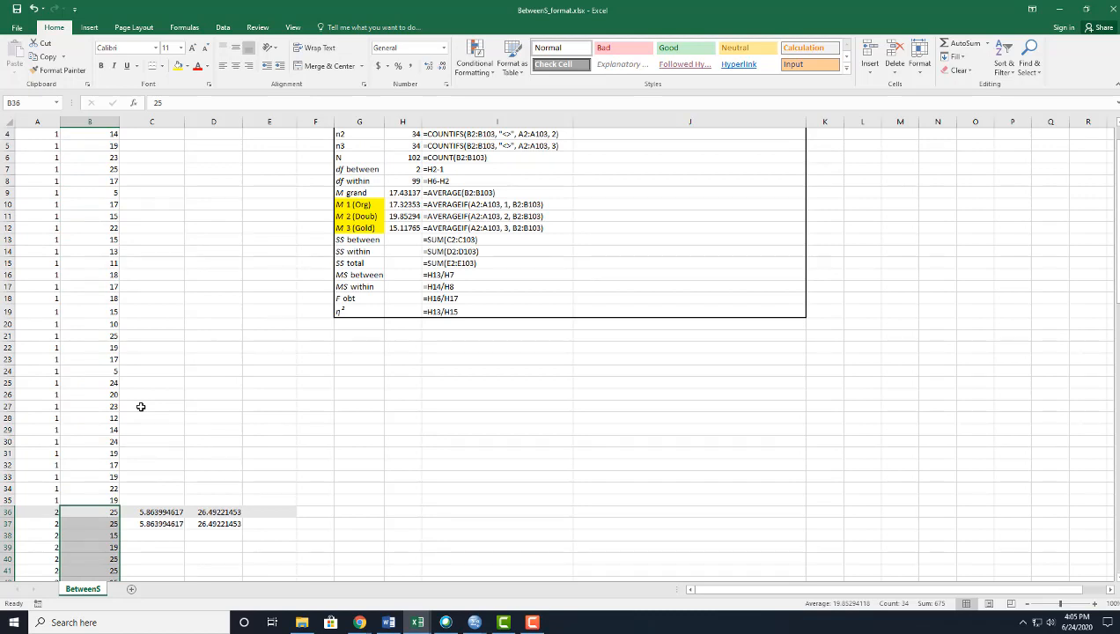
{"action": "key", "text": "Return"}
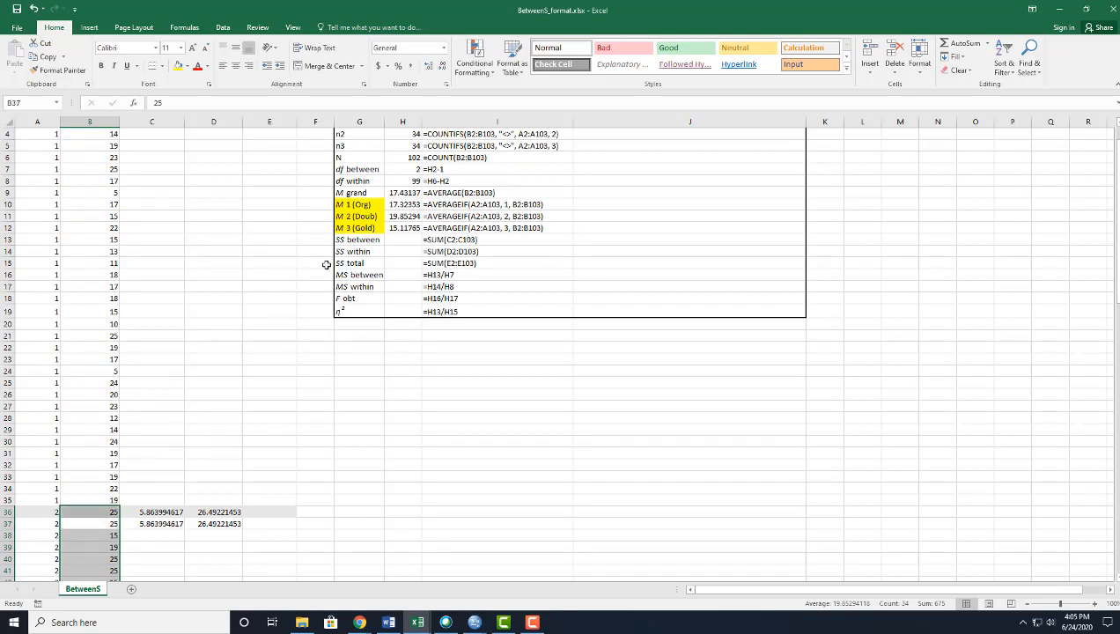
{"action": "left_click", "coordinate": [307, 392]}
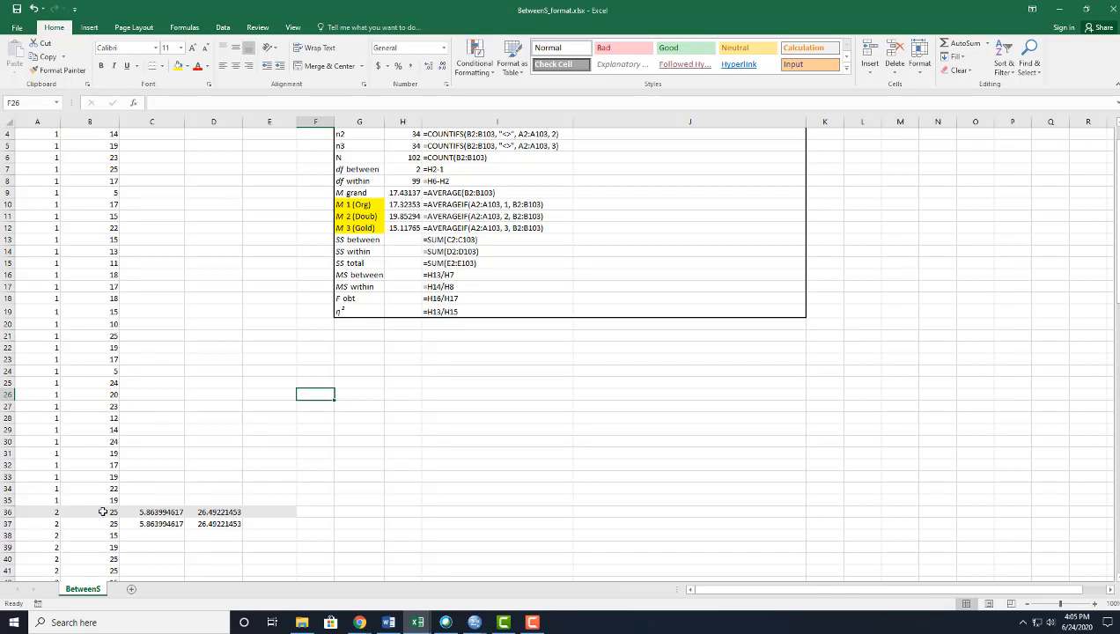
- Look through the ratings from the first type 2 row into the type 3 rows and return to the statistics table
{"action": "scroll", "coordinate": [102, 514], "scroll_direction": "down", "scroll_amount": 2}
{"action": "scroll", "coordinate": [103, 518], "scroll_direction": "down", "scroll_amount": 3}
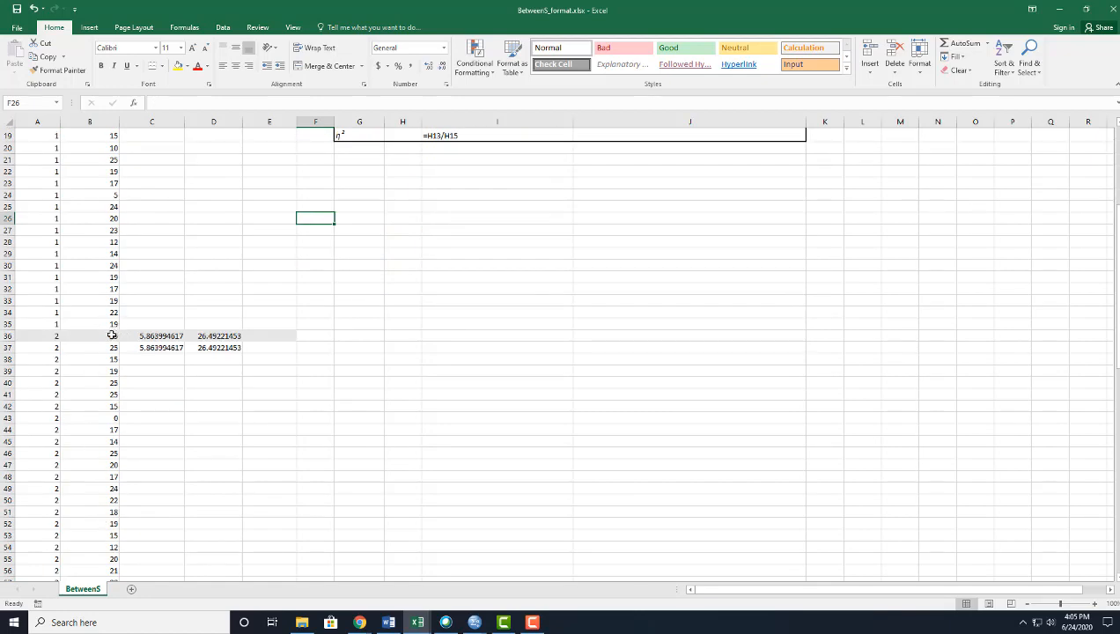
{"action": "scroll", "coordinate": [98, 423], "scroll_direction": "down", "scroll_amount": 4}
{"action": "scroll", "coordinate": [98, 424], "scroll_direction": "up", "scroll_amount": 9}
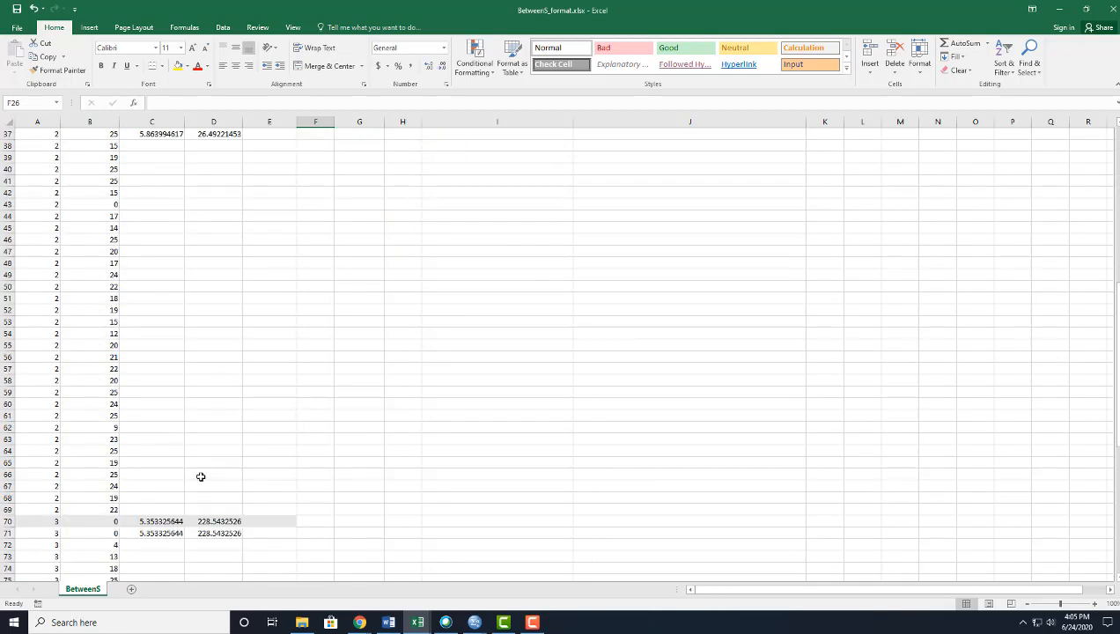
{"action": "scroll", "coordinate": [201, 476], "scroll_direction": "down", "scroll_amount": 5}
{"action": "scroll", "coordinate": [200, 476], "scroll_direction": "up", "scroll_amount": 6}
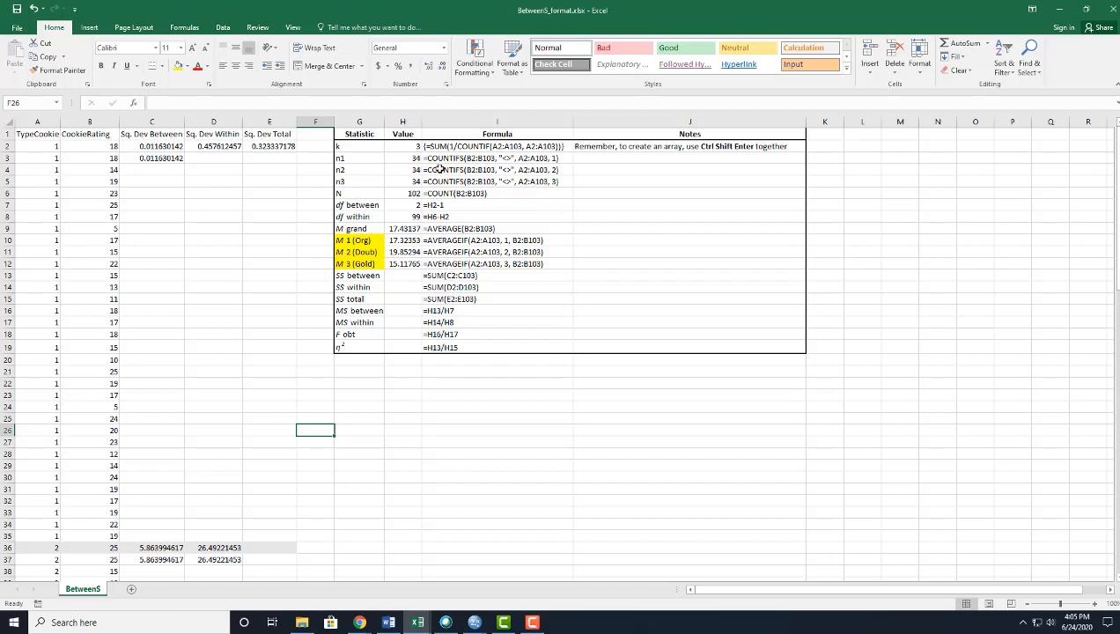
- Compare the M 2 (Doub) and M 3 (Gold) AVERAGEIF formulas in I11:I12
{"action": "left_click_drag", "start_coordinate": [431, 263], "coordinate": [476, 252]}
{"action": "key", "text": "Return"}
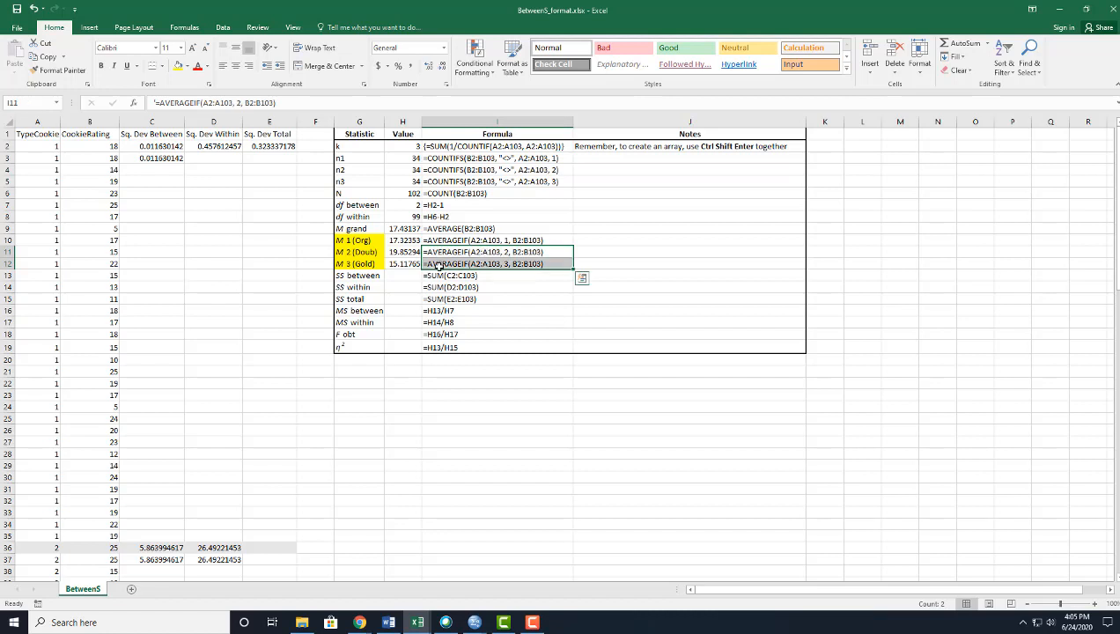
{"action": "left_click", "coordinate": [494, 313]}
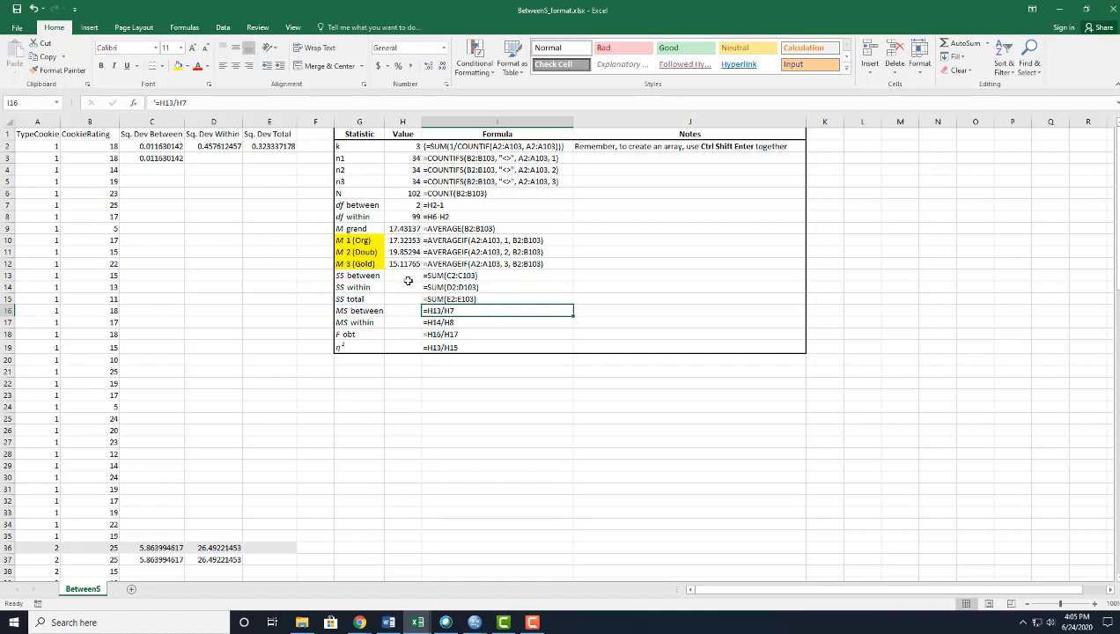
- Examine the Sq. Dev Between column and check which means the squared-difference formula in C3 refers to
{"action": "left_click", "coordinate": [153, 123]}
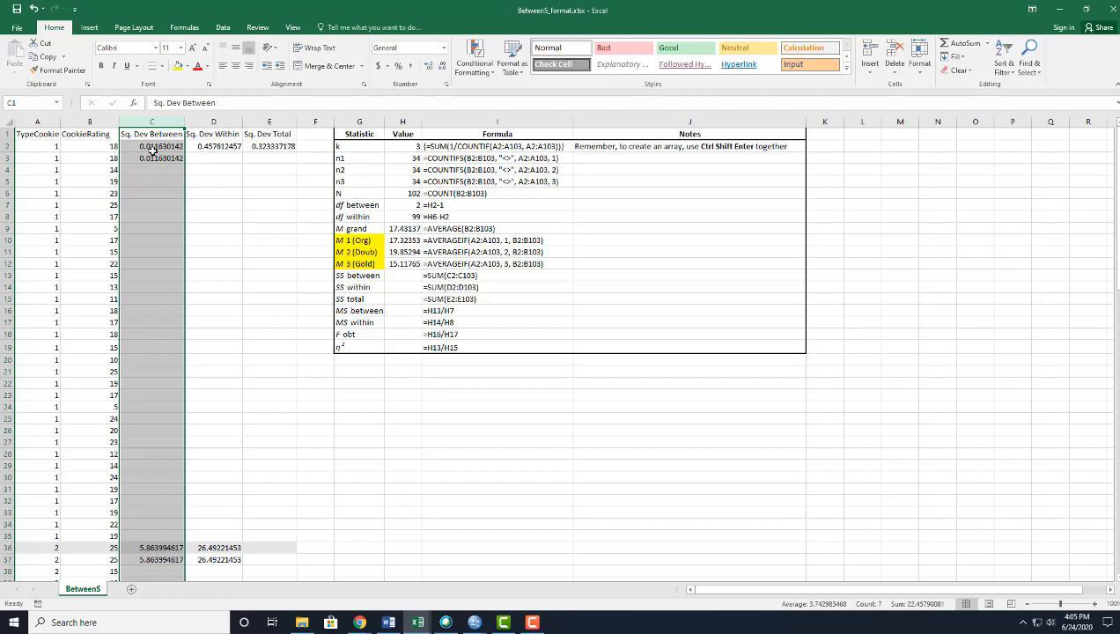
{"action": "left_click", "coordinate": [151, 138]}
{"action": "left_click", "coordinate": [155, 159]}
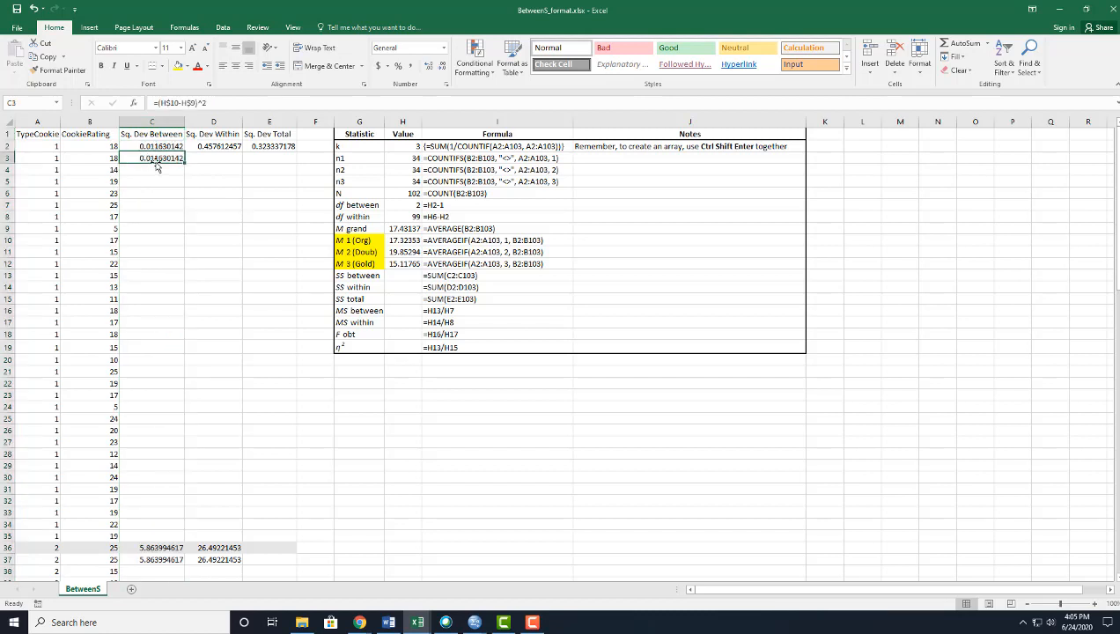
{"action": "double_click", "coordinate": [156, 158]}
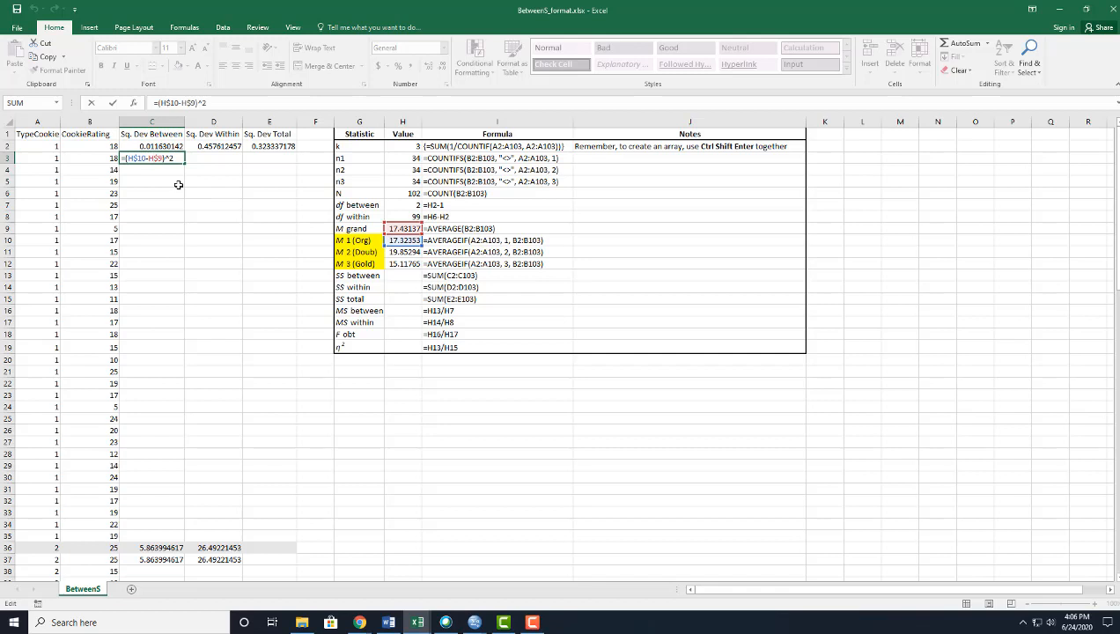
{"action": "key", "text": "Return"}
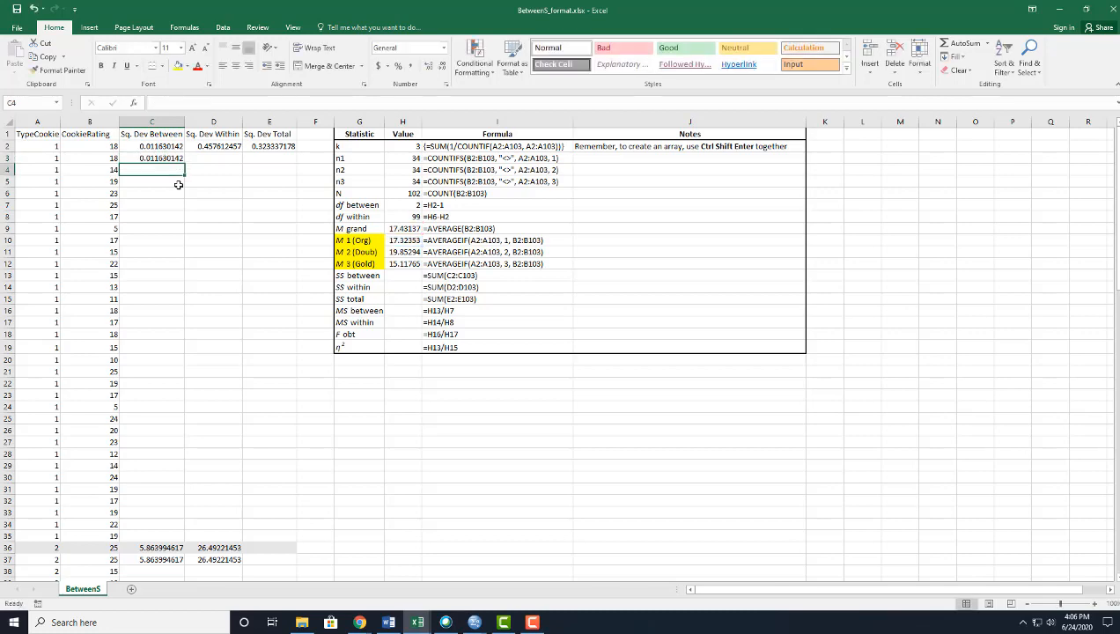
- Check which means the type 2 Sq. Dev Between formula in C37 refers to in the statistics table
{"action": "left_click", "coordinate": [159, 561]}
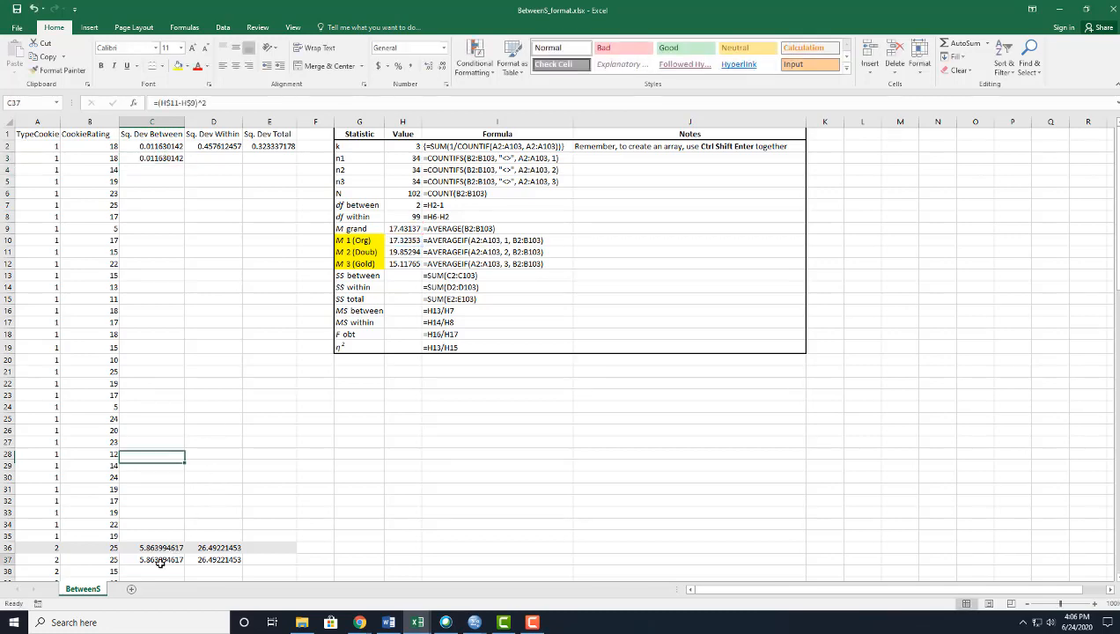
{"action": "double_click", "coordinate": [159, 563]}
{"action": "scroll", "coordinate": [164, 353], "scroll_direction": "up", "scroll_amount": 9}
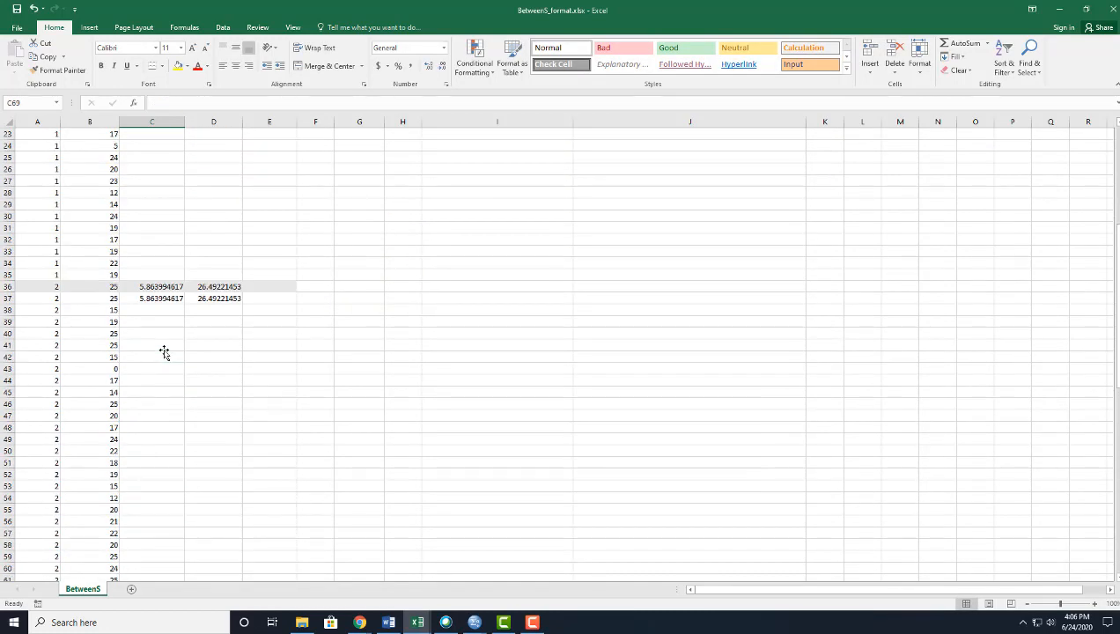
{"action": "scroll", "coordinate": [165, 351], "scroll_direction": "up", "scroll_amount": 1}
{"action": "double_click", "coordinate": [164, 332]}
{"action": "scroll", "coordinate": [444, 292], "scroll_direction": "up", "scroll_amount": 2}
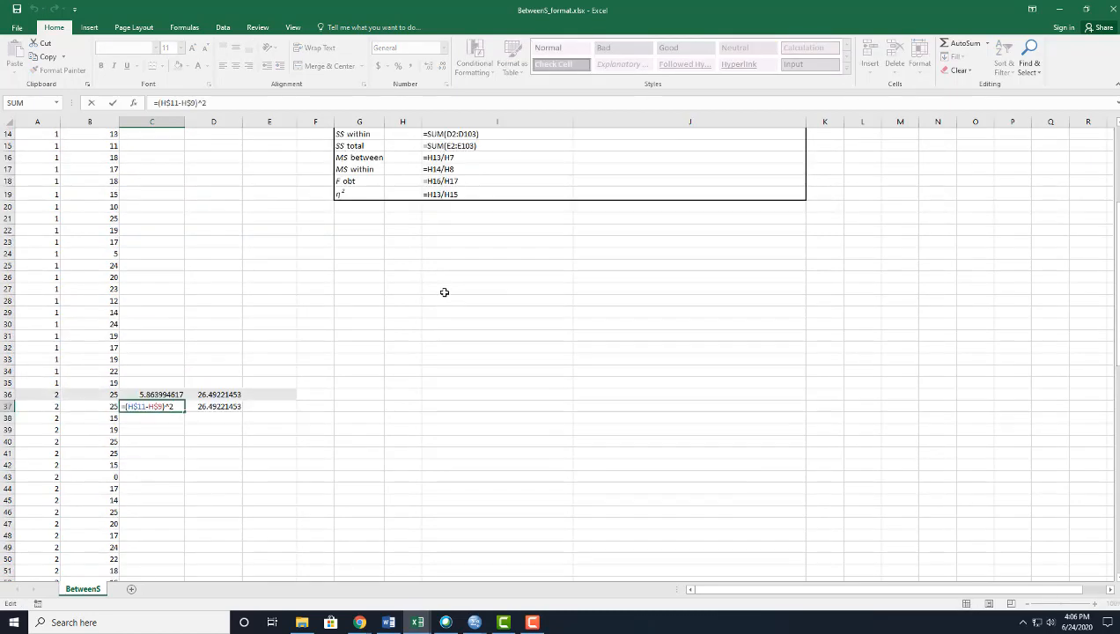
{"action": "scroll", "coordinate": [444, 292], "scroll_direction": "up", "scroll_amount": 4}
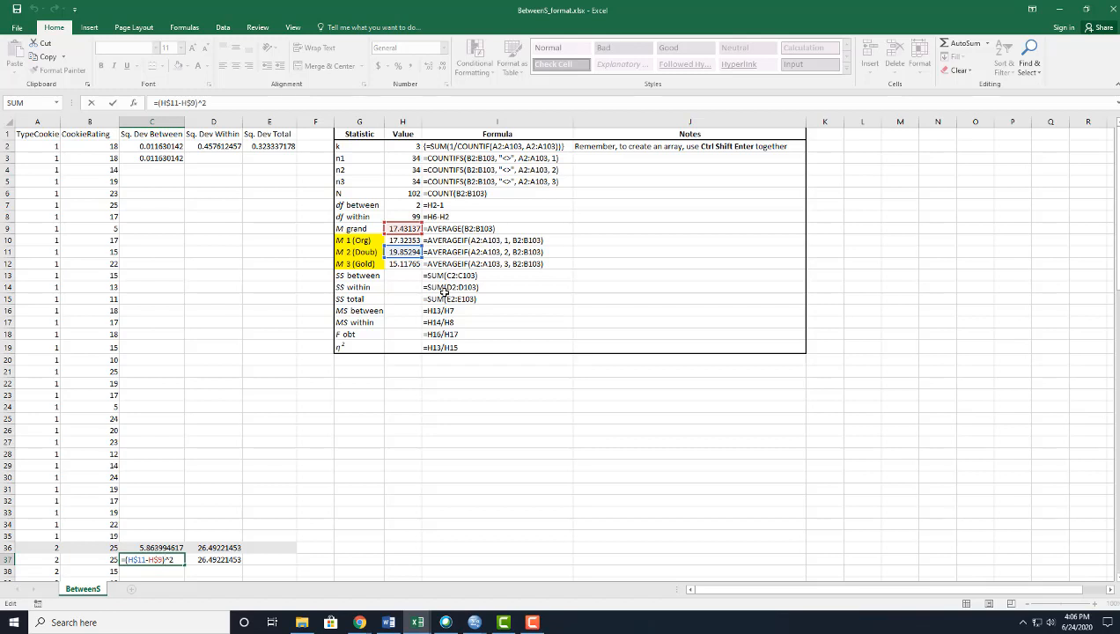
{"action": "key", "text": "Return"}
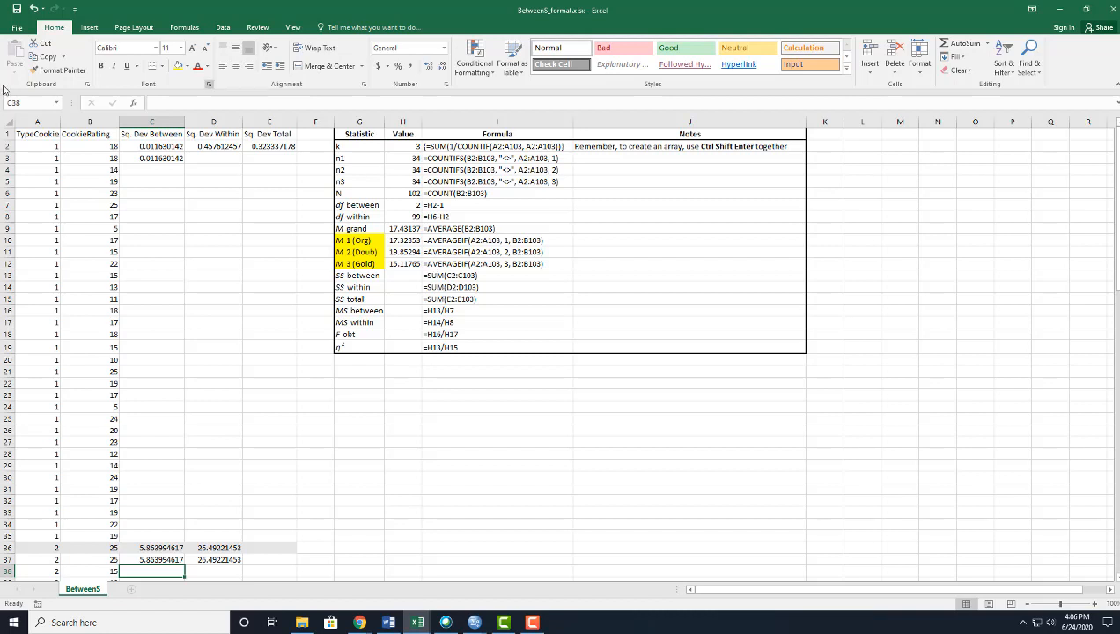
- Inspect the nested IF formula for Sq. Dev Between in C2 and leave it as it is
{"action": "double_click", "coordinate": [151, 147]}
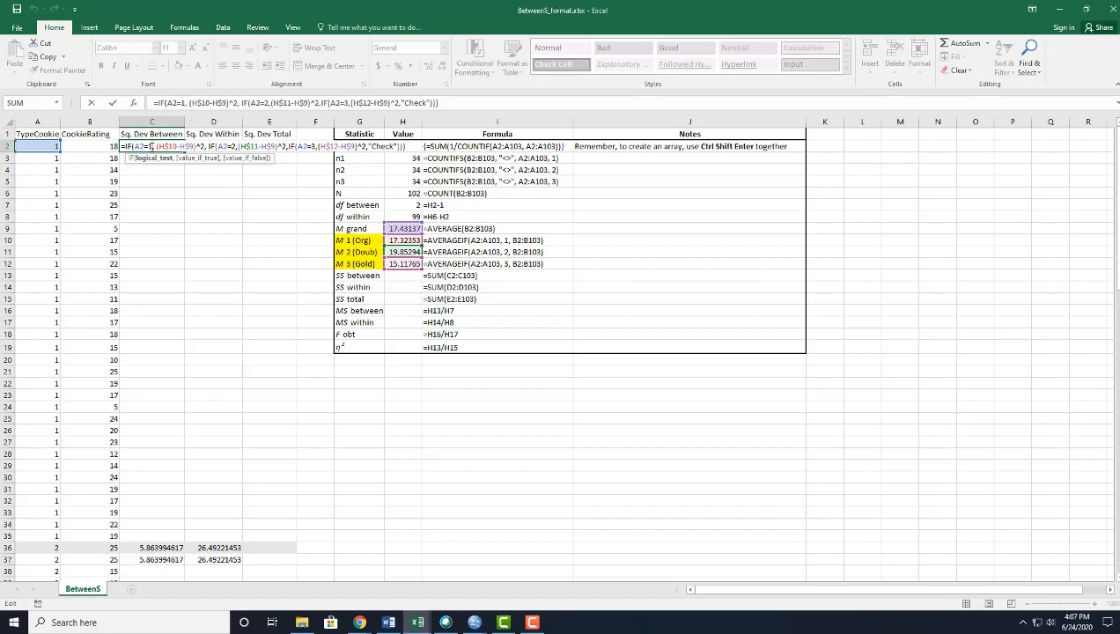
{"action": "key", "text": "Return"}
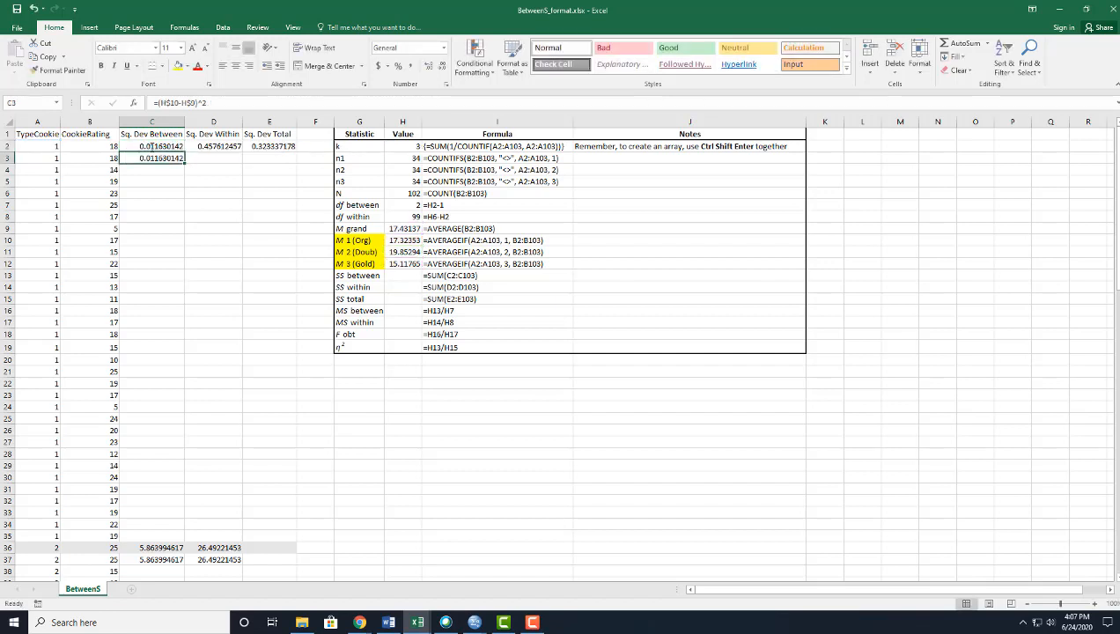
- Compare which means the Sq. Dev Between formulas for type 1 in C3 and type 2 in C37 refer to
{"action": "double_click", "coordinate": [149, 157]}
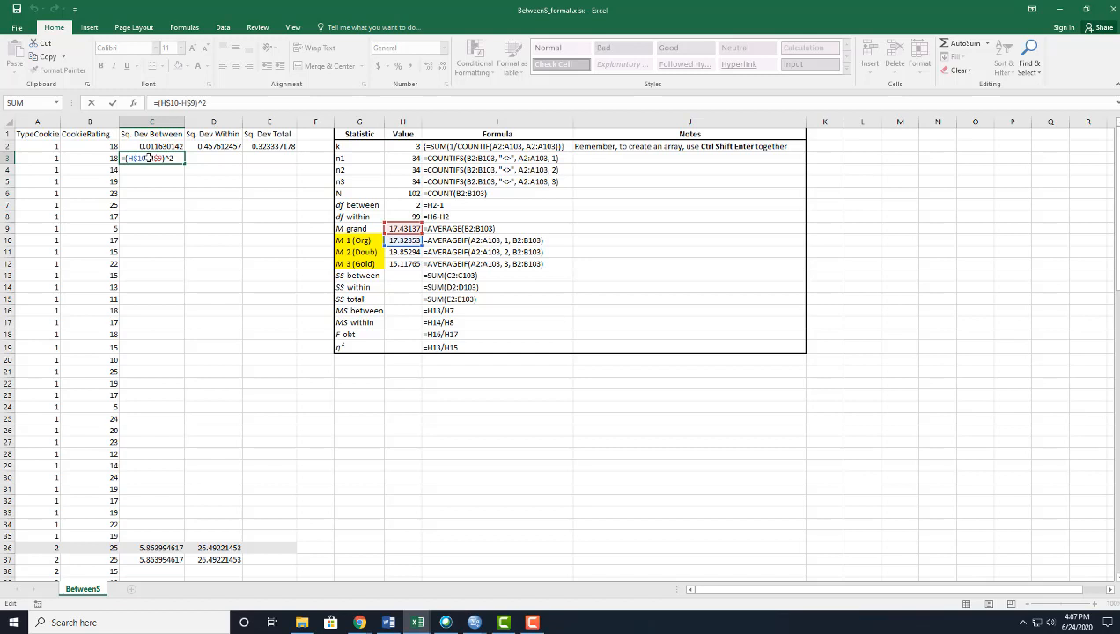
{"action": "key", "text": "Return"}
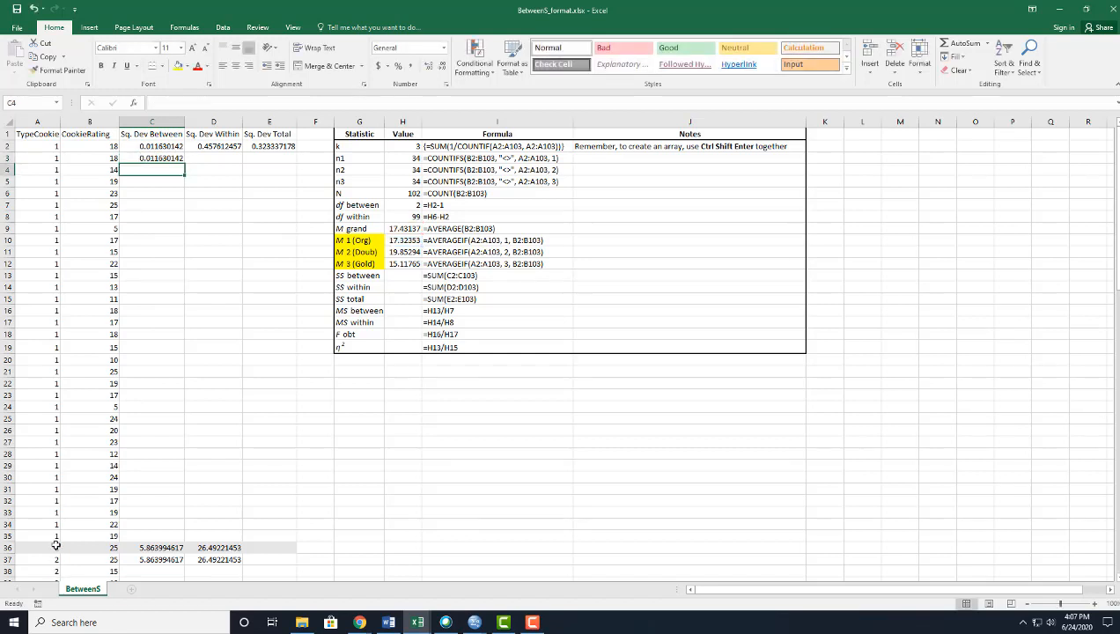
{"action": "left_click_drag", "start_coordinate": [53, 547], "coordinate": [262, 546]}
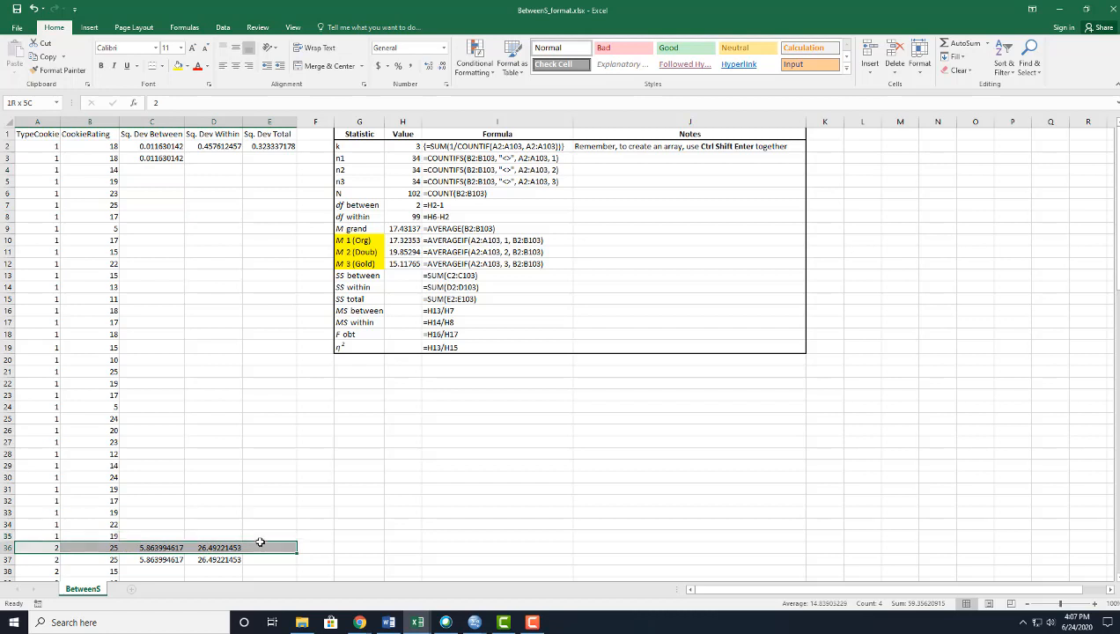
{"action": "double_click", "coordinate": [151, 560]}
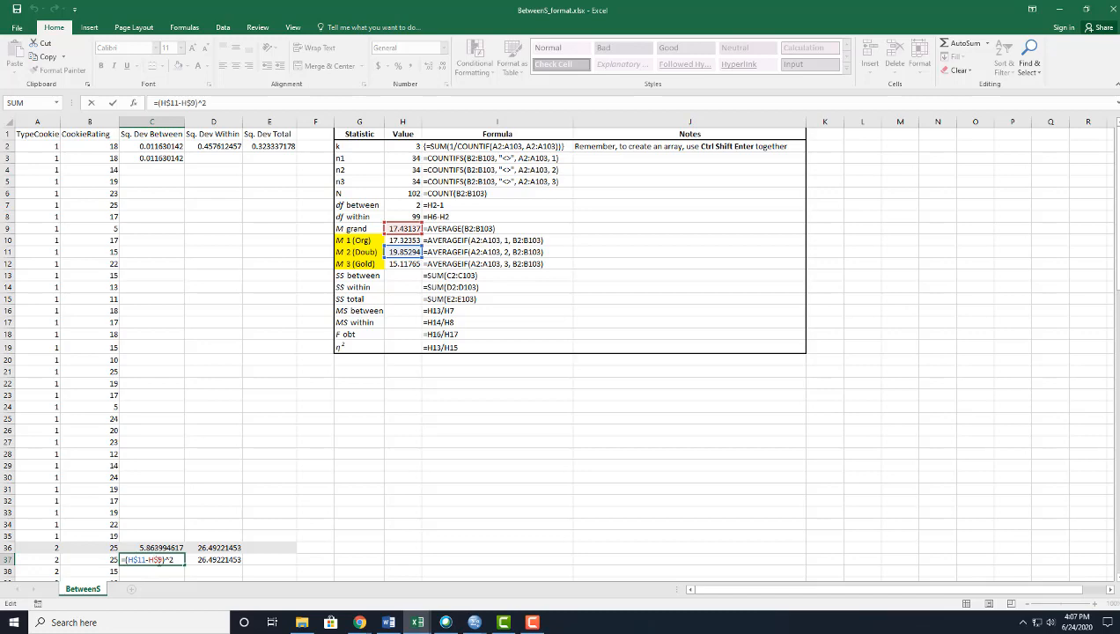
{"action": "key", "text": "Return"}
- Check which means the type 3 Sq. Dev Between formula in C71 refers to in the statistics table
{"action": "scroll", "coordinate": [158, 563], "scroll_direction": "down", "scroll_amount": 15}
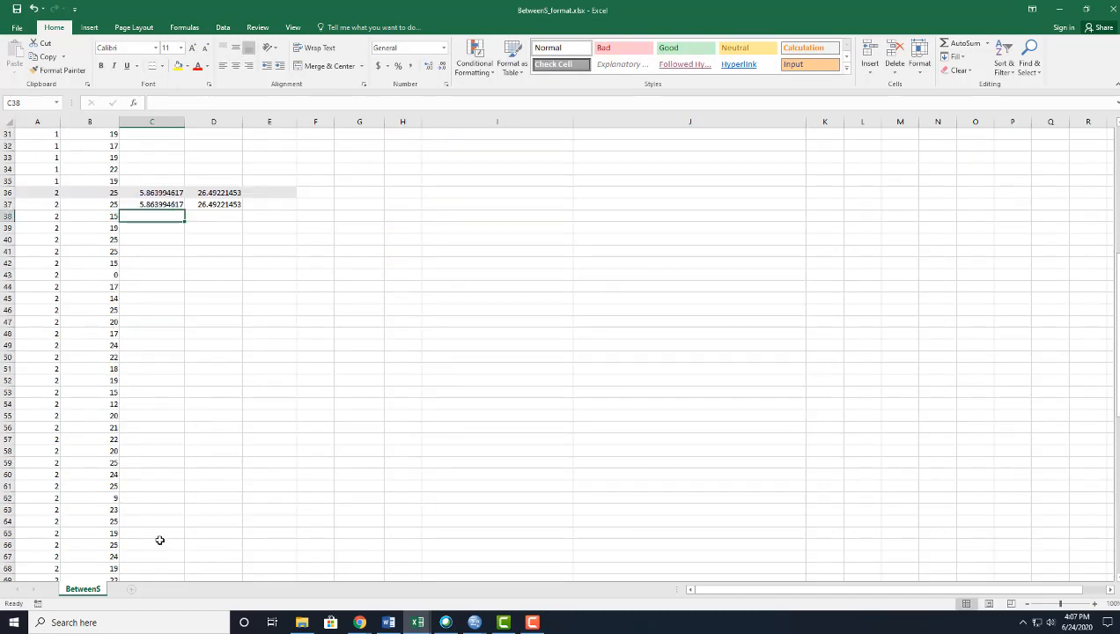
{"action": "double_click", "coordinate": [161, 427]}
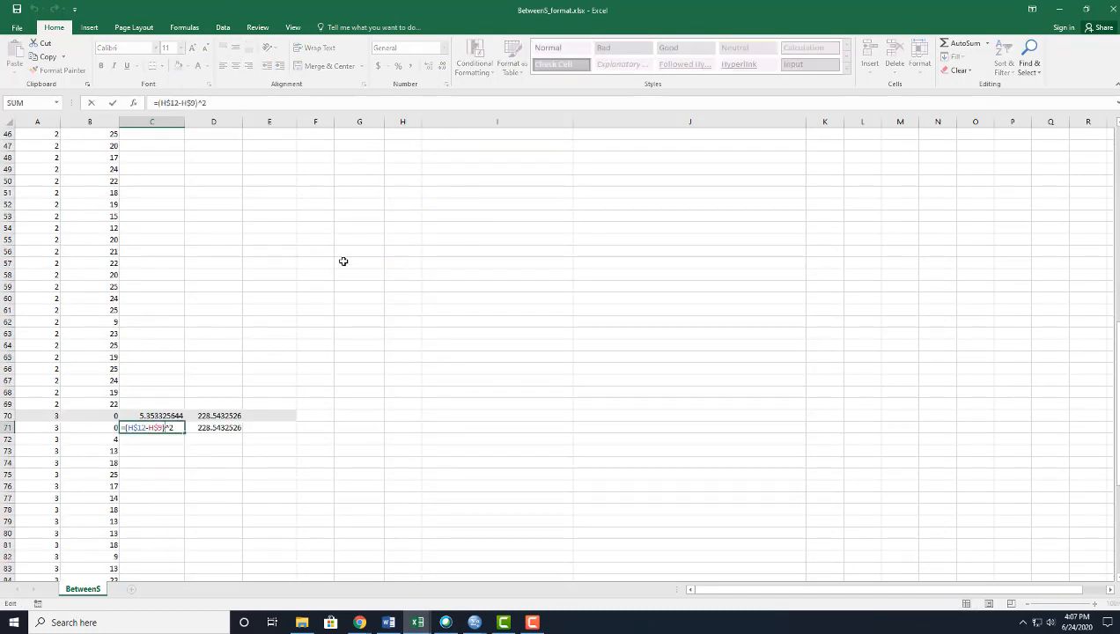
{"action": "scroll", "coordinate": [344, 261], "scroll_direction": "up", "scroll_amount": 5}
{"action": "scroll", "coordinate": [343, 262], "scroll_direction": "up", "scroll_amount": 9}
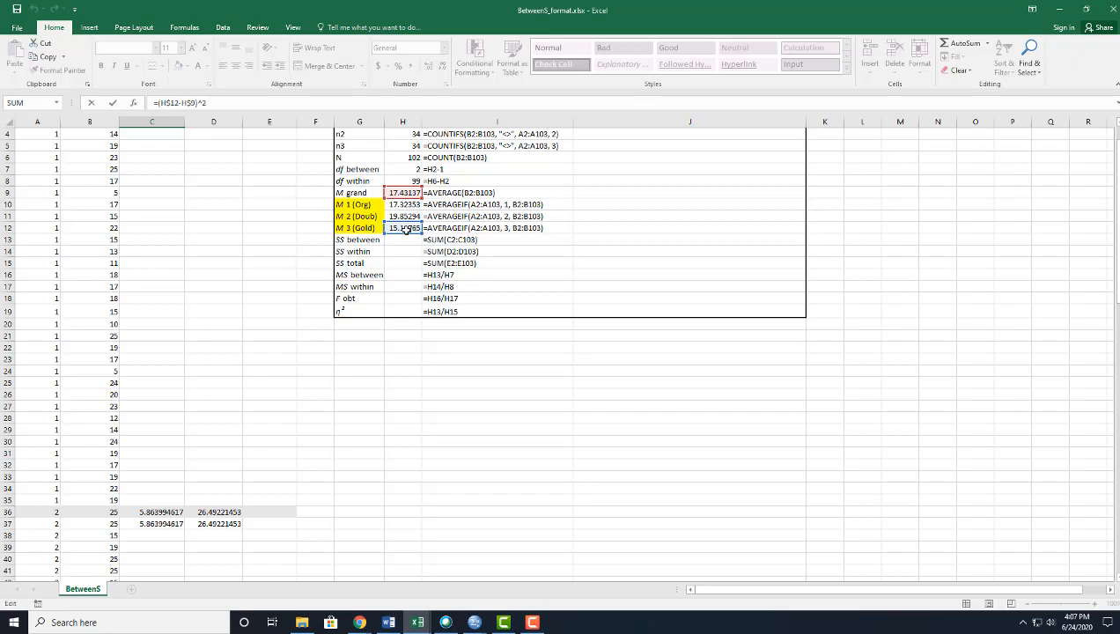
{"action": "key", "text": "Return"}
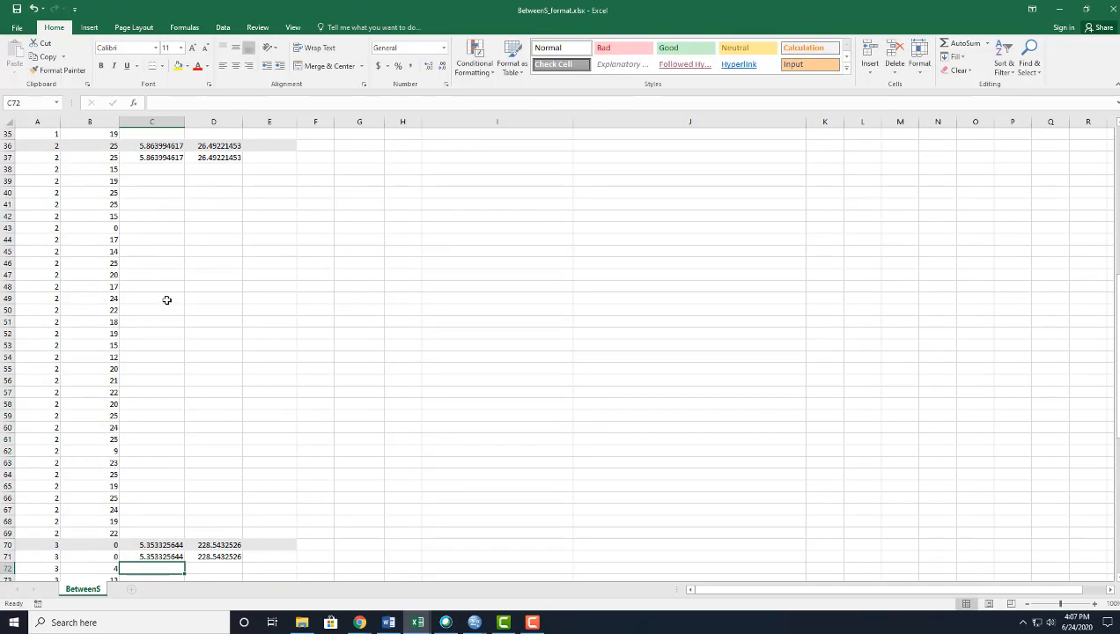
- Examine the first logical test and its value-if-true part in the nested IF formula in C2
{"action": "scroll", "coordinate": [166, 300], "scroll_direction": "up", "scroll_amount": 11}
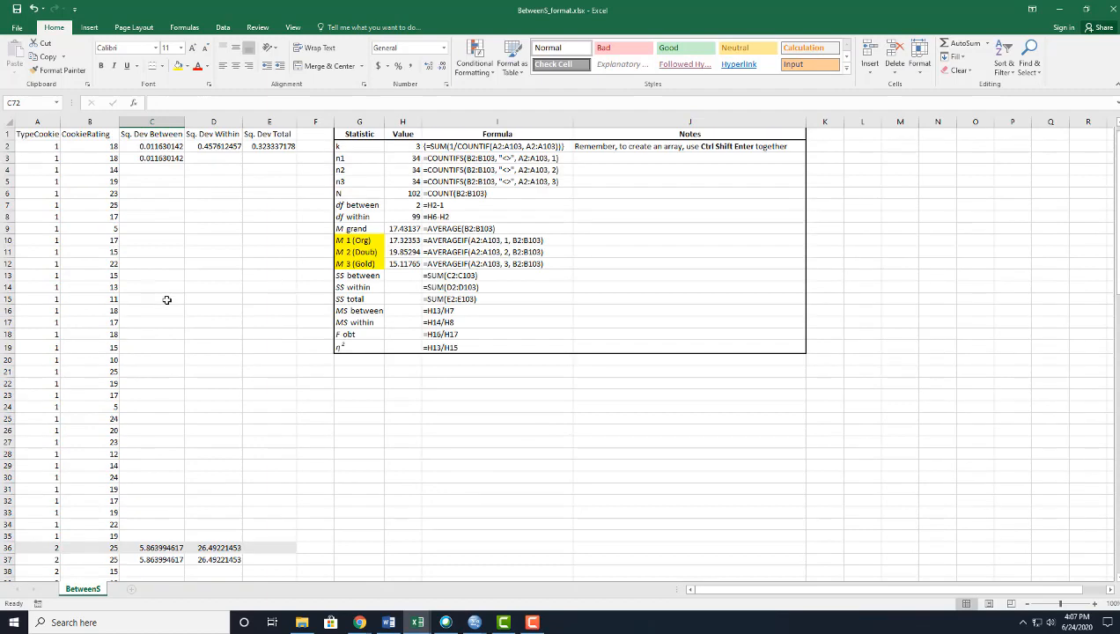
{"action": "double_click", "coordinate": [157, 146]}
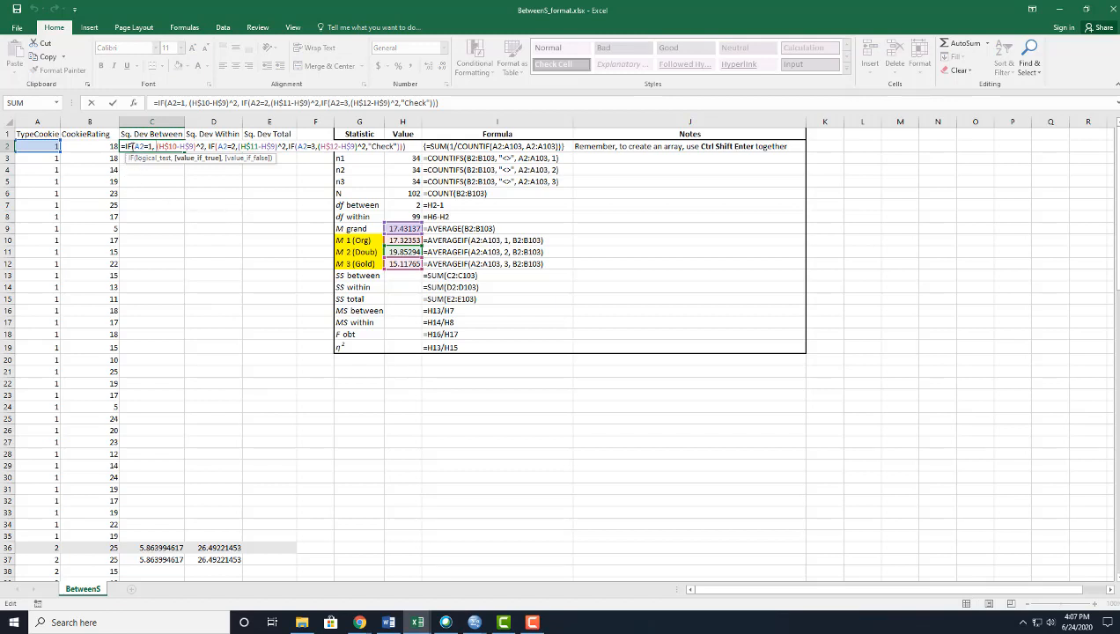
{"action": "left_click_drag", "start_coordinate": [130, 146], "coordinate": [155, 146]}
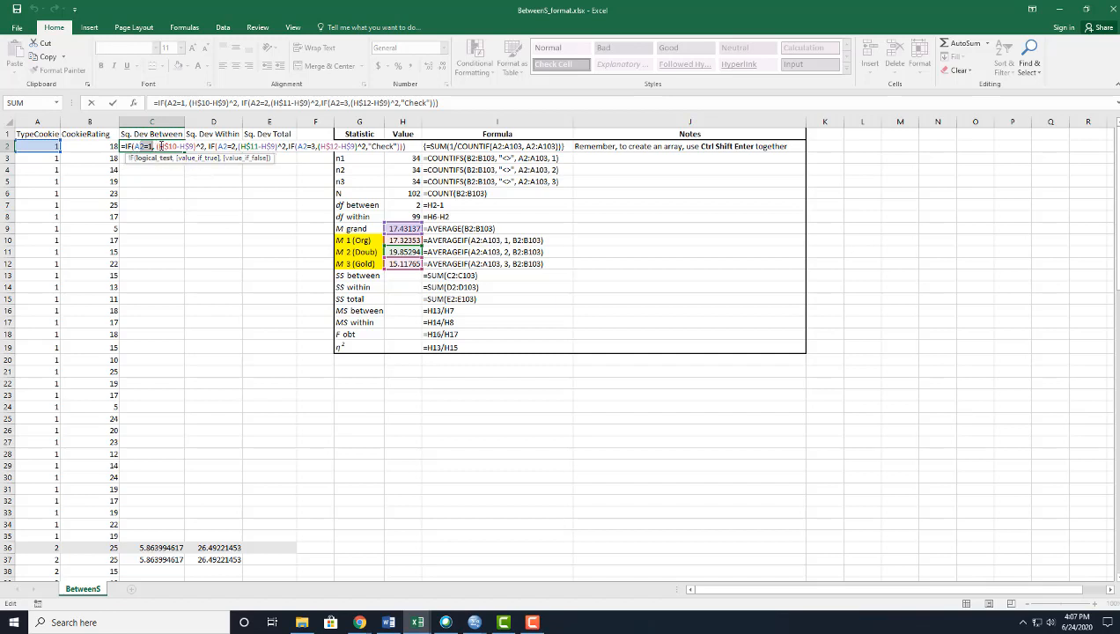
{"action": "left_click_drag", "start_coordinate": [158, 146], "coordinate": [206, 147]}
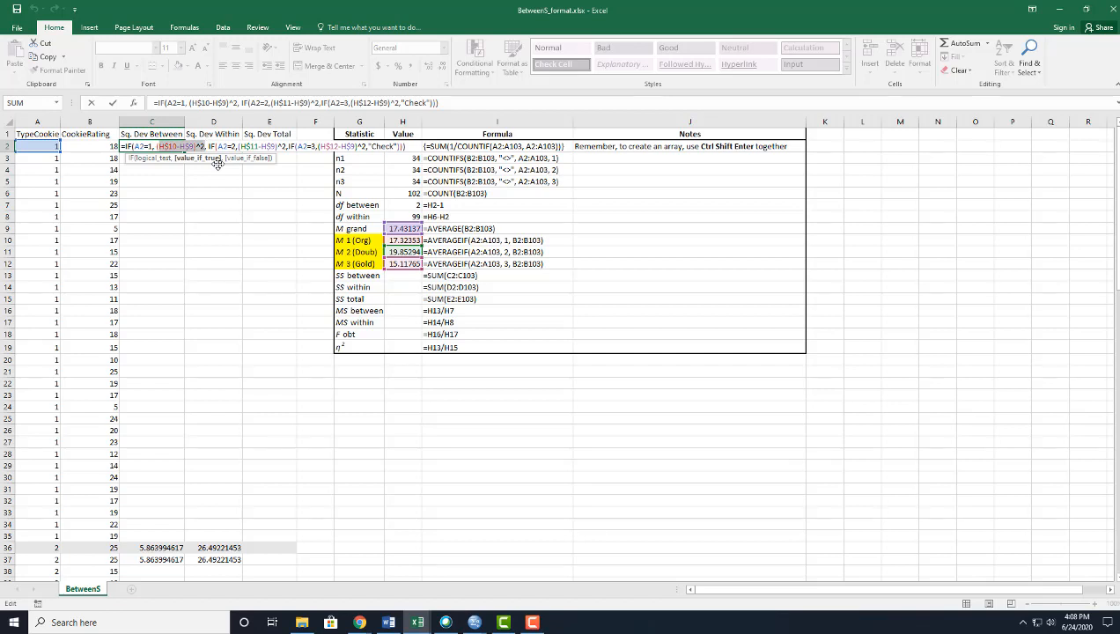
{"action": "key", "text": "Return"}
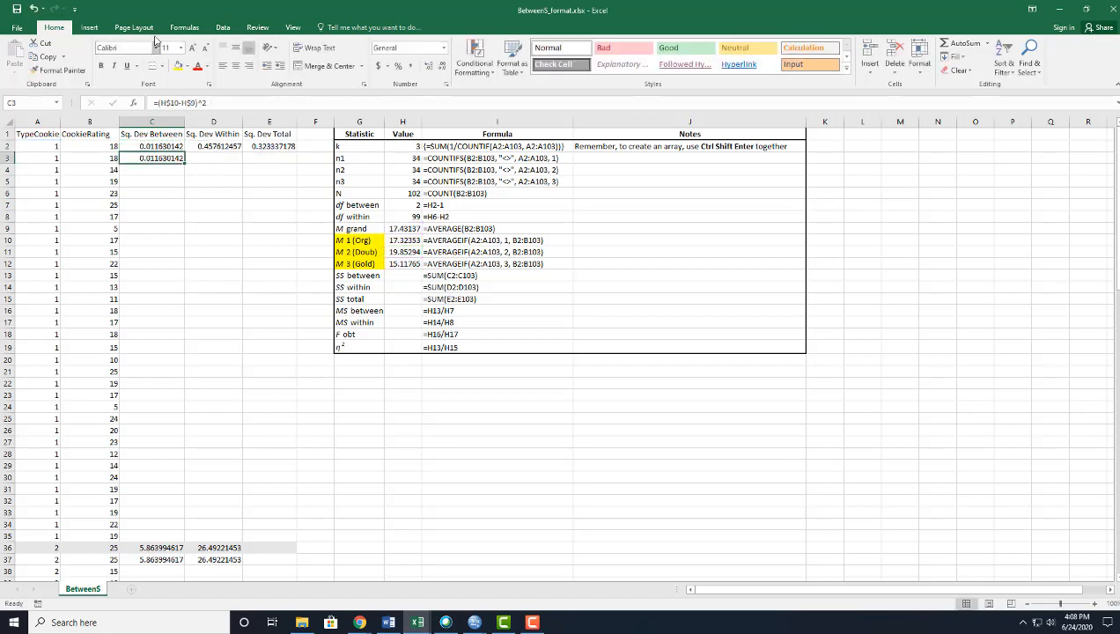
- Examine the IF parts for types 2 and 3 and the "Check" fallback in the C2 formula, leaving it as it is
{"action": "double_click", "coordinate": [167, 147]}
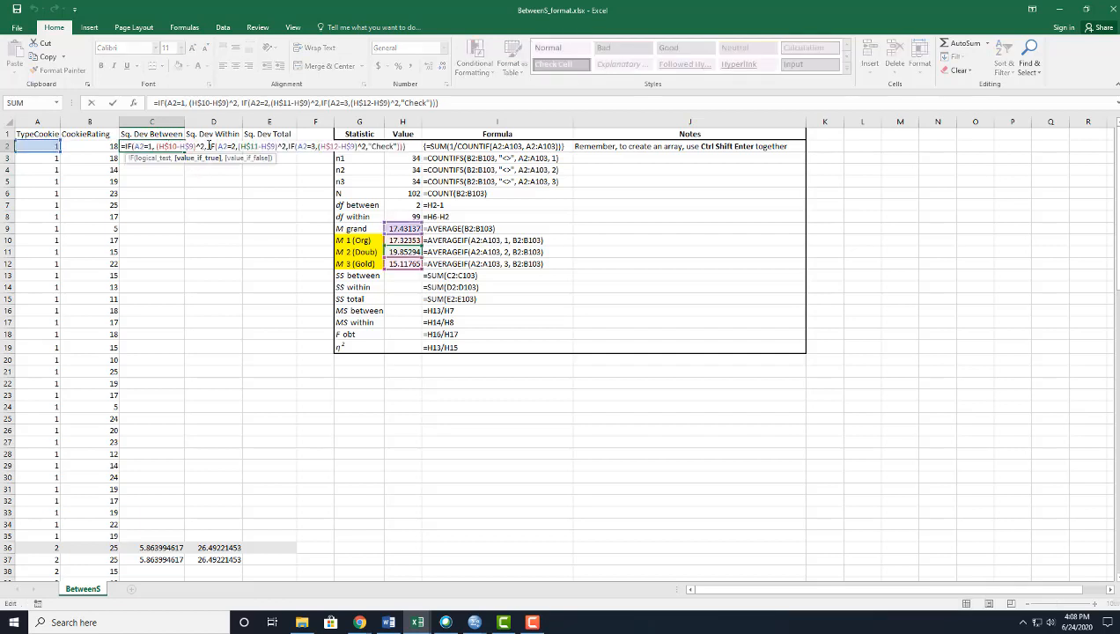
{"action": "left_click", "coordinate": [209, 146]}
{"action": "left_click_drag", "start_coordinate": [209, 146], "coordinate": [288, 145]}
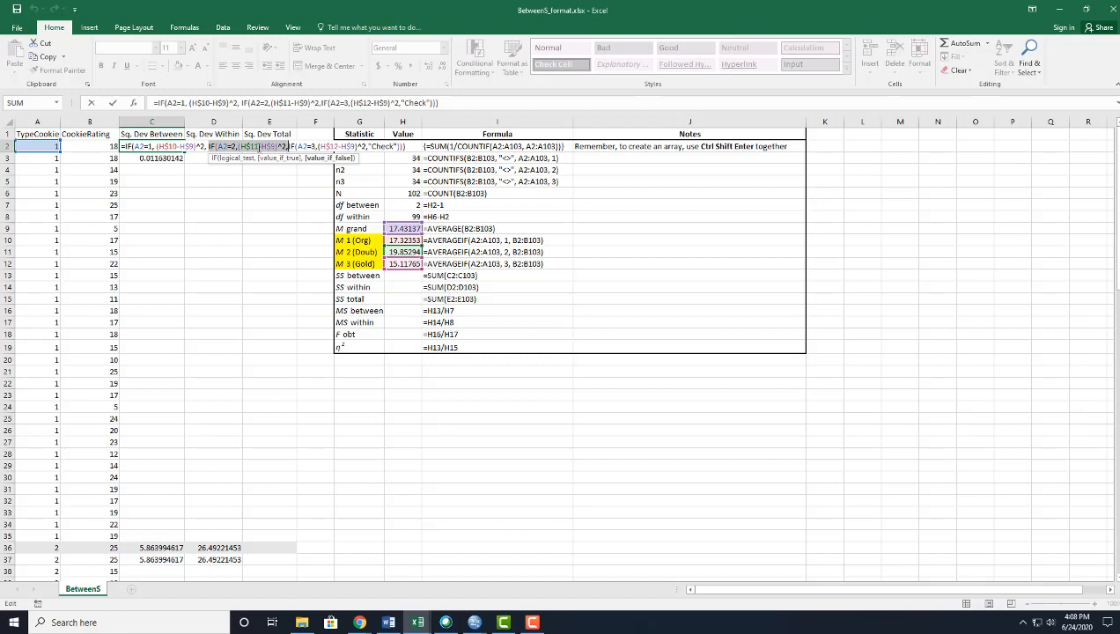
{"action": "left_click_drag", "start_coordinate": [239, 146], "coordinate": [286, 146]}
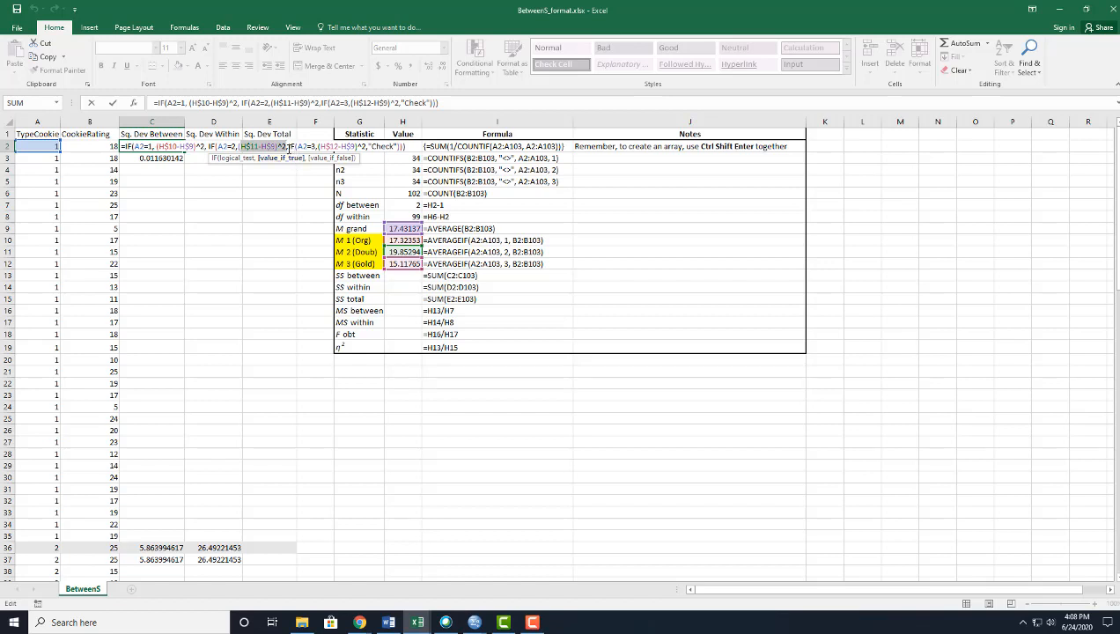
{"action": "left_click", "coordinate": [287, 146]}
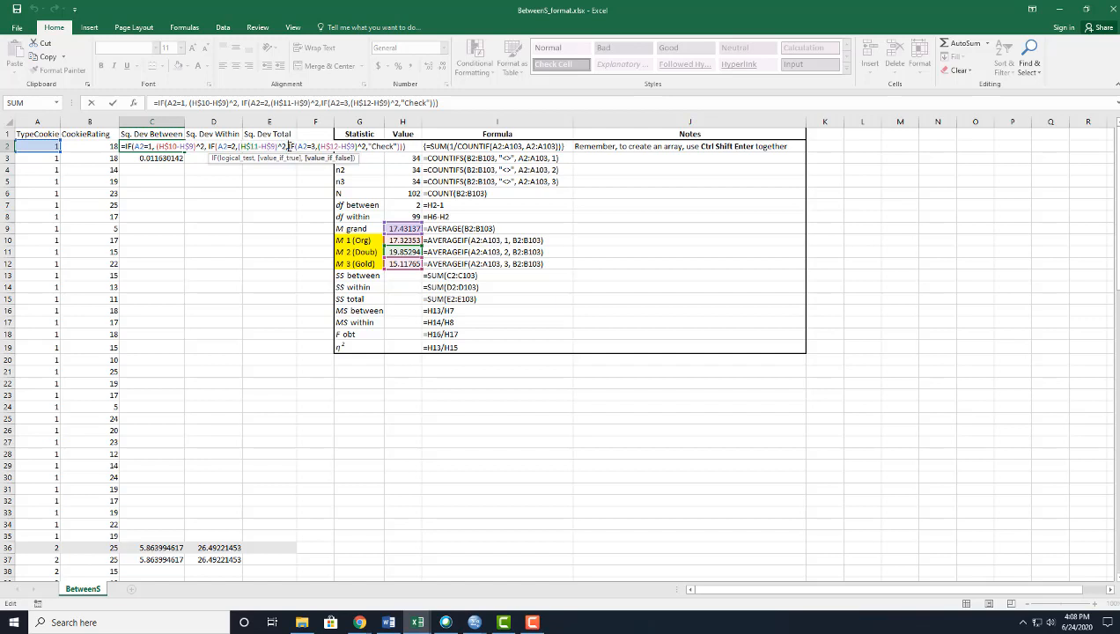
{"action": "left_click_drag", "start_coordinate": [289, 146], "coordinate": [369, 138]}
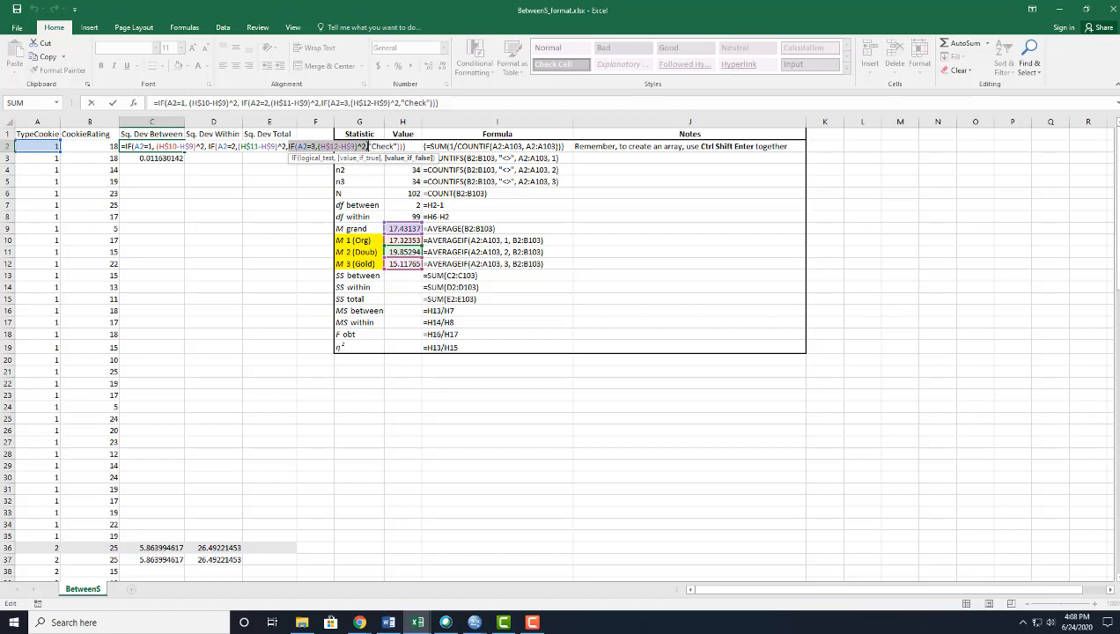
{"action": "left_click_drag", "start_coordinate": [368, 146], "coordinate": [399, 147]}
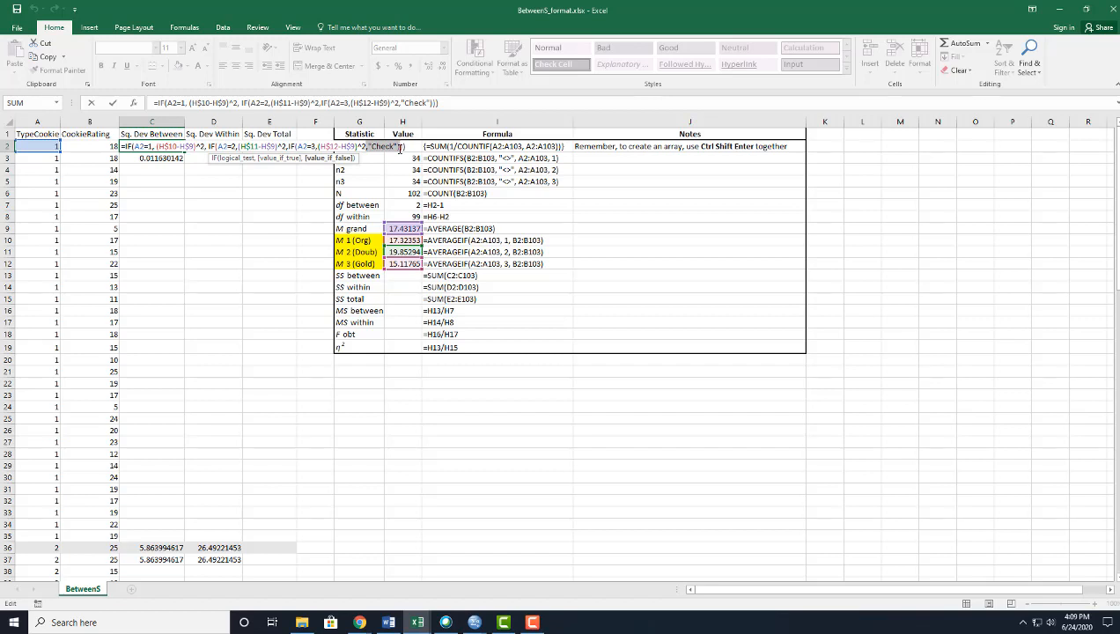
{"action": "key", "text": "Return"}
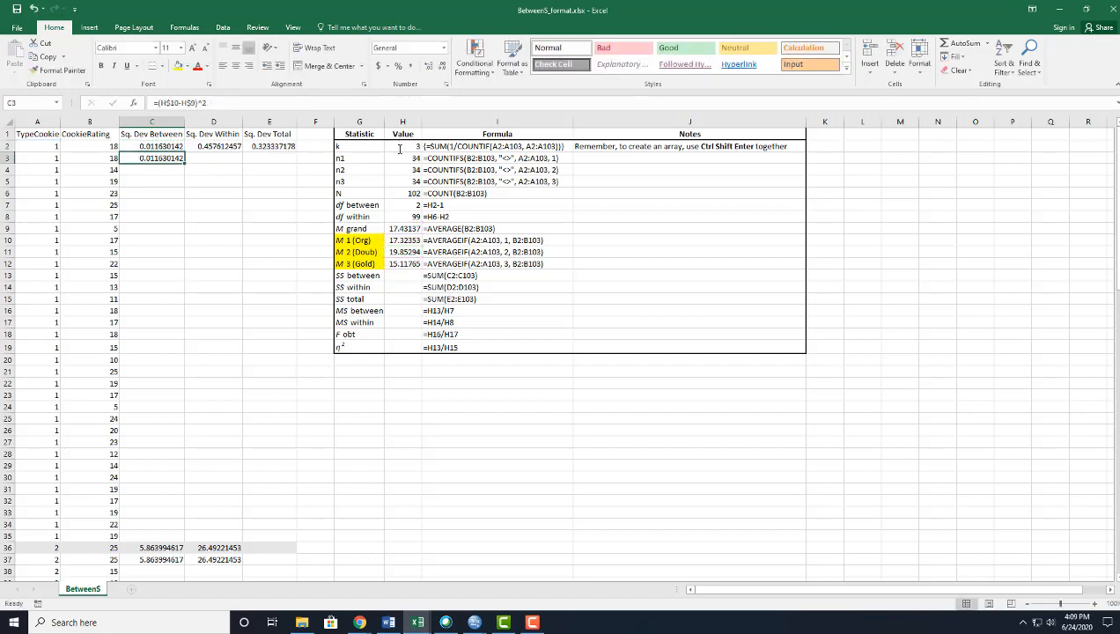
- Fill the nested IF formula from C2 down the Sq. Dev Between column to C103
{"action": "left_click", "coordinate": [159, 145]}
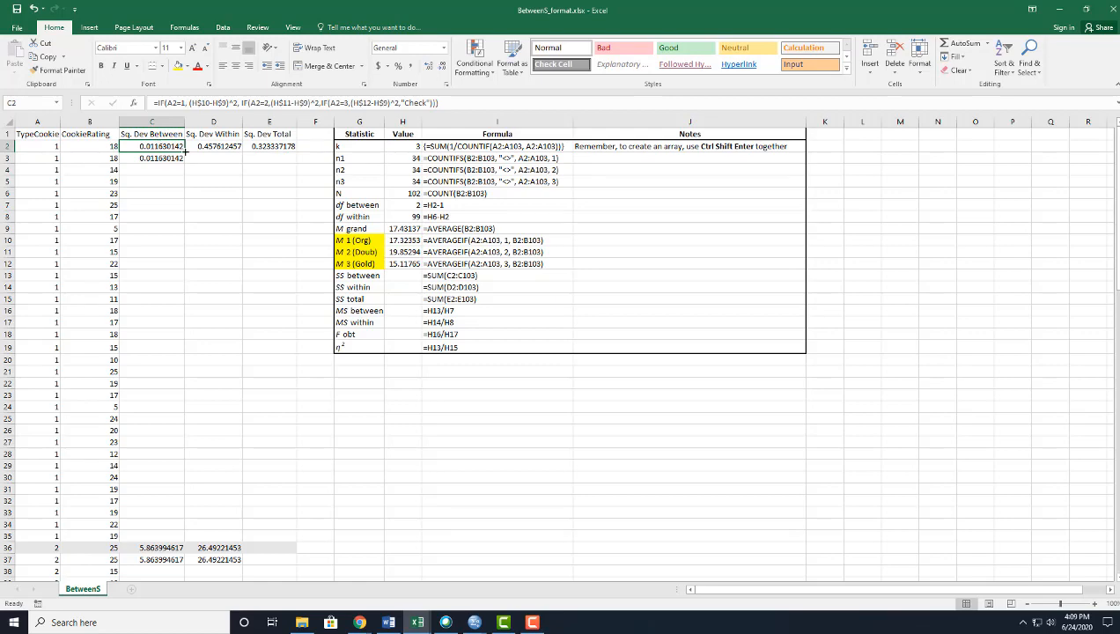
{"action": "left_click_drag", "start_coordinate": [185, 152], "coordinate": [180, 566]}
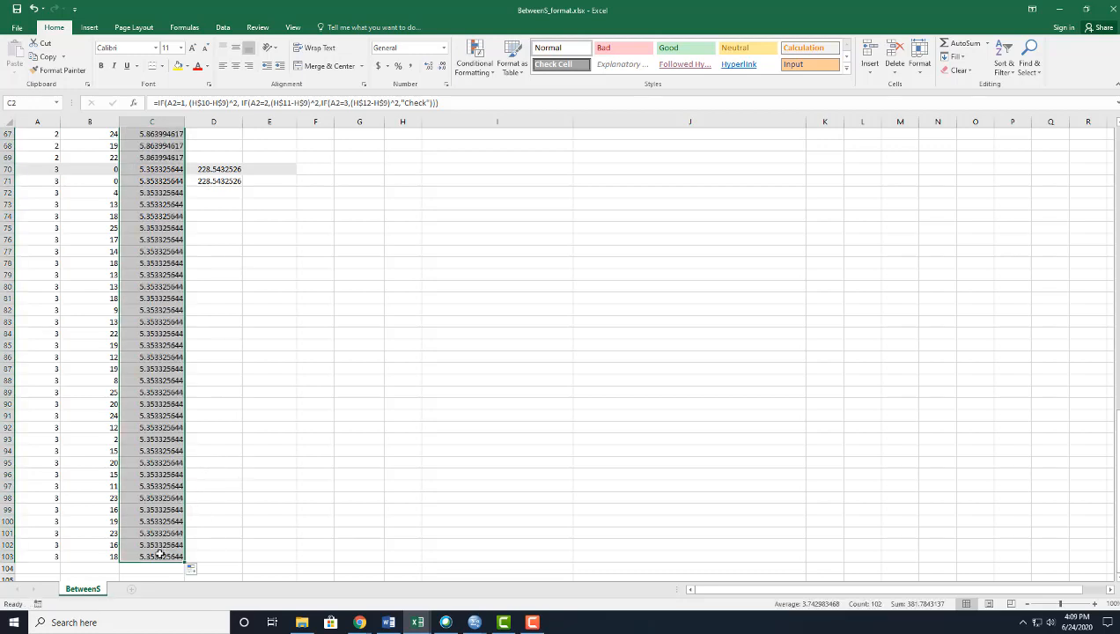
- Review the filled Sq. Dev Between values for each cookie type: C70:C103, C36:C69 and C2:C35
{"action": "left_click_drag", "start_coordinate": [161, 546], "coordinate": [148, 173]}
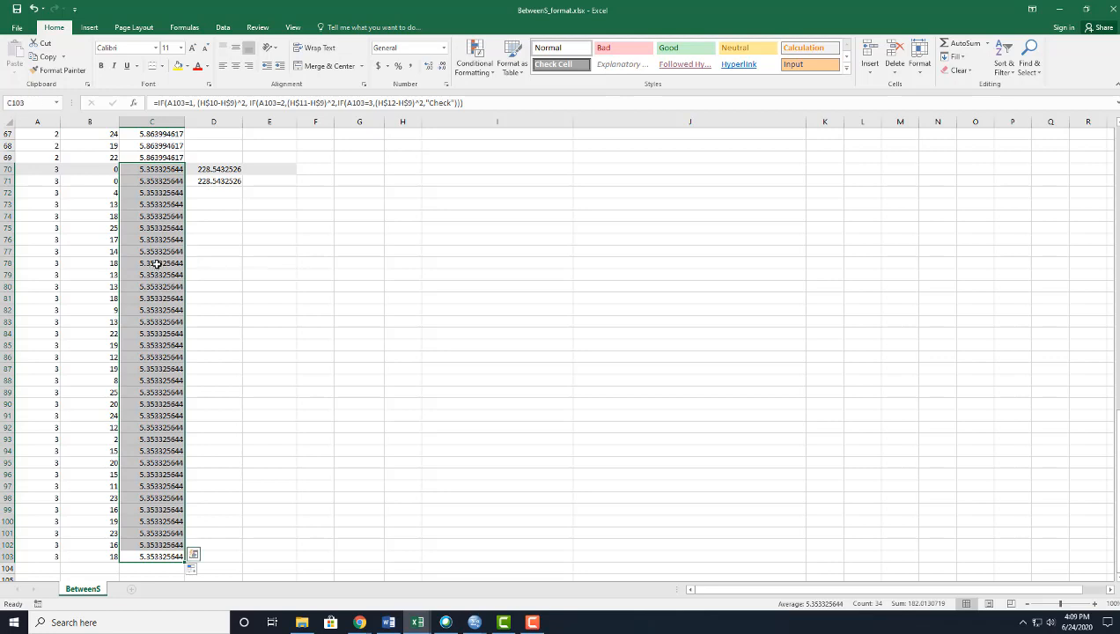
{"action": "scroll", "coordinate": [172, 269], "scroll_direction": "up", "scroll_amount": 12}
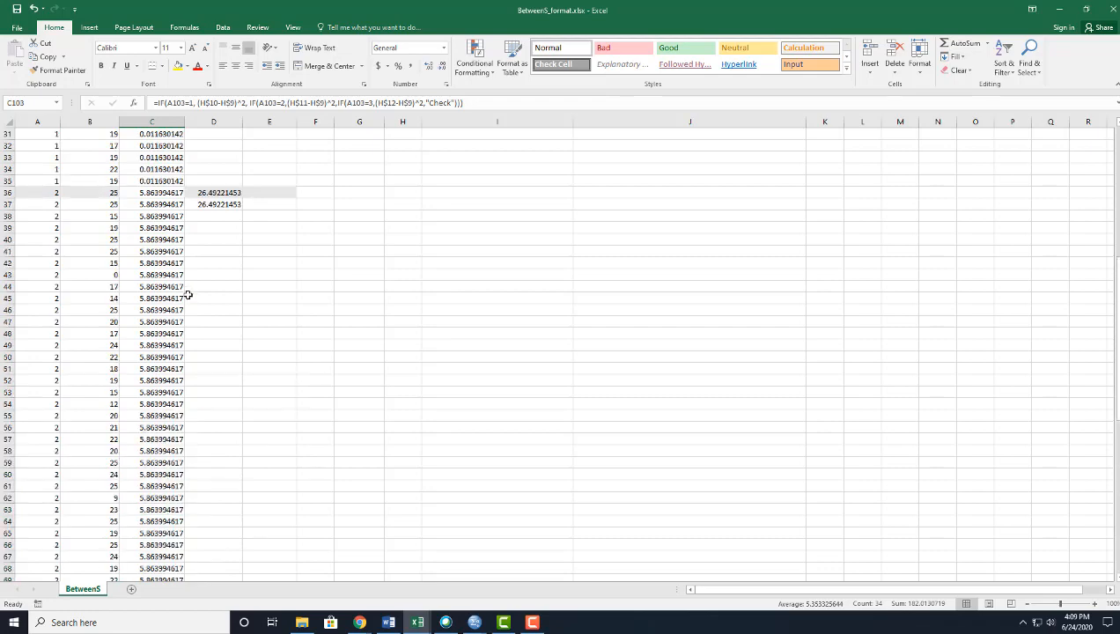
{"action": "scroll", "coordinate": [188, 295], "scroll_direction": "up", "scroll_amount": 10}
{"action": "scroll", "coordinate": [165, 291], "scroll_direction": "down", "scroll_amount": 19}
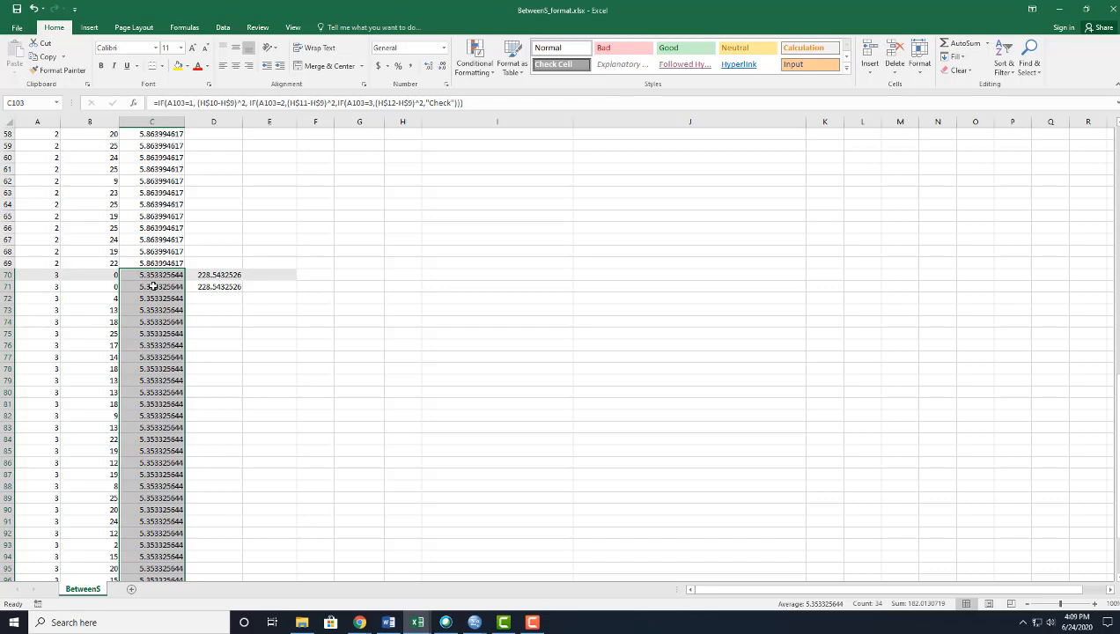
{"action": "left_click_drag", "start_coordinate": [154, 262], "coordinate": [147, 251]}
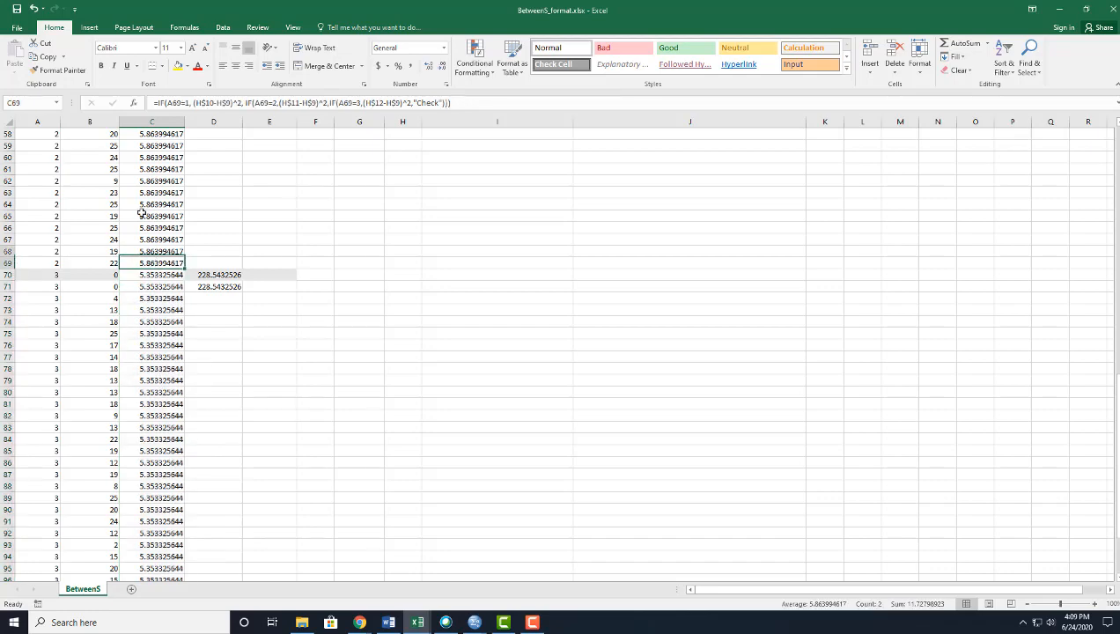
{"action": "mouse_move", "coordinate": [141, 213]}
{"action": "left_mouse_down"}
{"action": "mouse_move", "coordinate": [132, 113]}
{"action": "mouse_move", "coordinate": [141, 206]}
{"action": "left_mouse_up"}
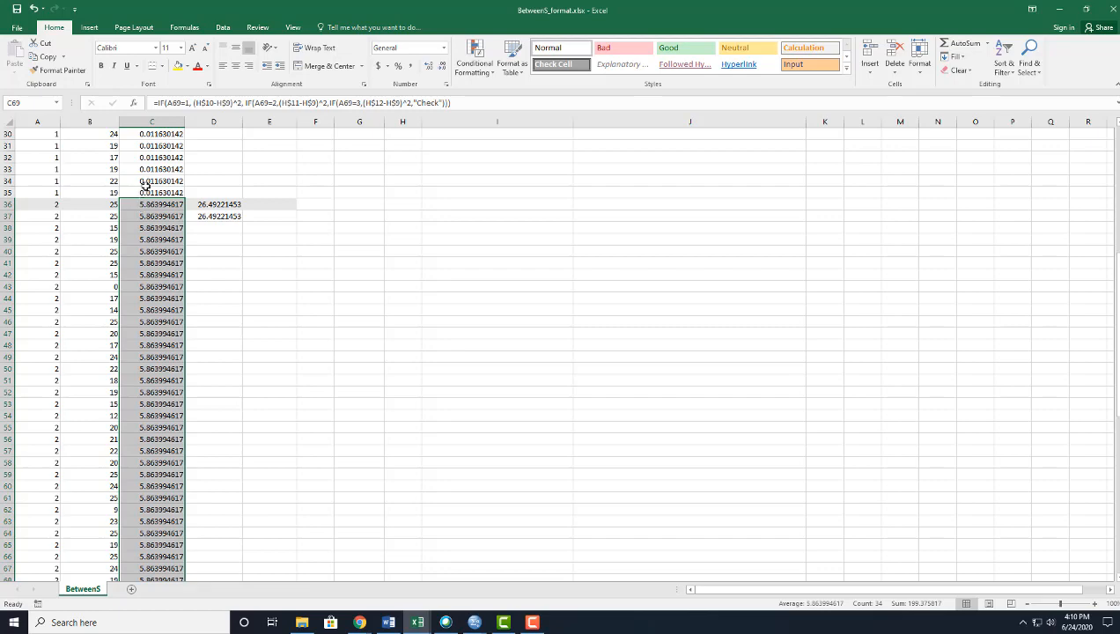
{"action": "left_click", "coordinate": [147, 192]}
{"action": "left_click_drag", "start_coordinate": [147, 192], "coordinate": [144, 150]}
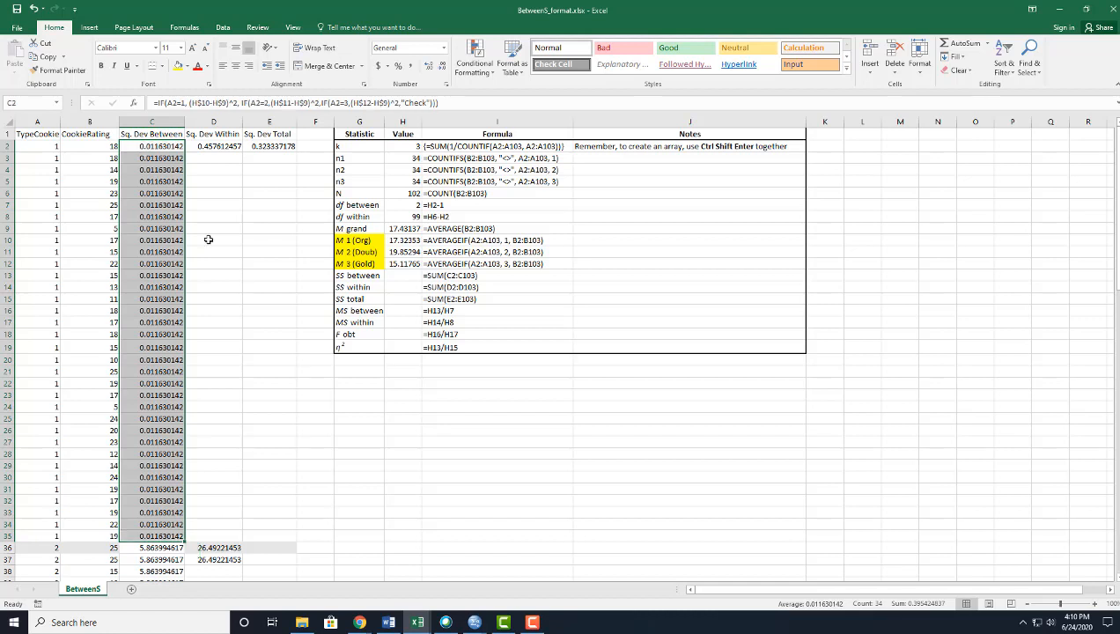
- Compare M grand with M 1 (Org) in G9:H10, and examine the M 2 (Doub) and M 3 (Gold) means in G11:H12
{"action": "left_click", "coordinate": [222, 261]}
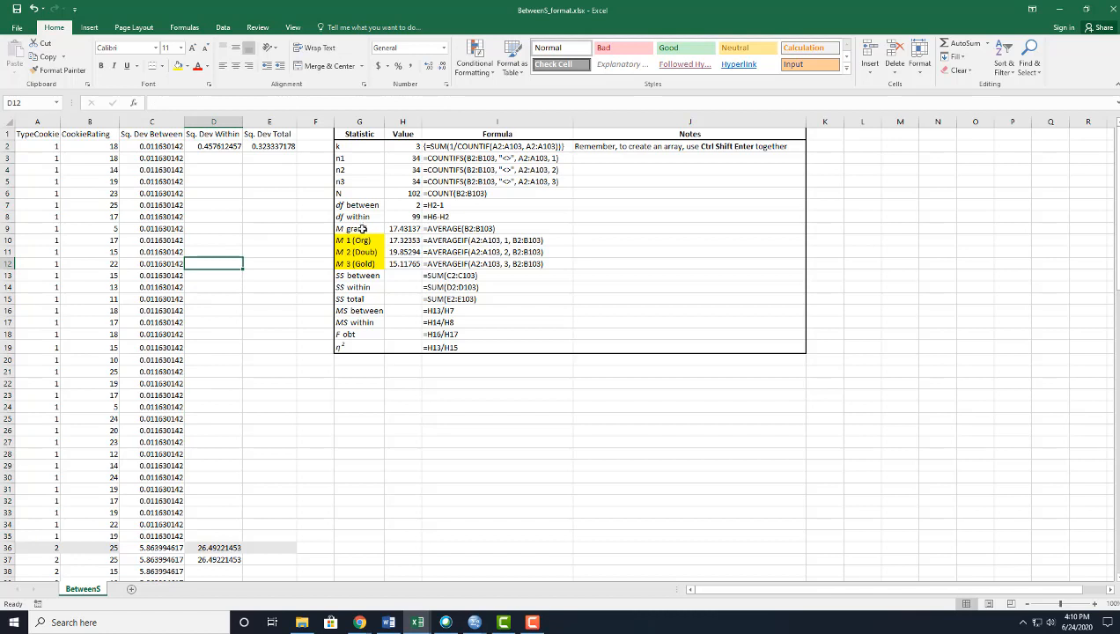
{"action": "left_click_drag", "start_coordinate": [359, 228], "coordinate": [401, 241]}
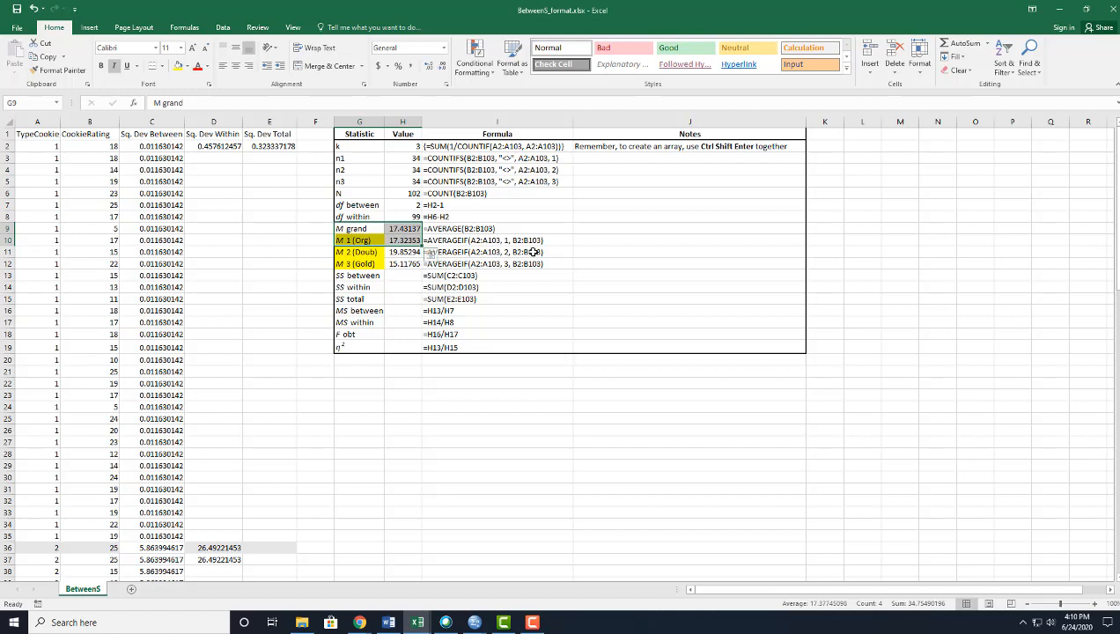
{"action": "left_click", "coordinate": [404, 276]}
{"action": "left_click_drag", "start_coordinate": [369, 252], "coordinate": [412, 264]}
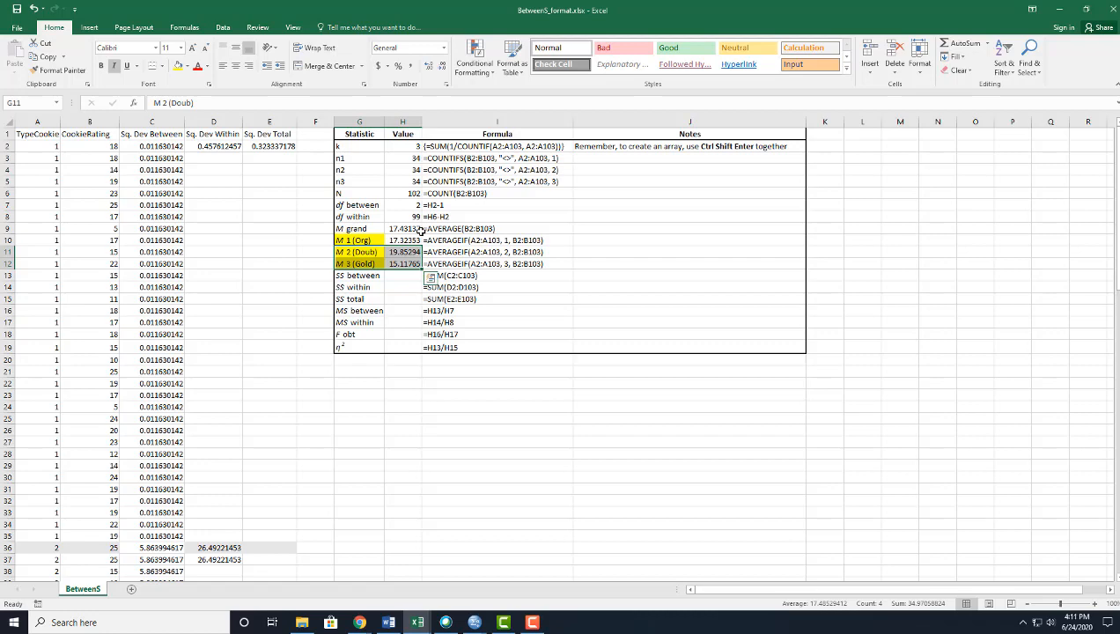
{"action": "left_click", "coordinate": [321, 408]}
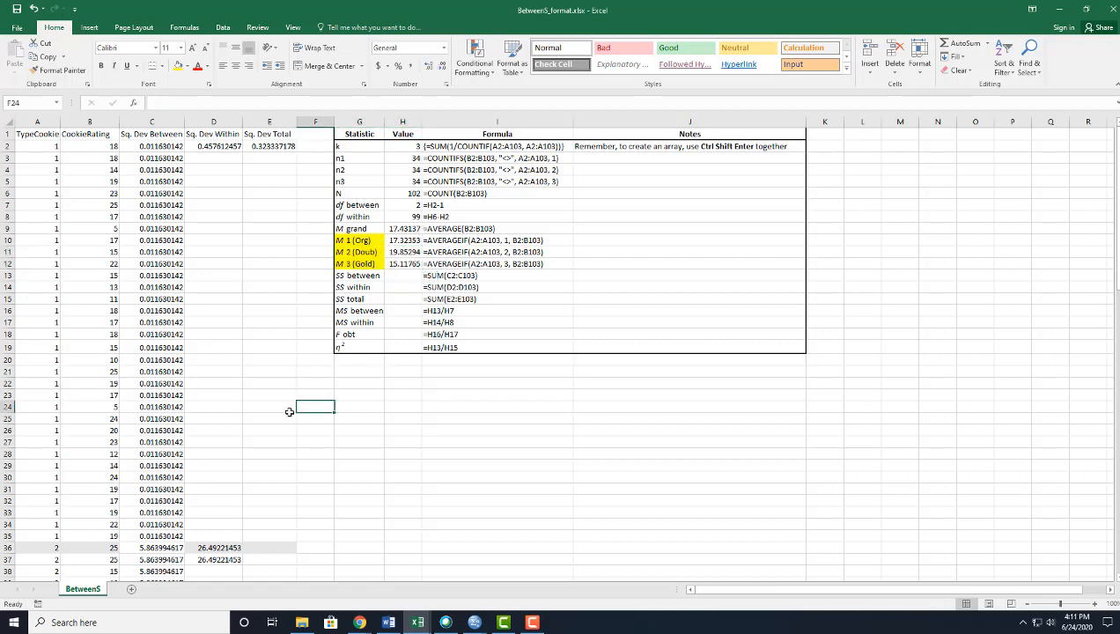
- Relate the type 2 and type 3 Sq. Dev Between values to the M 2 (Doub) and M 3 (Gold) means in G11:H12
{"action": "scroll", "coordinate": [267, 439], "scroll_direction": "down", "scroll_amount": 3}
{"action": "scroll", "coordinate": [255, 442], "scroll_direction": "down", "scroll_amount": 11}
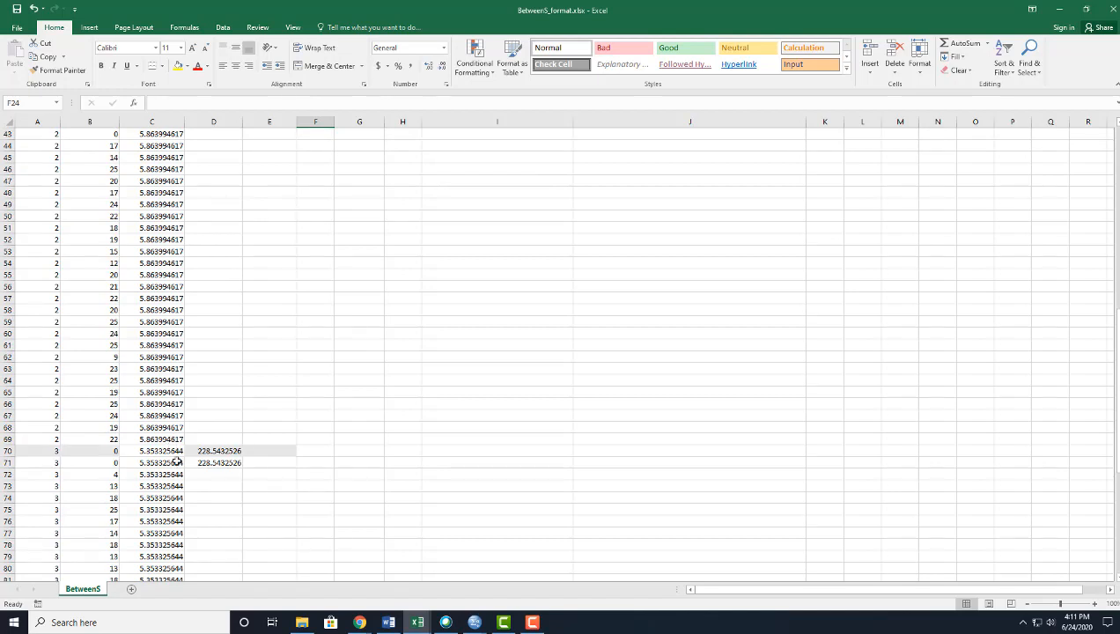
{"action": "scroll", "coordinate": [192, 437], "scroll_direction": "up", "scroll_amount": 5}
{"action": "scroll", "coordinate": [192, 438], "scroll_direction": "up", "scroll_amount": 9}
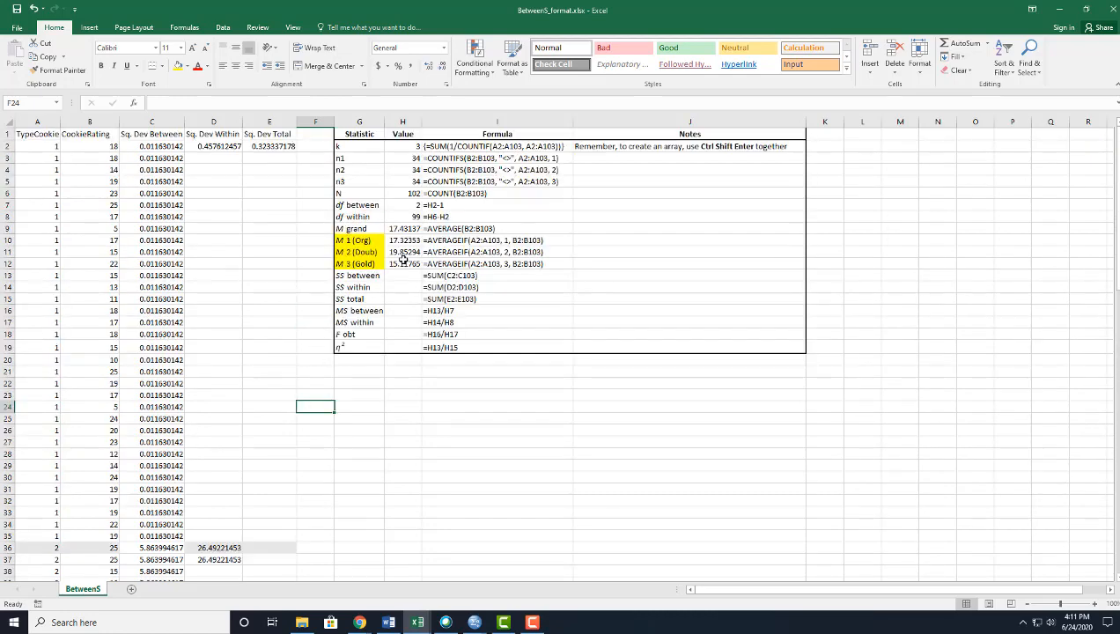
{"action": "left_click_drag", "start_coordinate": [370, 250], "coordinate": [405, 264]}
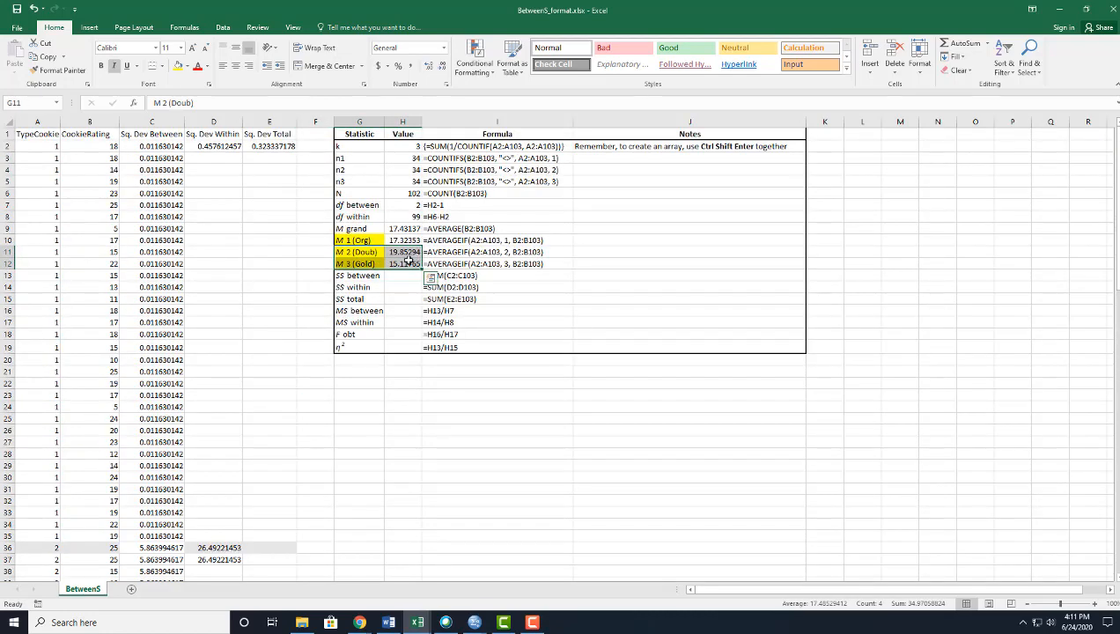
- Compare M grand in G9:H9 with the M 3 (Gold) mean in G12:H12
{"action": "left_click_drag", "start_coordinate": [366, 227], "coordinate": [410, 231]}
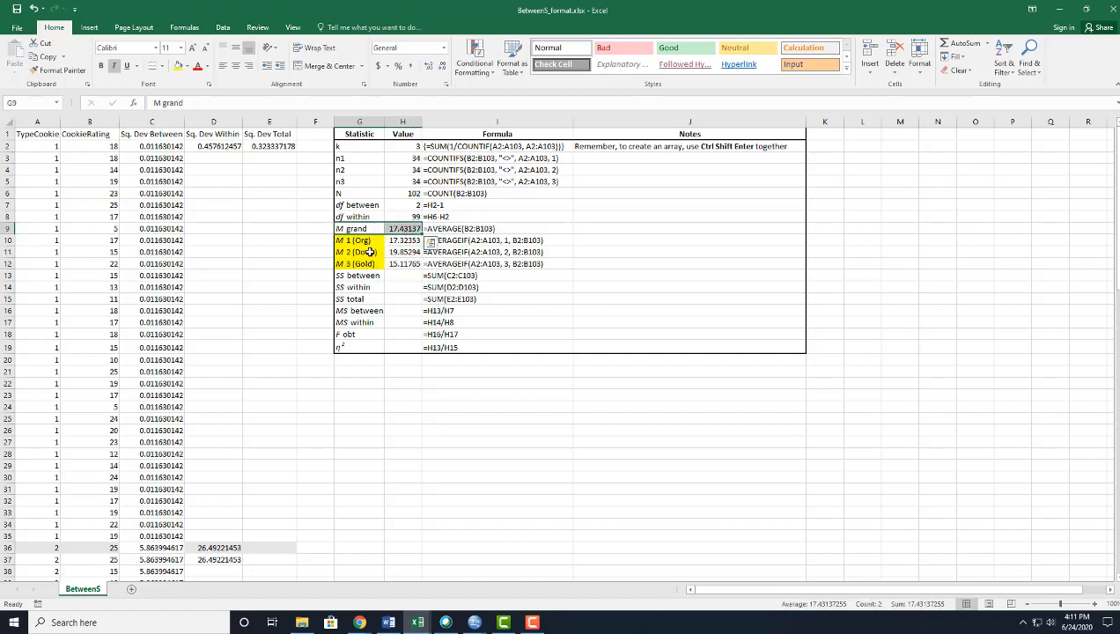
{"action": "left_click_drag", "start_coordinate": [363, 265], "coordinate": [402, 264]}
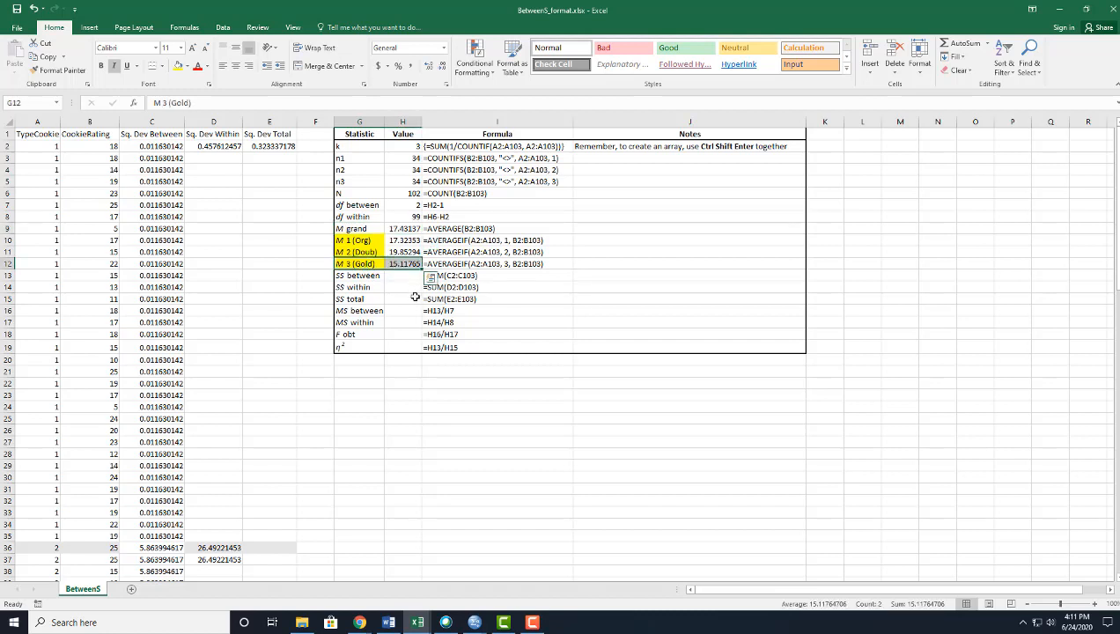
{"action": "left_click", "coordinate": [408, 321]}
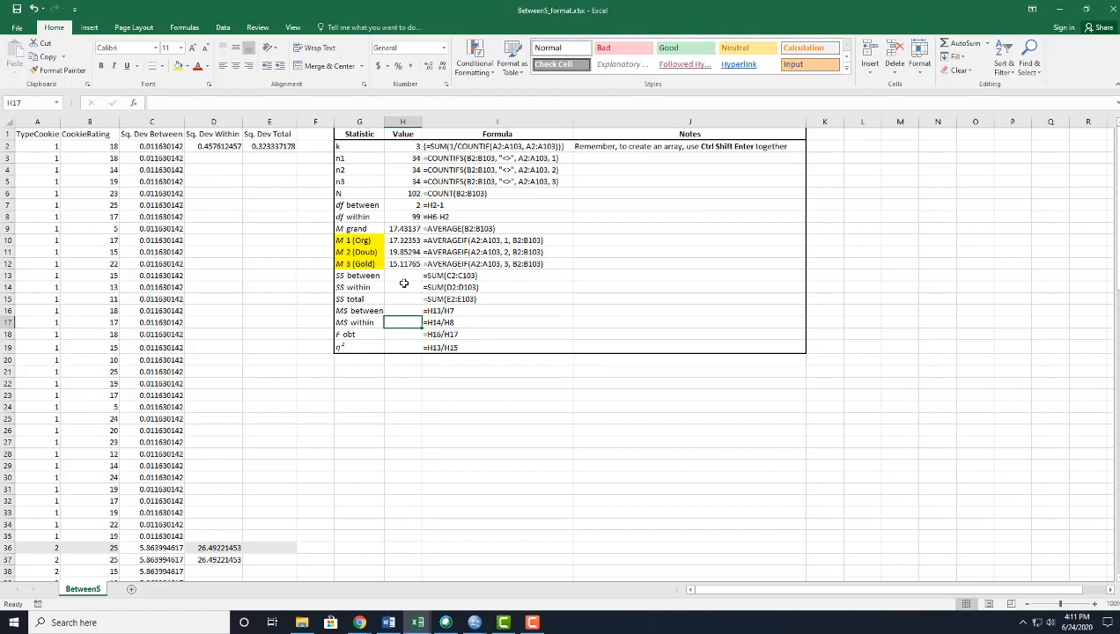
- Calculate SS between in H13 with the formula =SUM(C2:C103)
{"action": "left_click", "coordinate": [403, 284]}
{"action": "left_click", "coordinate": [408, 278]}
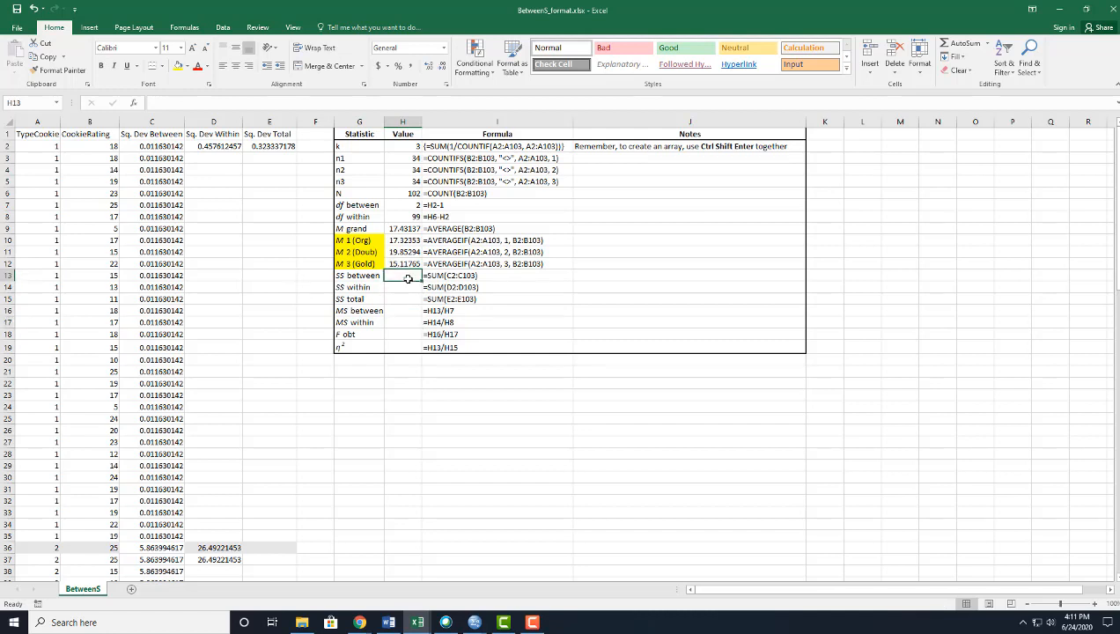
{"action": "type", "text": "=sum("}
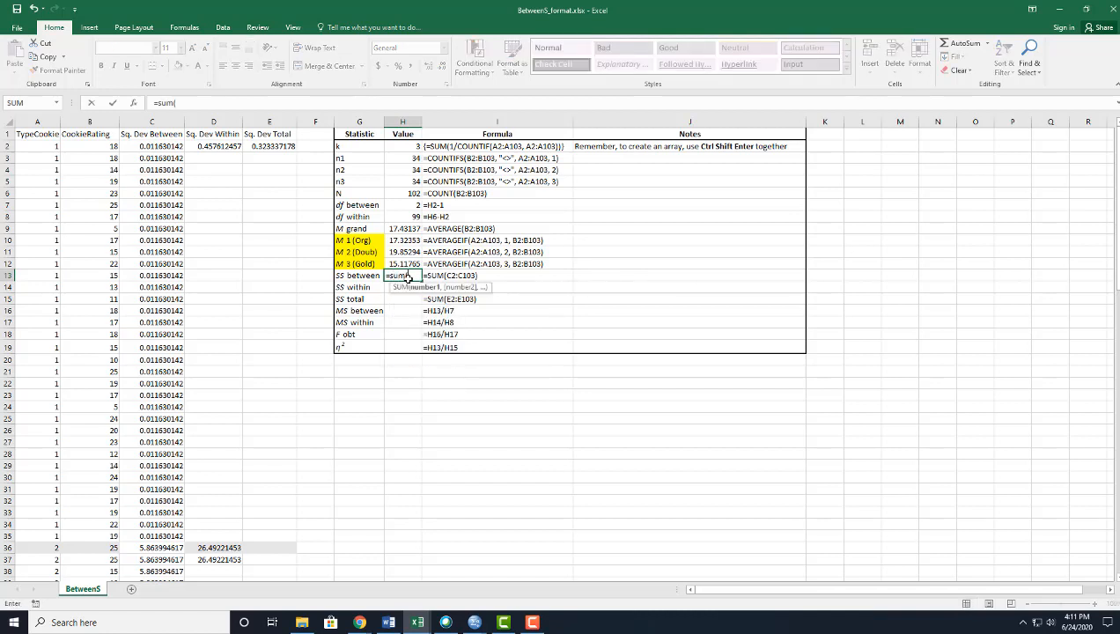
{"action": "type", "text": "c2"}
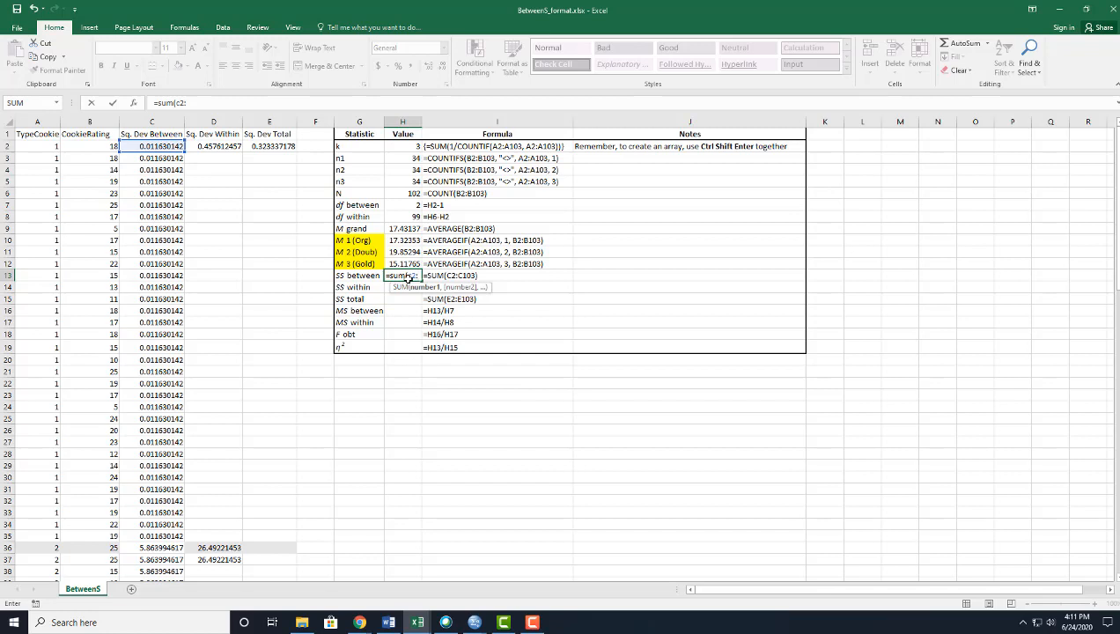
{"action": "type", "text": ":c103)"}
{"action": "key", "text": "Return"}
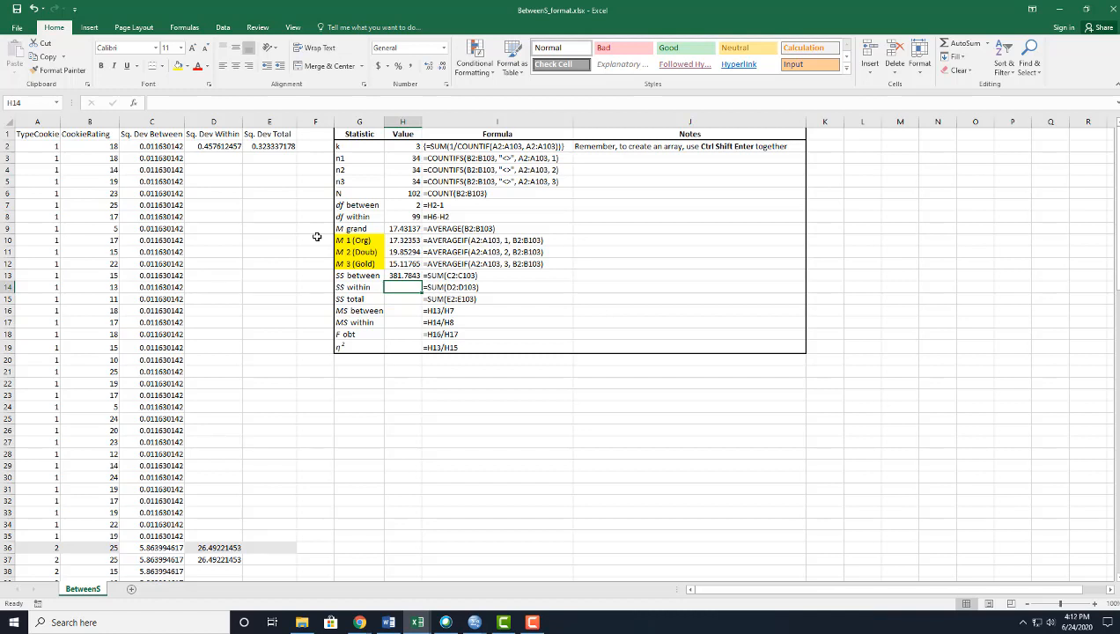
- Review M grand and the group means in column H, and relate the first type 1 cookie ratings to M 1 (Org)
{"action": "left_click_drag", "start_coordinate": [392, 243], "coordinate": [399, 248]}
{"action": "left_click", "coordinate": [394, 239]}
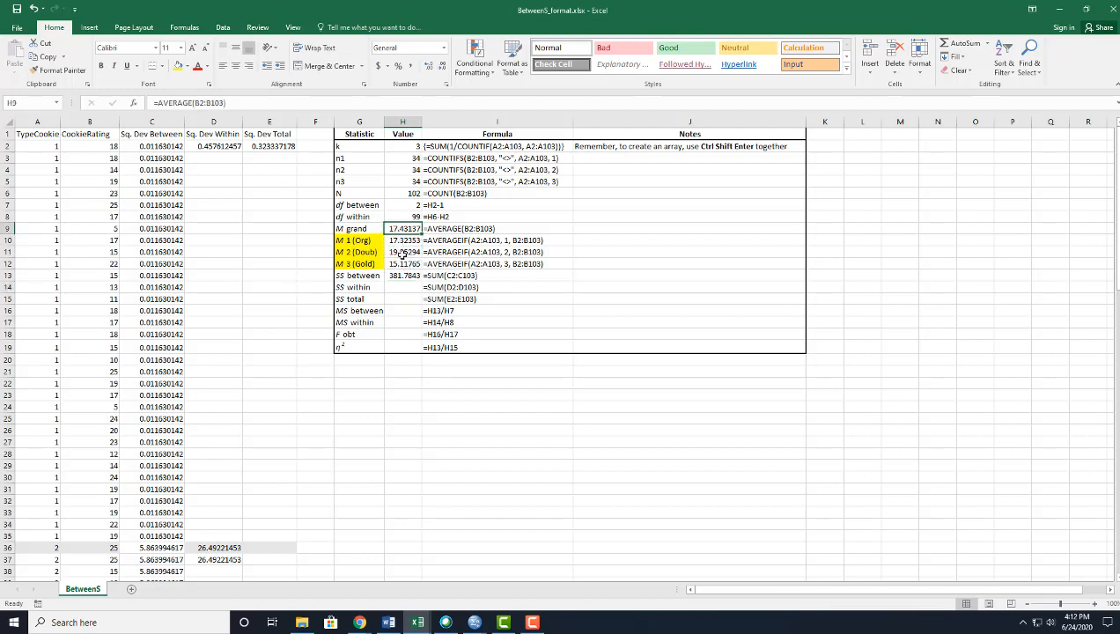
{"action": "left_click", "coordinate": [400, 251]}
{"action": "left_click", "coordinate": [398, 230]}
{"action": "left_click", "coordinate": [80, 147]}
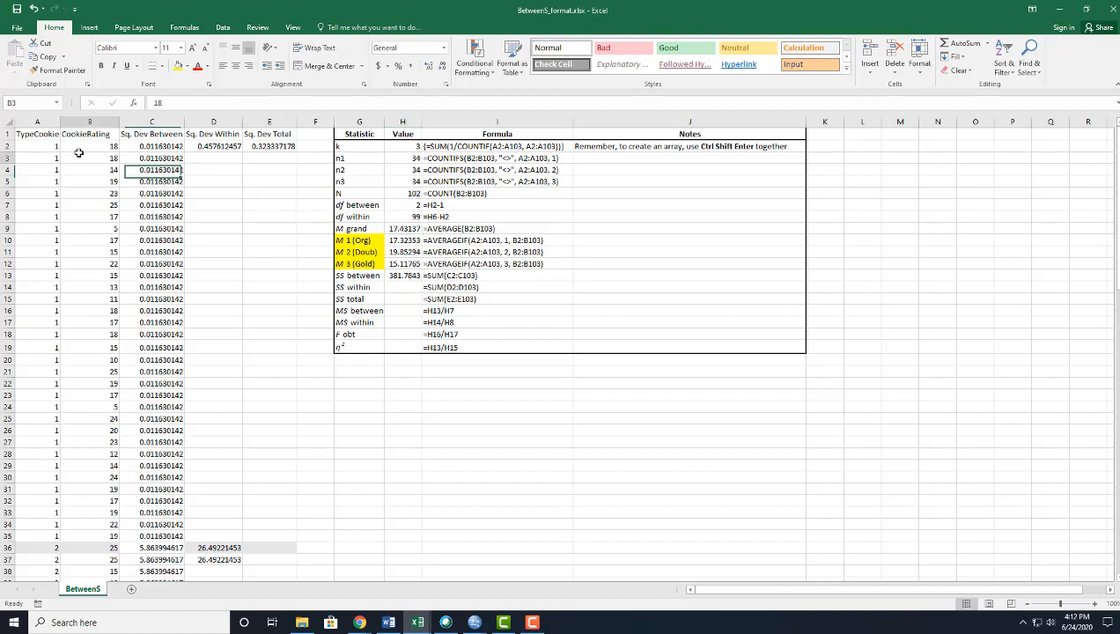
{"action": "left_click", "coordinate": [403, 239]}
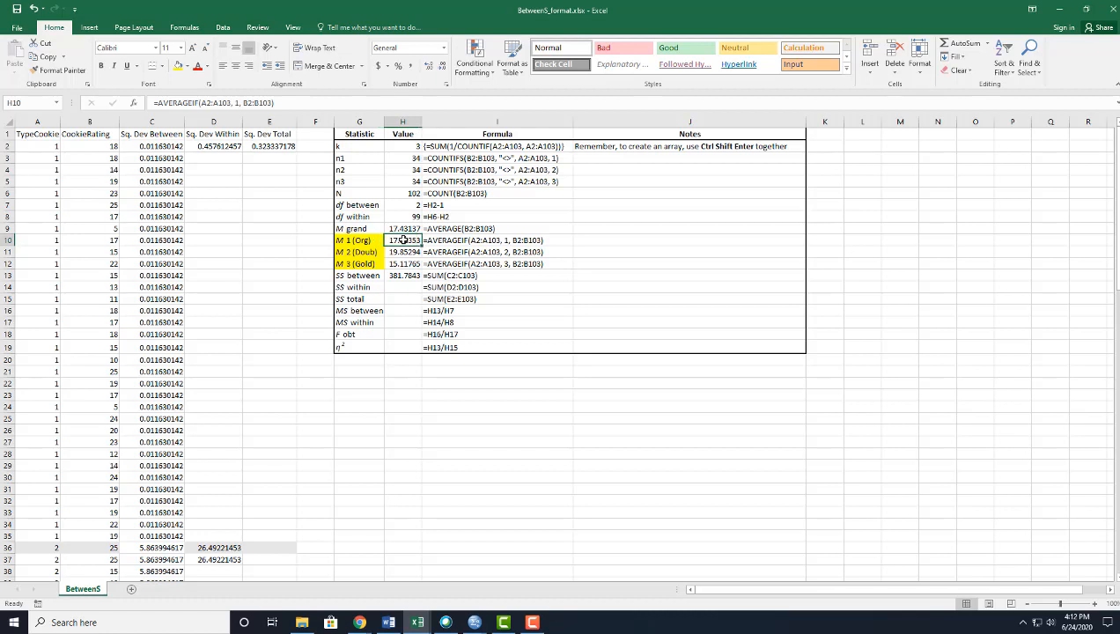
{"action": "left_click", "coordinate": [104, 164]}
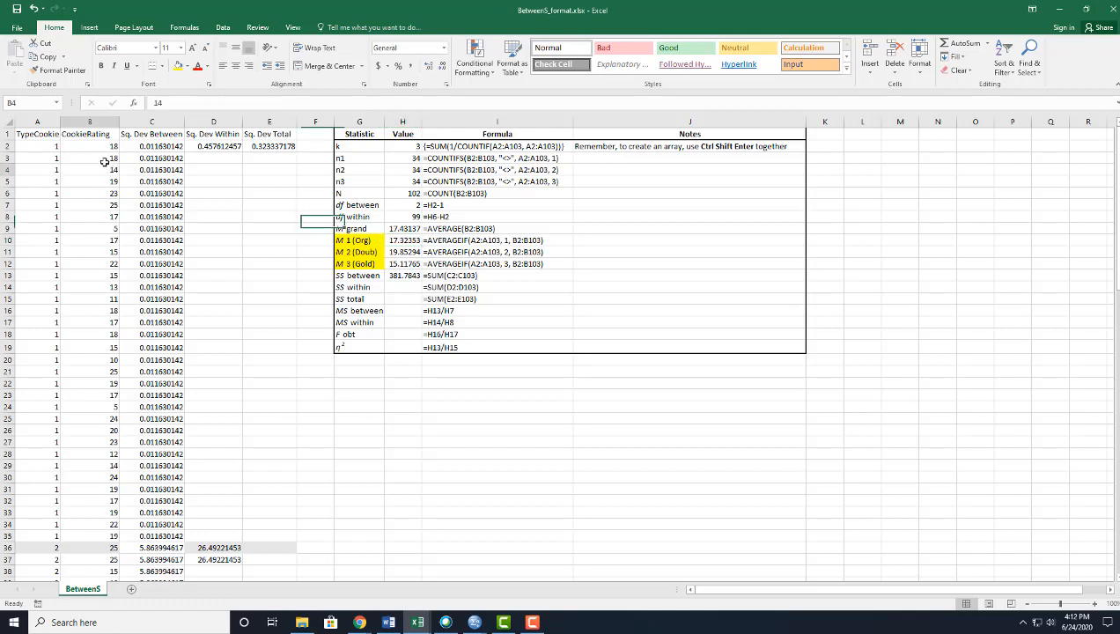
{"action": "left_click", "coordinate": [403, 241]}
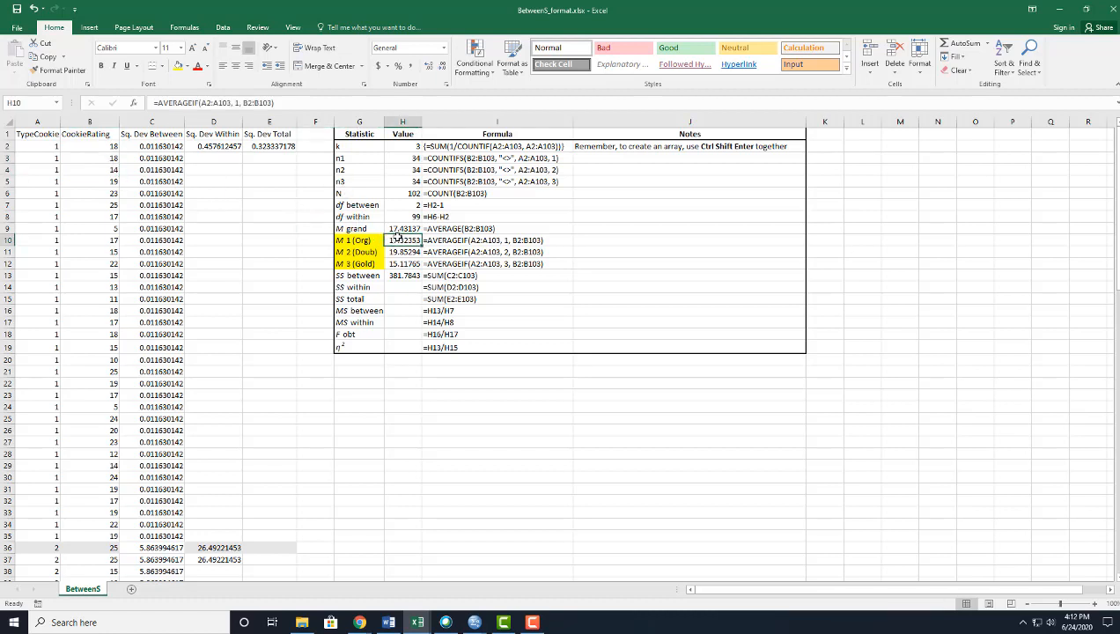
- Relate the type 2 rating in B36 to M 2 (Doub) in H11, and examine the M 3 (Gold) row
{"action": "left_click", "coordinate": [97, 543]}
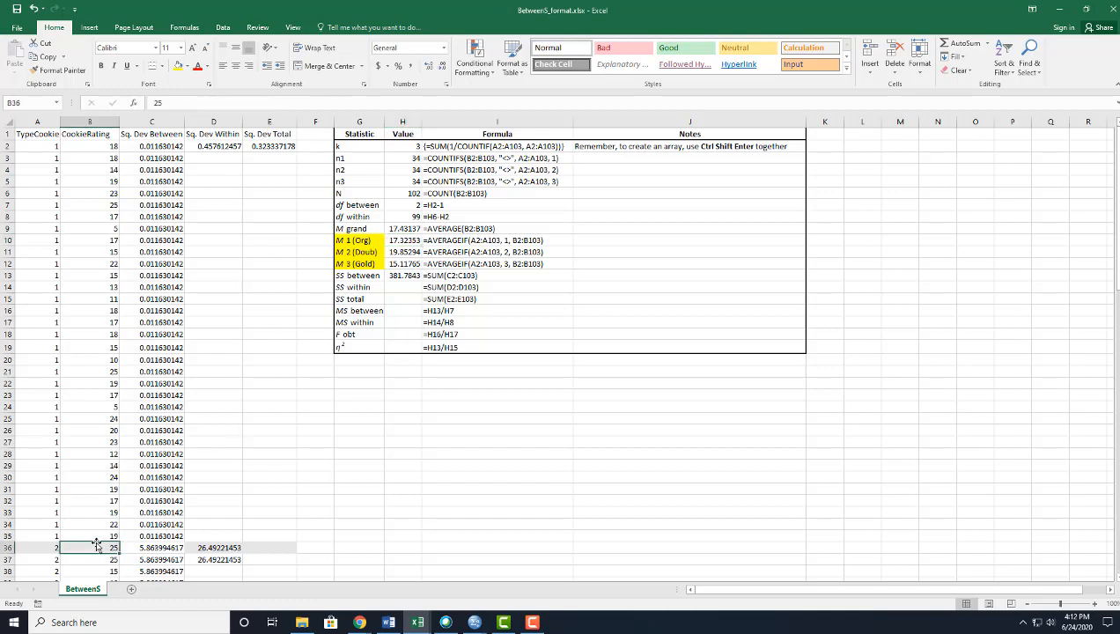
{"action": "left_click", "coordinate": [405, 253]}
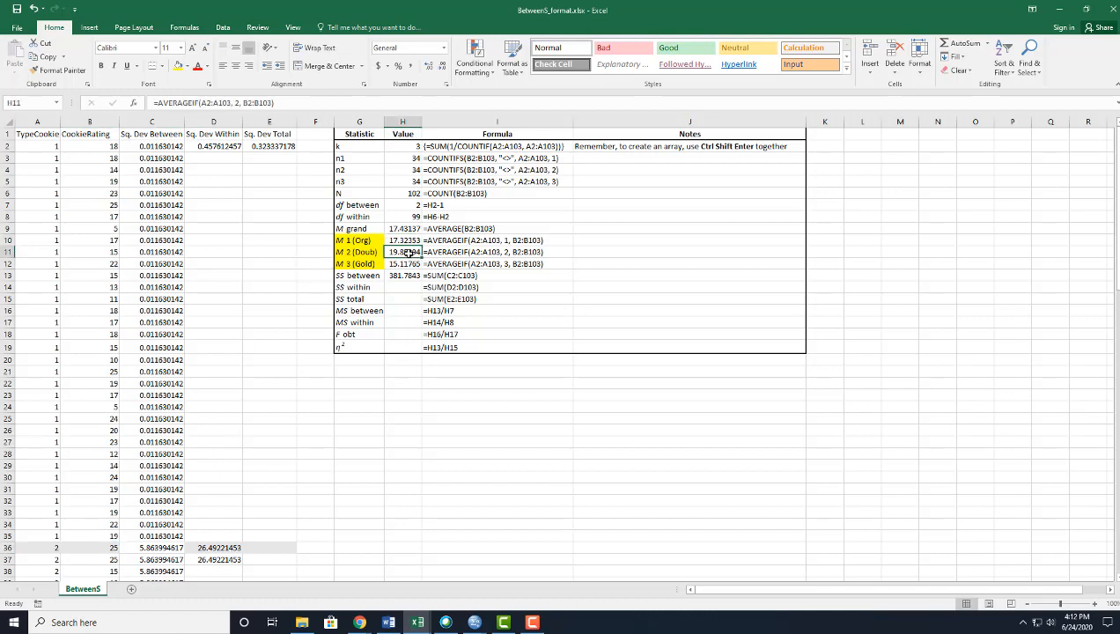
{"action": "left_click", "coordinate": [370, 251]}
{"action": "left_click_drag", "start_coordinate": [413, 252], "coordinate": [412, 253]}
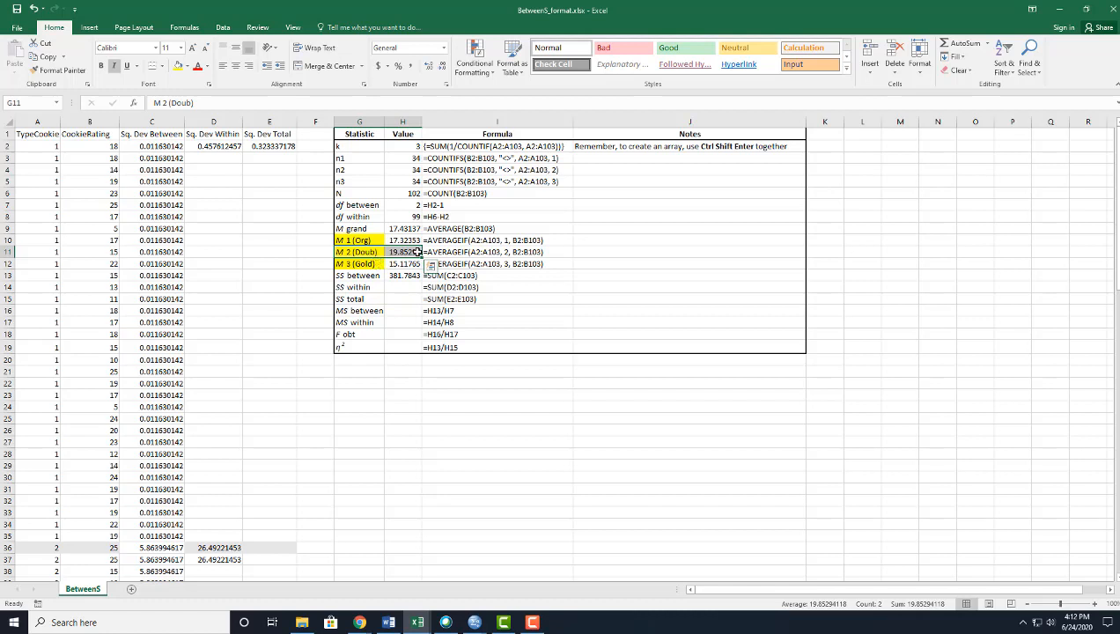
{"action": "left_click_drag", "start_coordinate": [376, 263], "coordinate": [448, 259]}
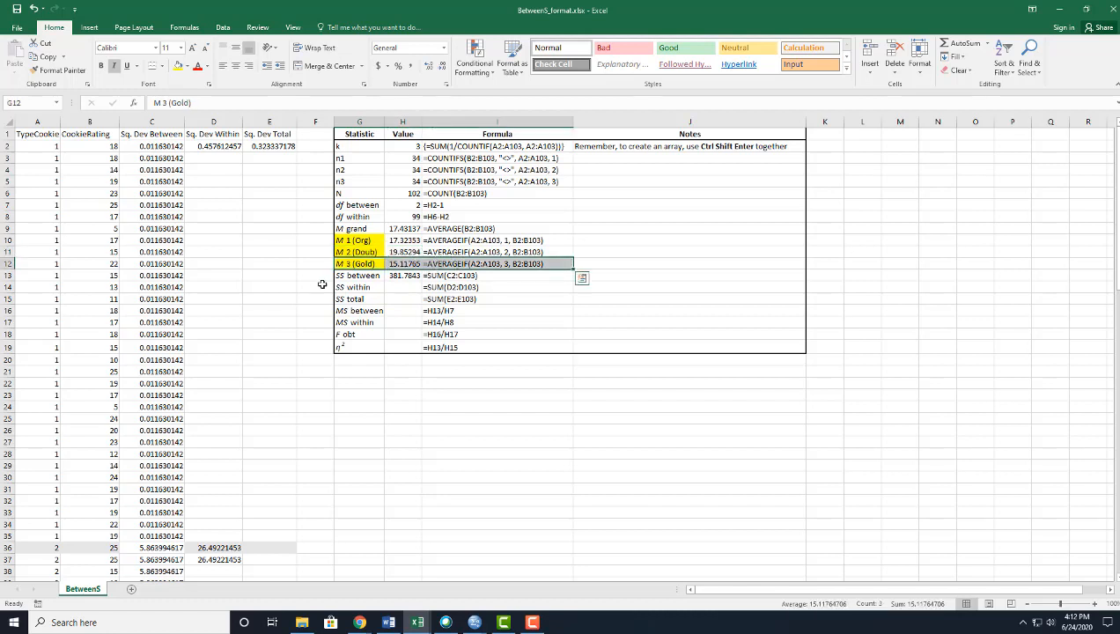
- Inspect the Sq. Dev Within formula in D37 and the rating and M 2 (Doub) cells it references
{"action": "left_click", "coordinate": [223, 286]}
{"action": "scroll", "coordinate": [218, 421], "scroll_direction": "down", "scroll_amount": 3}
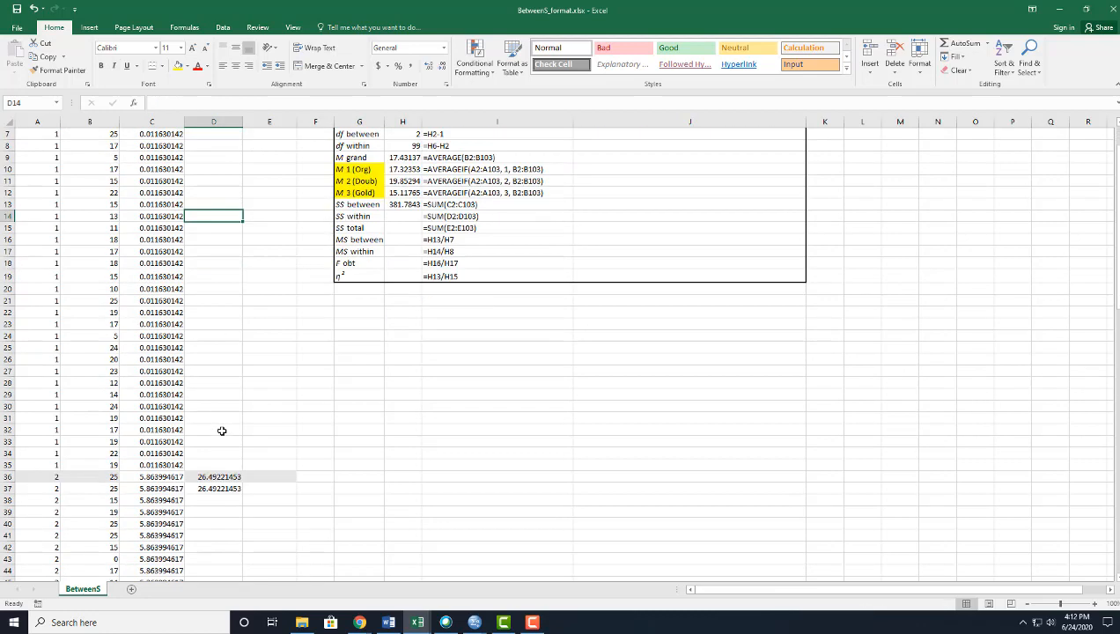
{"action": "double_click", "coordinate": [214, 453]}
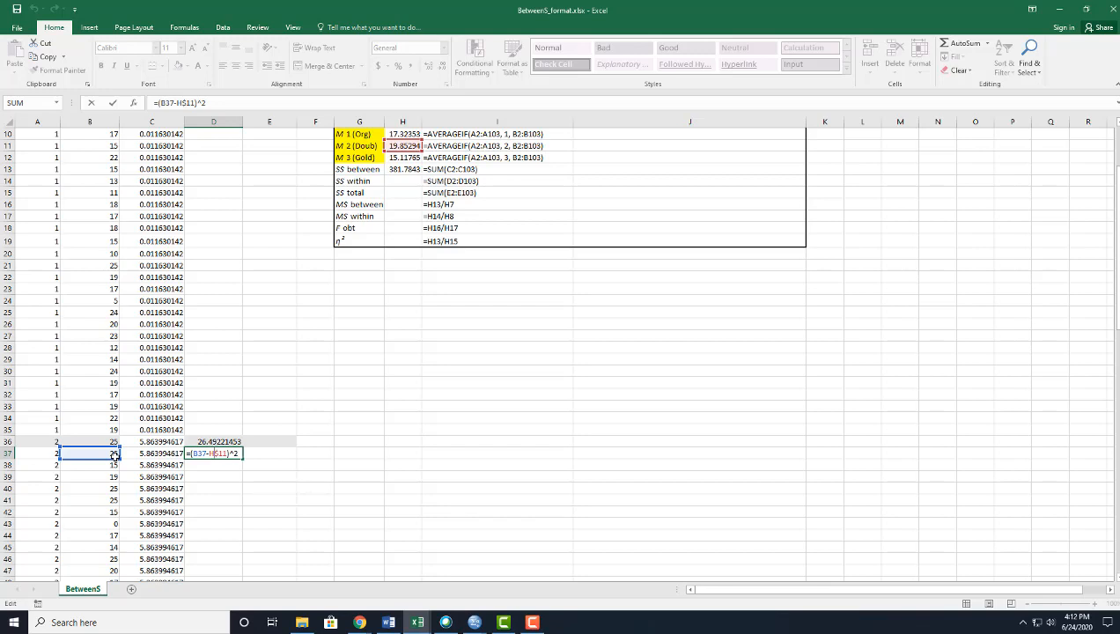
{"action": "key", "text": "Return"}
- Inspect the Sq. Dev Within formula in D71 and trace its reference to M 3 (Gold) in H12
{"action": "scroll", "coordinate": [218, 458], "scroll_direction": "down", "scroll_amount": 9}
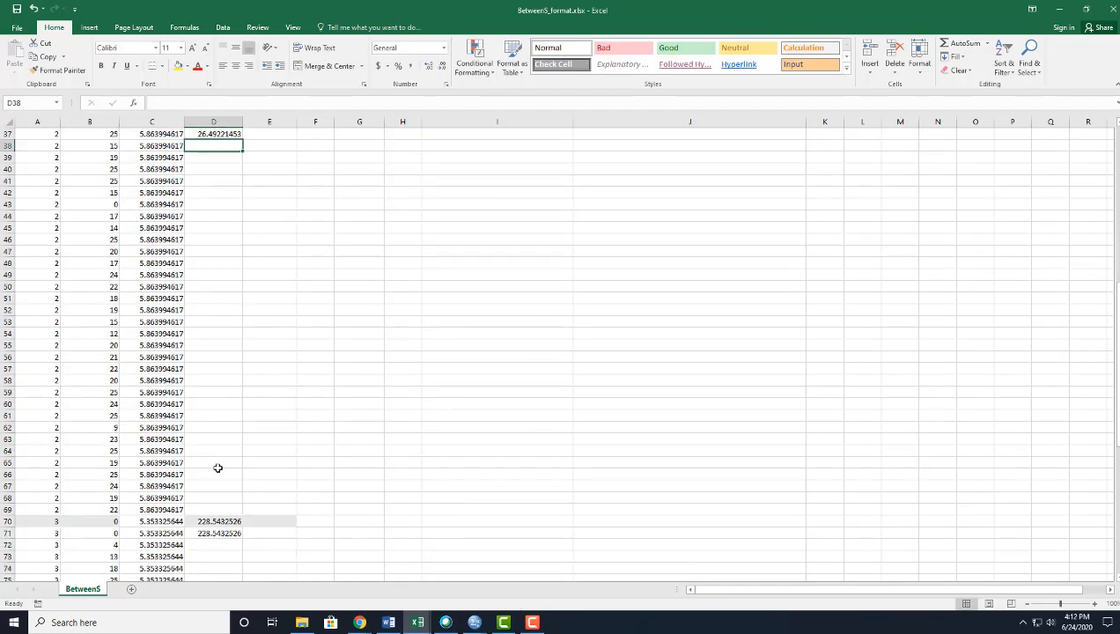
{"action": "left_click", "coordinate": [229, 533]}
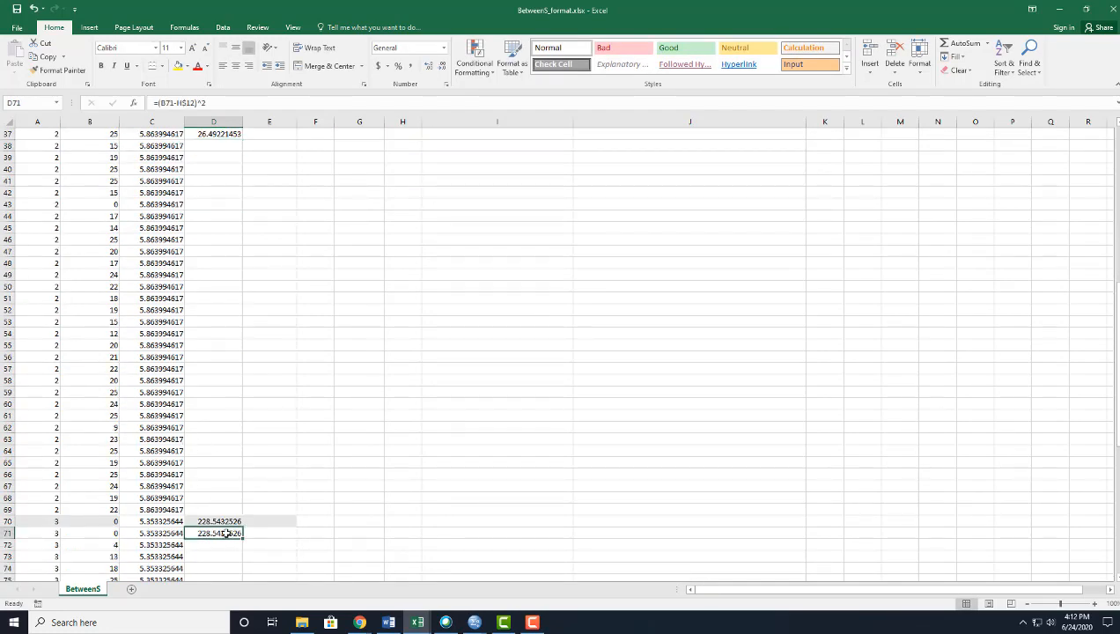
{"action": "double_click", "coordinate": [227, 532]}
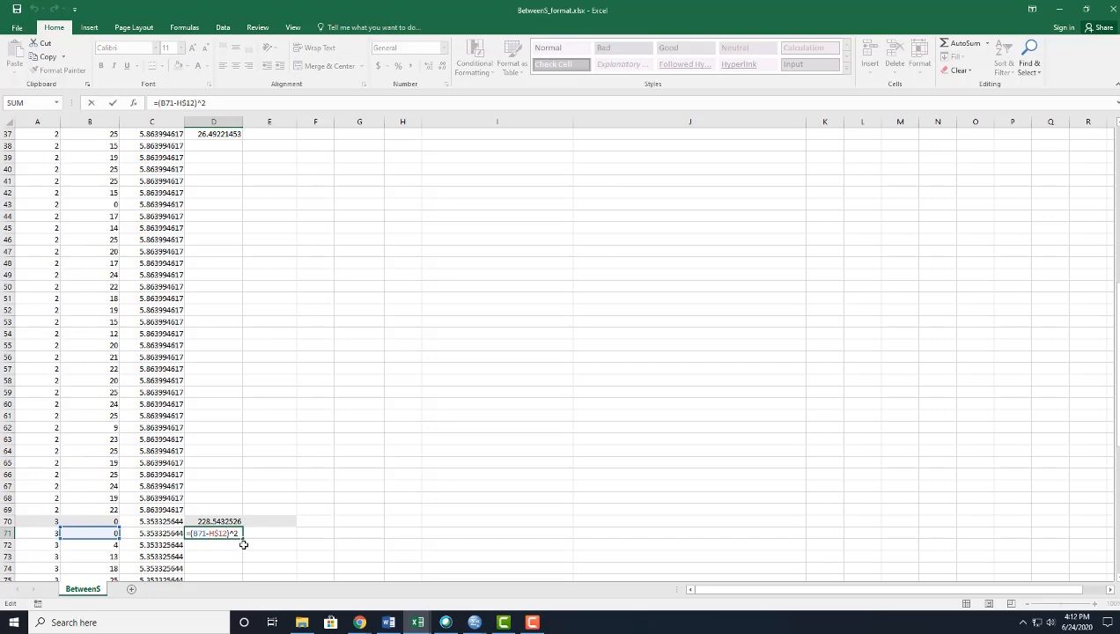
{"action": "scroll", "coordinate": [244, 544], "scroll_direction": "up", "scroll_amount": 11}
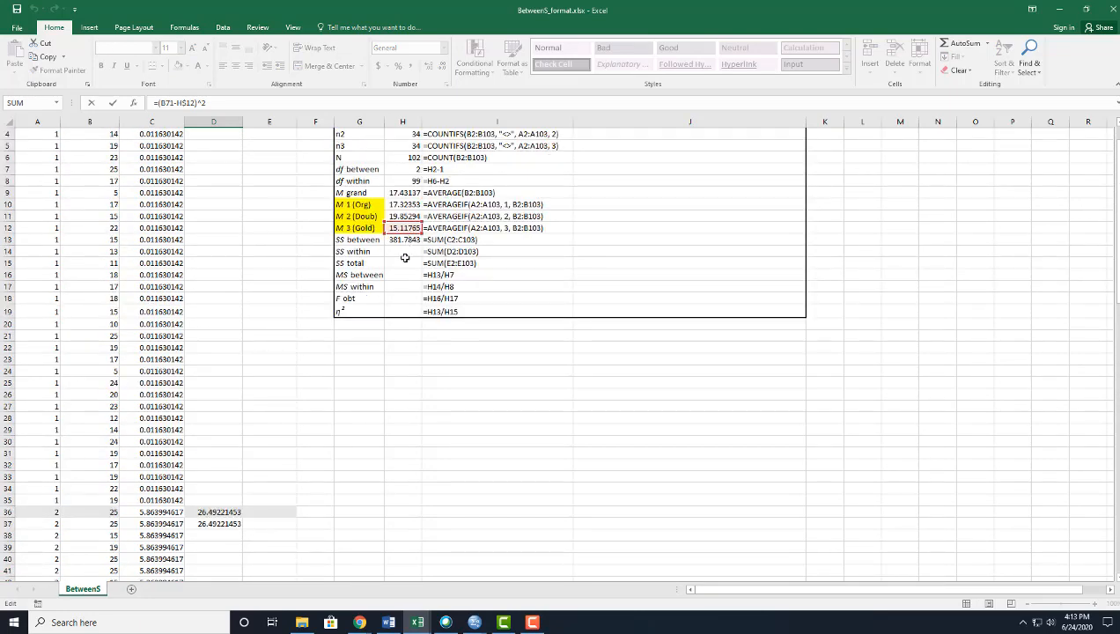
{"action": "key", "text": "Return"}
{"action": "scroll", "coordinate": [404, 268], "scroll_direction": "up", "scroll_amount": 11}
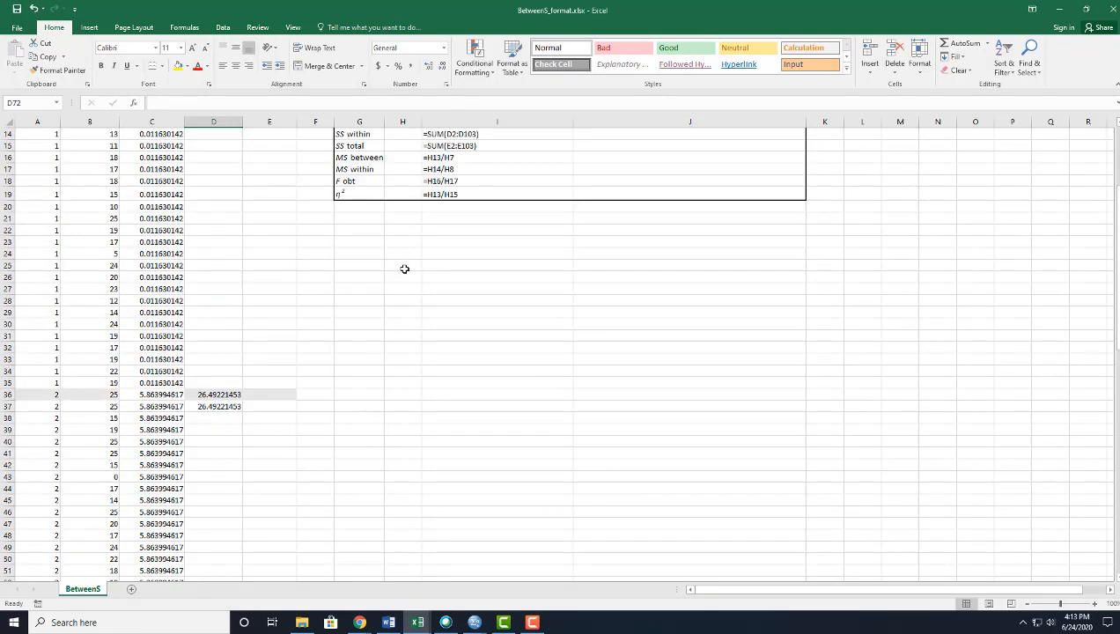
- Examine the nested IF formula in D2 part by part: the conditions for cookie types 1, 2 and 3 and the "Check" fallback
{"action": "double_click", "coordinate": [218, 146]}
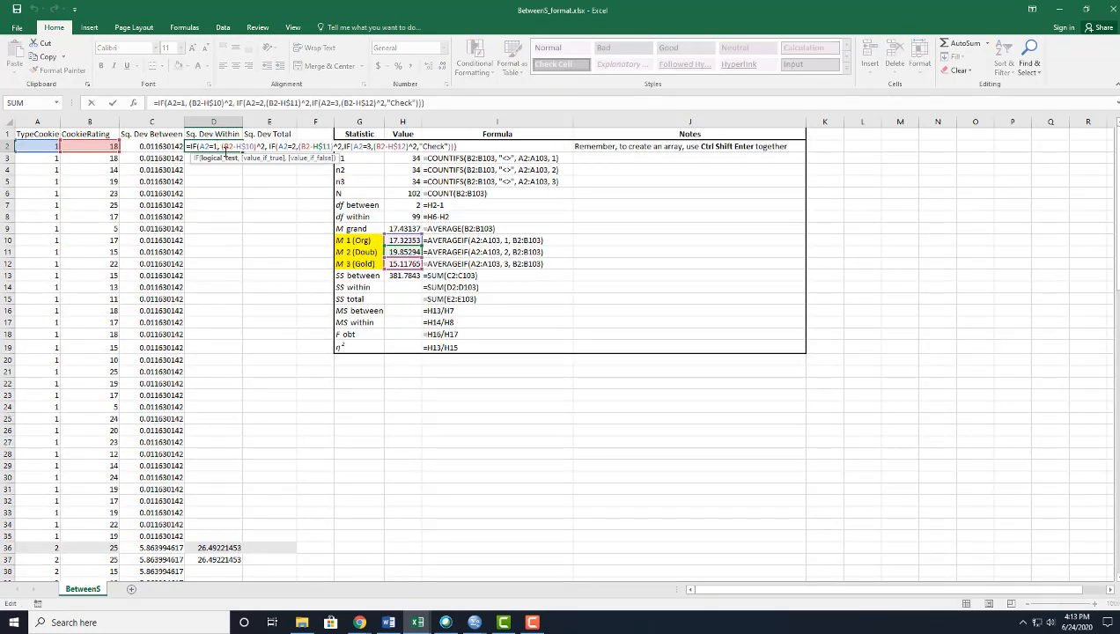
{"action": "key", "text": "Home"}
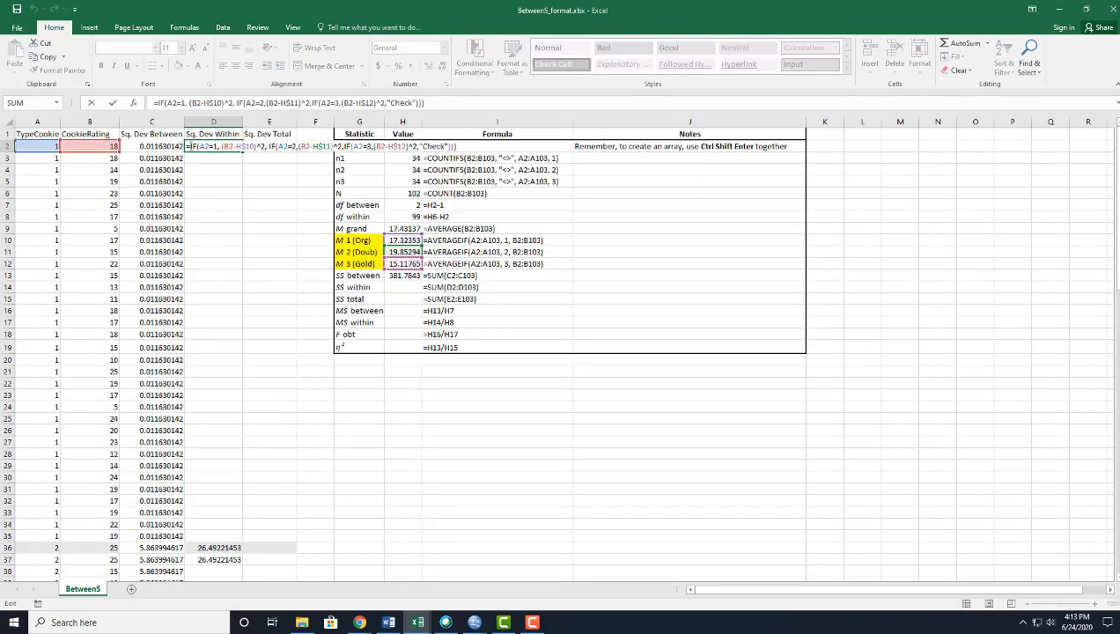
{"action": "key", "text": "Right"}
{"action": "key", "text": "Right"}
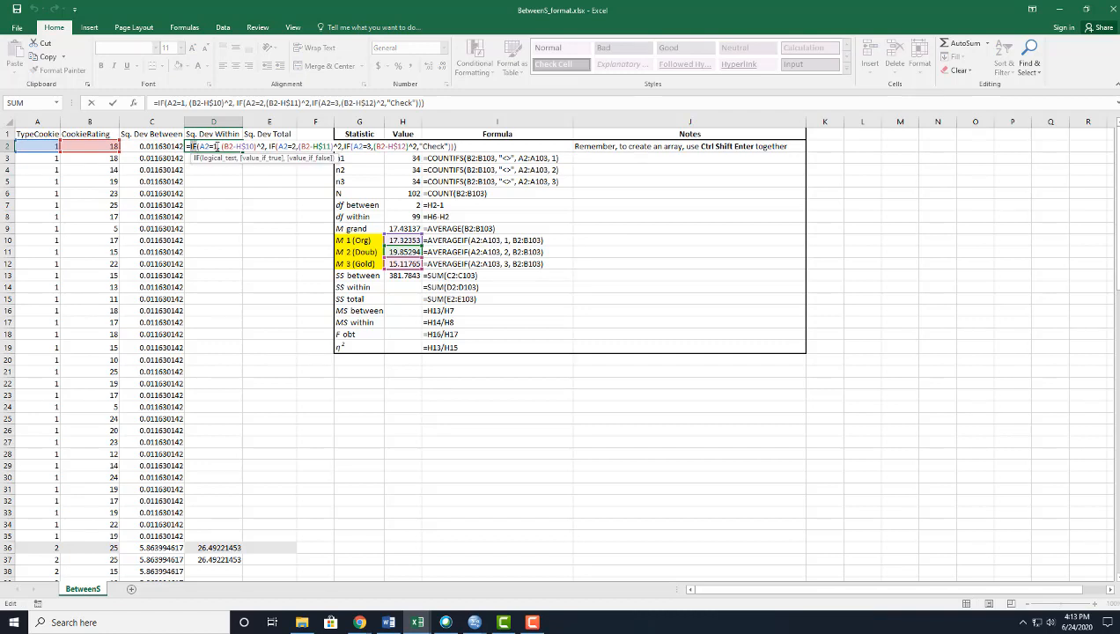
{"action": "left_click_drag", "start_coordinate": [222, 147], "coordinate": [258, 147]}
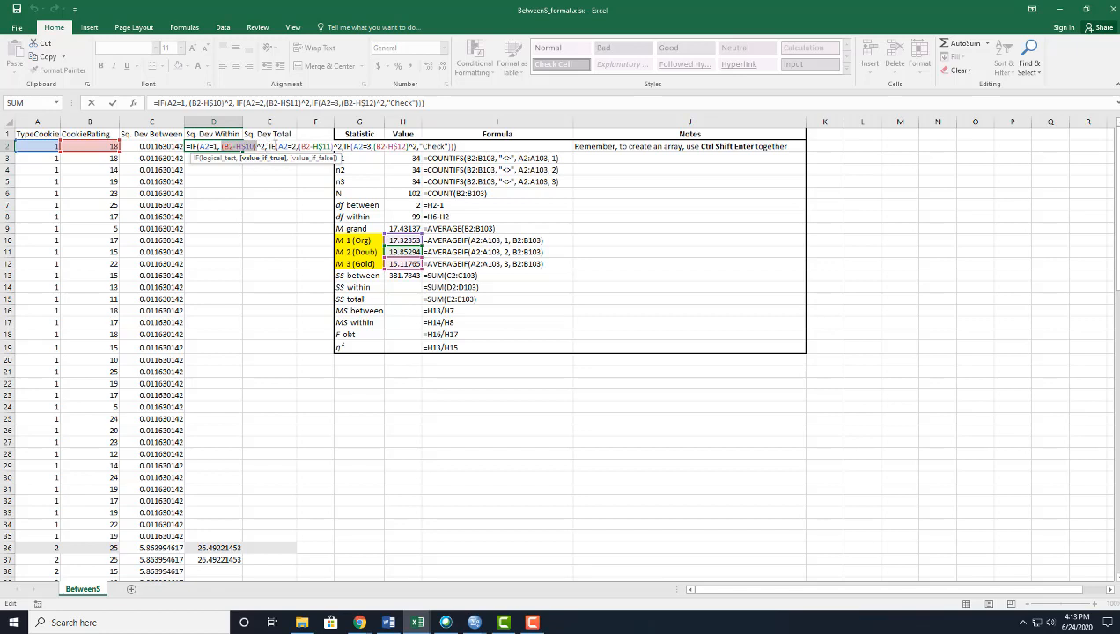
{"action": "left_click_drag", "start_coordinate": [268, 147], "coordinate": [344, 147]}
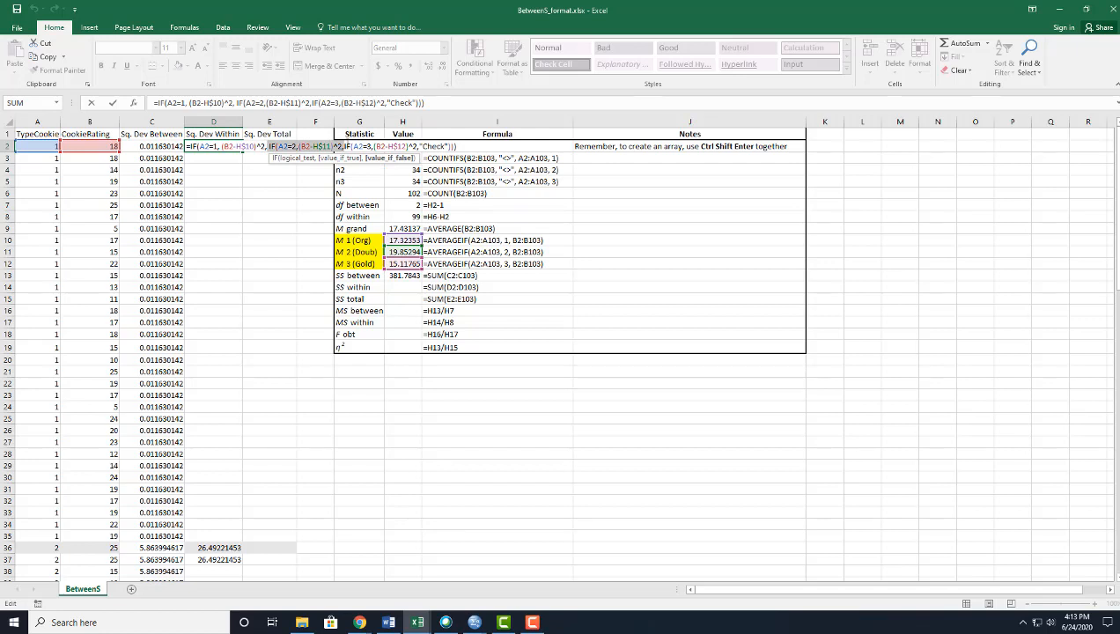
{"action": "left_click", "coordinate": [344, 147]}
{"action": "left_click_drag", "start_coordinate": [344, 147], "coordinate": [421, 147]}
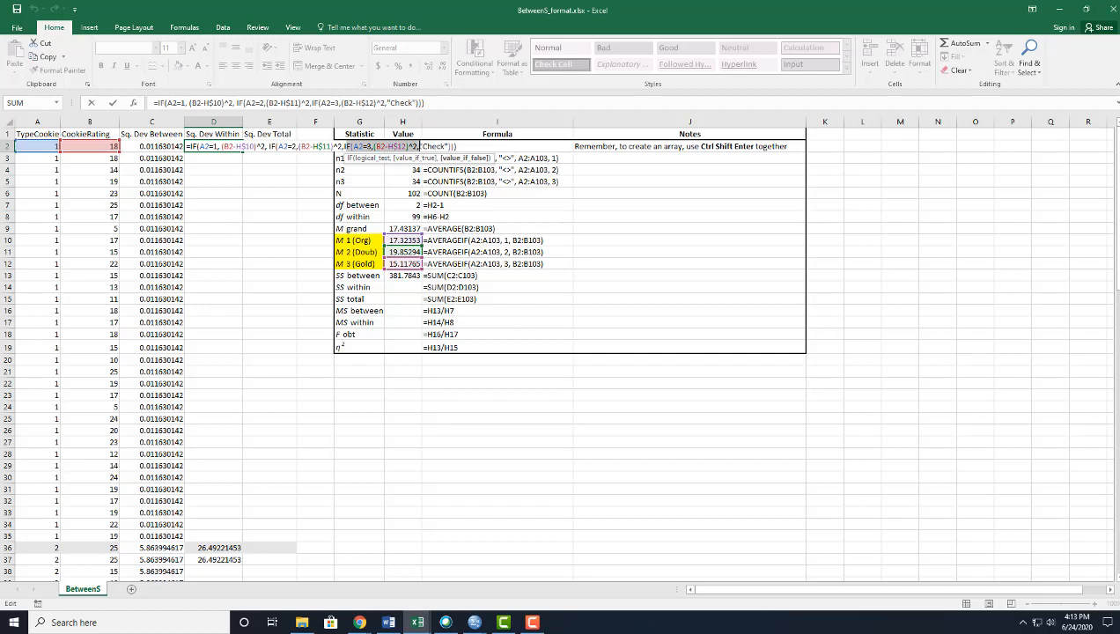
{"action": "left_click_drag", "start_coordinate": [419, 147], "coordinate": [451, 147]}
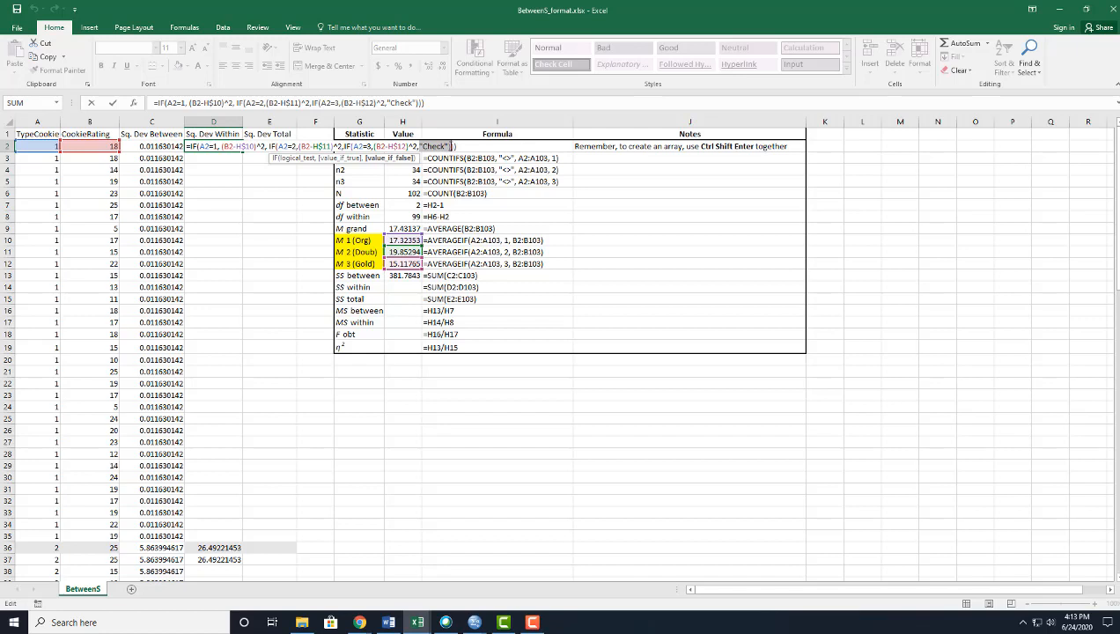
{"action": "key", "text": "Return"}
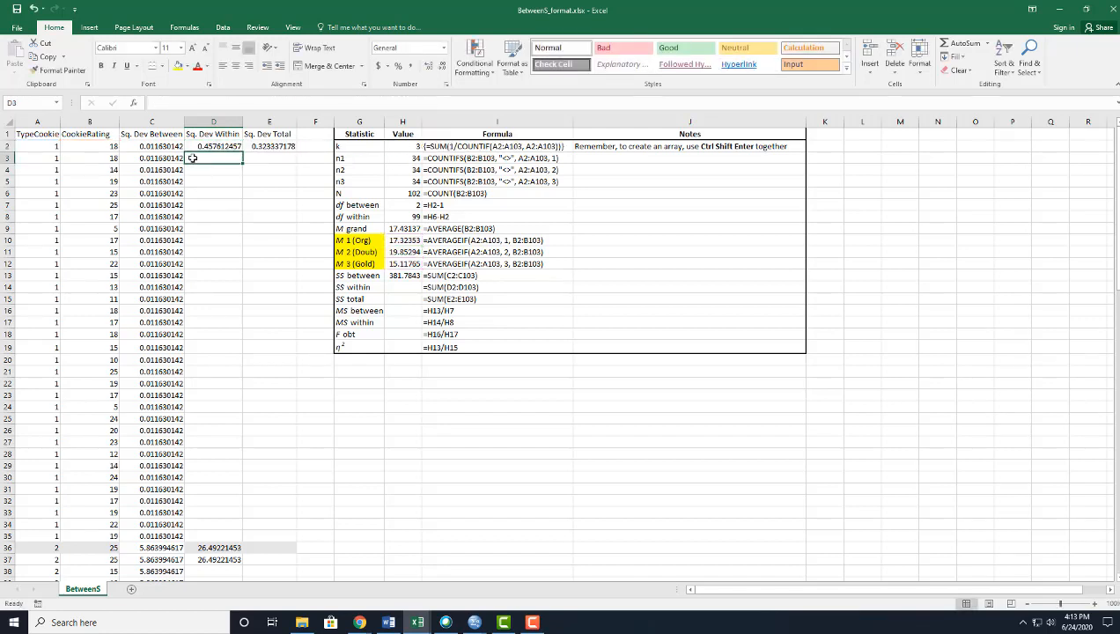
- Fill the nested IF formula from D2 down the Sq. Dev Within column to D103
{"action": "left_click", "coordinate": [223, 147]}
{"action": "left_click_drag", "start_coordinate": [242, 151], "coordinate": [218, 197]}
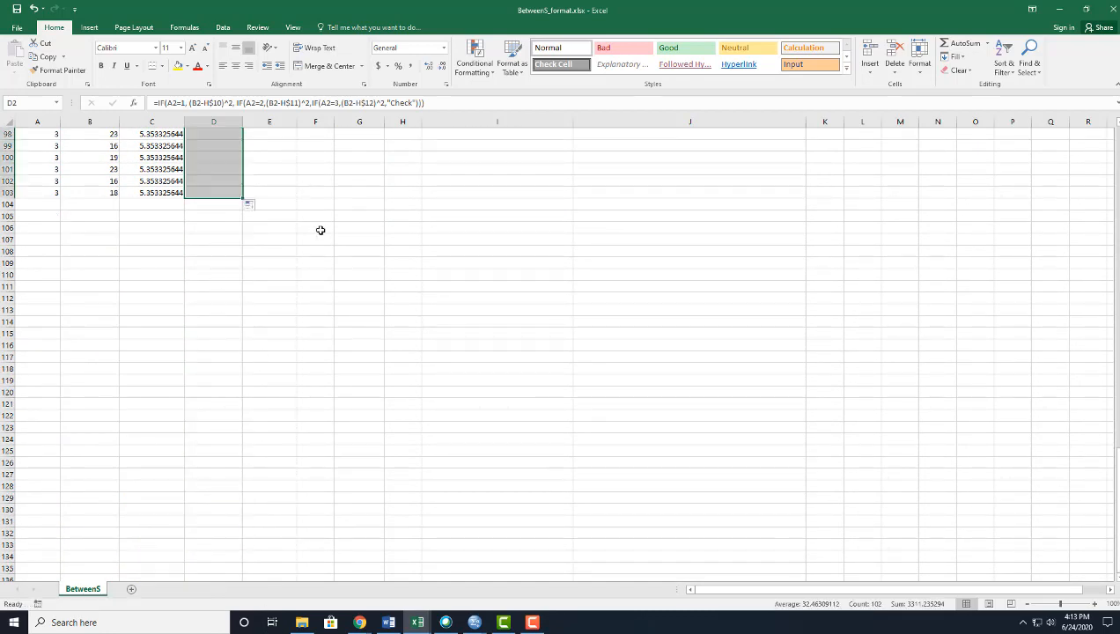
{"action": "scroll", "coordinate": [332, 235], "scroll_direction": "up", "scroll_amount": 20}
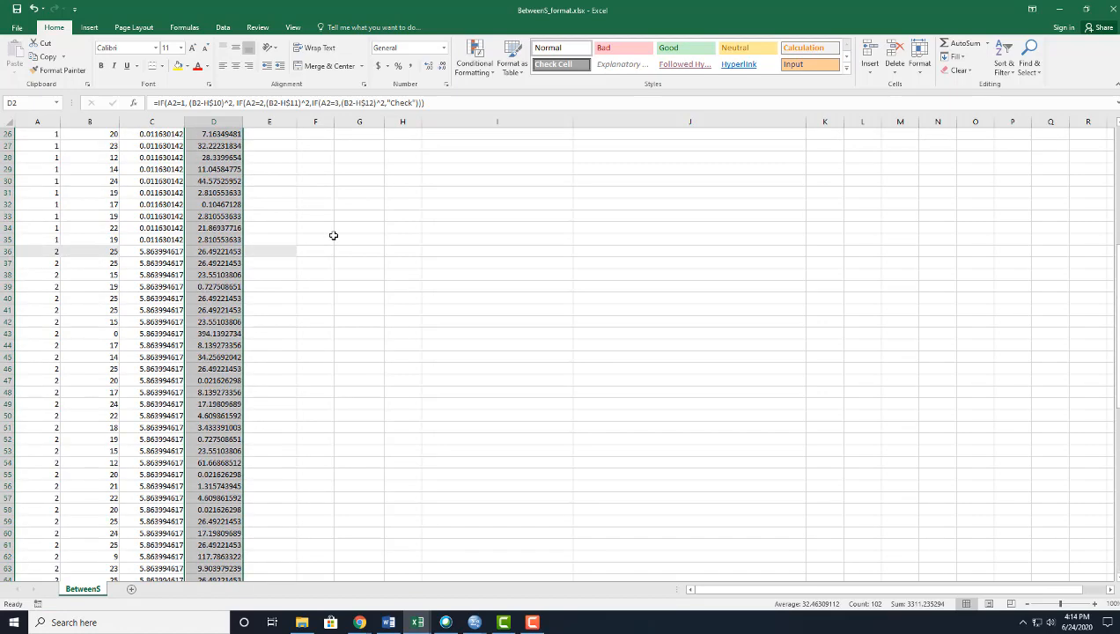
- Compute SS within in H14 with the formula =SUM(D2:D103)
{"action": "left_click", "coordinate": [414, 289]}
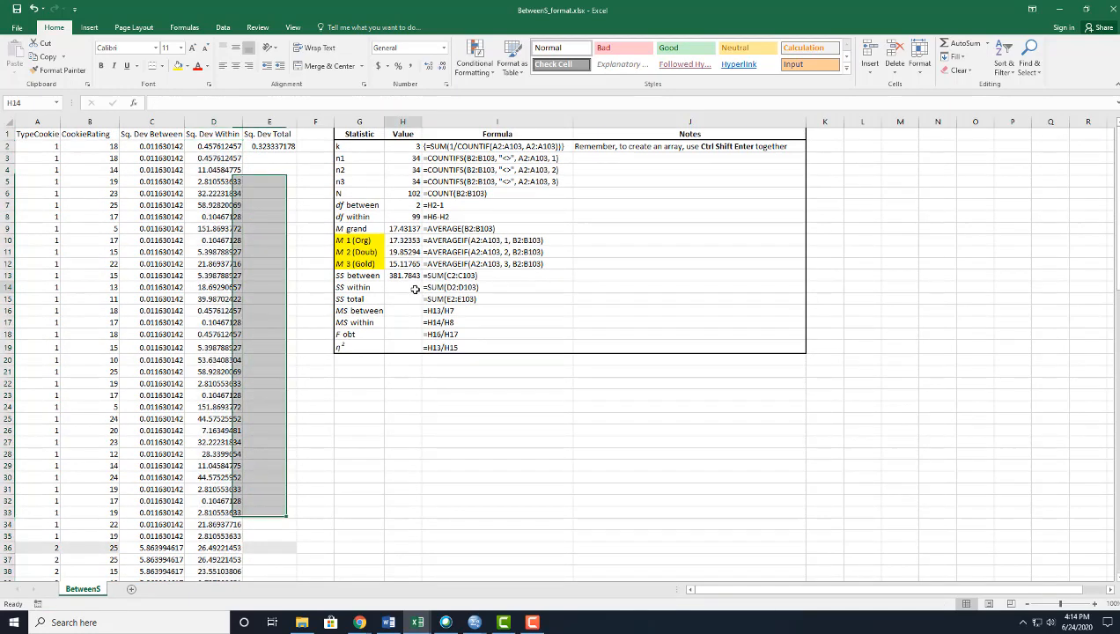
{"action": "type", "text": "=sum"}
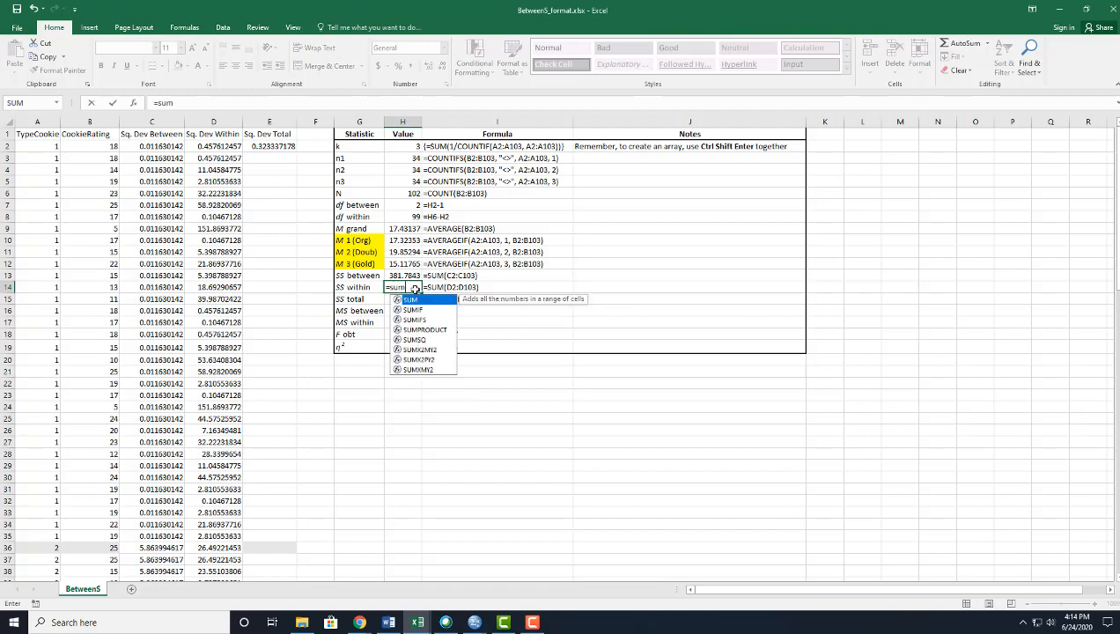
{"action": "type", "text": "(d2"}
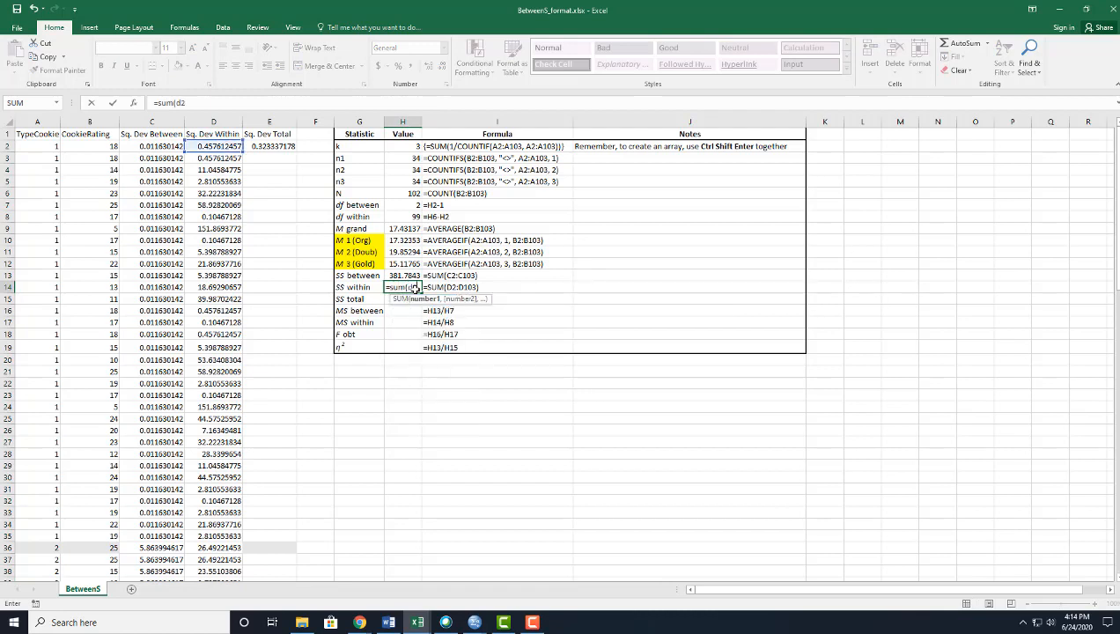
{"action": "type", "text": ":d103"}
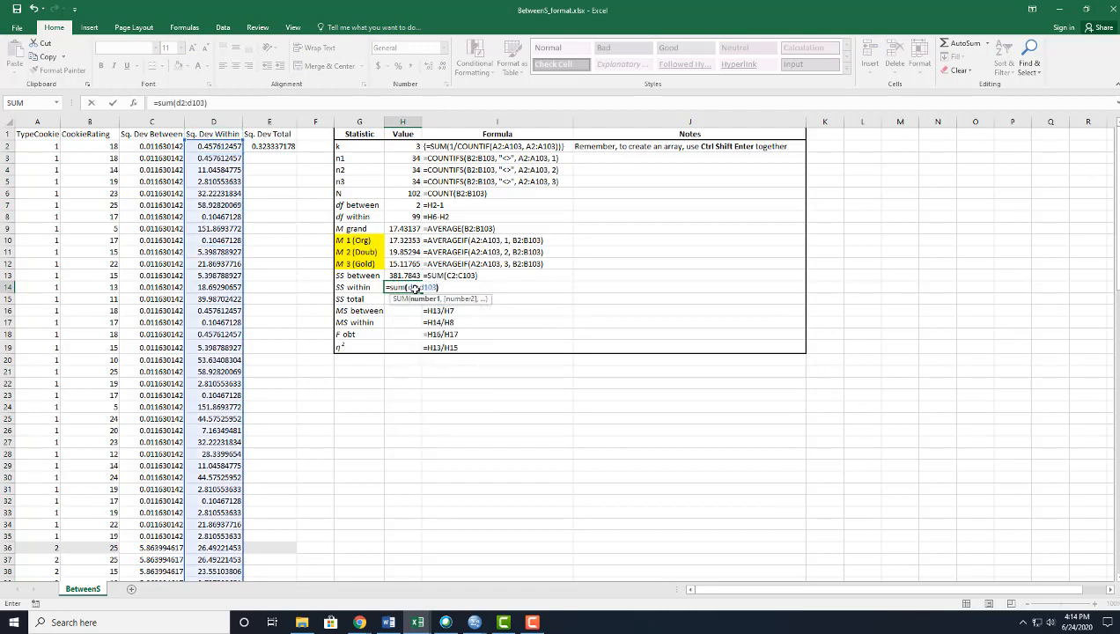
{"action": "key", "text": "Return"}
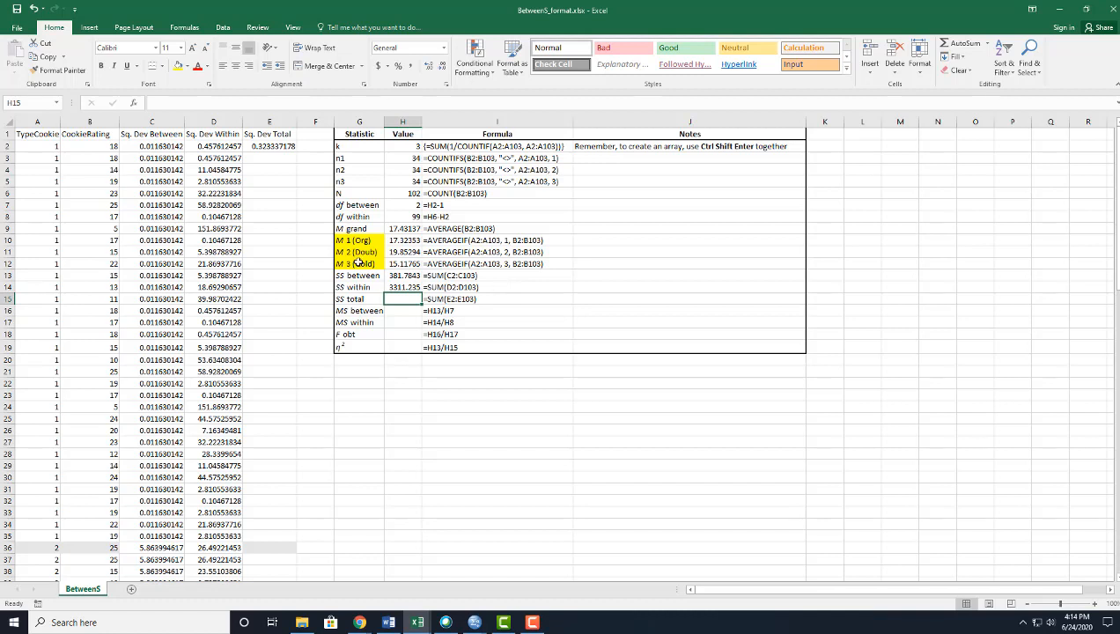
- Inspect the Sq. Dev Total formula in E2 and its references to the cookie rating and M grand in H9
{"action": "left_click", "coordinate": [362, 299]}
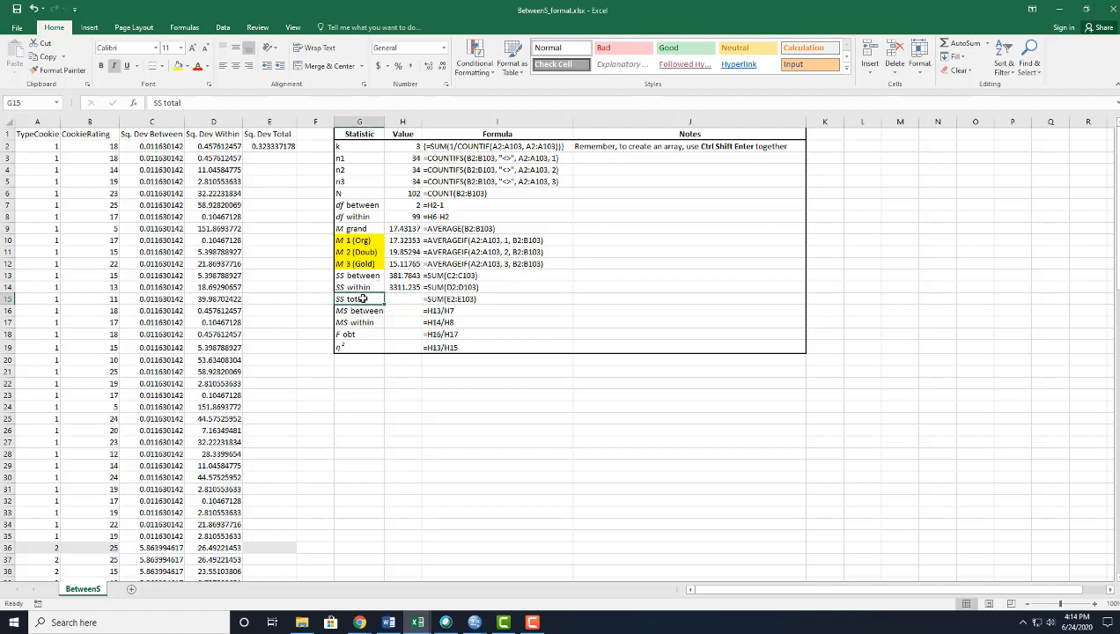
{"action": "left_click", "coordinate": [396, 276]}
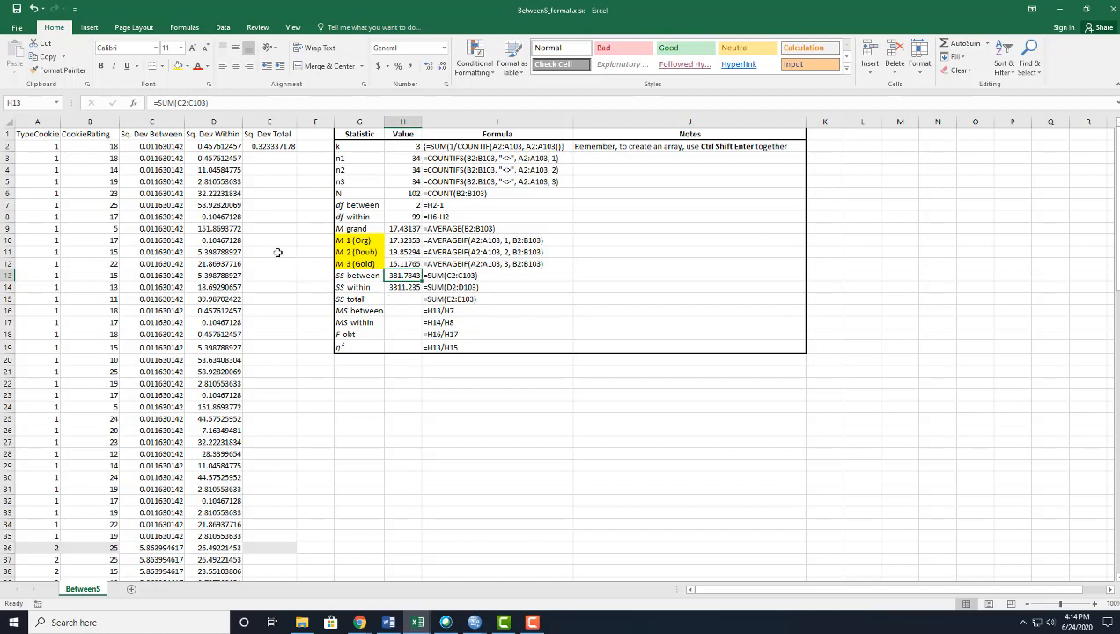
{"action": "left_click", "coordinate": [279, 157]}
{"action": "double_click", "coordinate": [279, 146]}
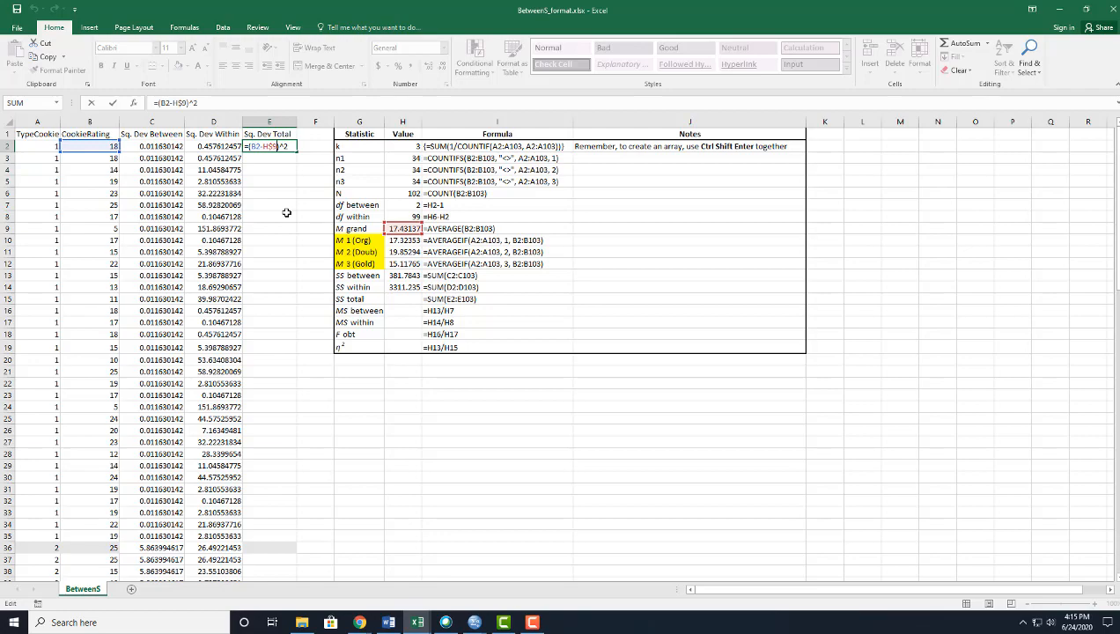
{"action": "key", "text": "Return"}
- Fill the Sq. Dev Total formula from E2 down the column to E103
{"action": "left_click", "coordinate": [290, 146]}
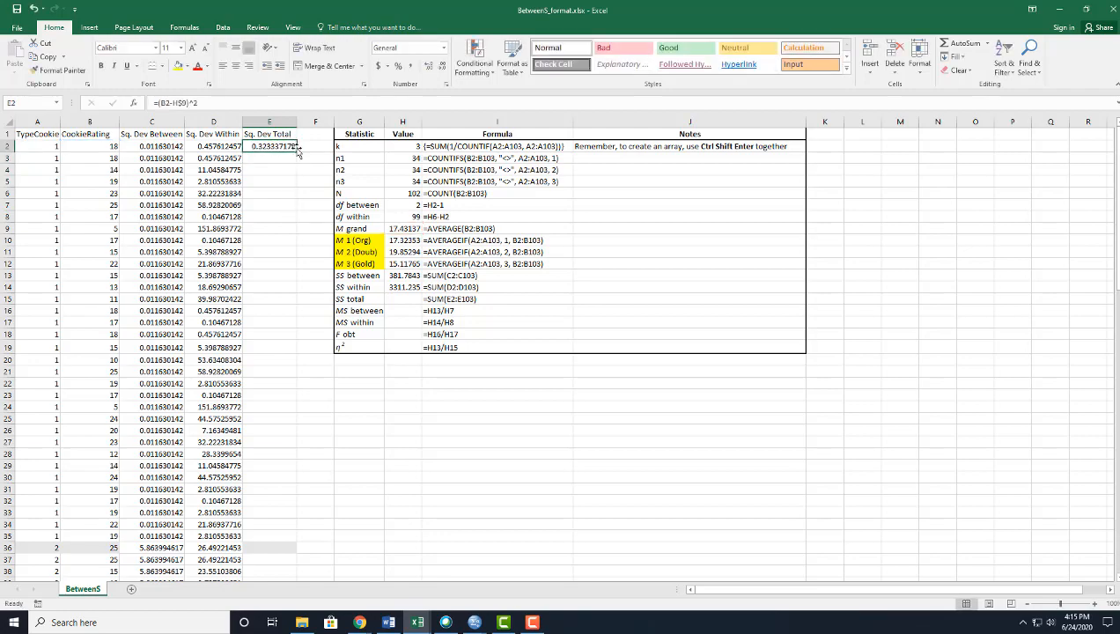
{"action": "left_click_drag", "start_coordinate": [298, 152], "coordinate": [273, 556]}
{"action": "scroll", "coordinate": [315, 534], "scroll_direction": "up", "scroll_amount": 20}
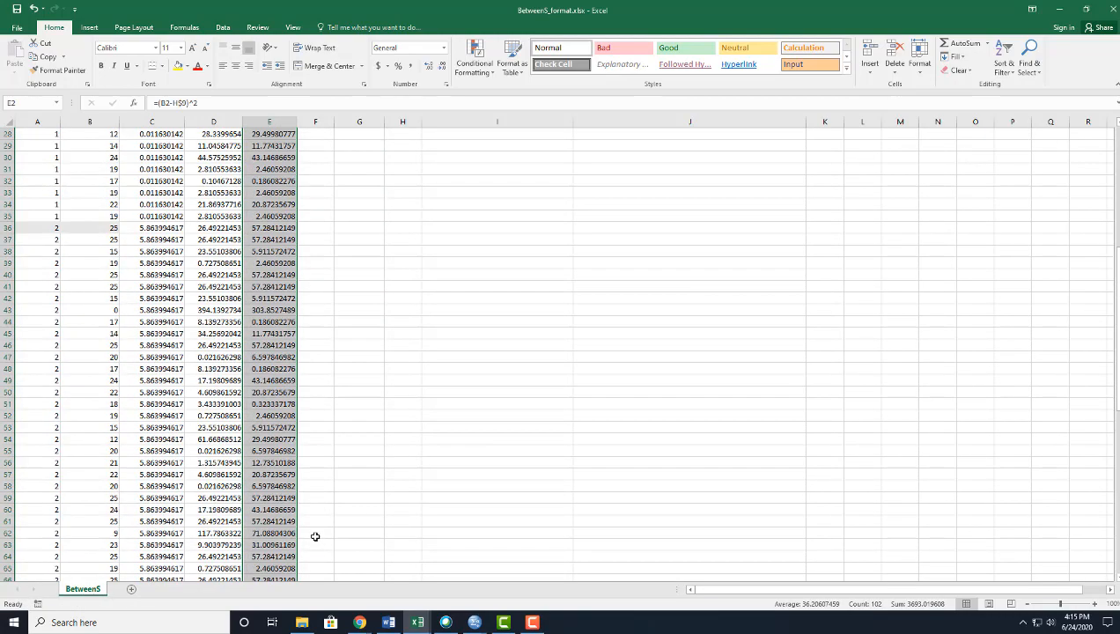
- Try computing SS total in H15 by adding SS between and SS within with =H13+H14, and clear the cell again
{"action": "left_click", "coordinate": [394, 299]}
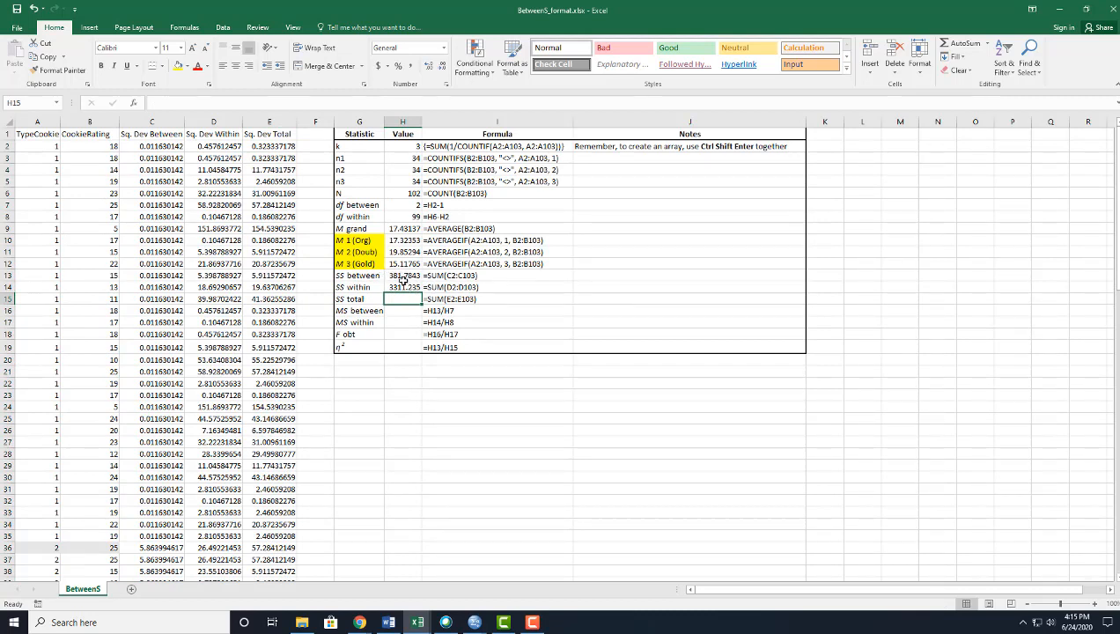
{"action": "type", "text": "="}
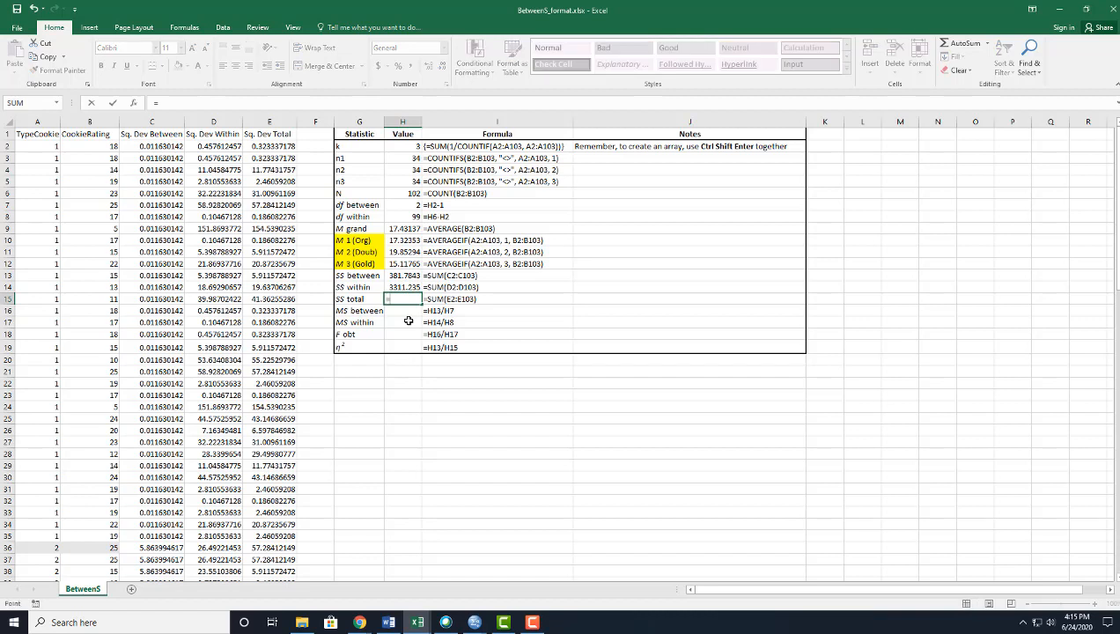
{"action": "type", "text": "H13+H14"}
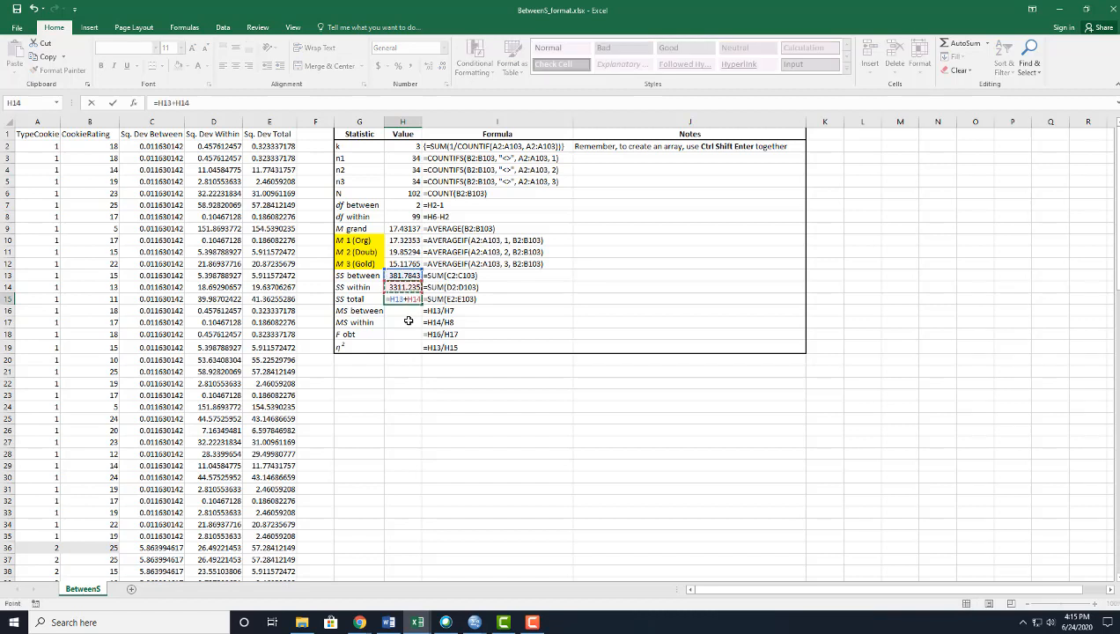
{"action": "key", "text": "Return"}
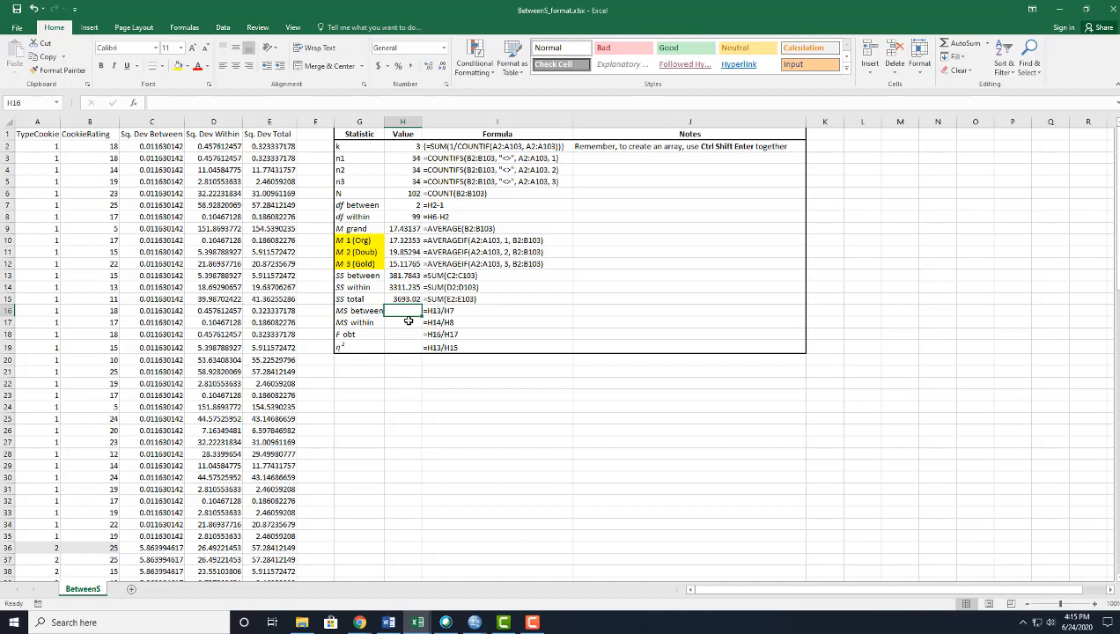
{"action": "key", "text": "Up"}
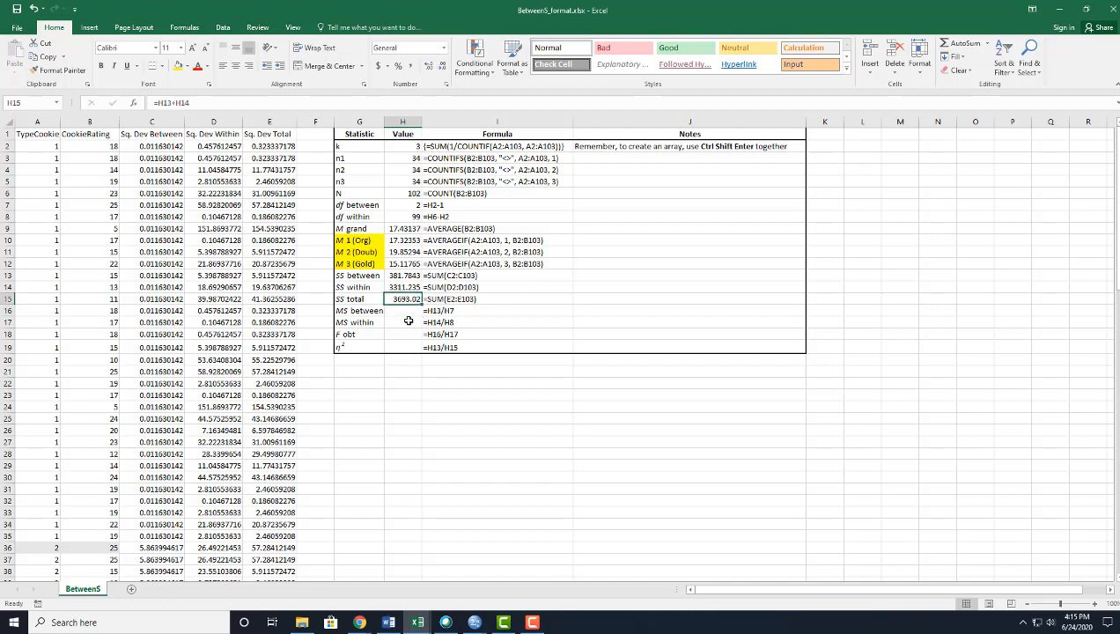
{"action": "key", "text": "BackSpace"}
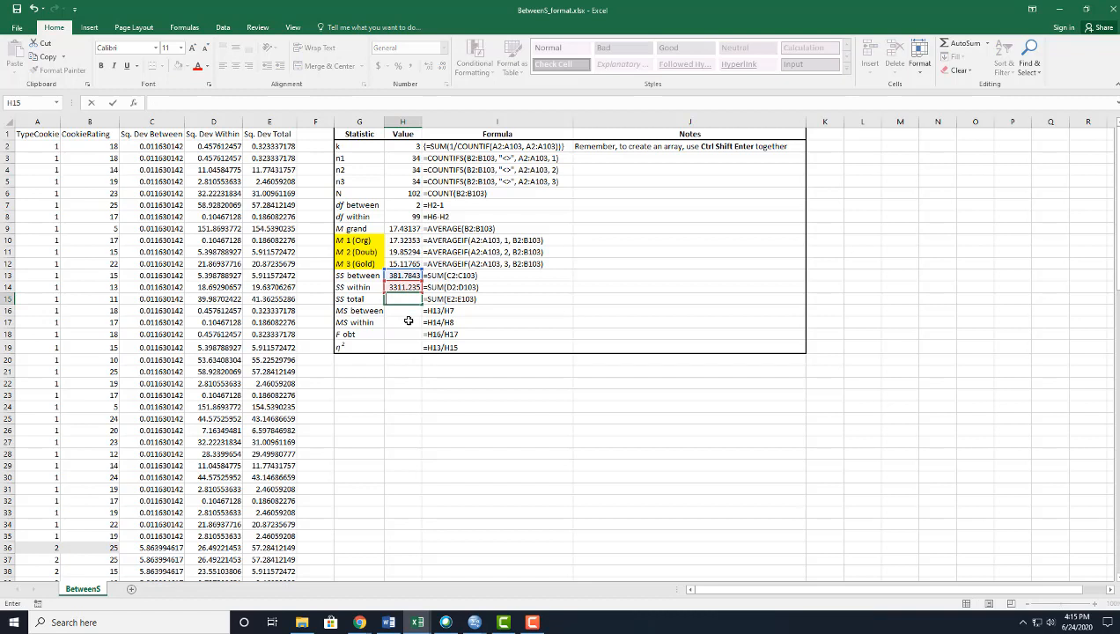
{"action": "key", "text": "Return"}
{"action": "key", "text": "Up"}
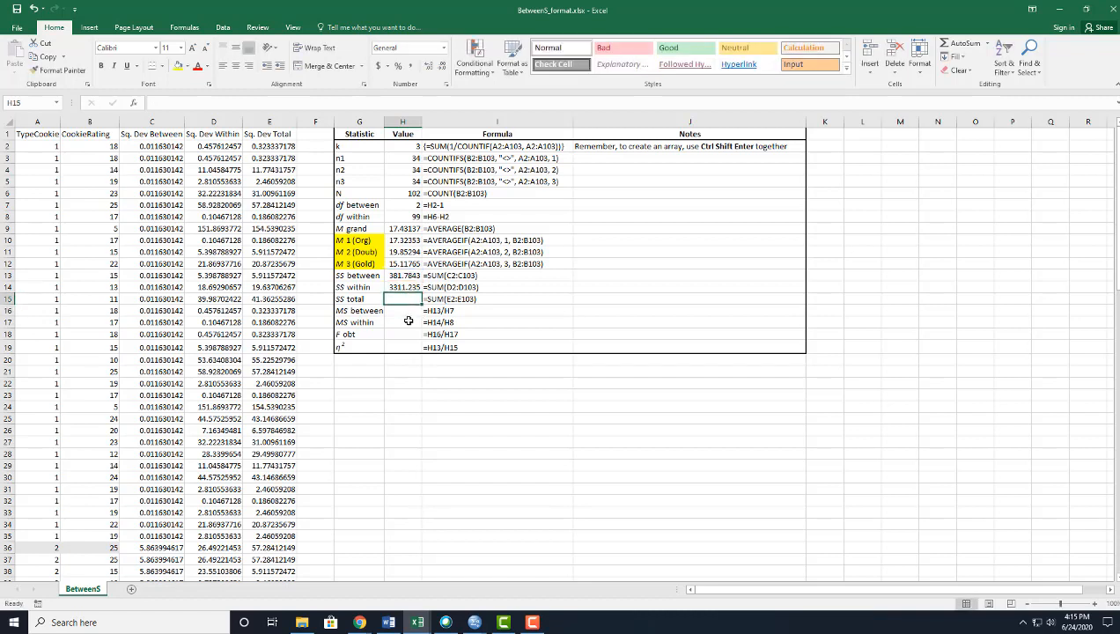
- Compute SS total in H15 with the formula =SUM(E2:E103)
{"action": "type", "text": "=sum("}
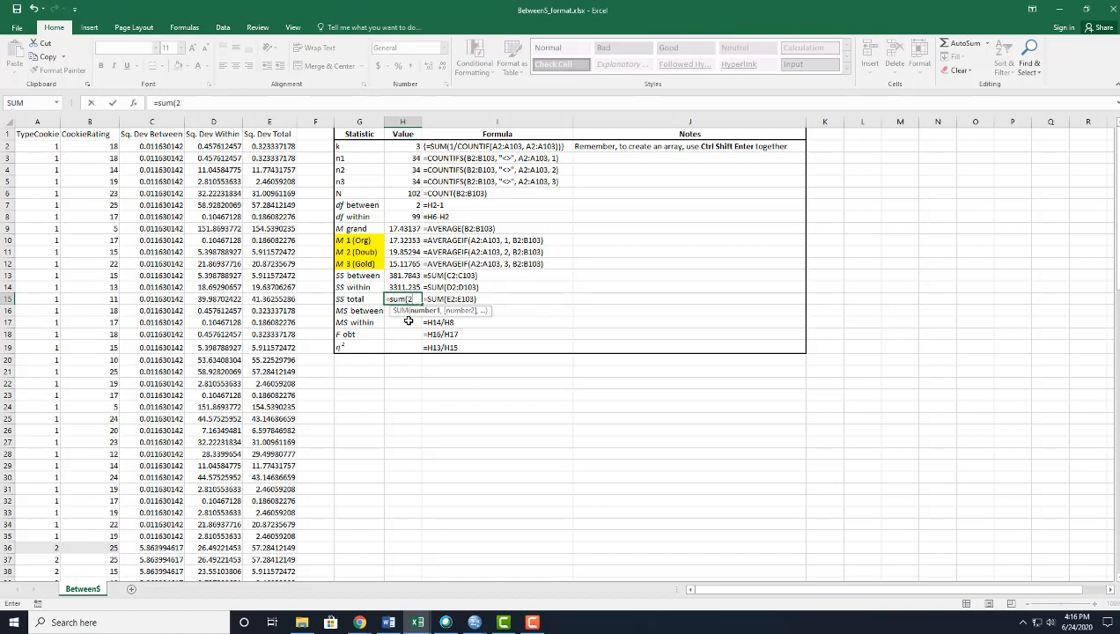
{"action": "type", "text": "e2"}
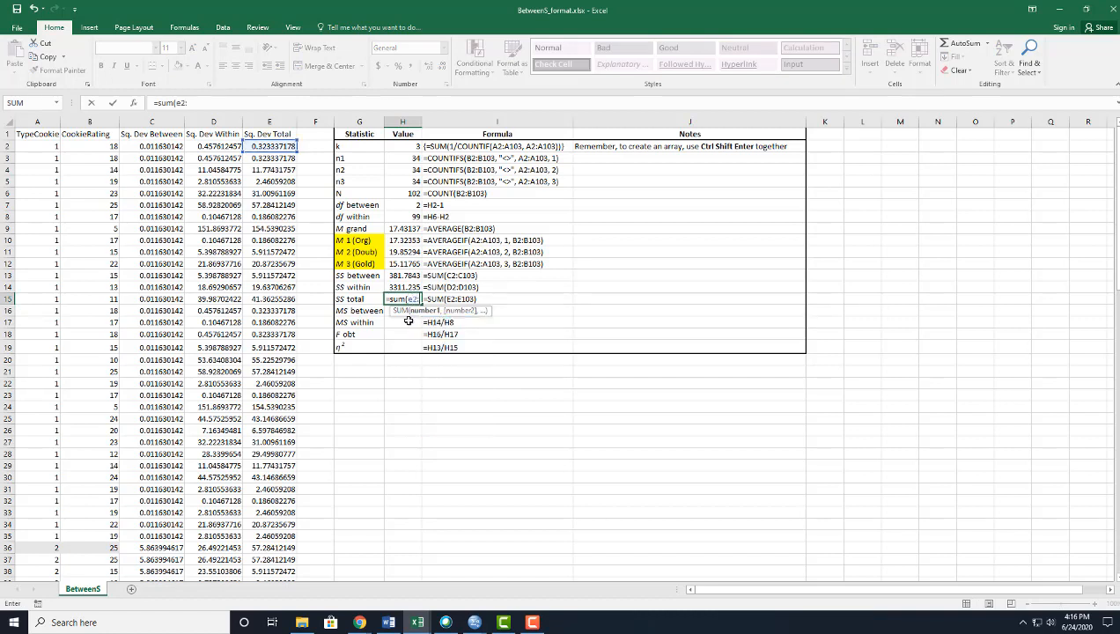
{"action": "type", "text": ":e103"}
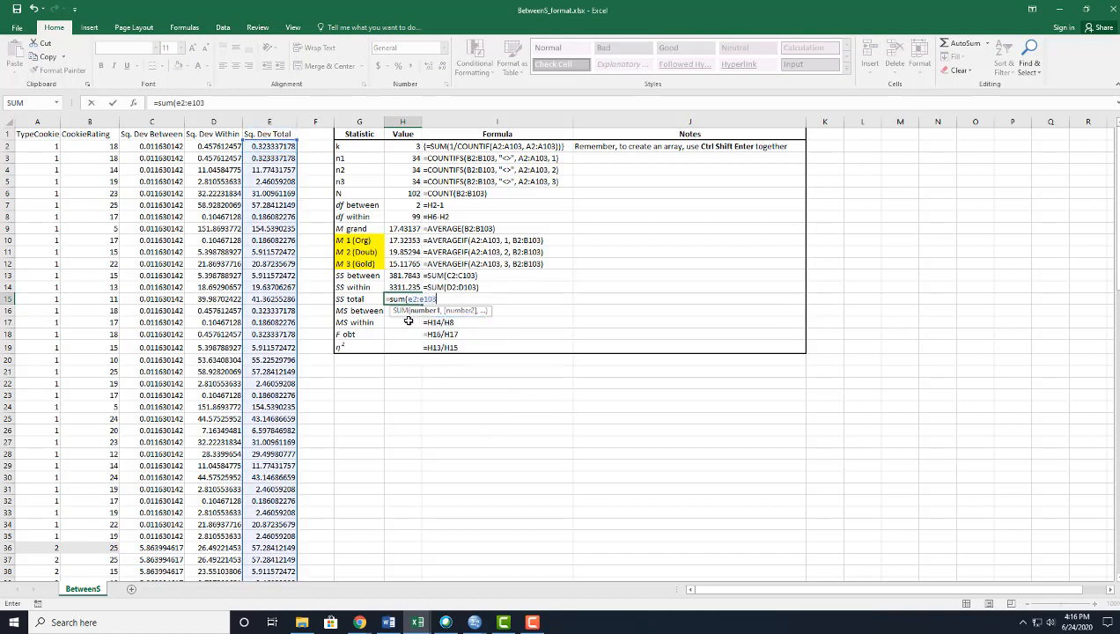
{"action": "type", "text": ")"}
{"action": "key", "text": "Return"}
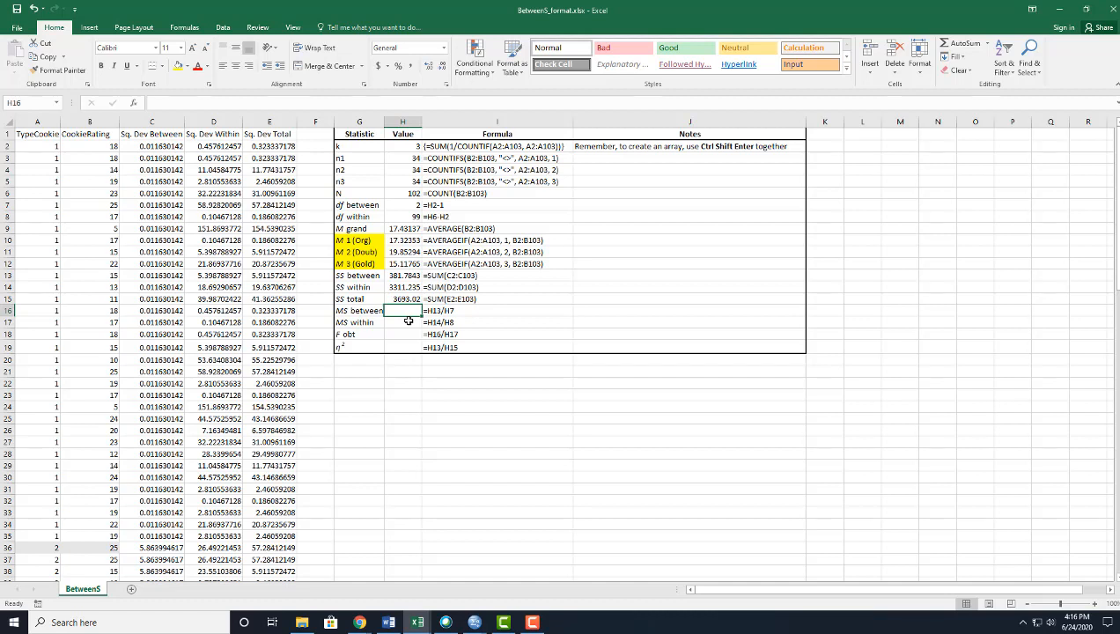
- Highlight the SS between and SS within cells G13:H14 in yellow and compare them with SS total and the Sq. Dev Total column
{"action": "left_click_drag", "start_coordinate": [347, 275], "coordinate": [403, 287]}
{"action": "left_click", "coordinate": [178, 66]}
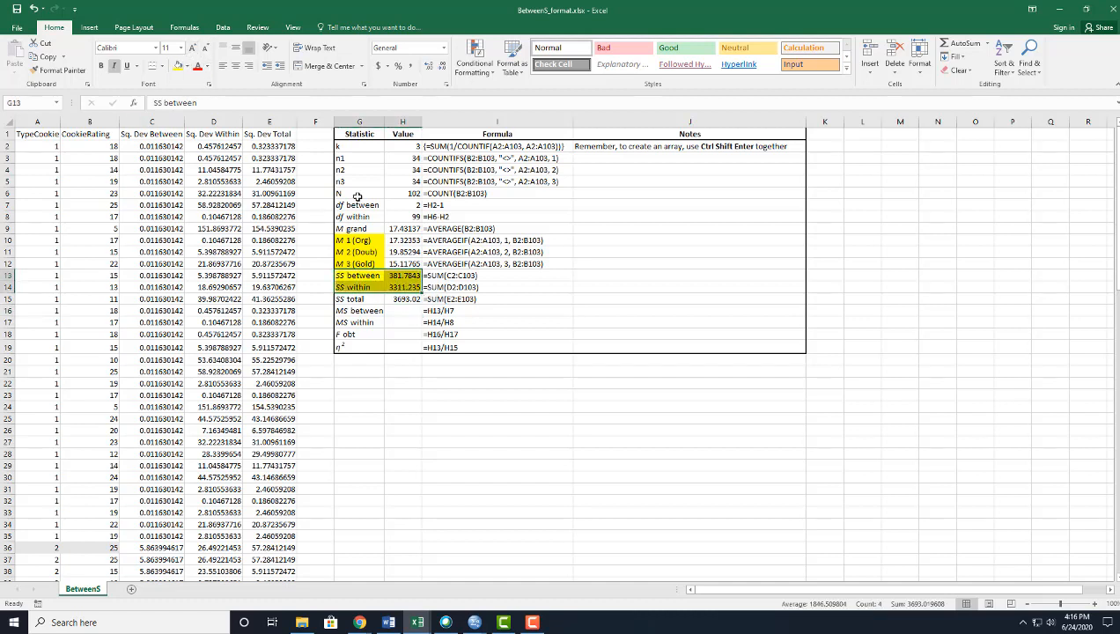
{"action": "left_click", "coordinate": [397, 299]}
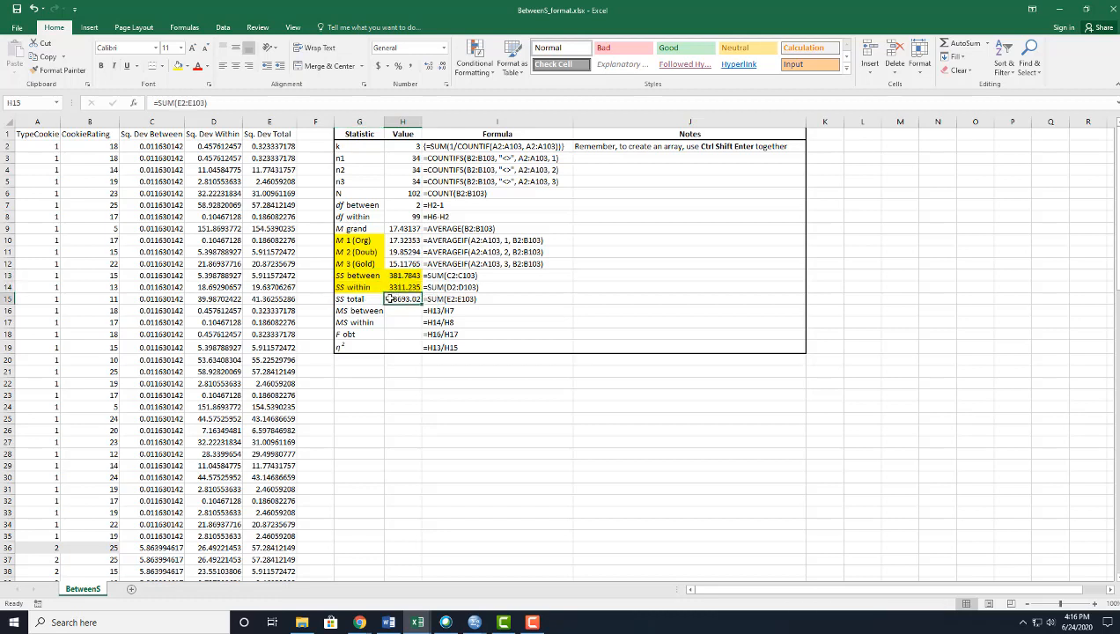
{"action": "left_click", "coordinate": [261, 120]}
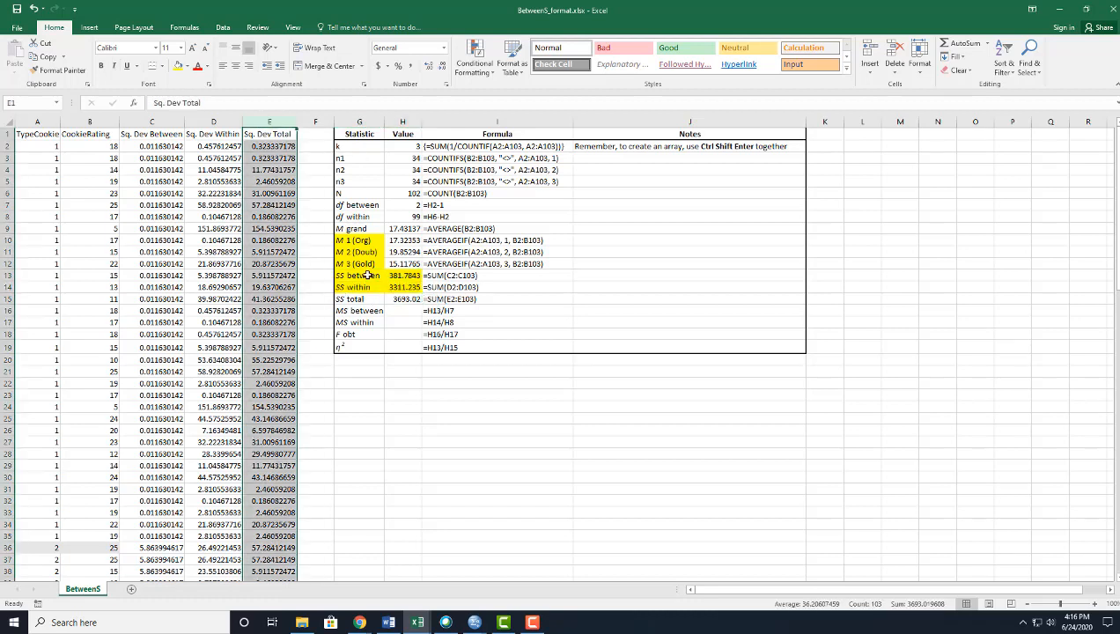
- Remove the yellow fill from the SS between and SS within cells G13:H14
{"action": "left_click_drag", "start_coordinate": [364, 276], "coordinate": [411, 291]}
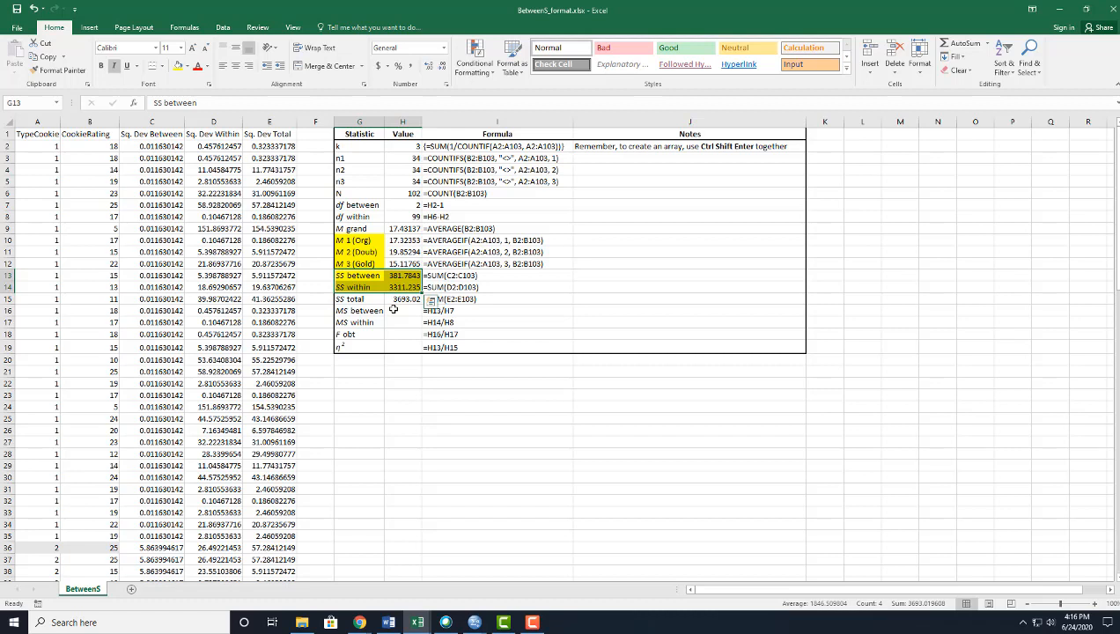
{"action": "left_click", "coordinate": [187, 71]}
{"action": "left_click", "coordinate": [197, 180]}
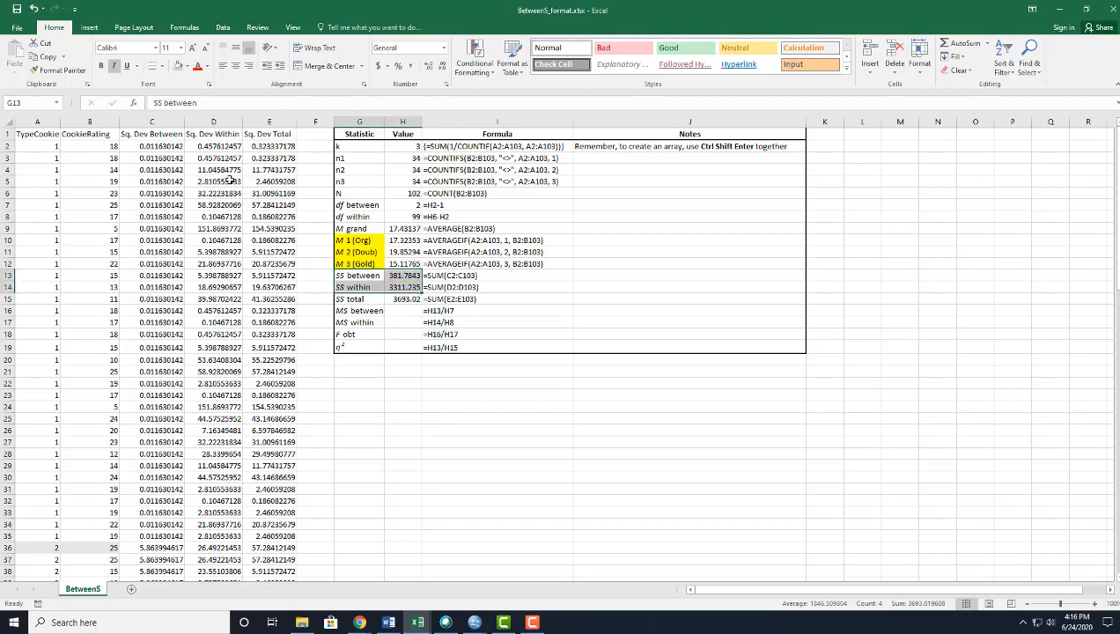
- Compute MS between in H16 by dividing SS between by df between with =H13/H7
{"action": "left_click", "coordinate": [359, 311]}
{"action": "left_click", "coordinate": [399, 312]}
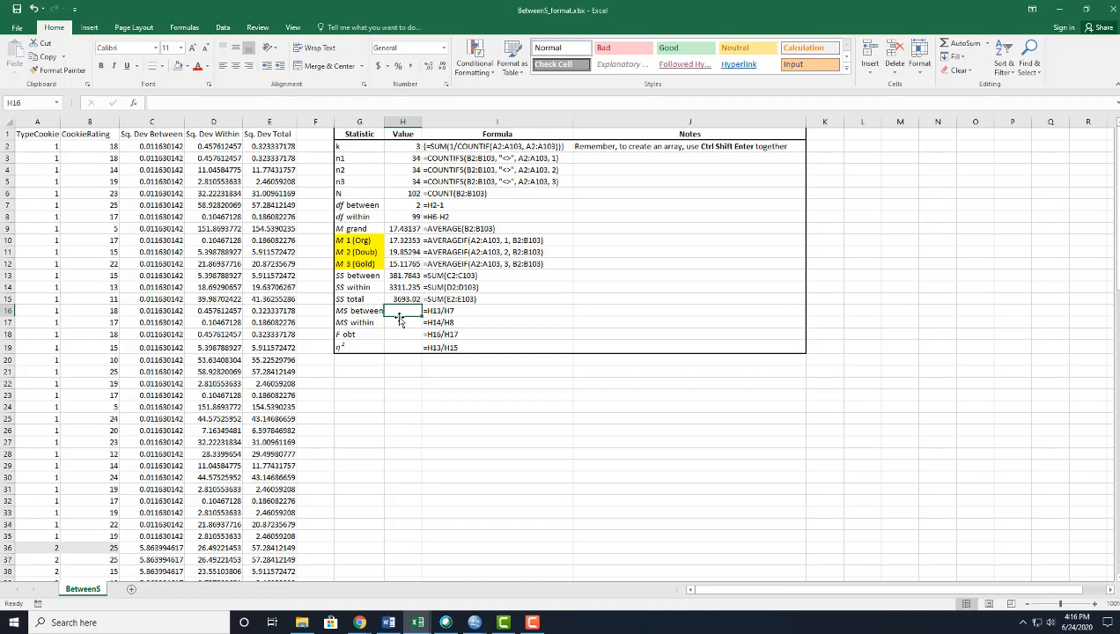
{"action": "type", "text": "="}
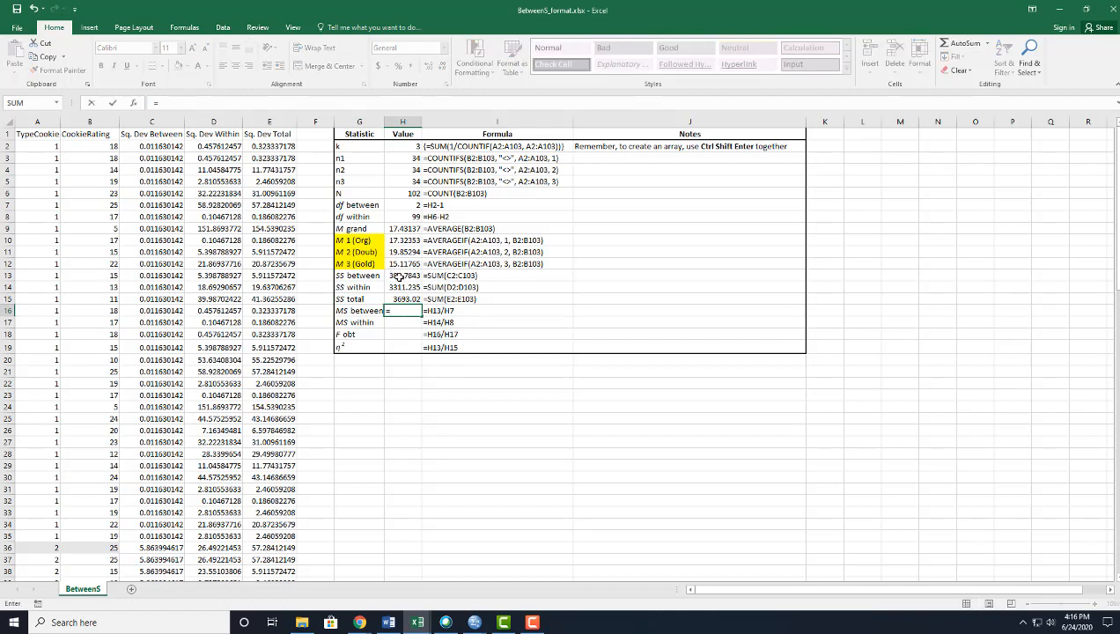
{"action": "left_click", "coordinate": [398, 276]}
{"action": "type", "text": "/"}
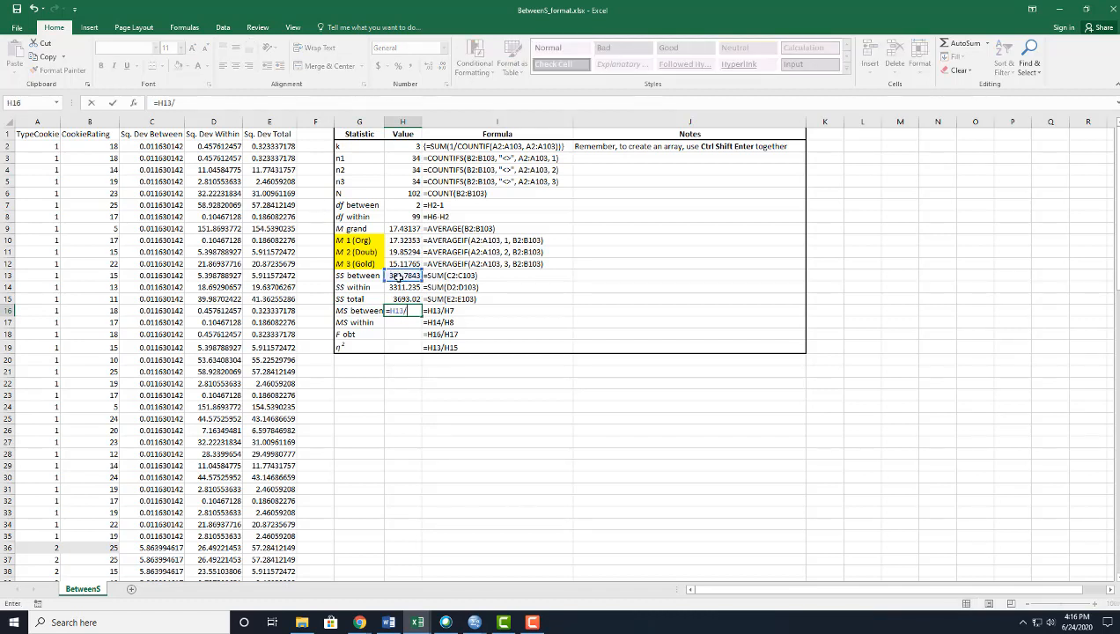
{"action": "left_click", "coordinate": [403, 205]}
{"action": "key", "text": "Return"}
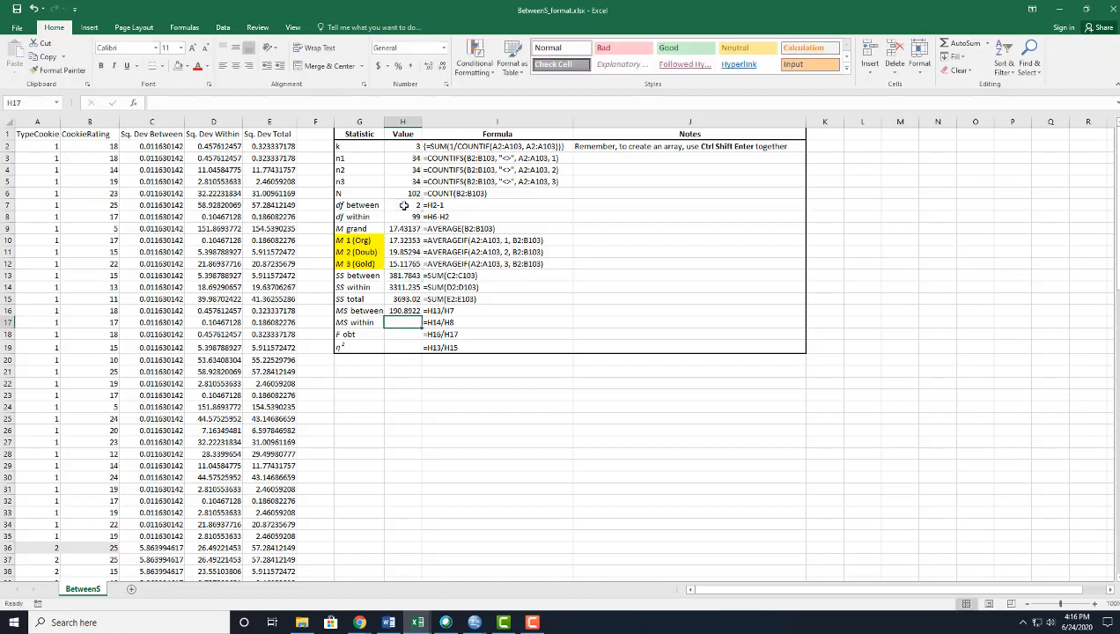
- Compute MS within in H17 by dividing SS within by df within with =H14/H8
{"action": "type", "text": "="}
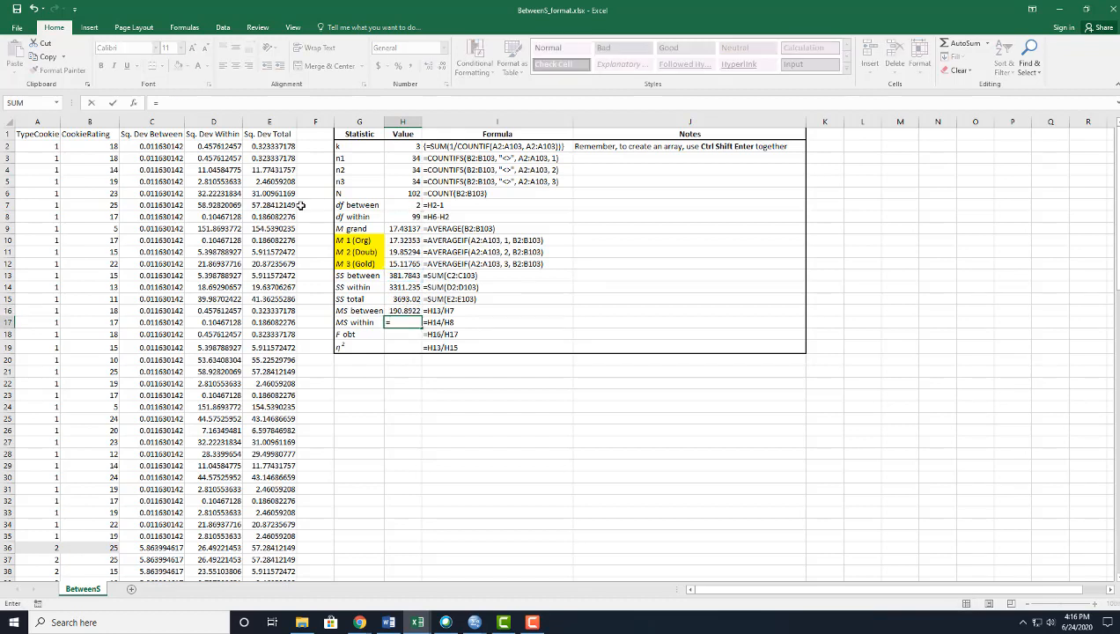
{"action": "left_click", "coordinate": [398, 287]}
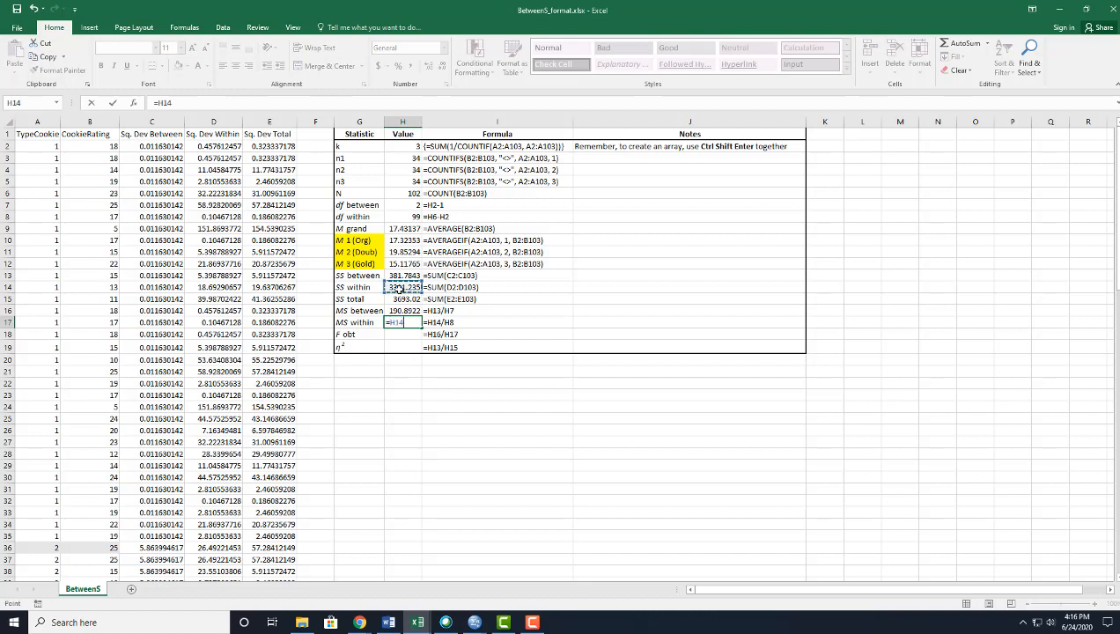
{"action": "type", "text": "/"}
{"action": "left_click", "coordinate": [396, 216]}
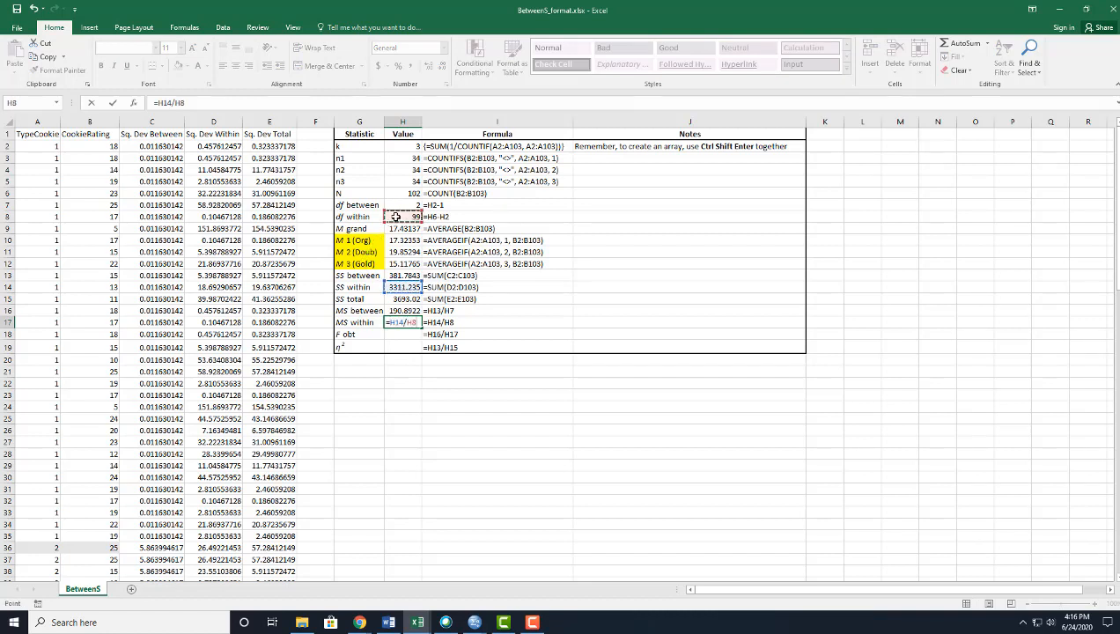
{"action": "key", "text": "Return"}
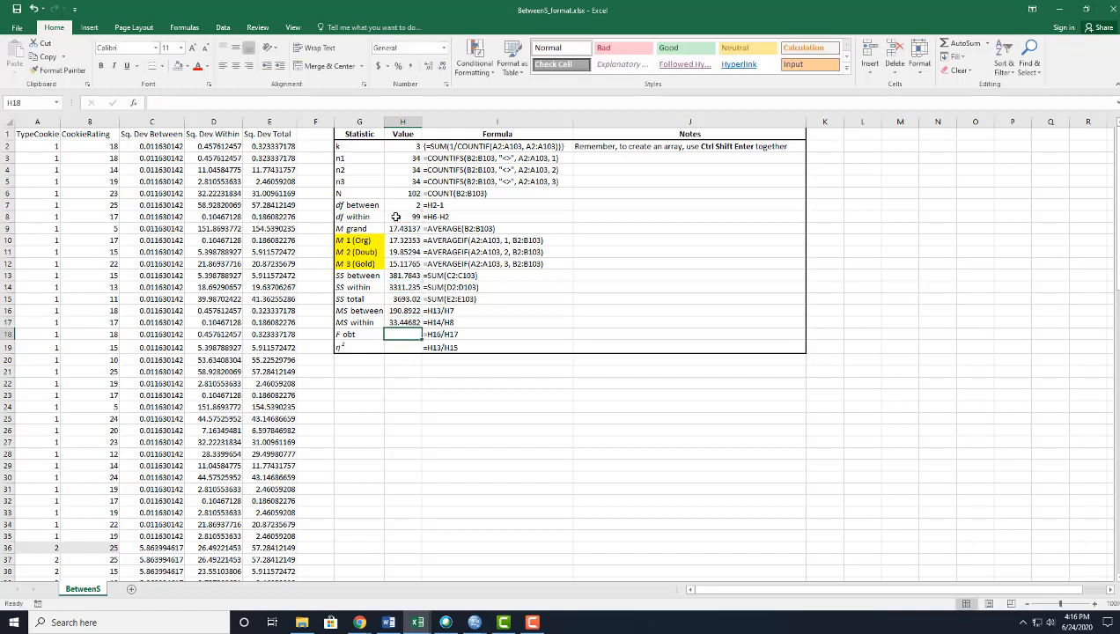
- Compute F obt in H18 by dividing MS between by MS within with =H16/H17
{"action": "type", "text": "="}
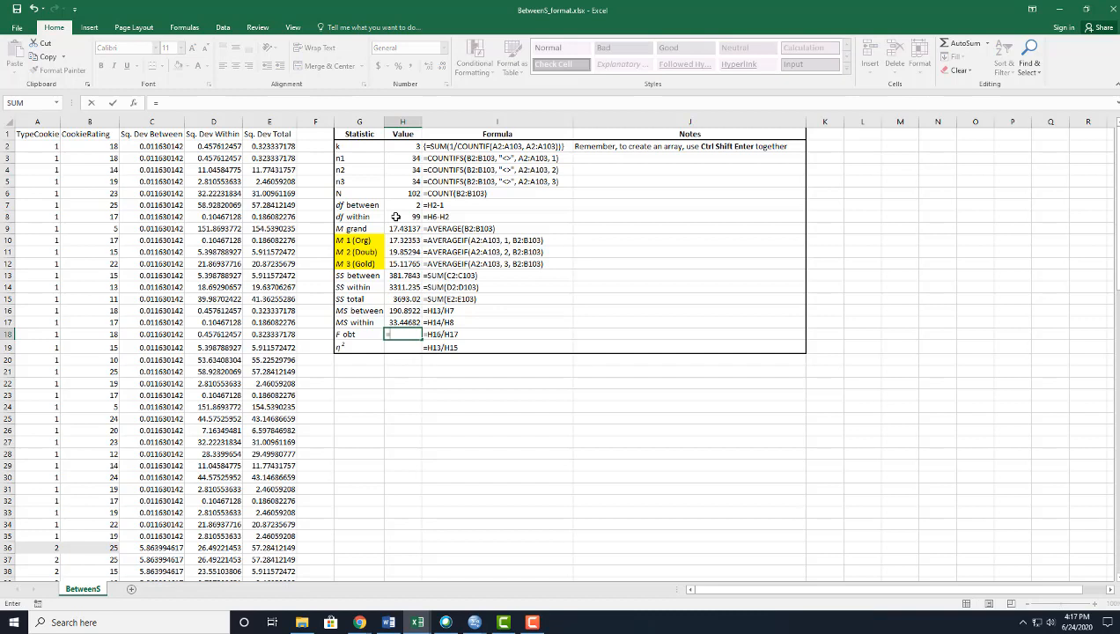
{"action": "key", "text": "Up"}
{"action": "key", "text": "Up"}
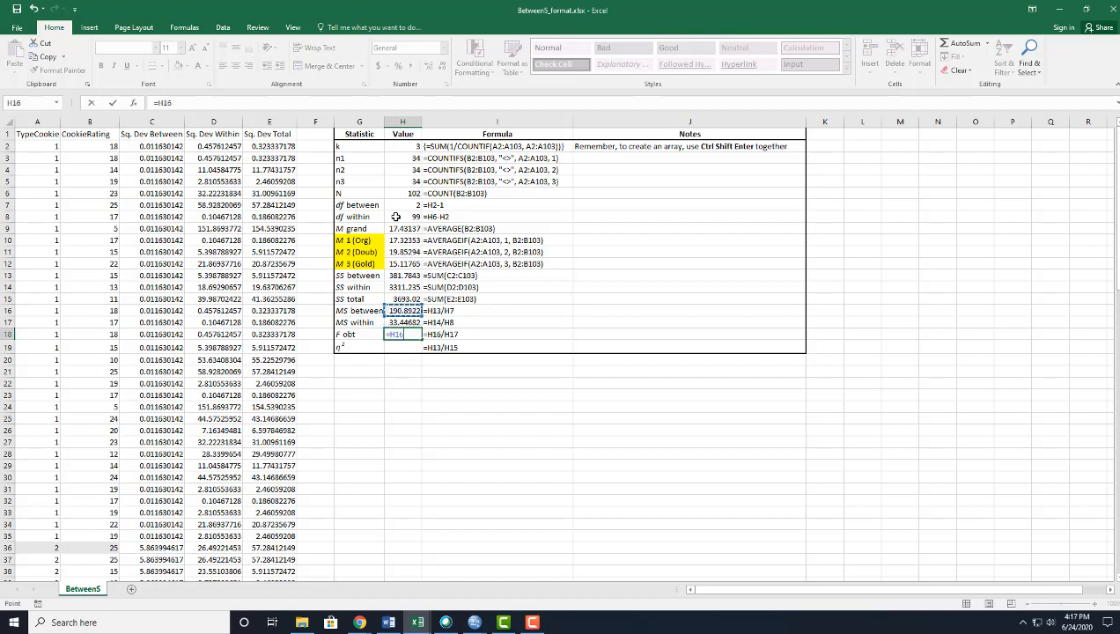
{"action": "type", "text": "/"}
{"action": "key", "text": "Up"}
{"action": "key", "text": "Return"}
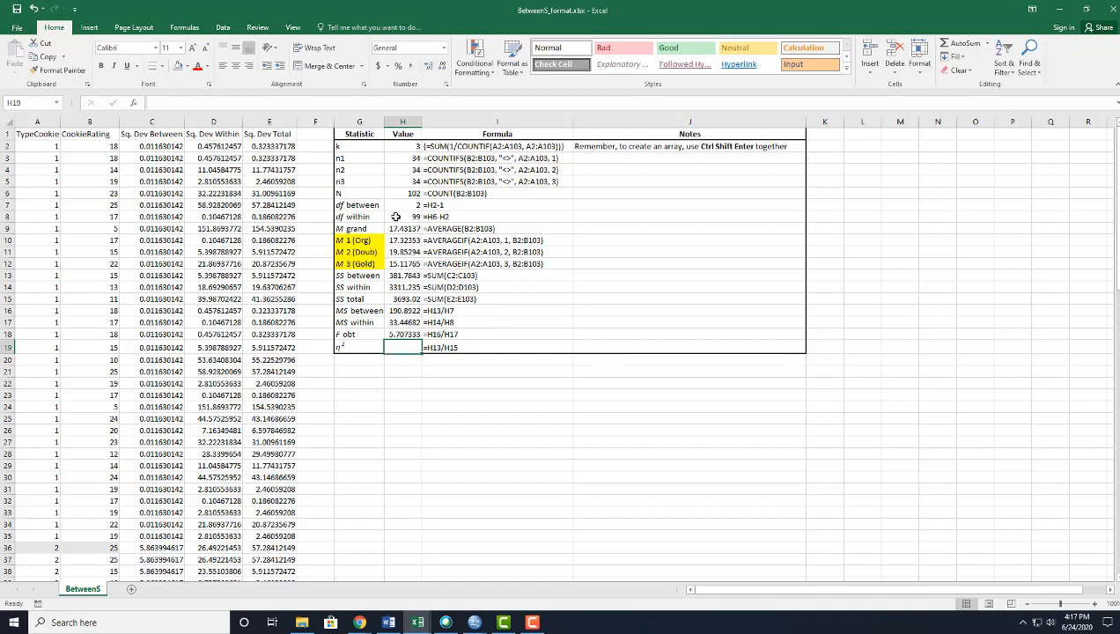
- Compute eta squared in H19 by dividing SS between by SS total with =H13/H15
{"action": "type", "text": "="}
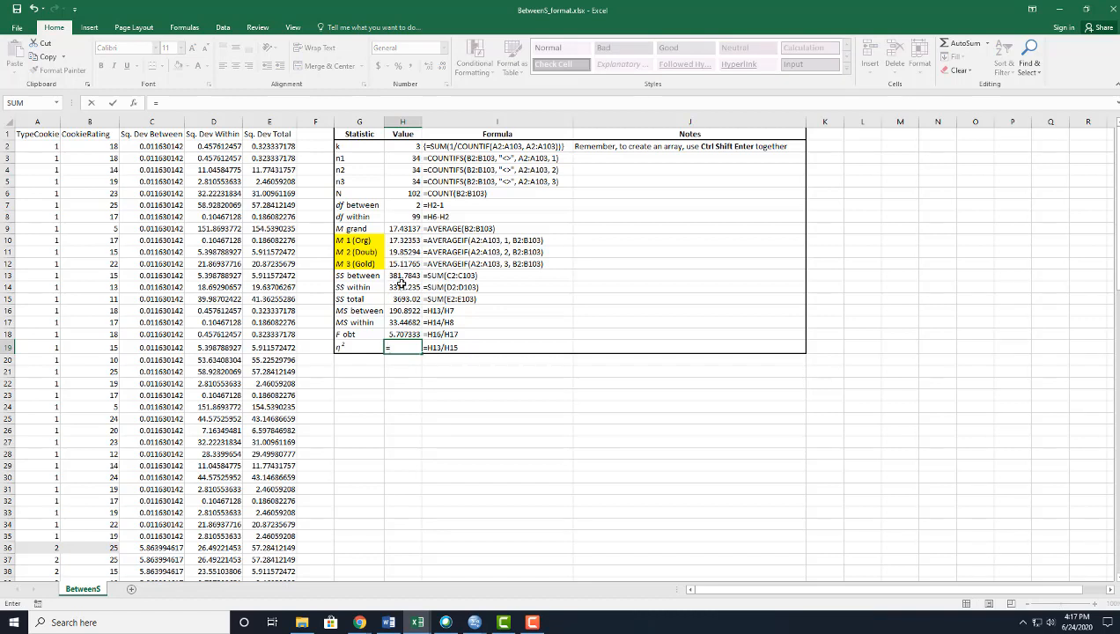
{"action": "left_click", "coordinate": [402, 276]}
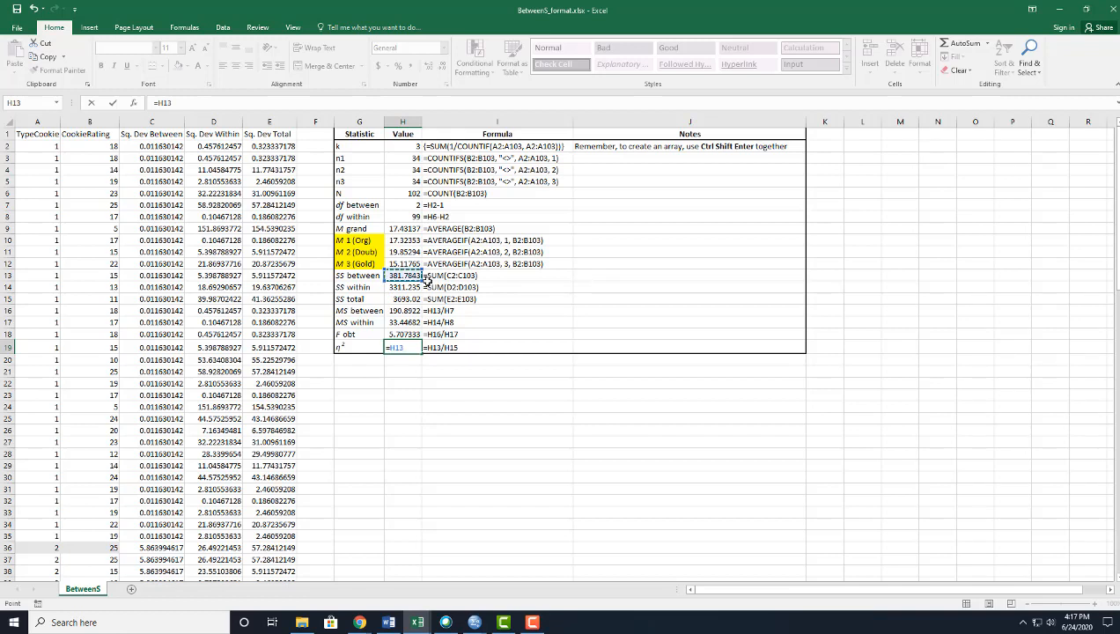
{"action": "type", "text": "/"}
{"action": "left_click", "coordinate": [407, 300]}
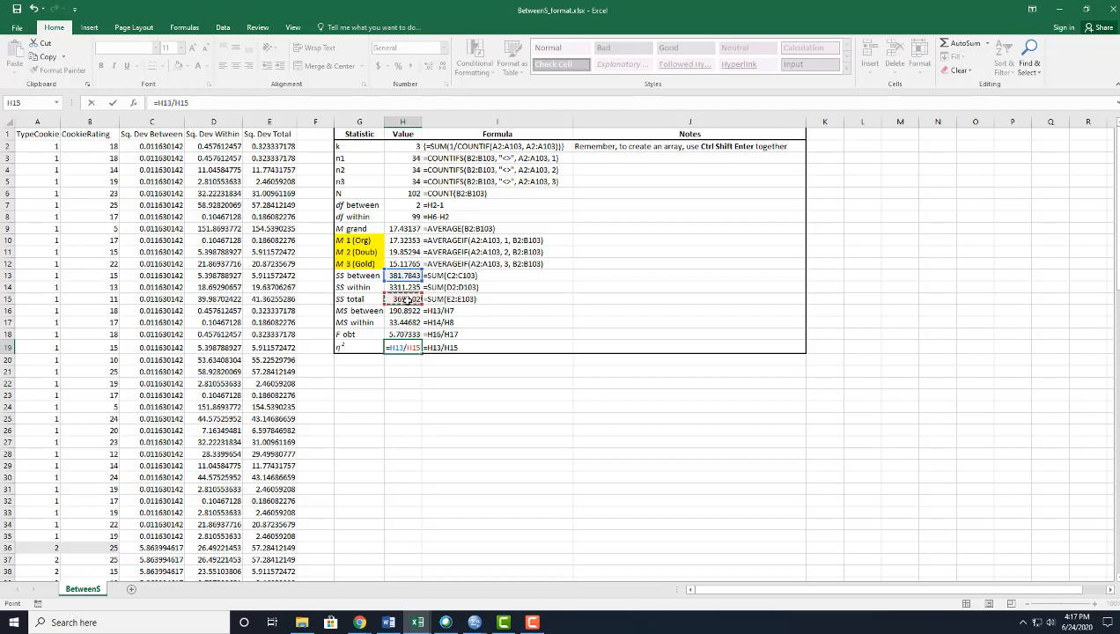
{"action": "key", "text": "Return"}
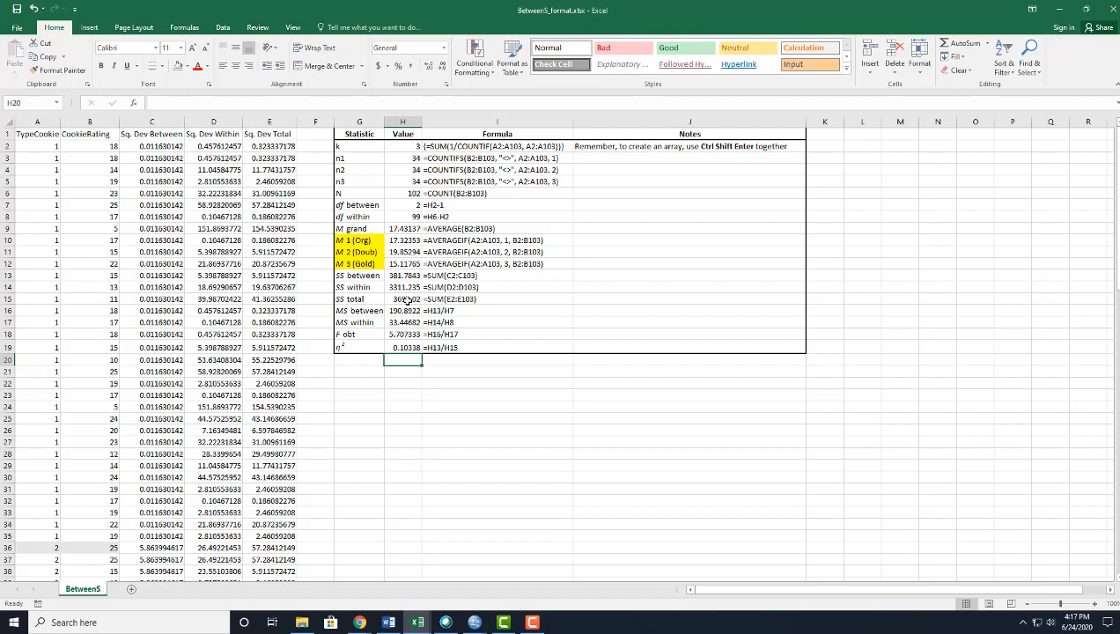
- Extend the η² label in G19 with "(effect size)" in non-superscript text and widen column G to fit it
{"action": "double_click", "coordinate": [370, 348]}
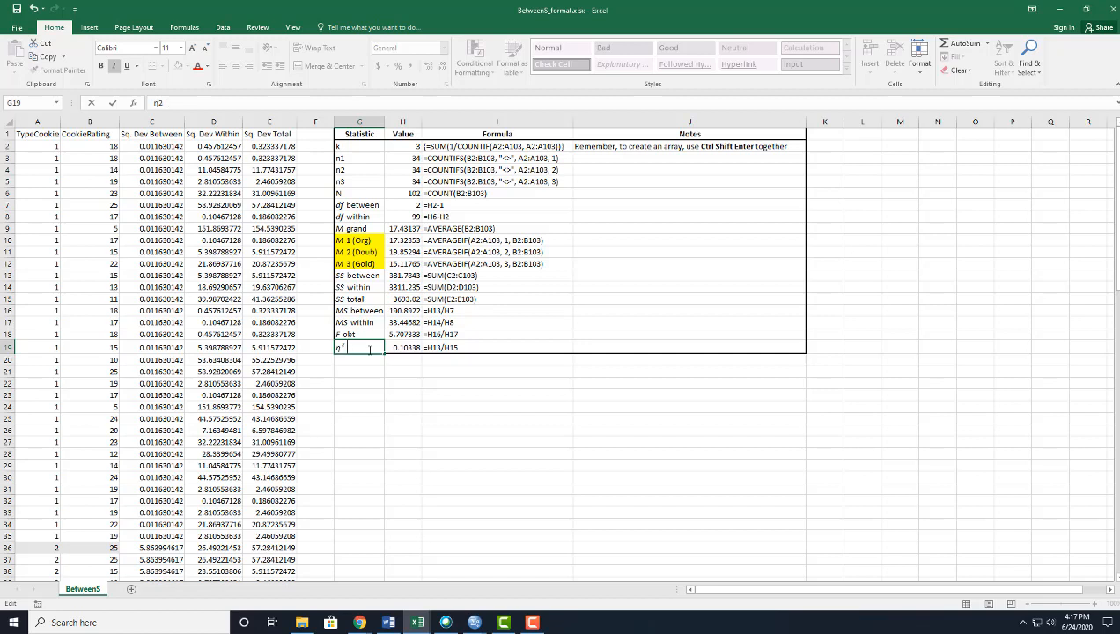
{"action": "type", "text": "(effect size"}
{"action": "left_click_drag", "start_coordinate": [376, 345], "coordinate": [347, 345]}
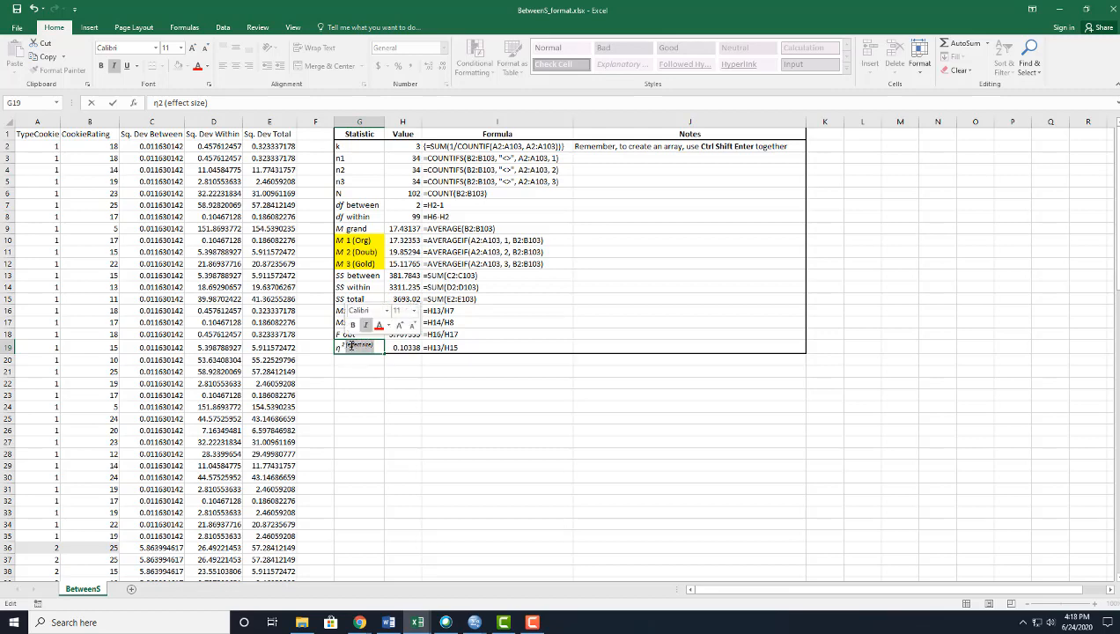
{"action": "right_click", "coordinate": [348, 346]}
{"action": "left_click", "coordinate": [380, 429]}
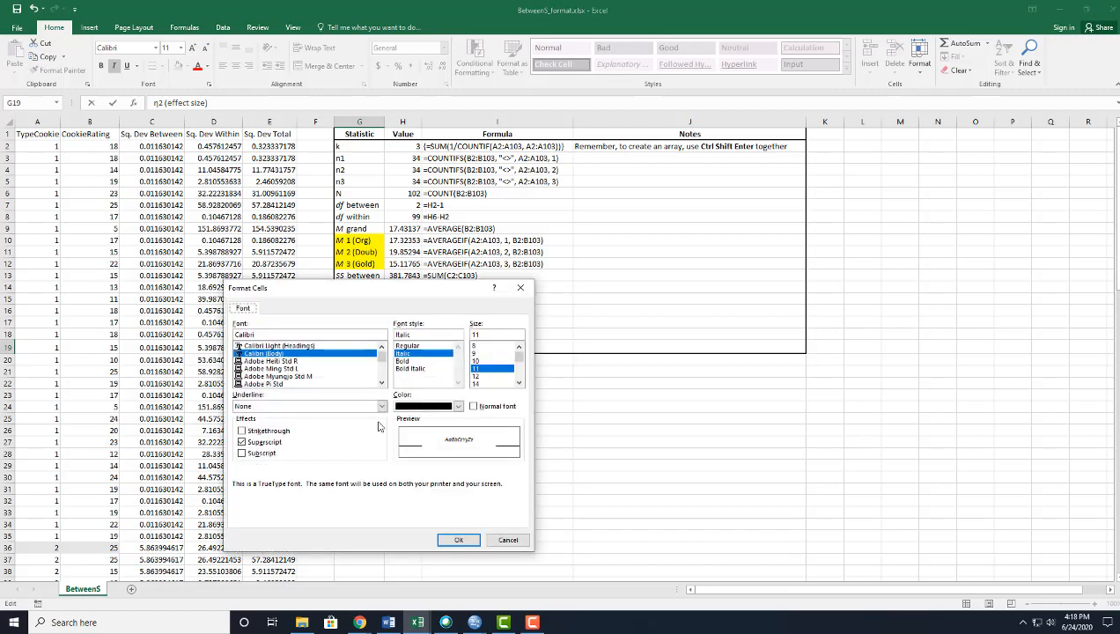
{"action": "left_click", "coordinate": [265, 442]}
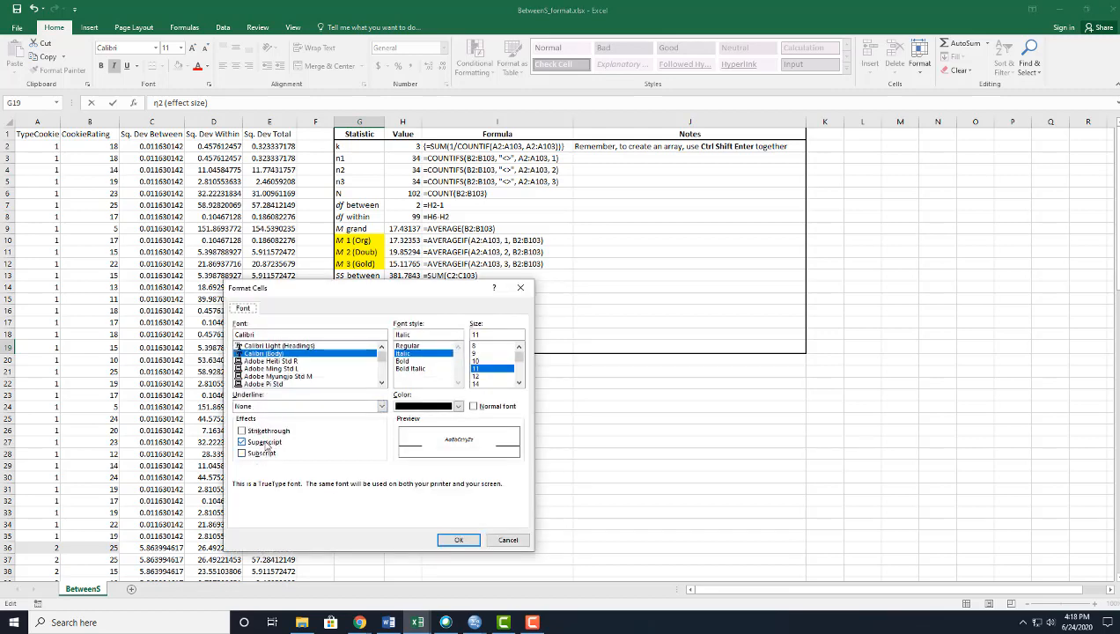
{"action": "left_click", "coordinate": [447, 538]}
{"action": "left_click", "coordinate": [431, 382]}
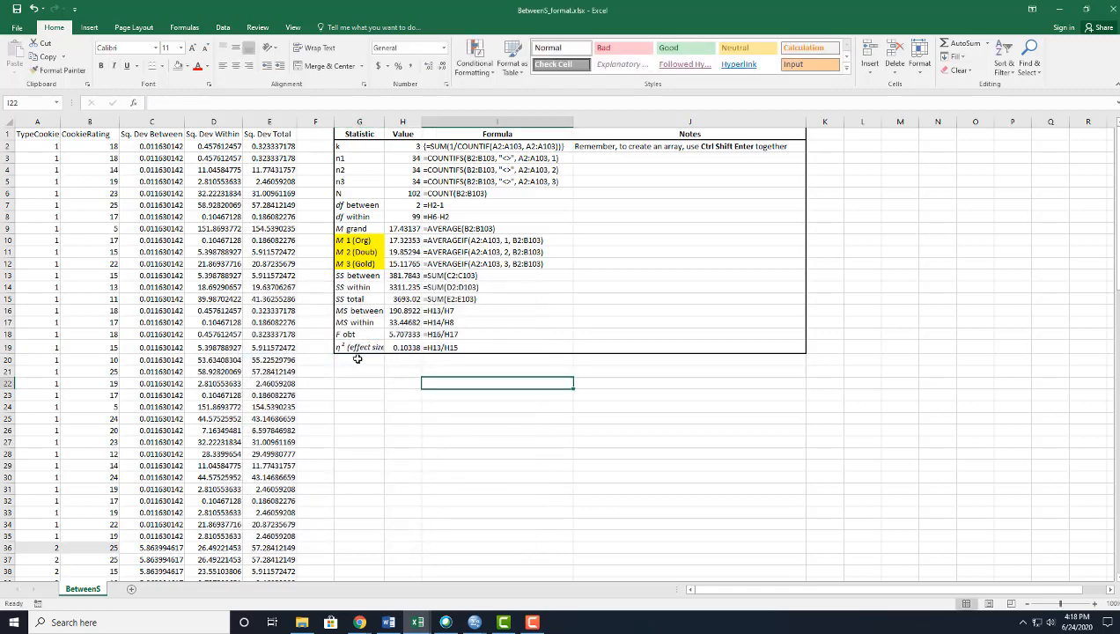
{"action": "left_click_drag", "start_coordinate": [386, 123], "coordinate": [394, 122]}
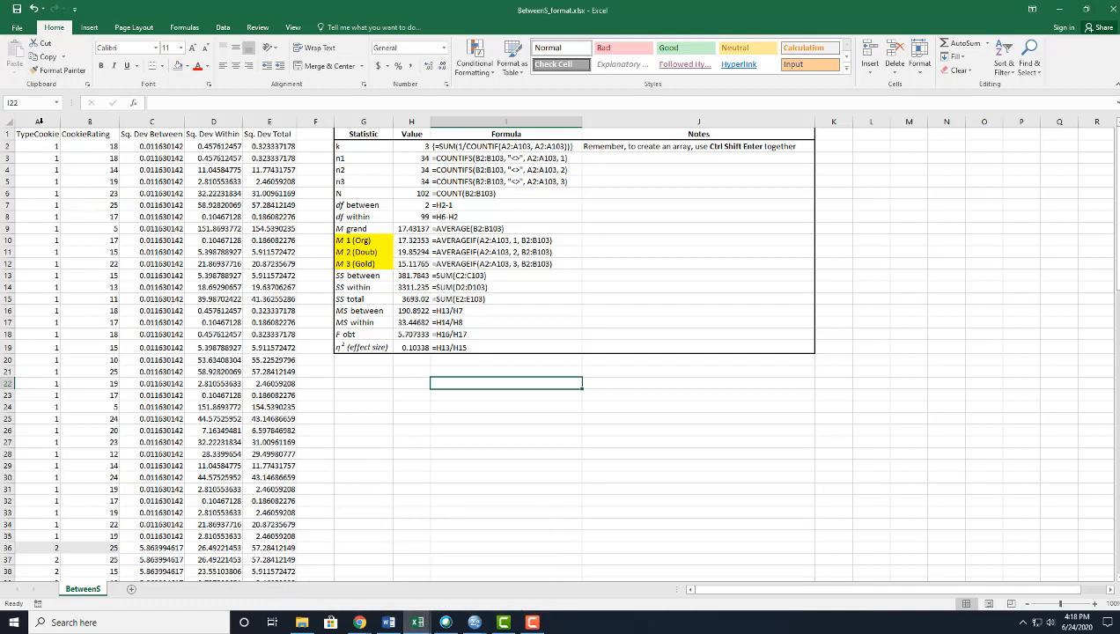
- Examine how the TypeCookie and CookieRating columns stack the ratings of cookie groups 1, 2 and 3 in separate row blocks
{"action": "left_click", "coordinate": [38, 117]}
{"action": "left_click_drag", "start_coordinate": [39, 117], "coordinate": [88, 118]}
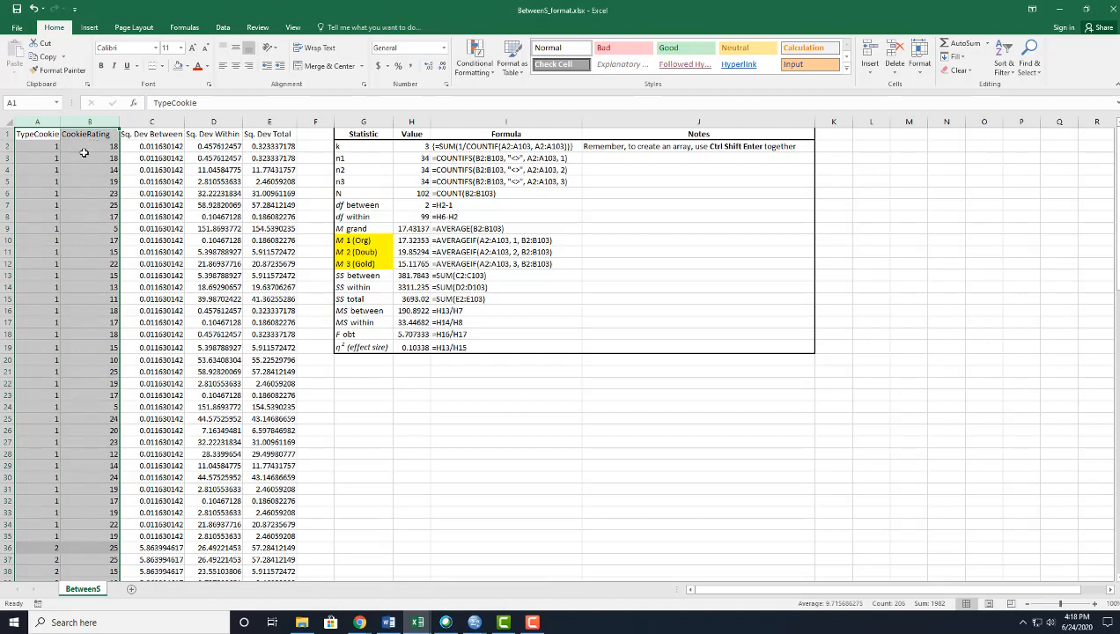
{"action": "left_click", "coordinate": [7, 146]}
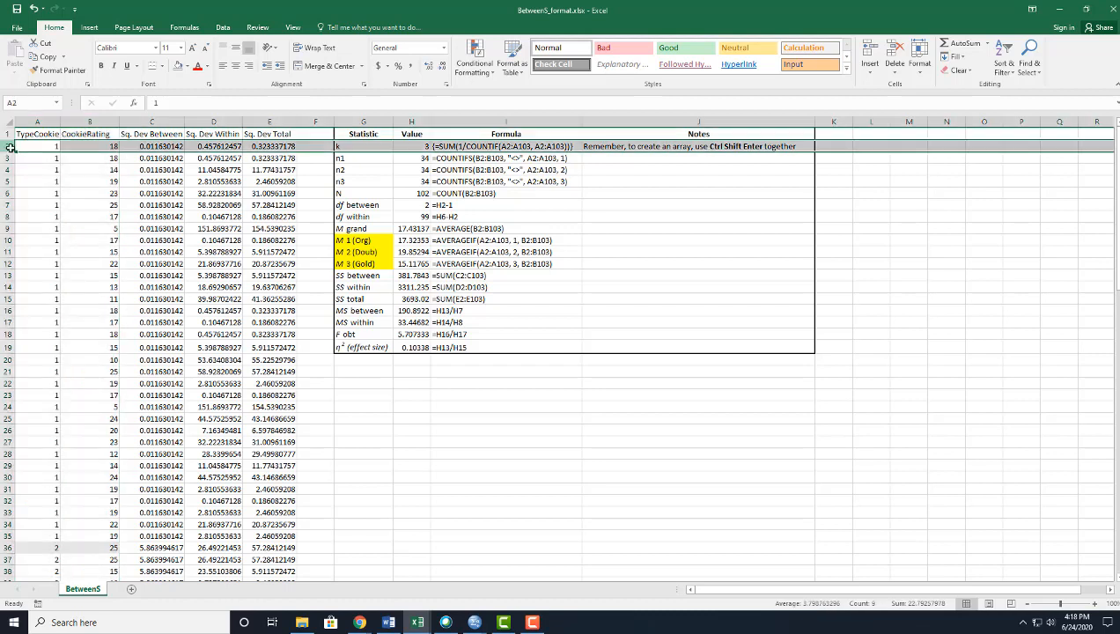
{"action": "left_click_drag", "start_coordinate": [31, 145], "coordinate": [85, 146]}
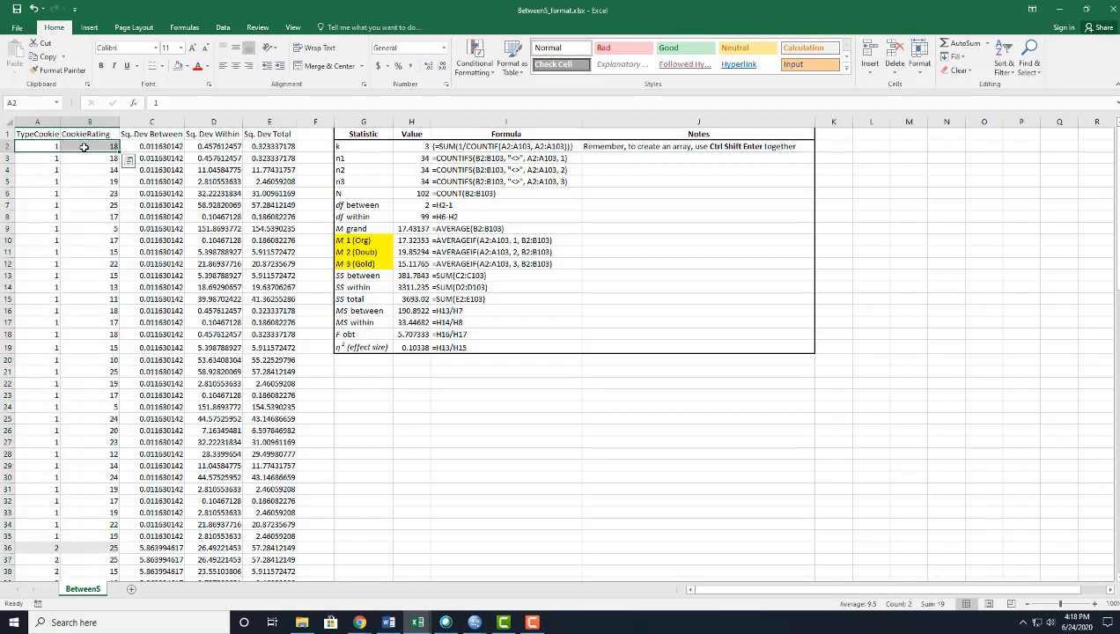
{"action": "left_click_drag", "start_coordinate": [25, 145], "coordinate": [102, 535]}
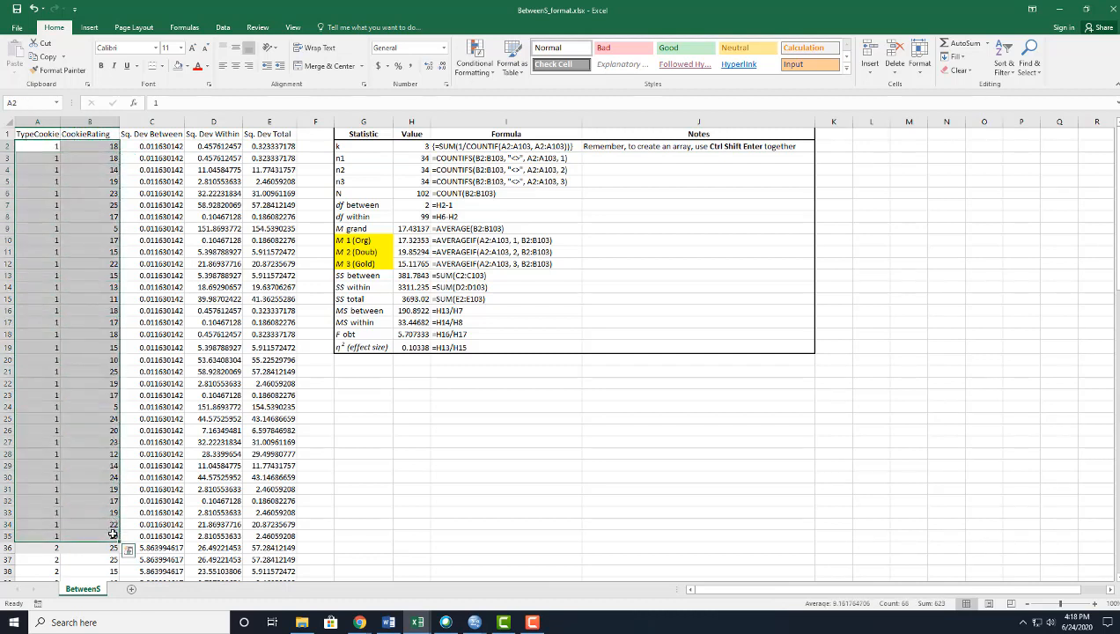
{"action": "scroll", "coordinate": [44, 539], "scroll_direction": "down", "scroll_amount": 5}
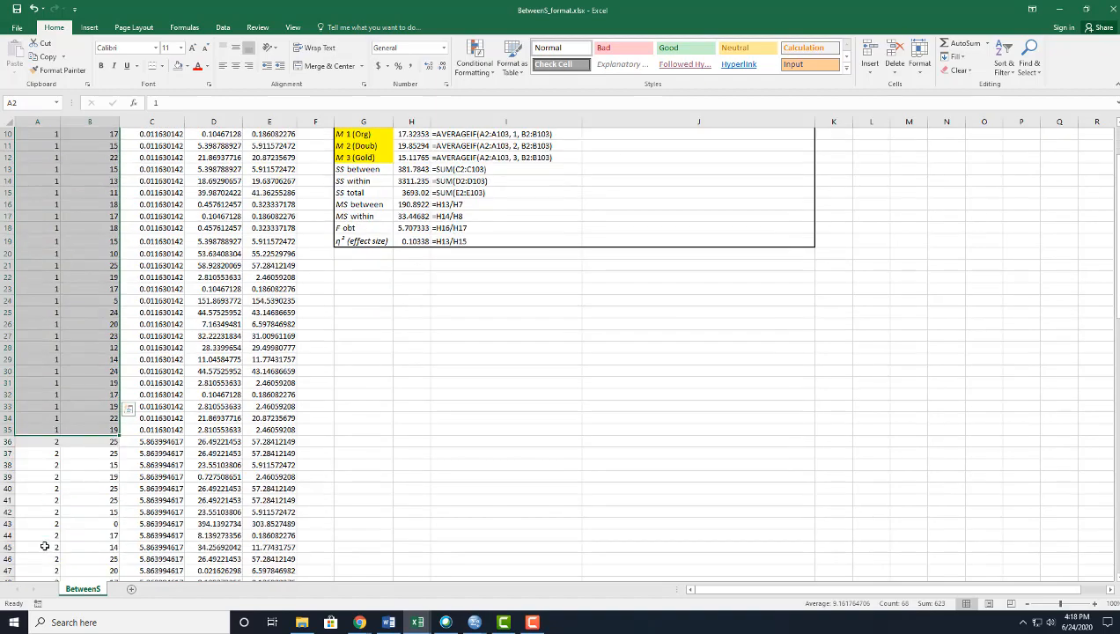
{"action": "left_click_drag", "start_coordinate": [34, 372], "coordinate": [86, 541]}
{"action": "scroll", "coordinate": [86, 542], "scroll_direction": "down", "scroll_amount": 3}
{"action": "left_click_drag", "start_coordinate": [30, 449], "coordinate": [113, 541]}
{"action": "scroll", "coordinate": [398, 361], "scroll_direction": "up", "scroll_amount": 14}
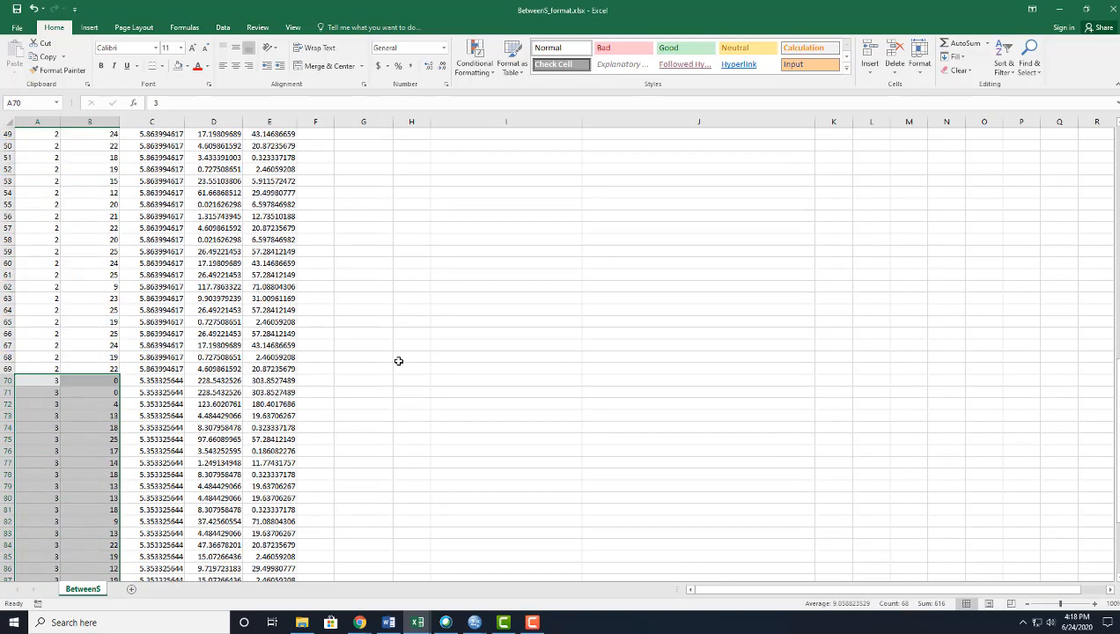
{"action": "scroll", "coordinate": [399, 361], "scroll_direction": "up", "scroll_amount": 8}
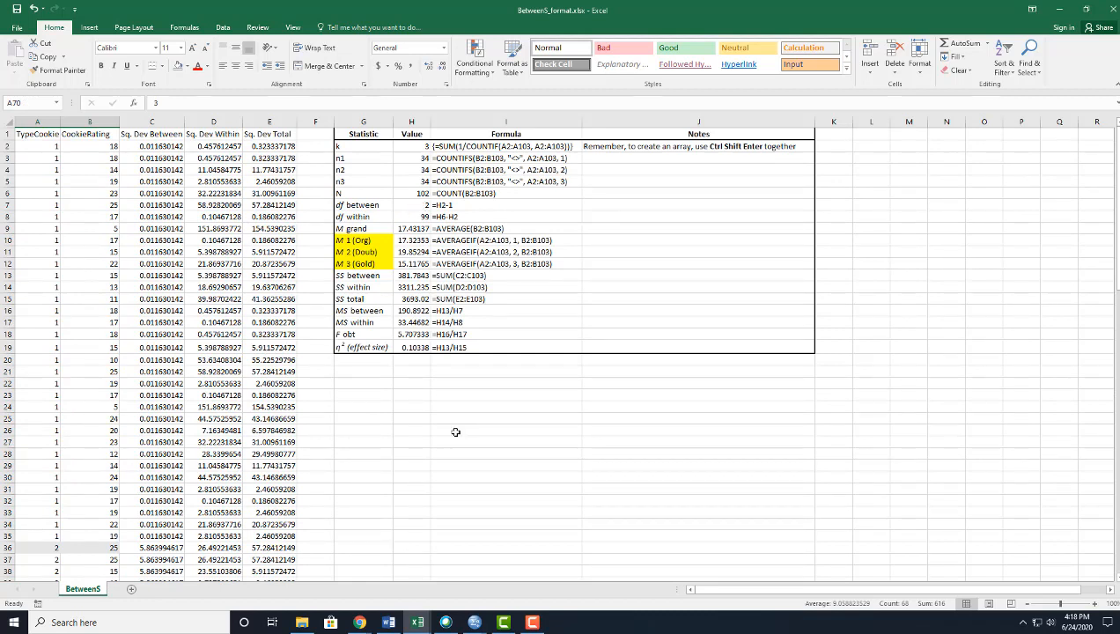
- Switch to the WithinS_format (1).xlsx workbook and review the OriginalTotal, DoubleTotal and GoldenTotal rating columns one by one
{"action": "left_click", "coordinate": [419, 622]}
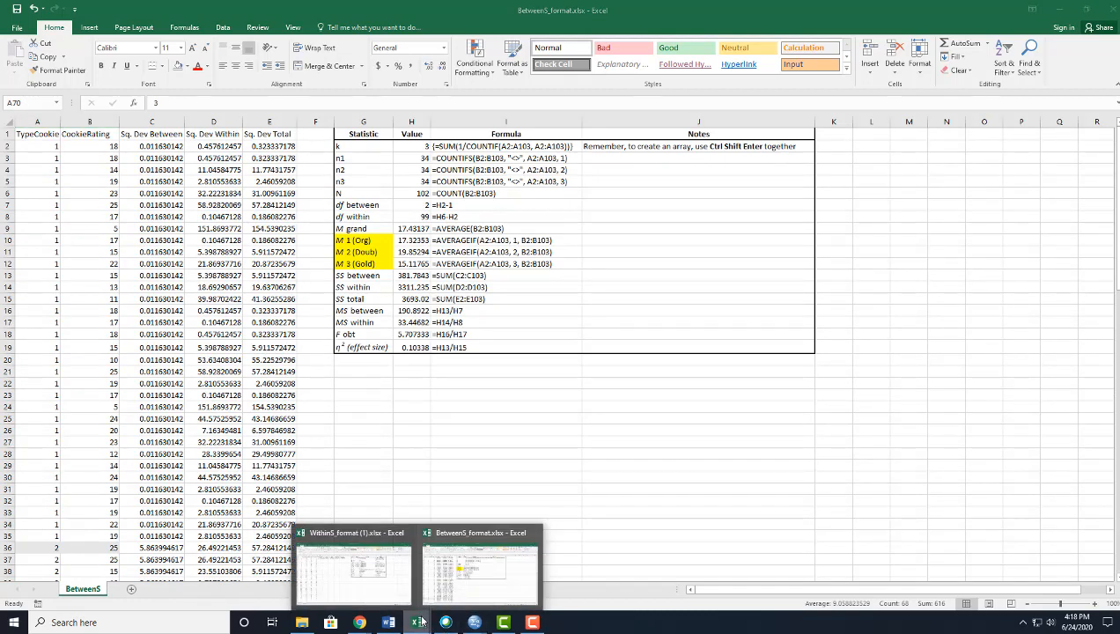
{"action": "left_click", "coordinate": [346, 563]}
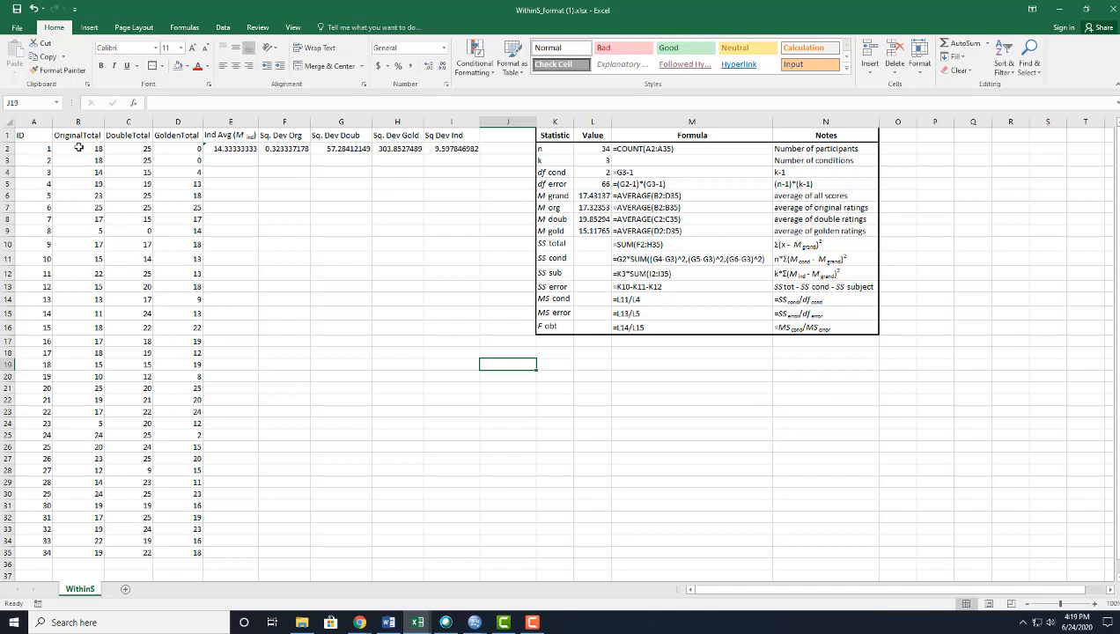
{"action": "left_click_drag", "start_coordinate": [77, 147], "coordinate": [80, 526]}
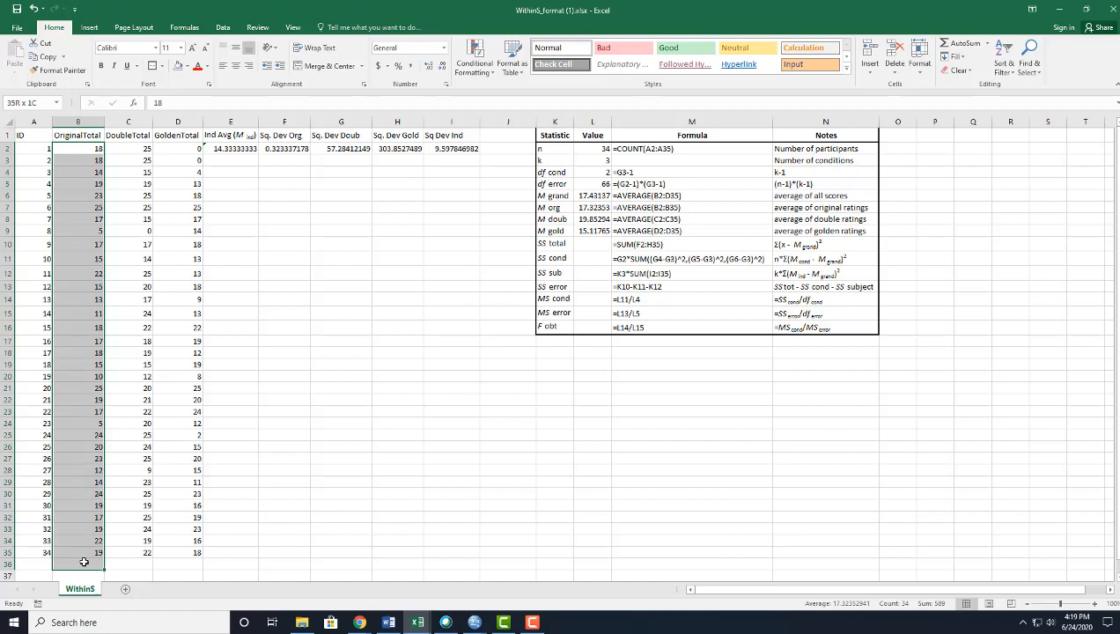
{"action": "left_click_drag", "start_coordinate": [84, 560], "coordinate": [84, 557]}
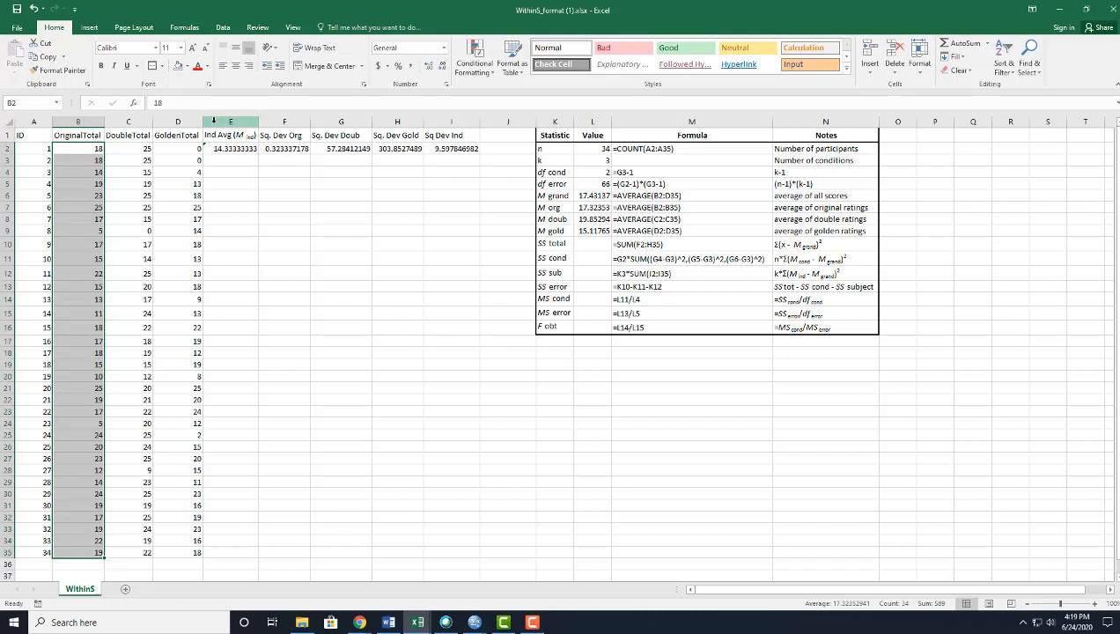
{"action": "left_click_drag", "start_coordinate": [122, 149], "coordinate": [145, 553]}
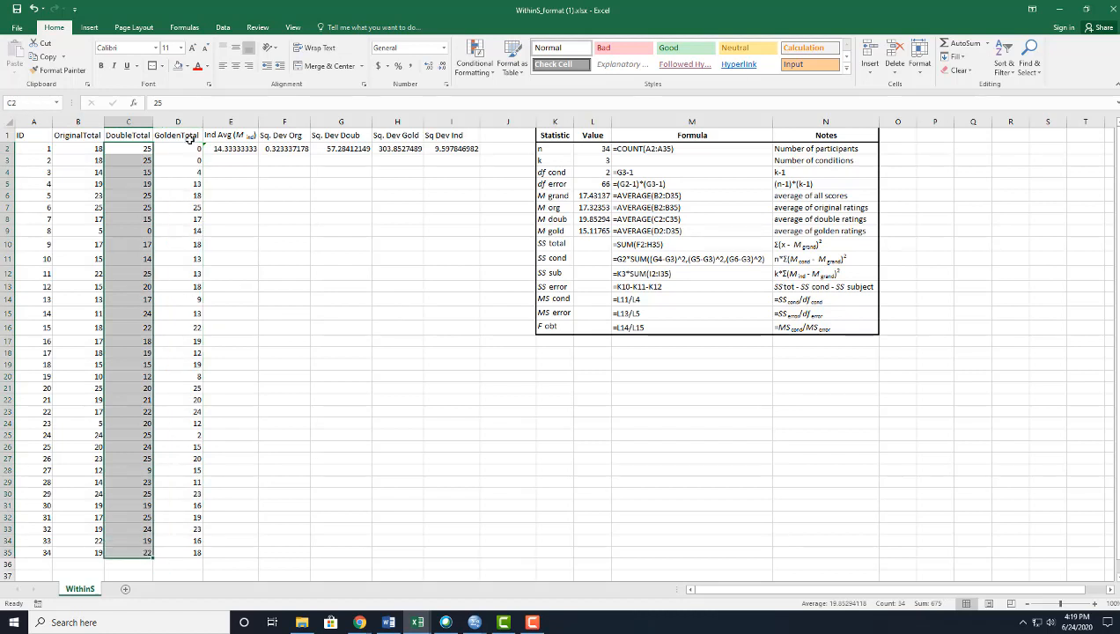
{"action": "left_click_drag", "start_coordinate": [187, 149], "coordinate": [194, 554]}
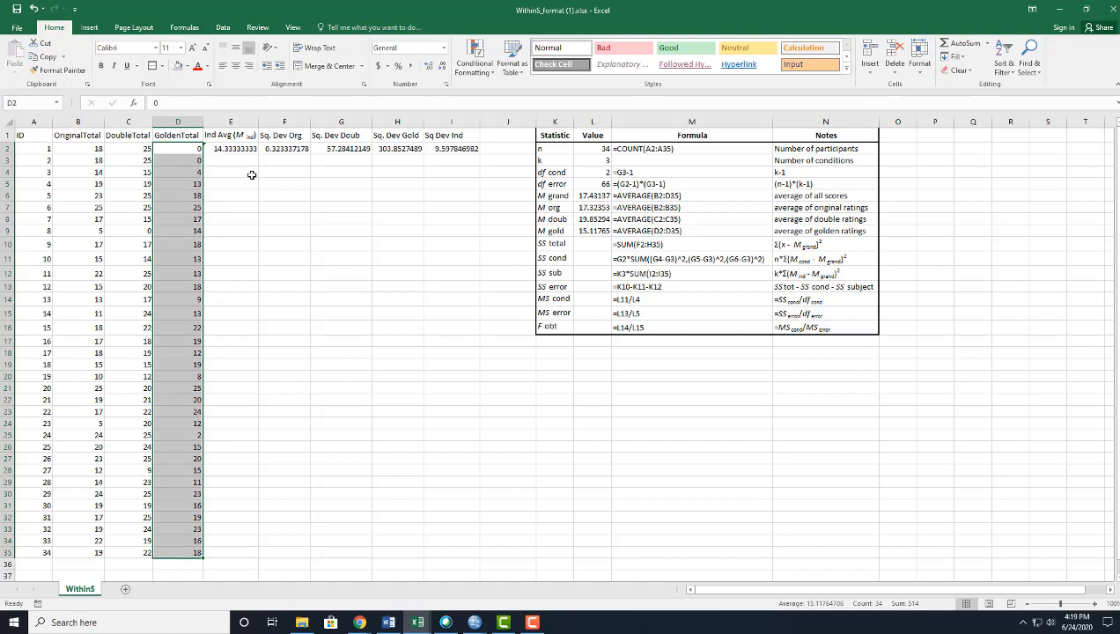
{"action": "left_click", "coordinate": [302, 195]}
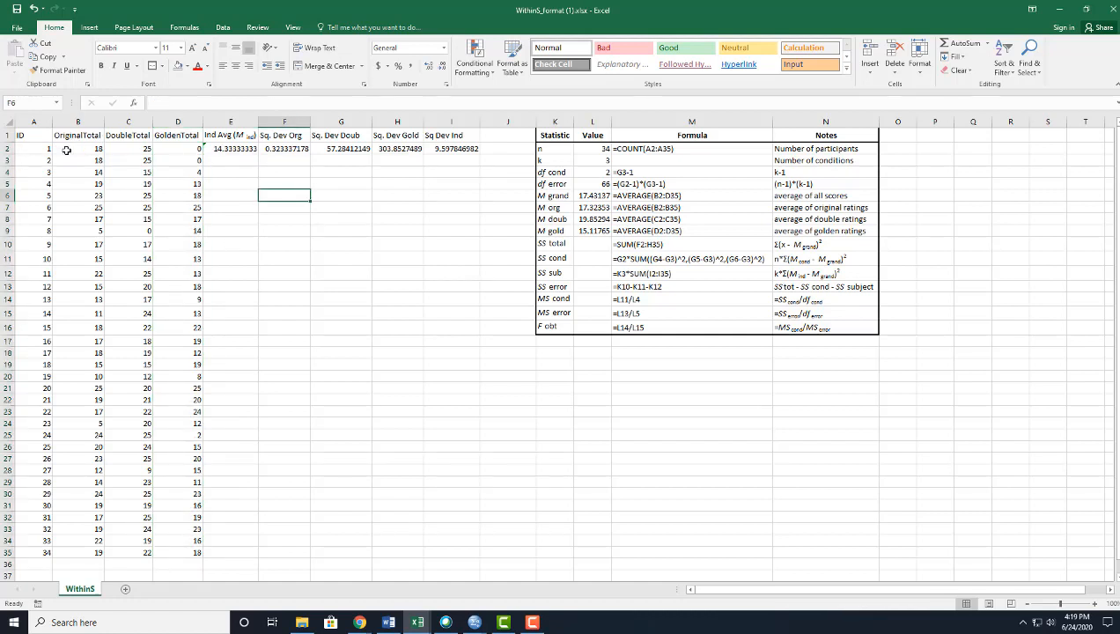
- Replace the first participant's ID number in A2 with a first name
{"action": "left_click_drag", "start_coordinate": [38, 149], "coordinate": [168, 146]}
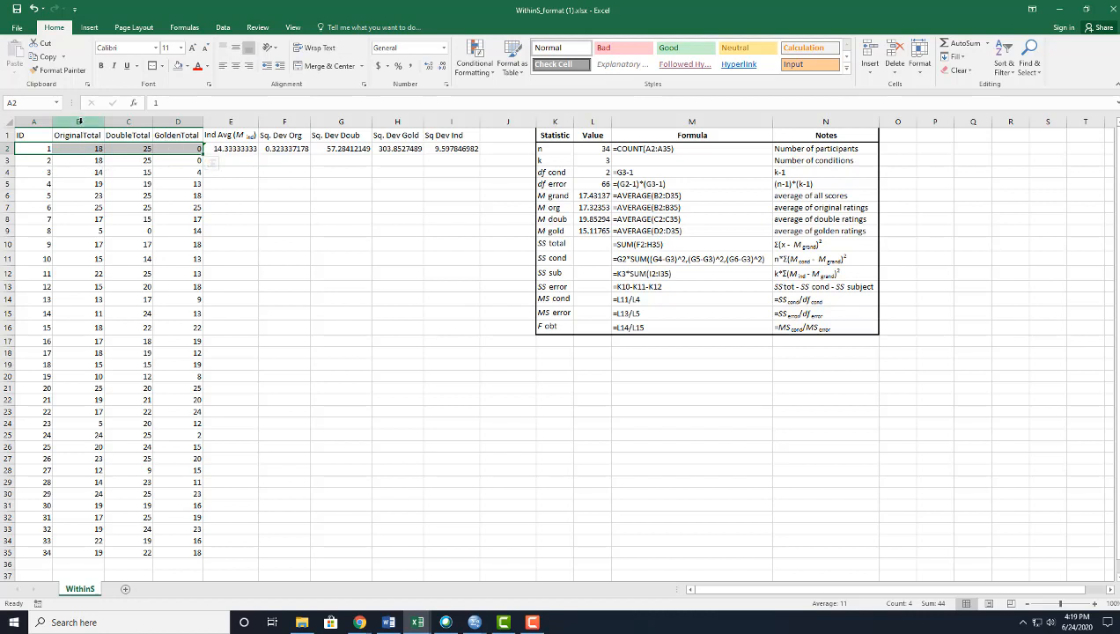
{"action": "double_click", "coordinate": [44, 149]}
{"action": "key", "text": "BackSpace"}
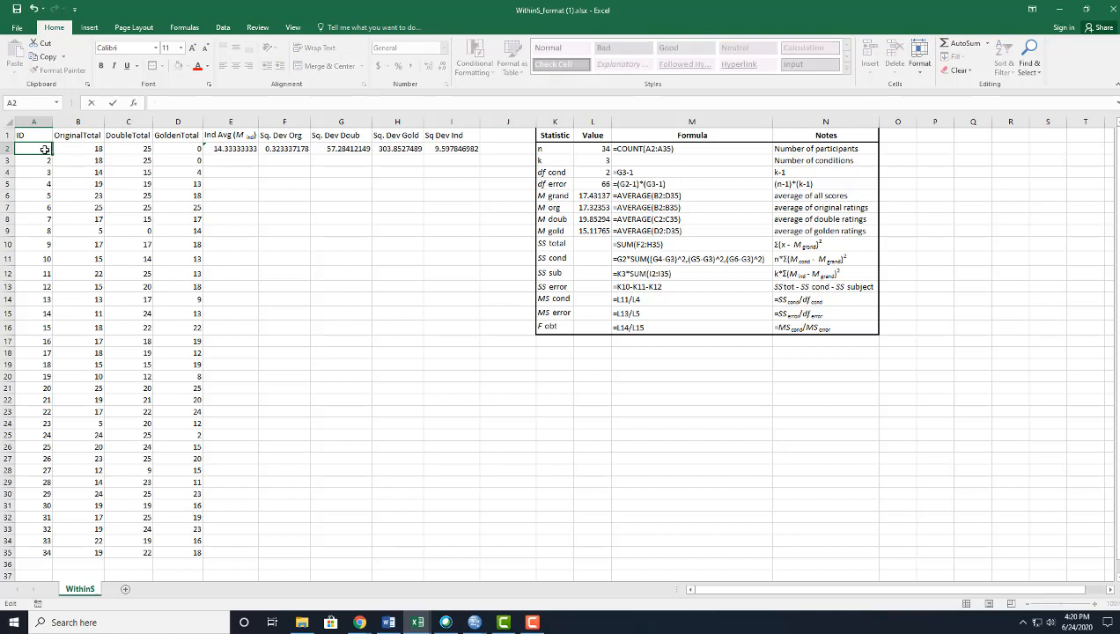
{"action": "type", "text": "Sam"}
{"action": "key", "text": "Return"}
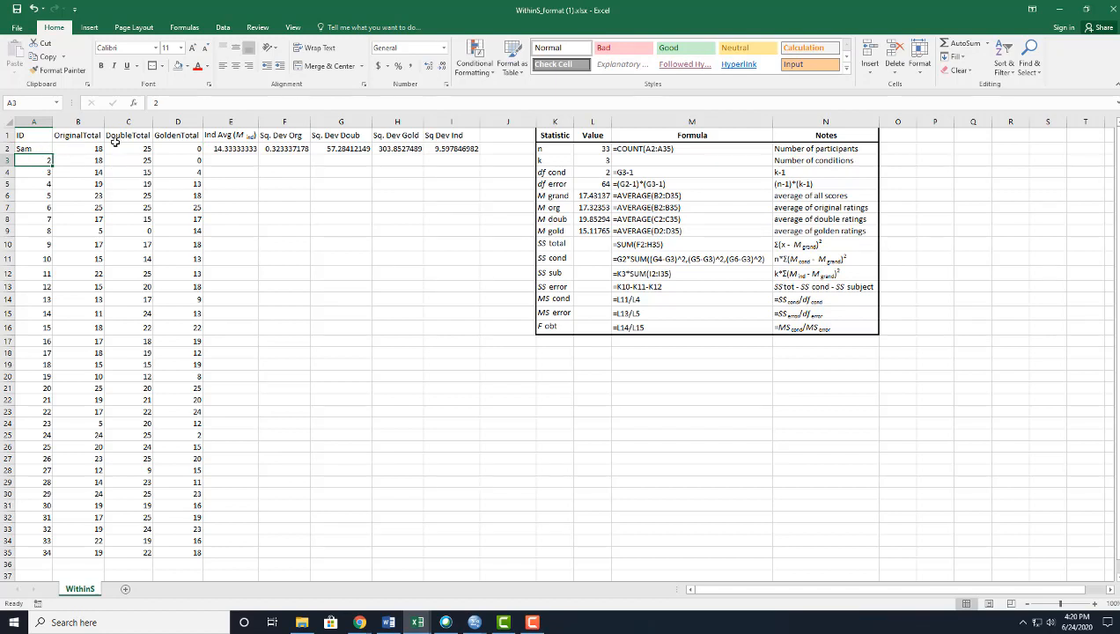
- Compare the first participant's original, double and golden cookie ratings across B2:D2
{"action": "left_click", "coordinate": [80, 149]}
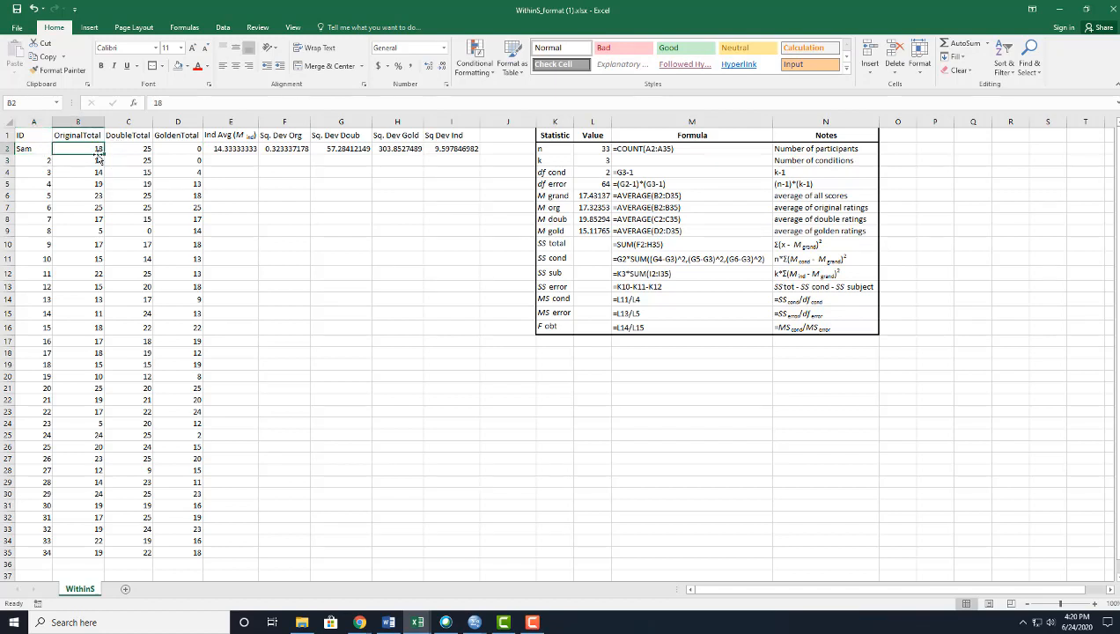
{"action": "key", "text": "Right"}
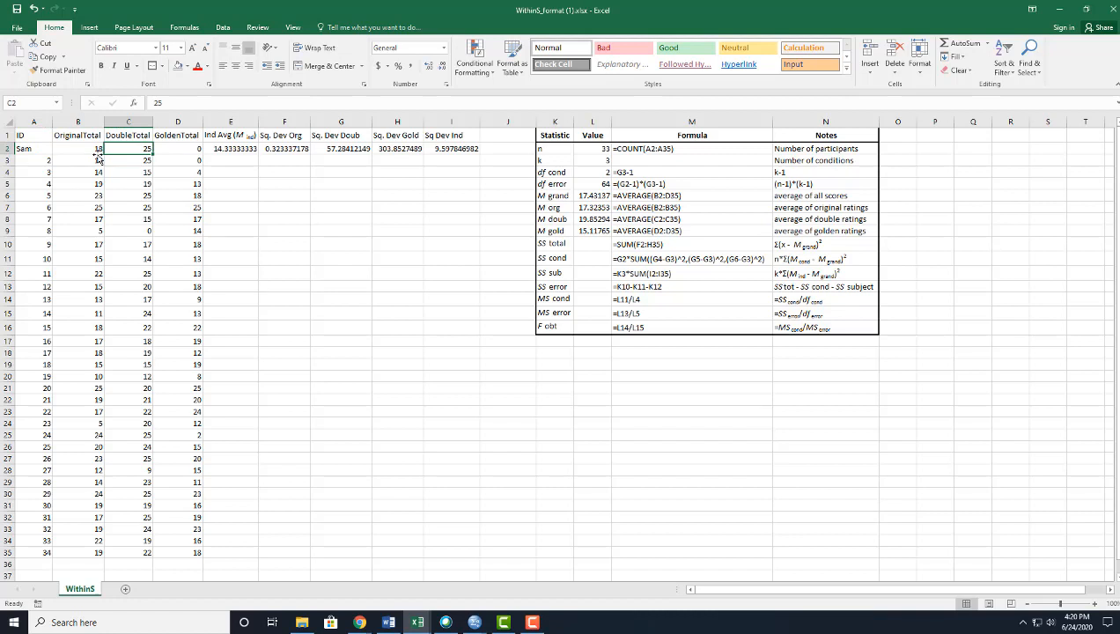
{"action": "key", "text": "Right"}
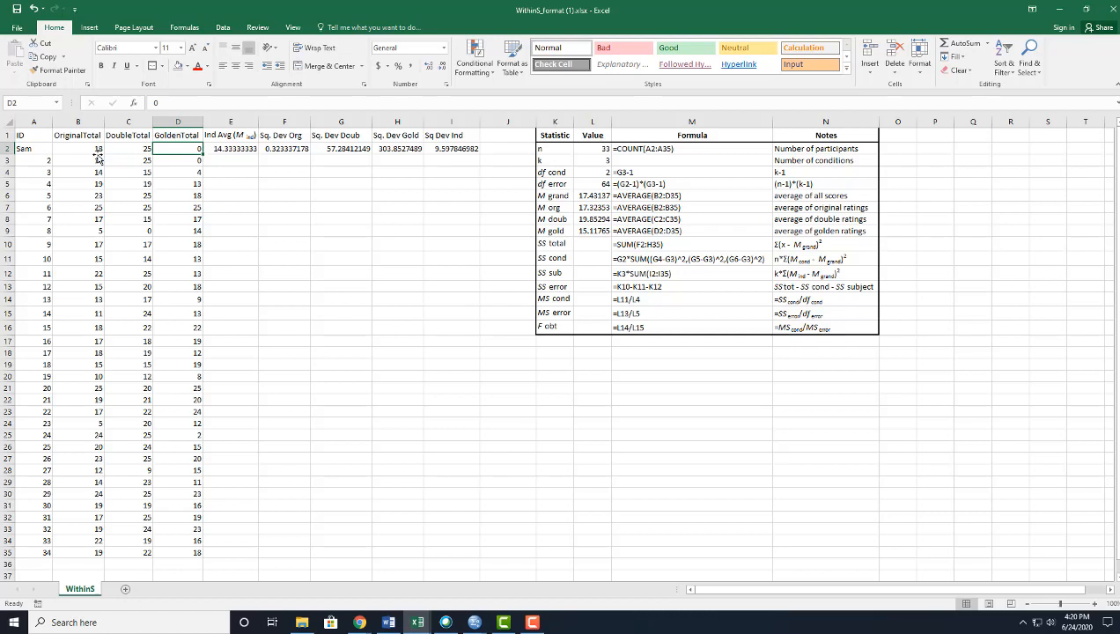
{"action": "key", "text": "Left"}
{"action": "key", "text": "Left"}
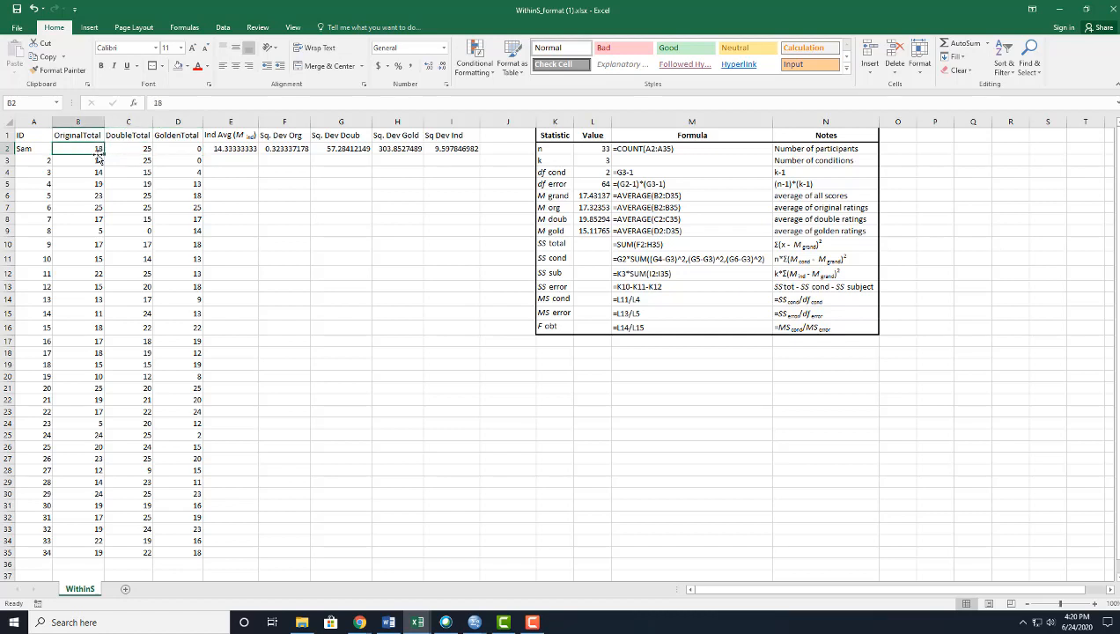
{"action": "key", "text": "Right"}
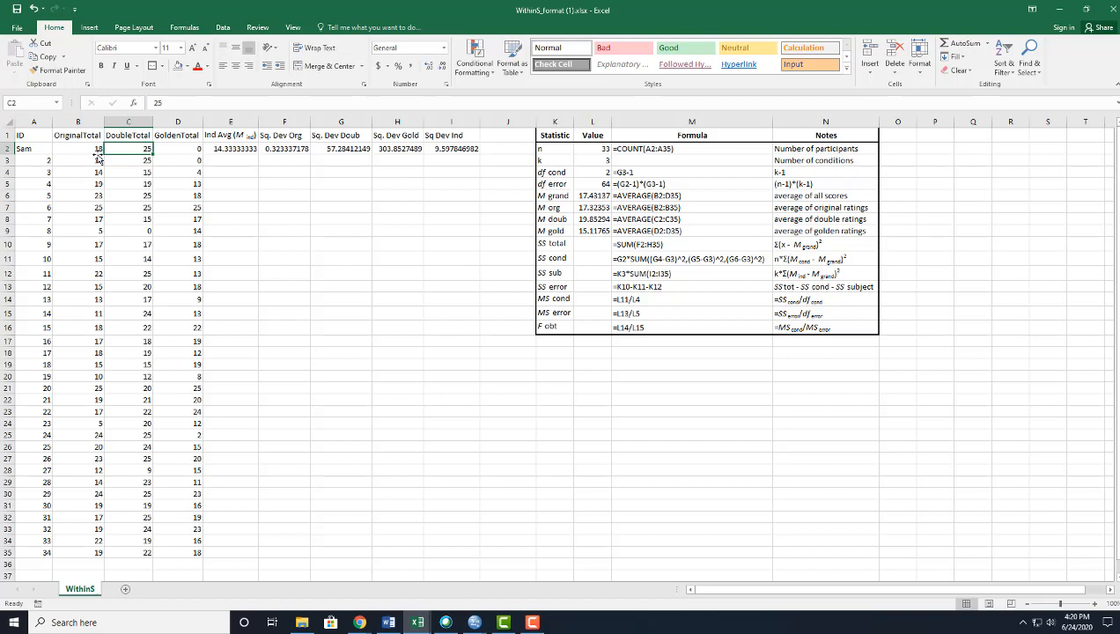
- Review the first participant's row A2:D2, the SS sub formula row, and the n through M gold statistics in K2:N9
{"action": "key", "text": "Right"}
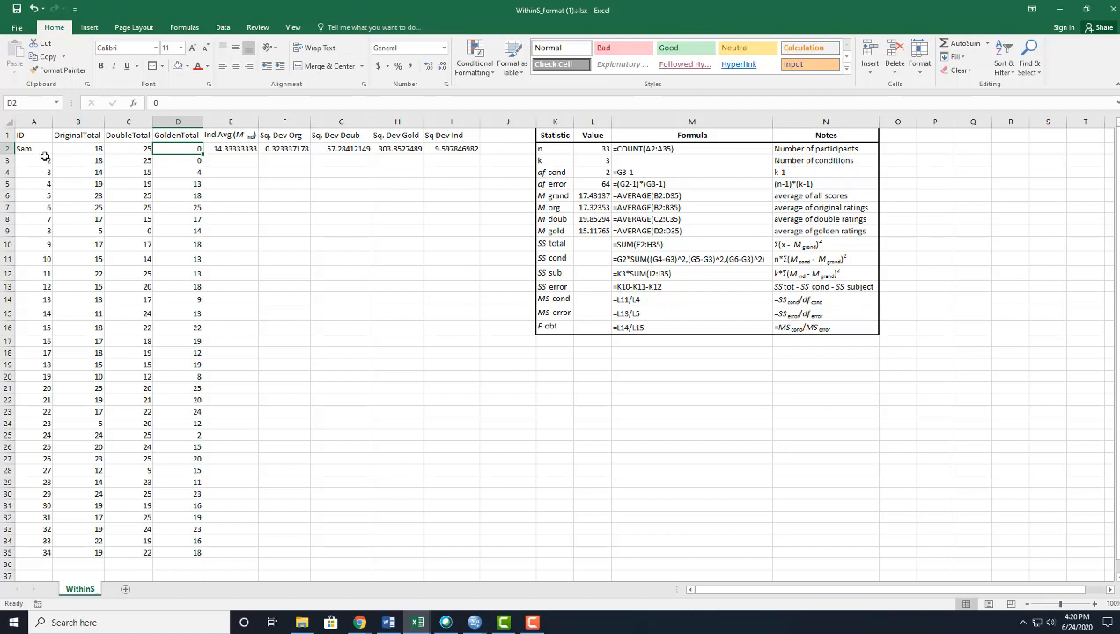
{"action": "left_click_drag", "start_coordinate": [31, 149], "coordinate": [180, 146]}
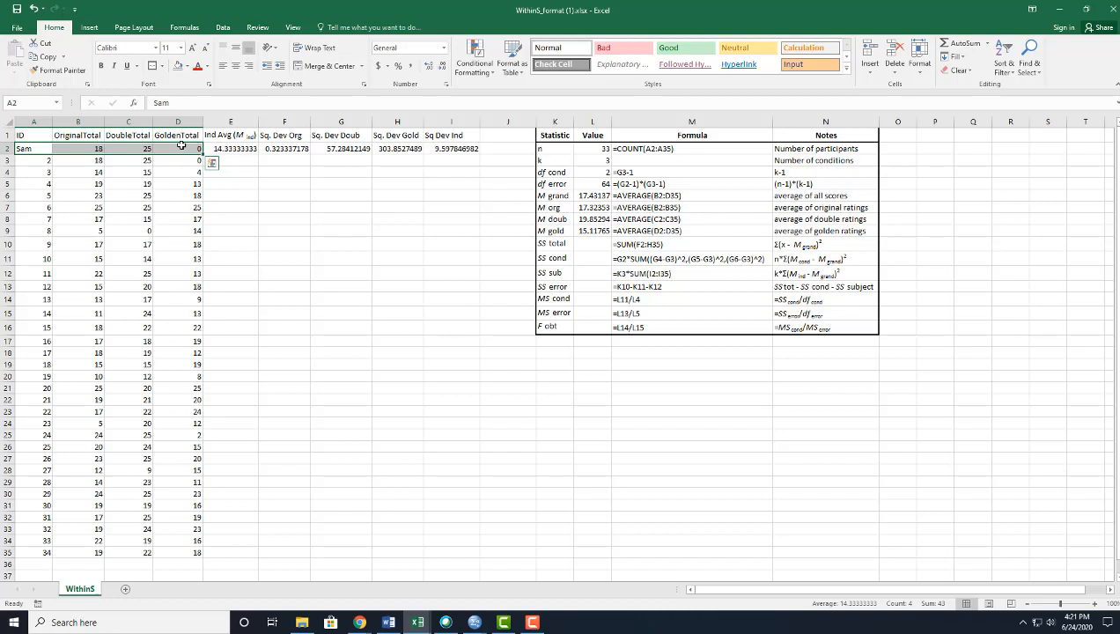
{"action": "left_click_drag", "start_coordinate": [555, 273], "coordinate": [653, 276]}
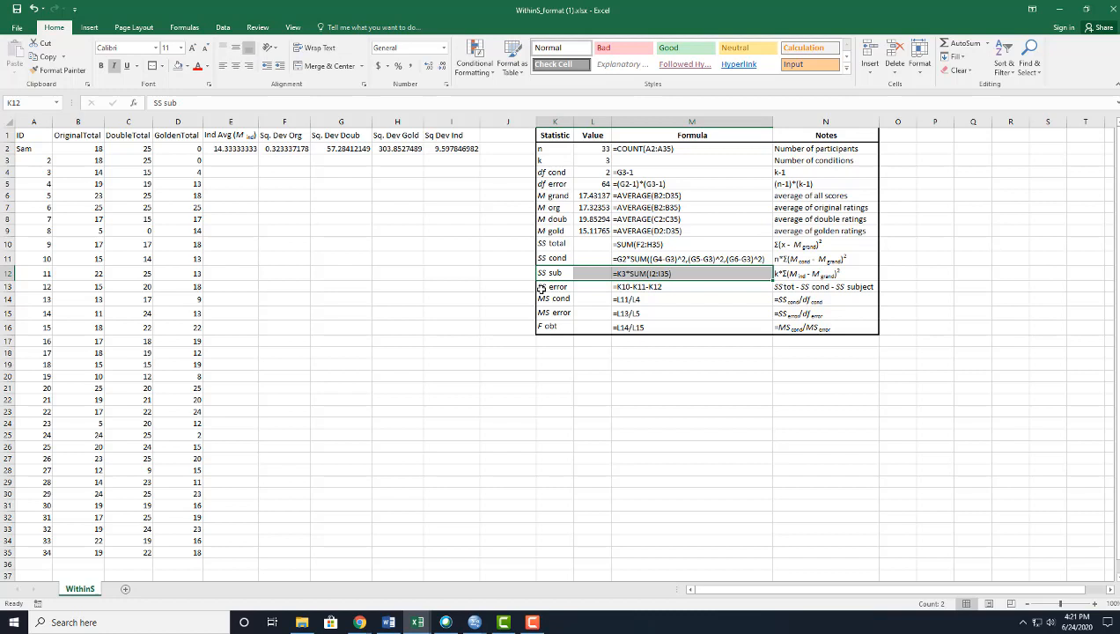
{"action": "left_click", "coordinate": [568, 271]}
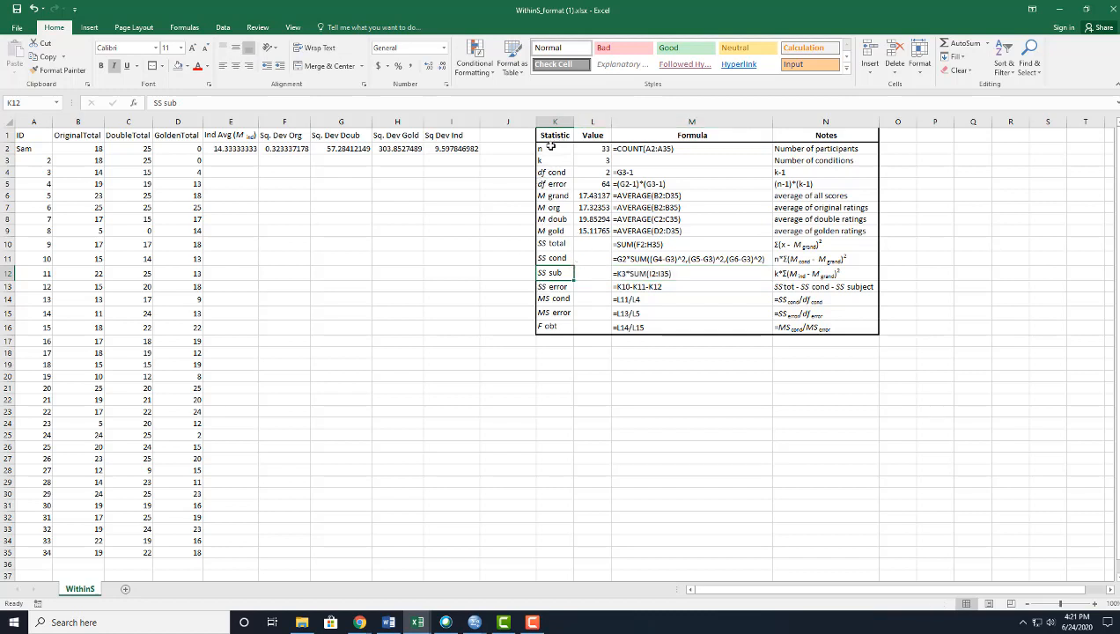
{"action": "left_click_drag", "start_coordinate": [548, 148], "coordinate": [795, 226]}
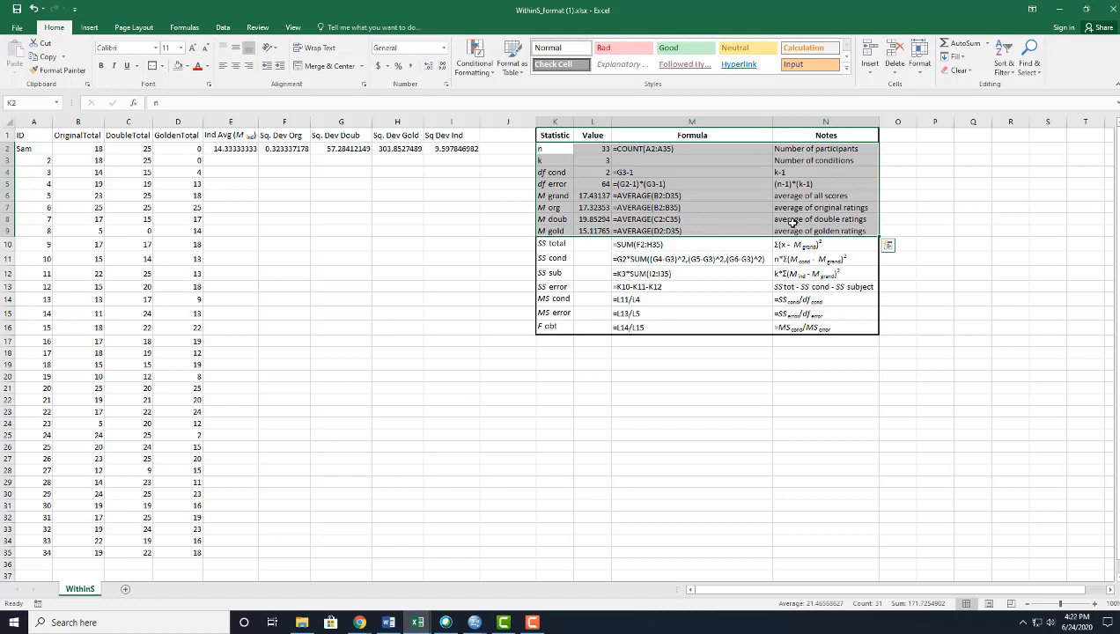
- Inspect the participant count formula in L2, and replace the first participant's name in A2 with the ID 1
{"action": "double_click", "coordinate": [603, 149]}
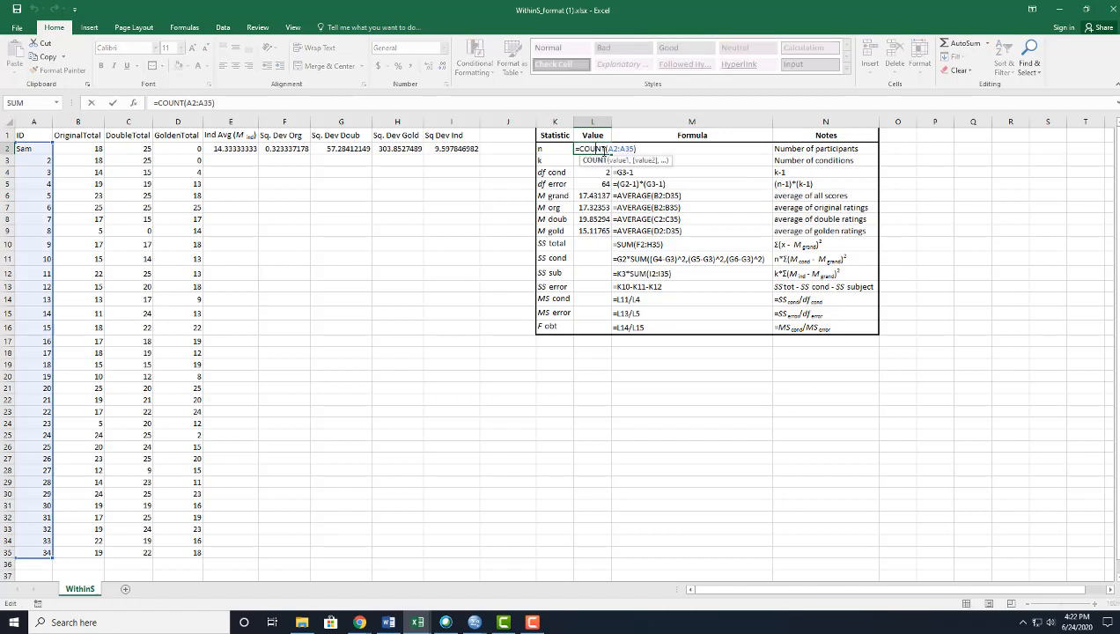
{"action": "key", "text": "Return"}
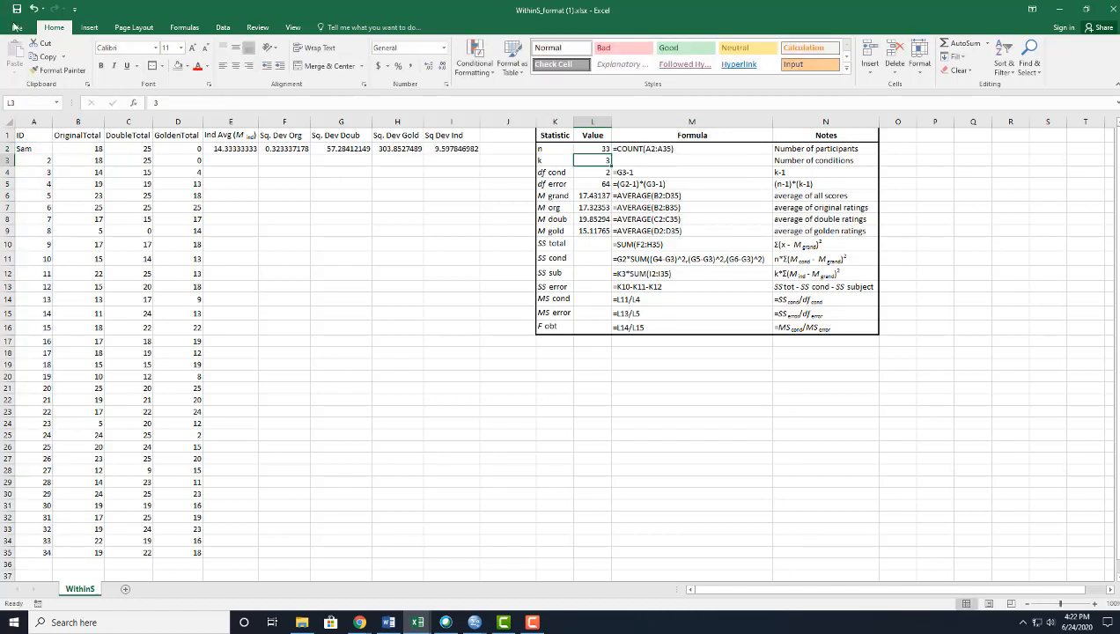
{"action": "left_click", "coordinate": [29, 147]}
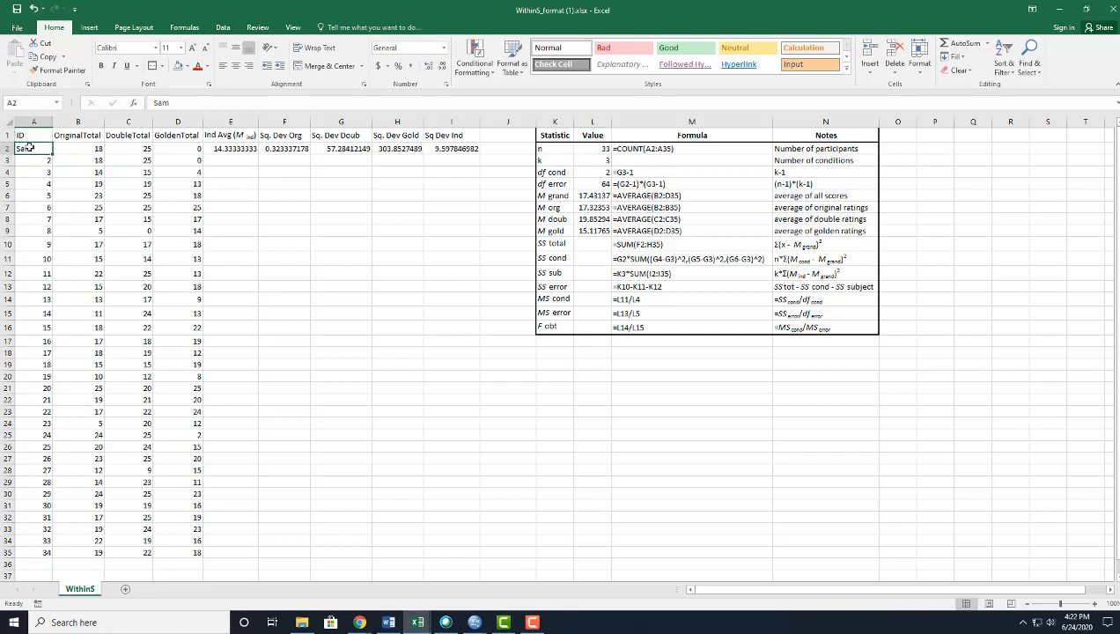
{"action": "type", "text": "13"}
{"action": "key", "text": "Return"}
{"action": "left_click", "coordinate": [29, 148]}
{"action": "type", "text": "1"}
{"action": "key", "text": "Return"}
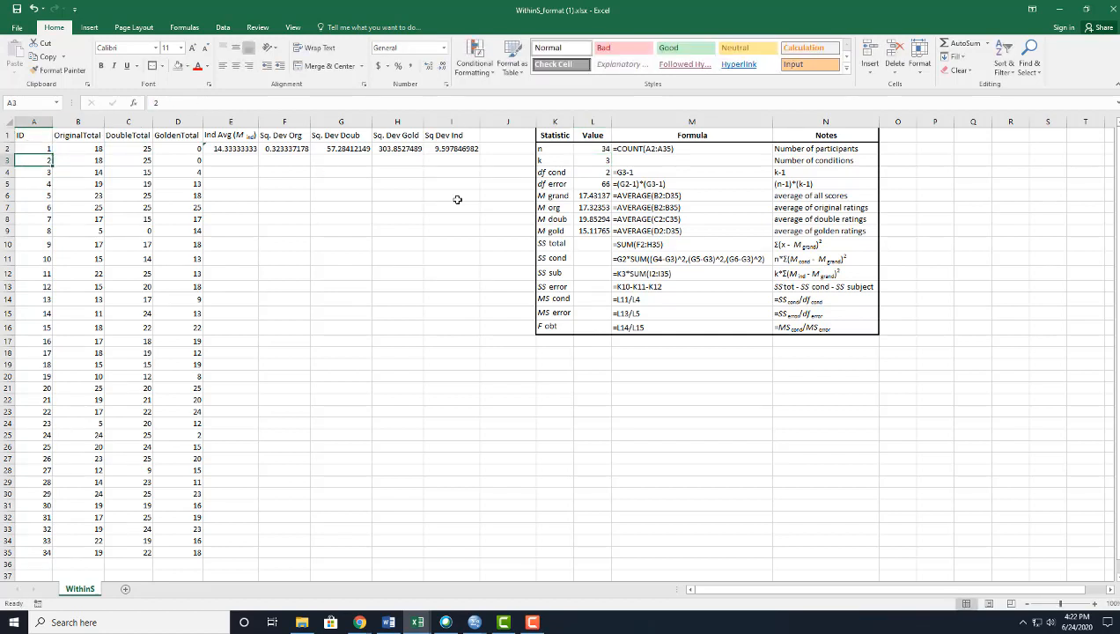
- Check the n and k values against the OriginalTotal, DoubleTotal and GoldenTotal condition columns
{"action": "left_click", "coordinate": [602, 149]}
{"action": "left_click_drag", "start_coordinate": [552, 161], "coordinate": [599, 162]}
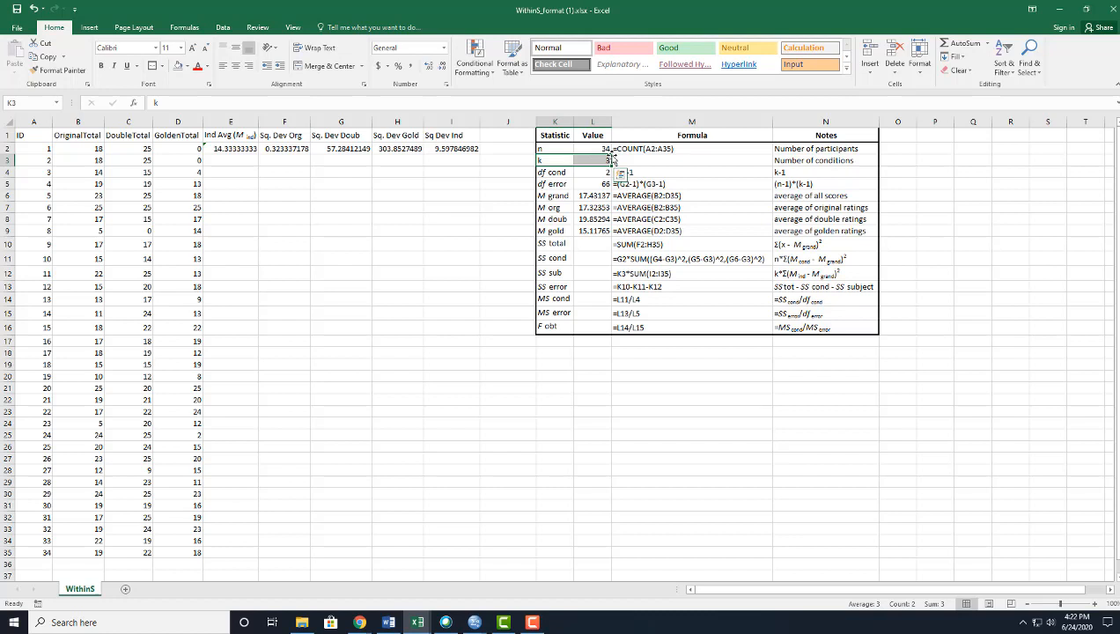
{"action": "left_click_drag", "start_coordinate": [79, 121], "coordinate": [178, 122]}
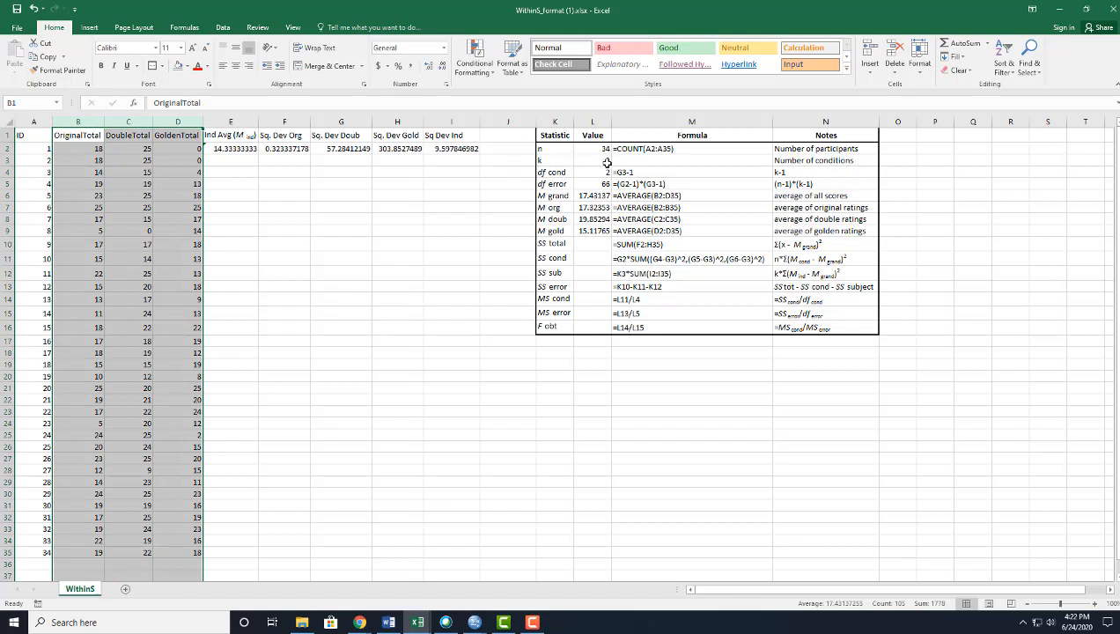
{"action": "left_click", "coordinate": [595, 159]}
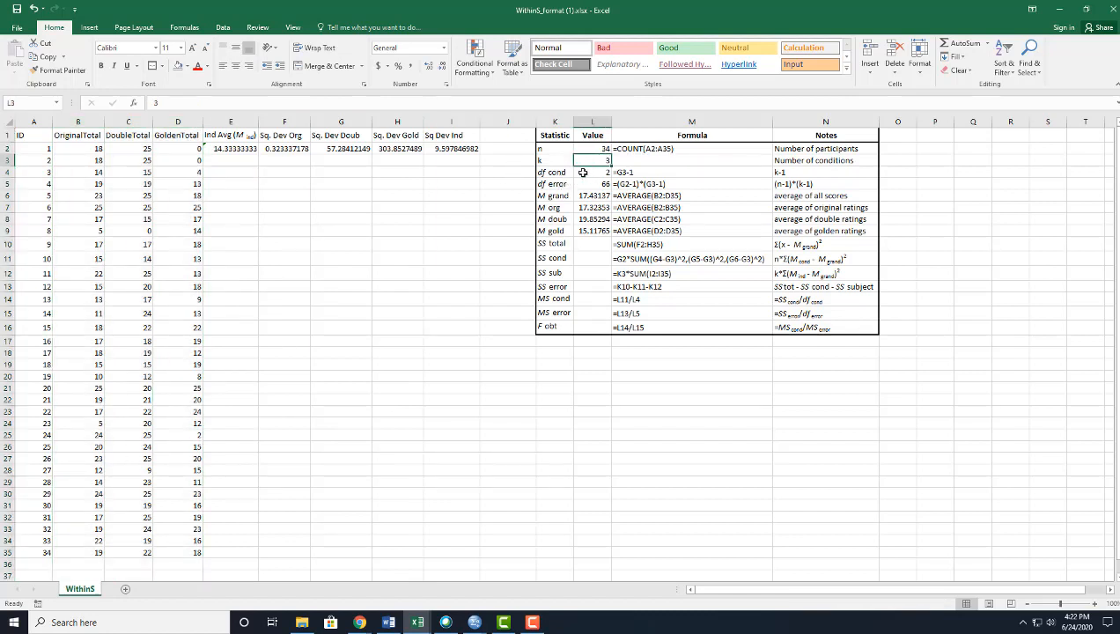
- Inspect the df cond and df error formulas in L4 and L5 without changing them
{"action": "left_click", "coordinate": [588, 174]}
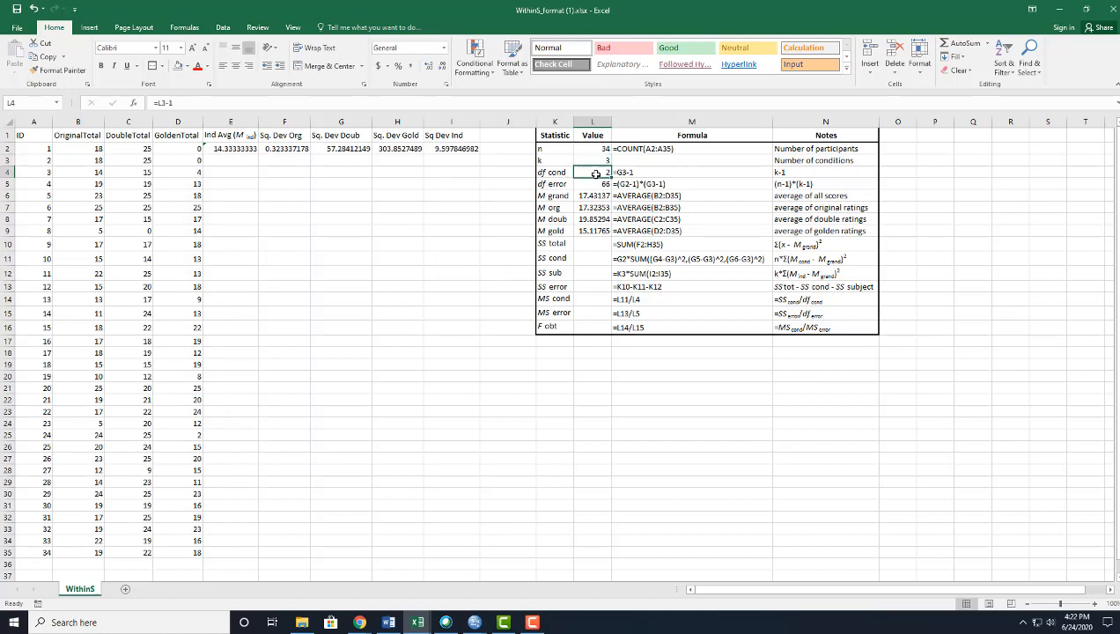
{"action": "double_click", "coordinate": [595, 173]}
{"action": "key", "text": "Return"}
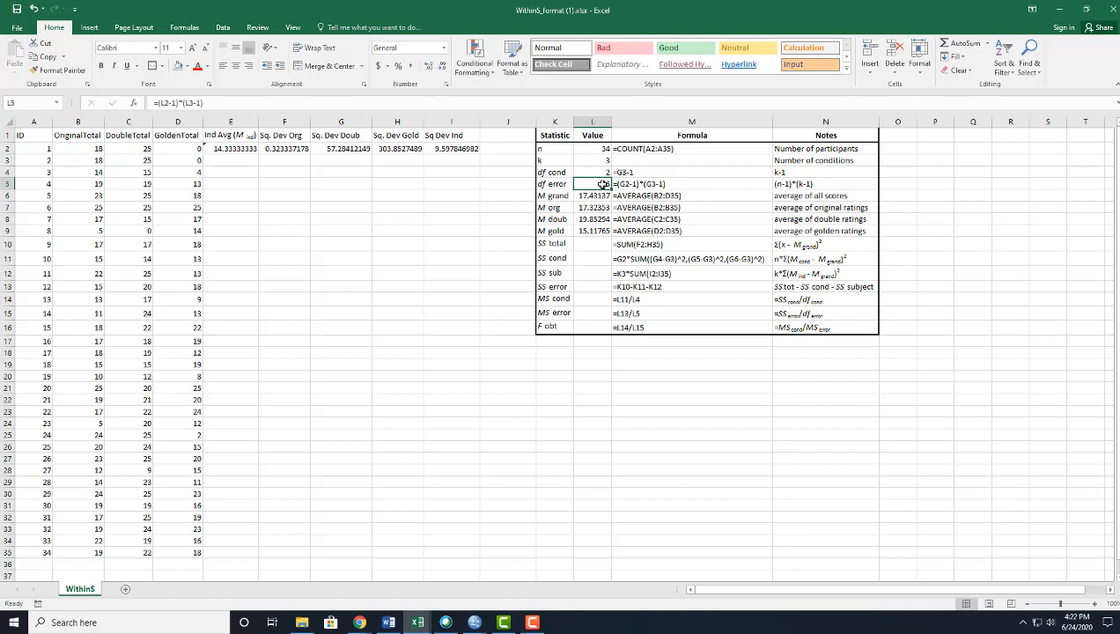
{"action": "double_click", "coordinate": [602, 184]}
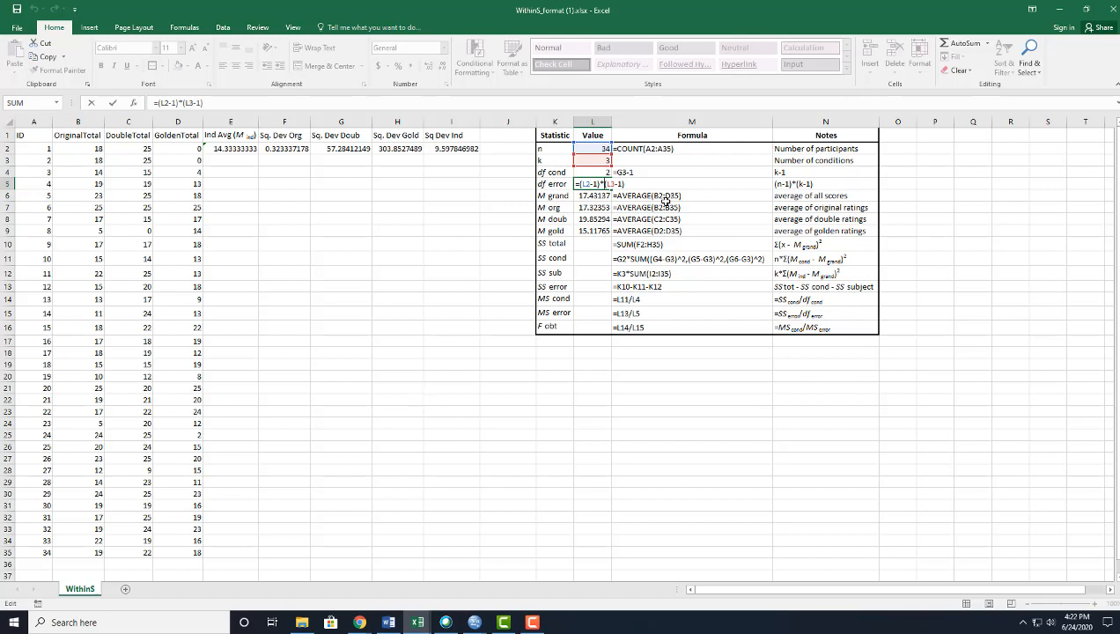
{"action": "key", "text": "Return"}
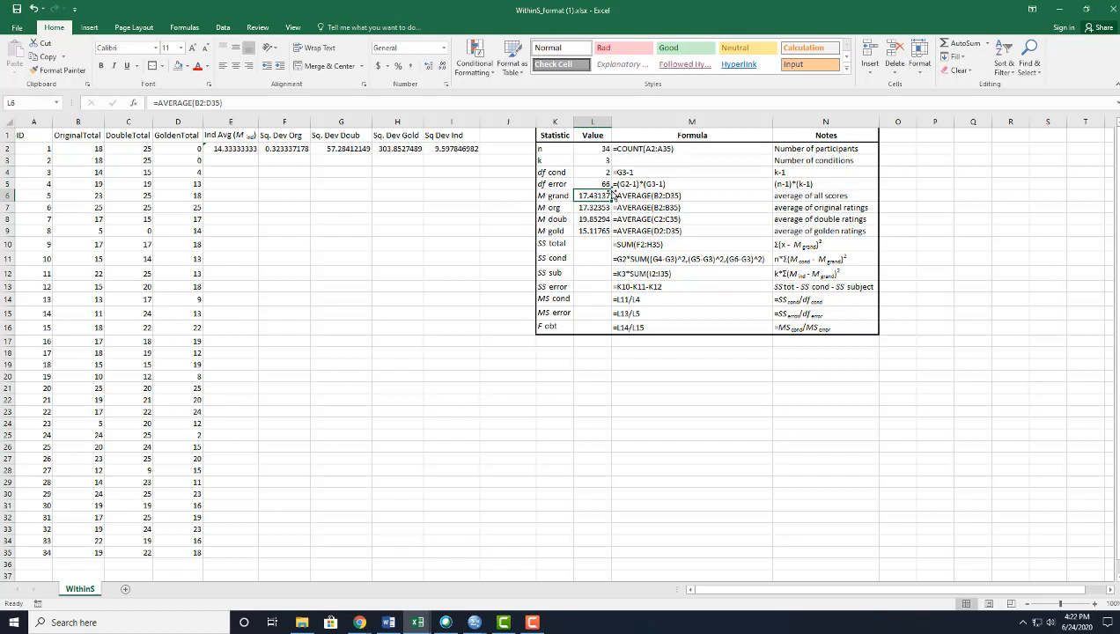
- Inspect which rating ranges the grand, original, double and golden mean formulas in L6:L9 average
{"action": "double_click", "coordinate": [583, 198]}
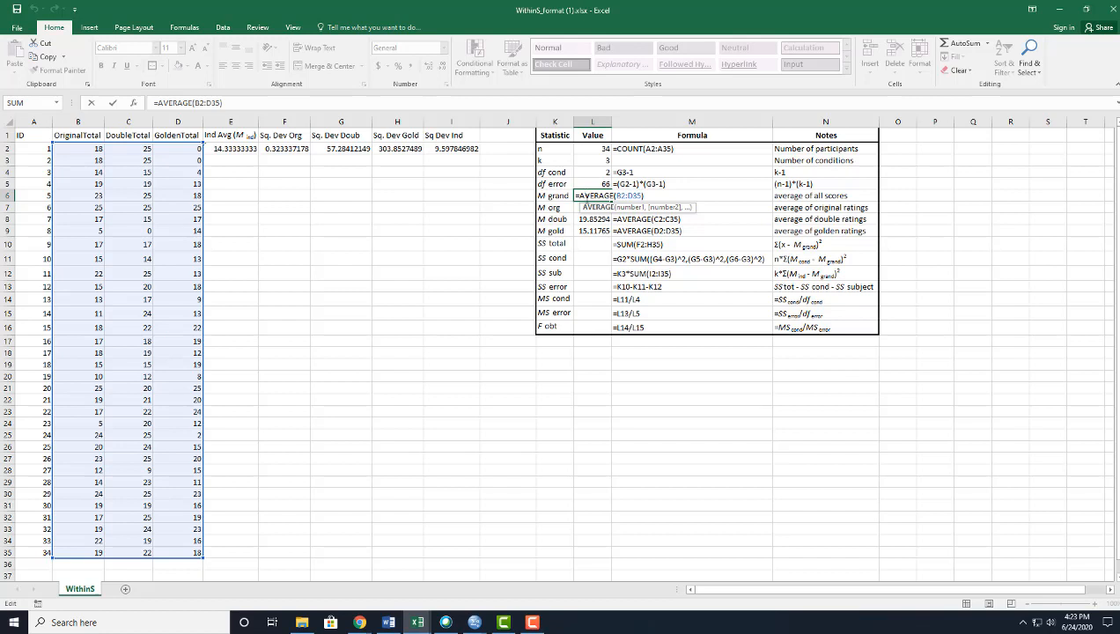
{"action": "key", "text": "Return"}
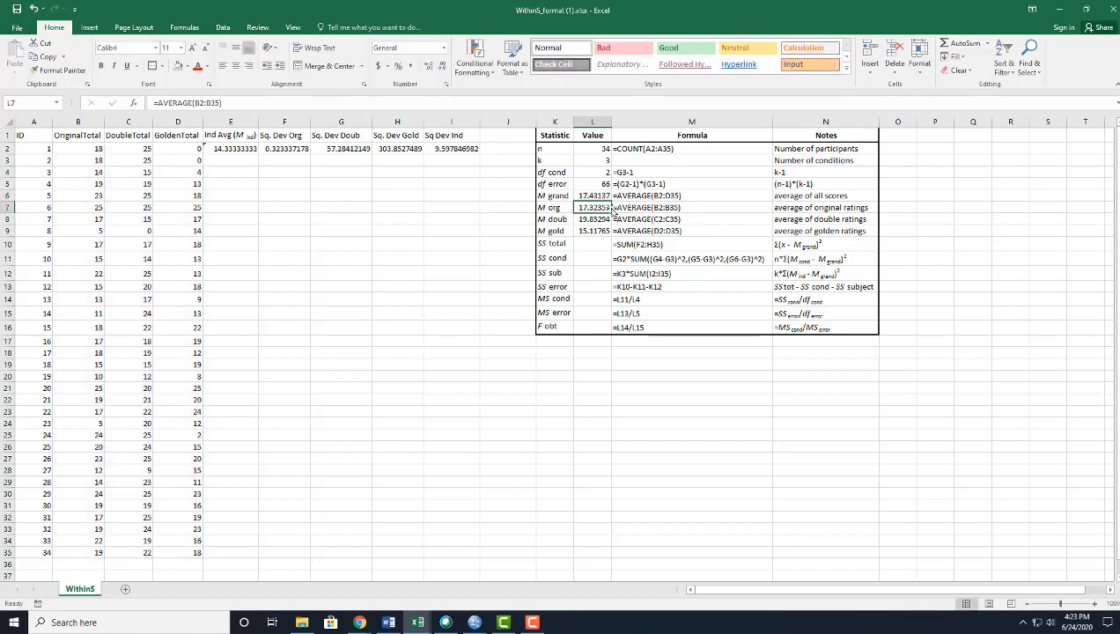
{"action": "double_click", "coordinate": [596, 208]}
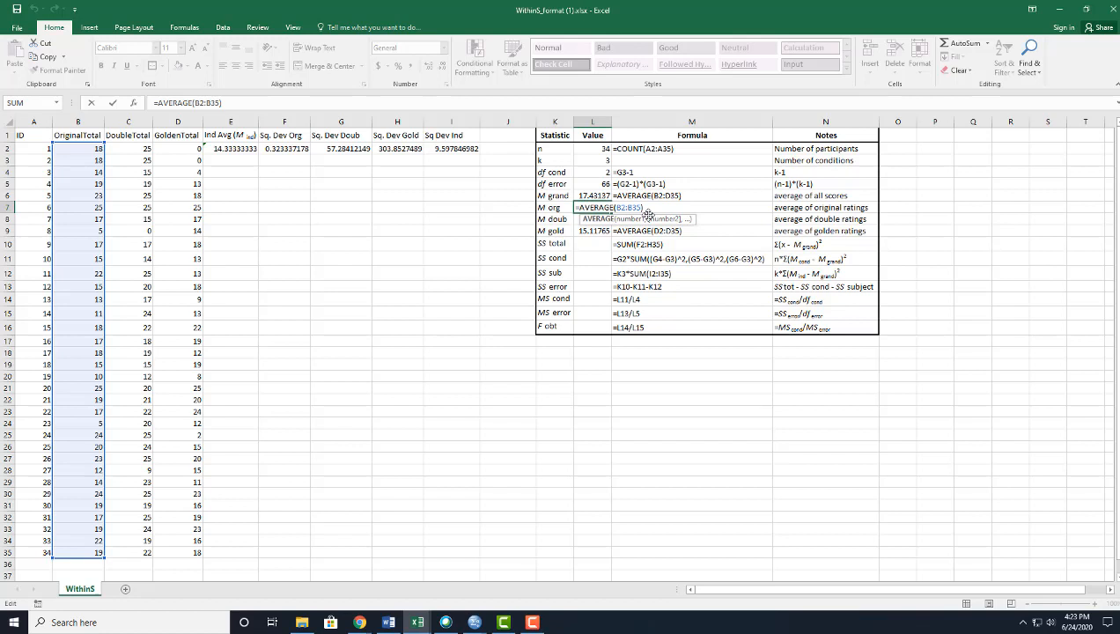
{"action": "key", "text": "Return"}
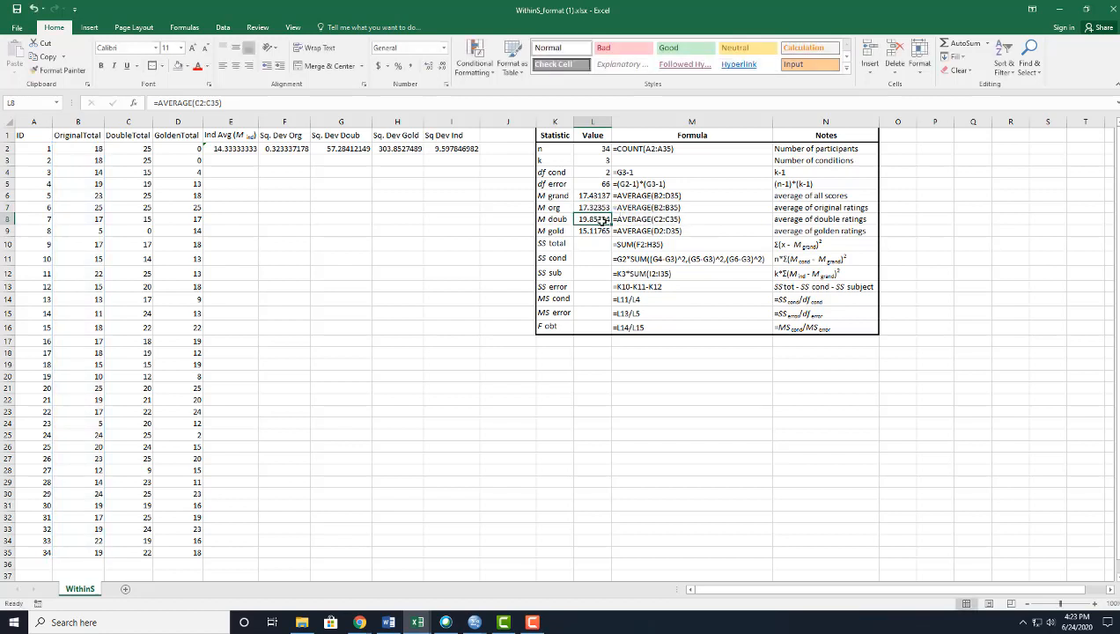
{"action": "double_click", "coordinate": [601, 221]}
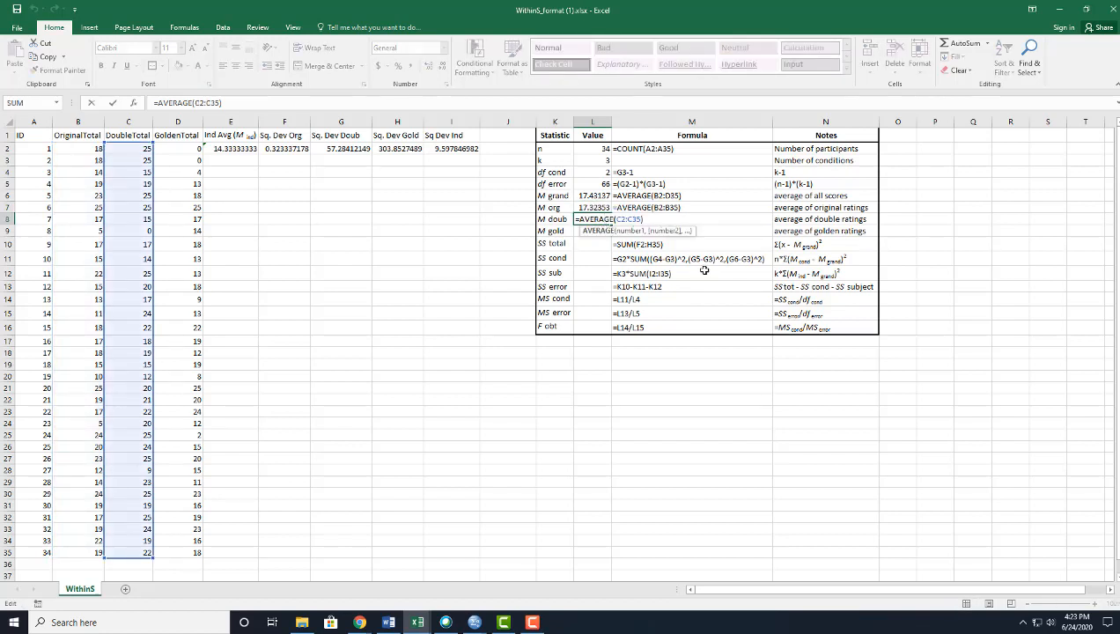
{"action": "key", "text": "Return"}
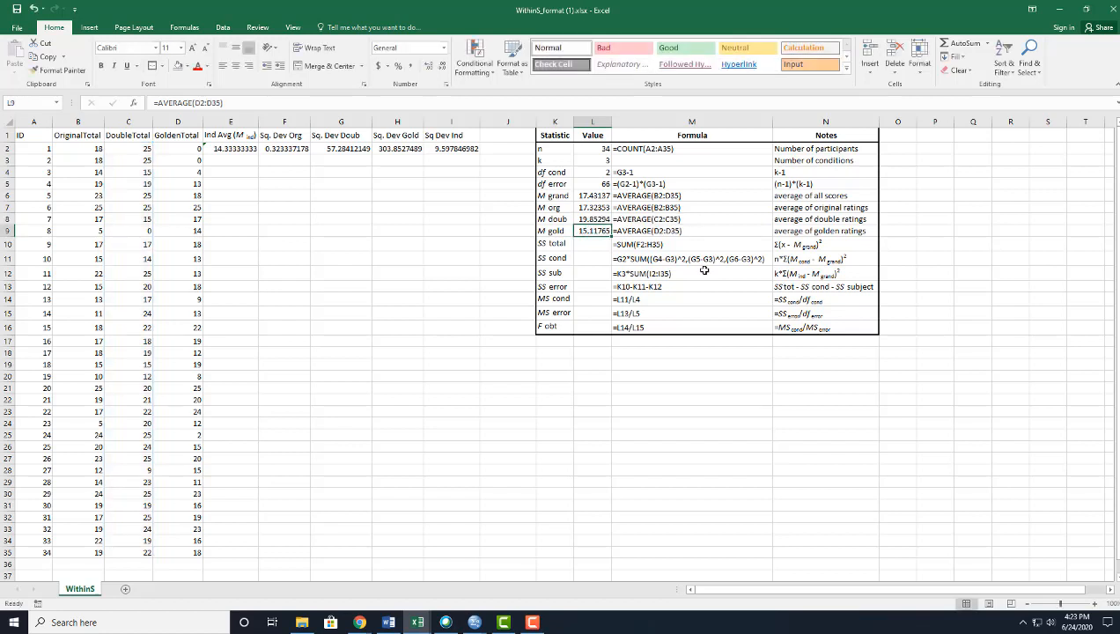
{"action": "double_click", "coordinate": [596, 232]}
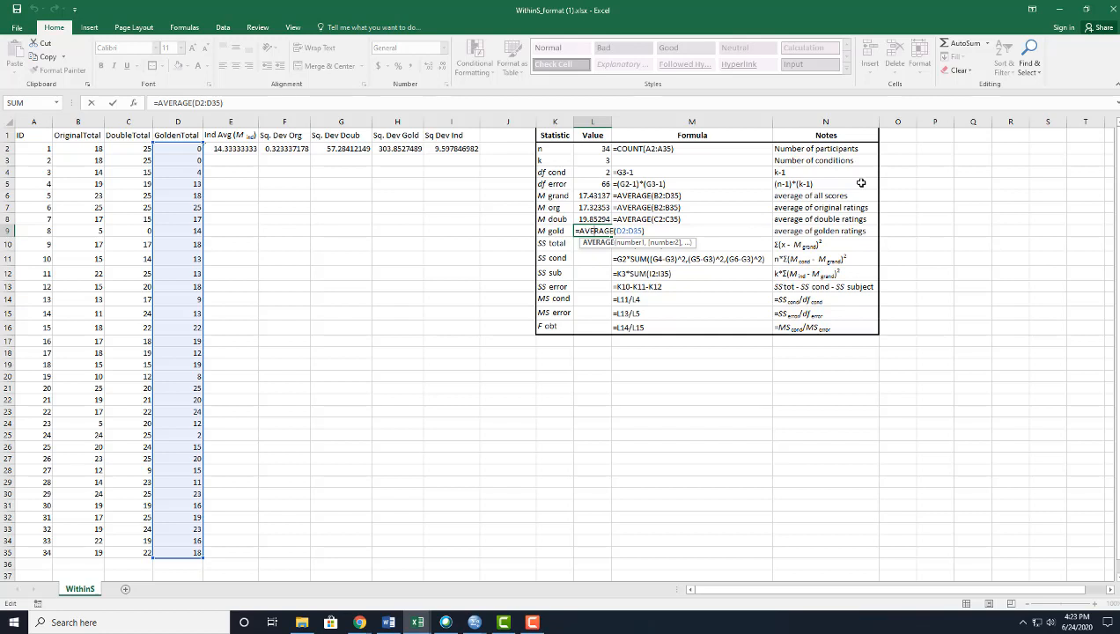
{"action": "key", "text": "Return"}
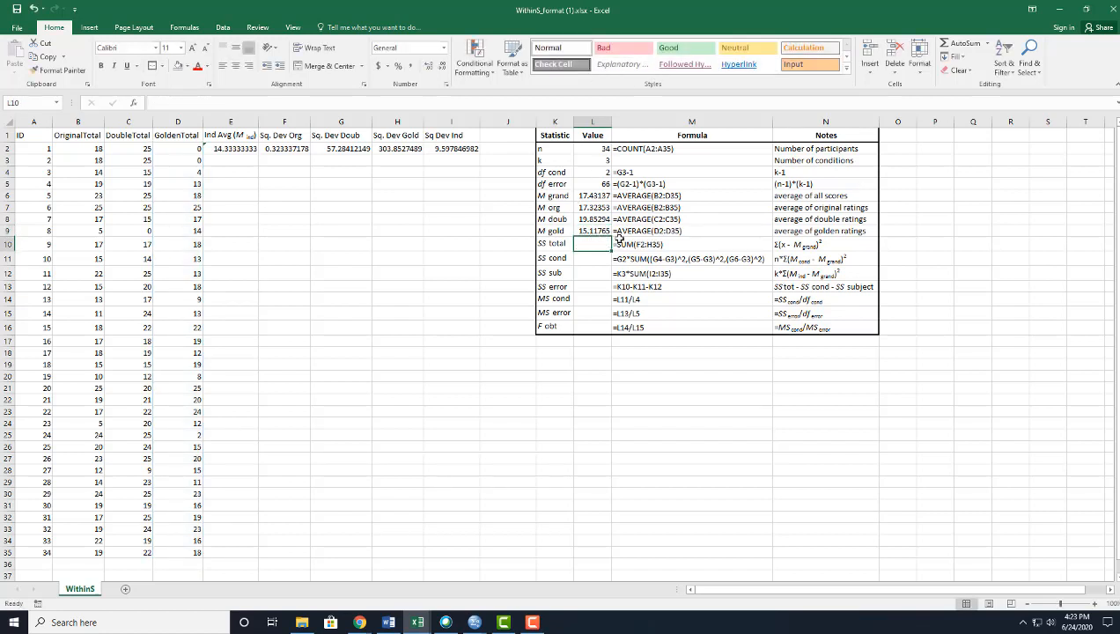
- Examine the SS total formula text in M10 and the ratings of the second and third participants in B3:D4
{"action": "double_click", "coordinate": [664, 245]}
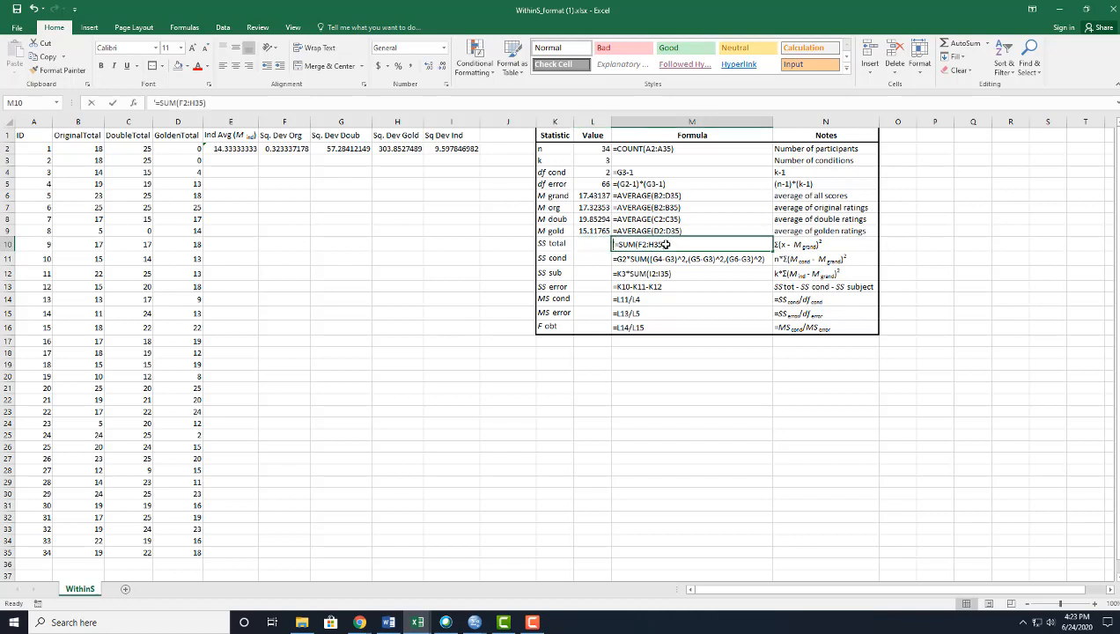
{"action": "left_click_drag", "start_coordinate": [678, 246], "coordinate": [611, 246]}
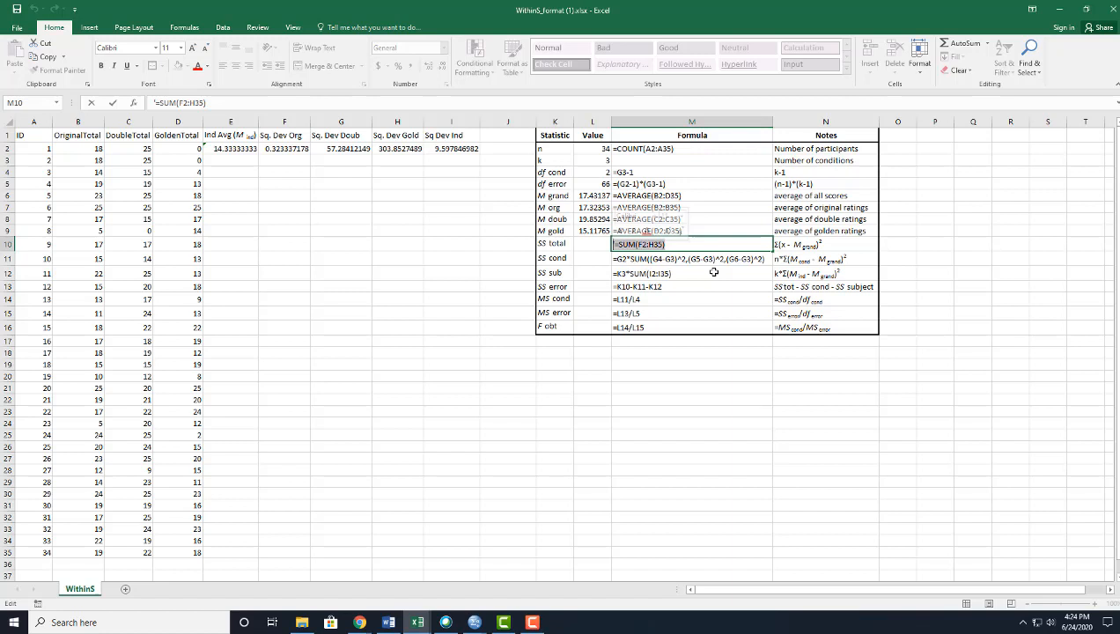
{"action": "key", "text": "Return"}
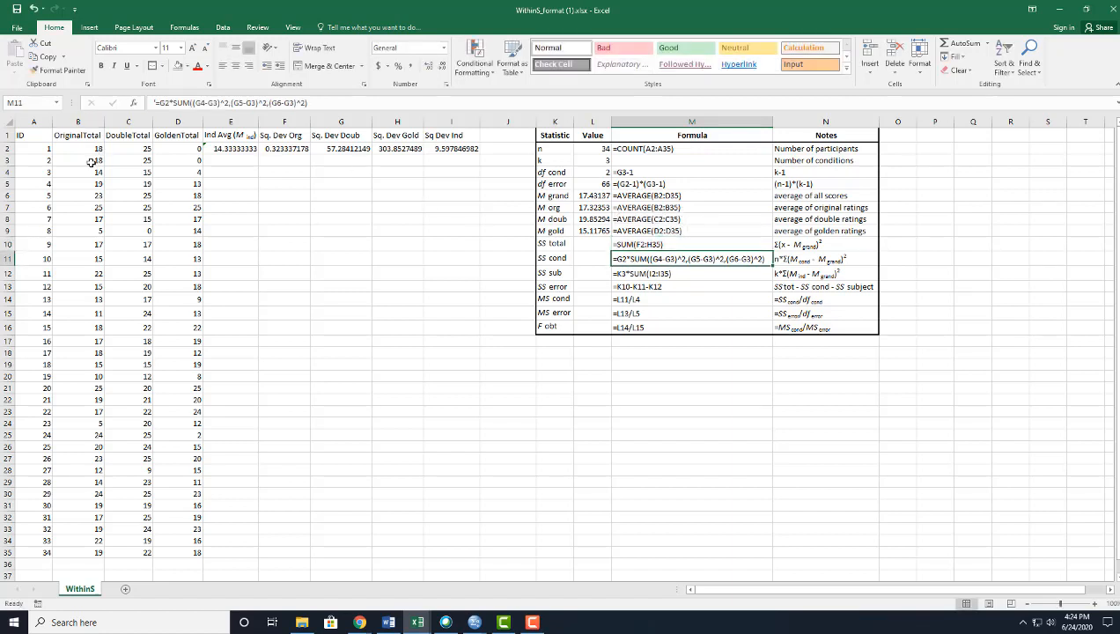
{"action": "left_click_drag", "start_coordinate": [90, 162], "coordinate": [192, 161]}
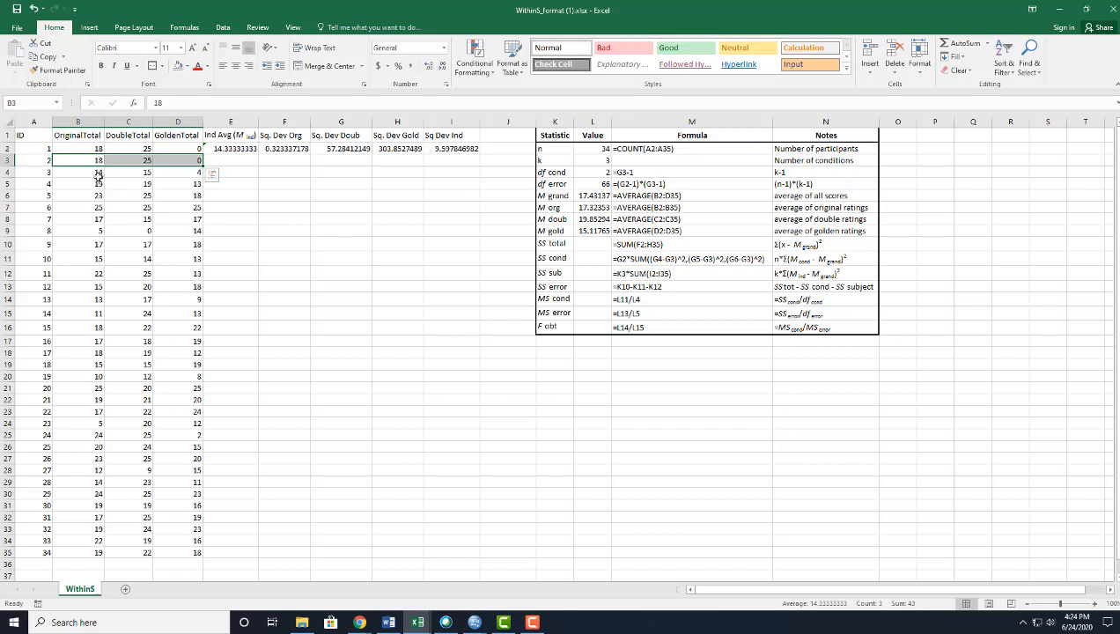
{"action": "left_click_drag", "start_coordinate": [97, 173], "coordinate": [182, 173]}
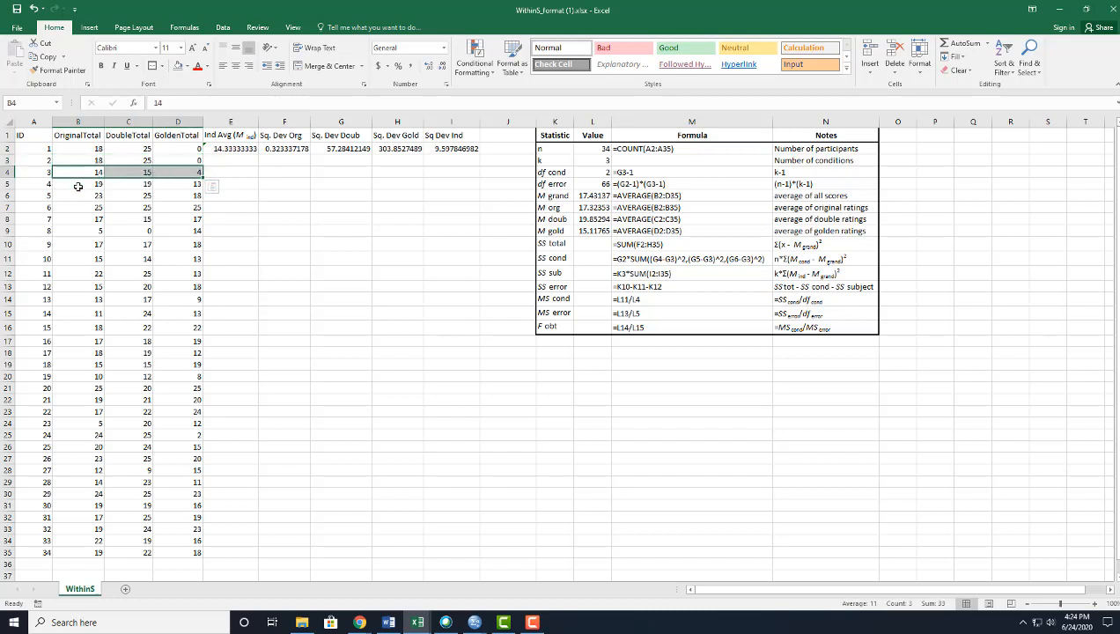
- Inspect the squared deviation formulas for the original, double and golden ratings in F2, G2 and H2
{"action": "left_click", "coordinate": [291, 151]}
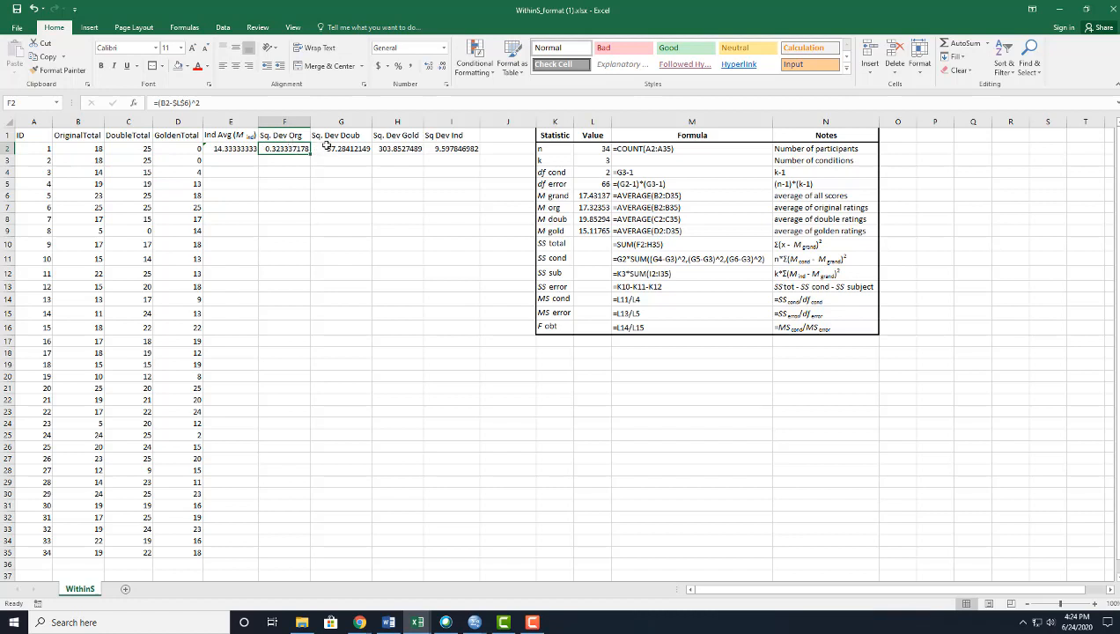
{"action": "double_click", "coordinate": [279, 148]}
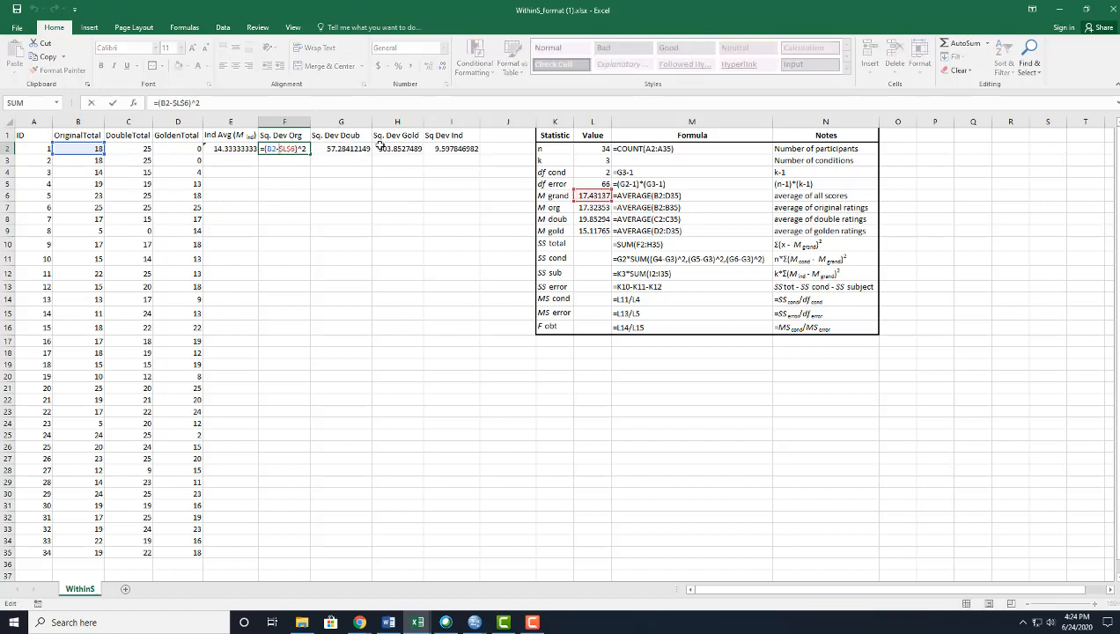
{"action": "key", "text": "Return"}
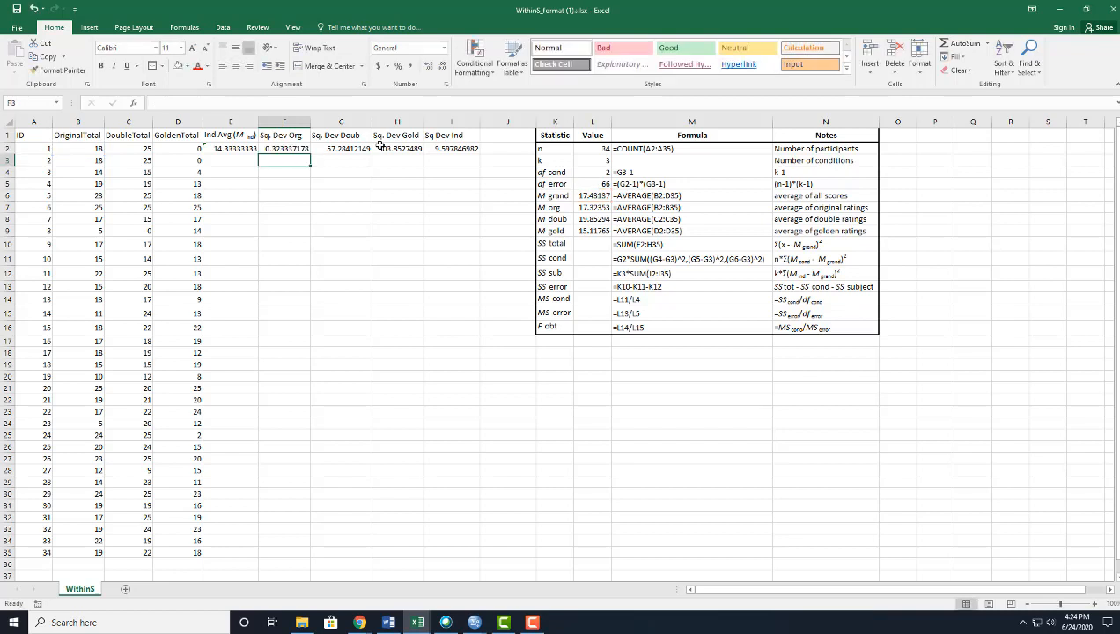
{"action": "left_click", "coordinate": [327, 148]}
{"action": "double_click", "coordinate": [327, 149]}
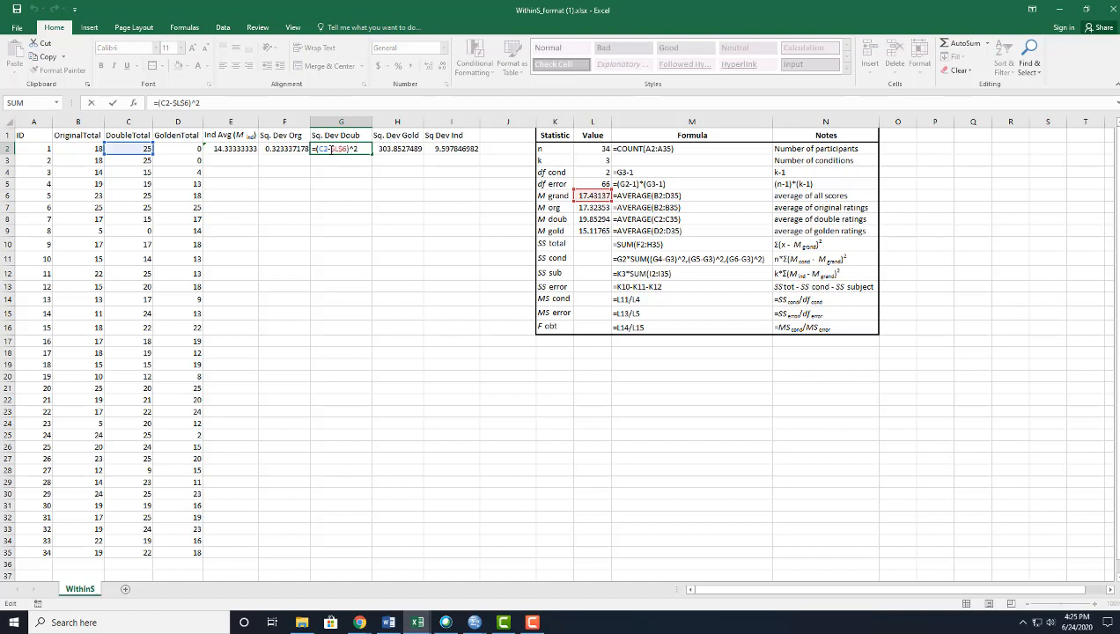
{"action": "key", "text": "Return"}
{"action": "double_click", "coordinate": [392, 148]}
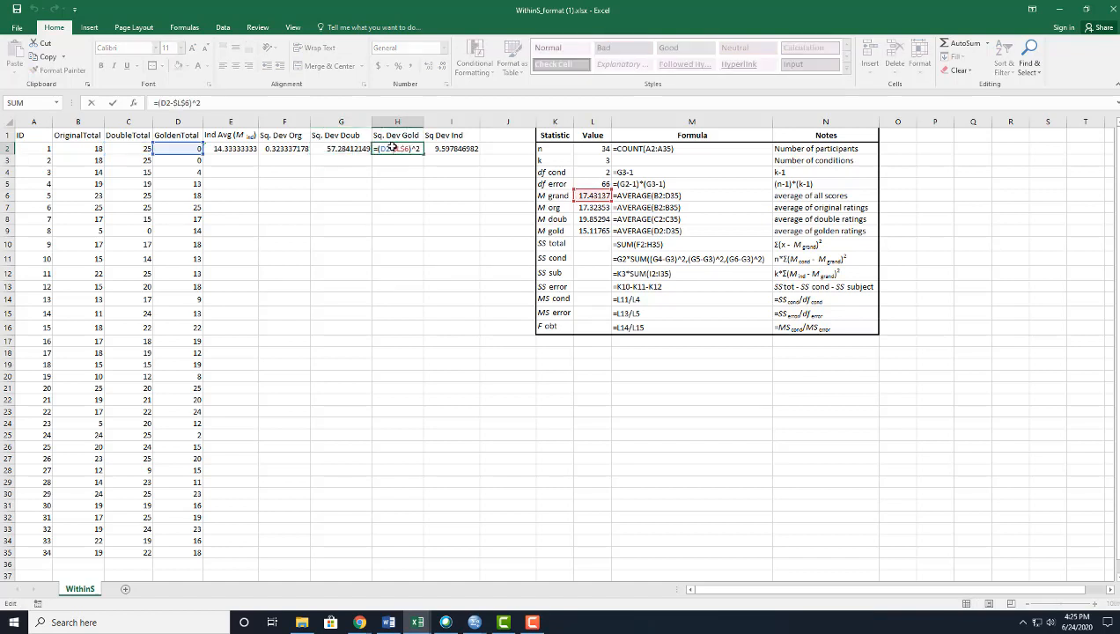
{"action": "key", "text": "Return"}
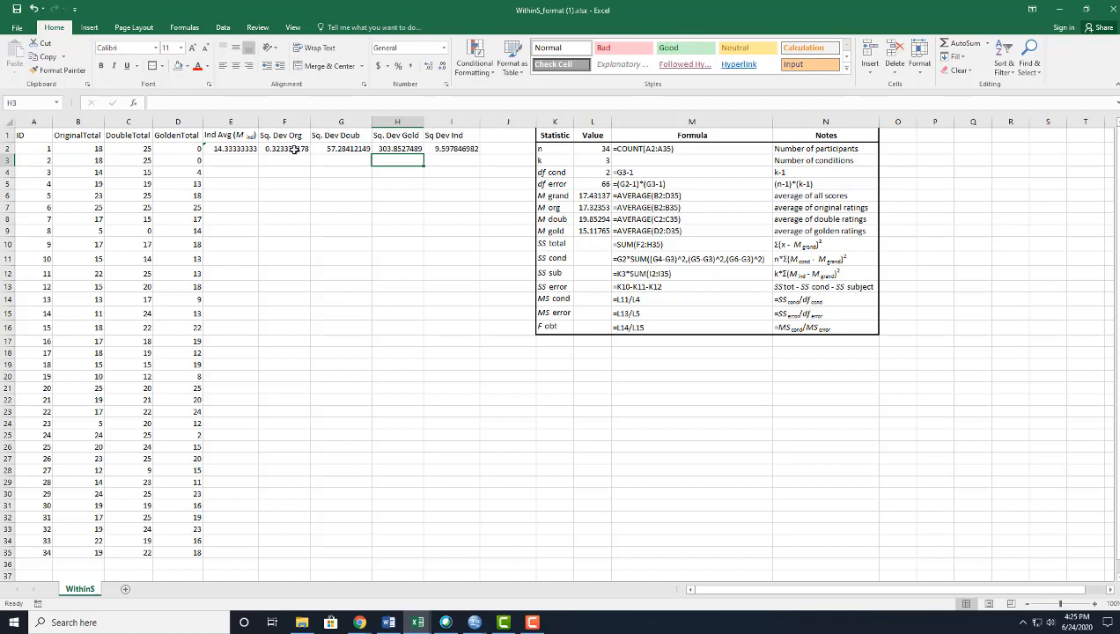
- Fill the squared deviation formulas in F2:H2 down to row 35 and calculate SS total in L10 with =SUM(F2:H35)
{"action": "left_click_drag", "start_coordinate": [294, 149], "coordinate": [402, 554]}
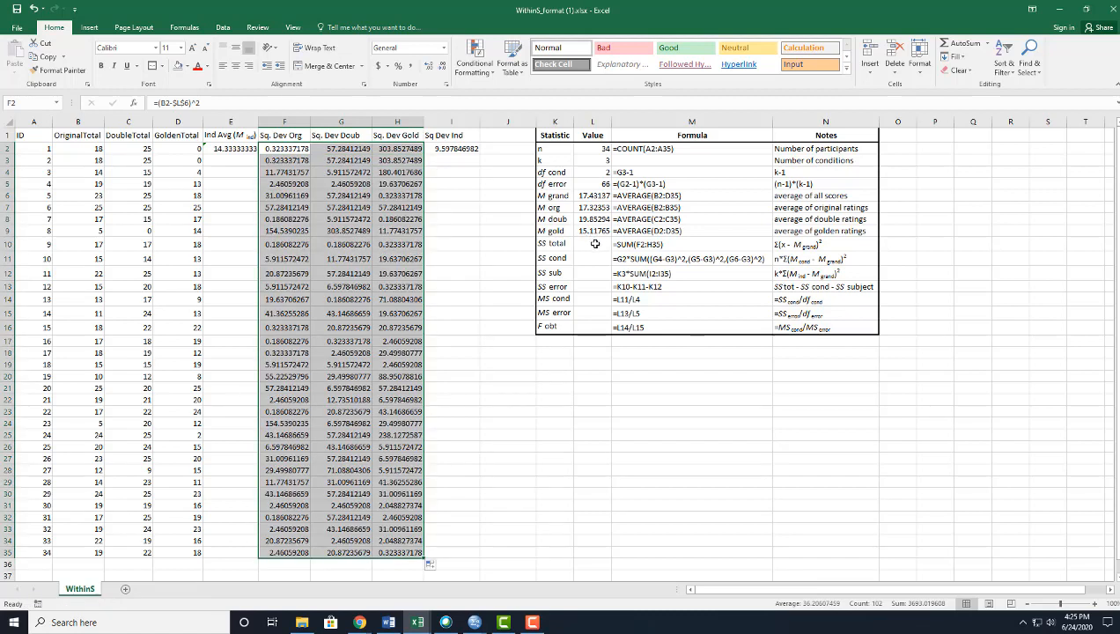
{"action": "left_click", "coordinate": [595, 244]}
{"action": "type", "text": "=sum("}
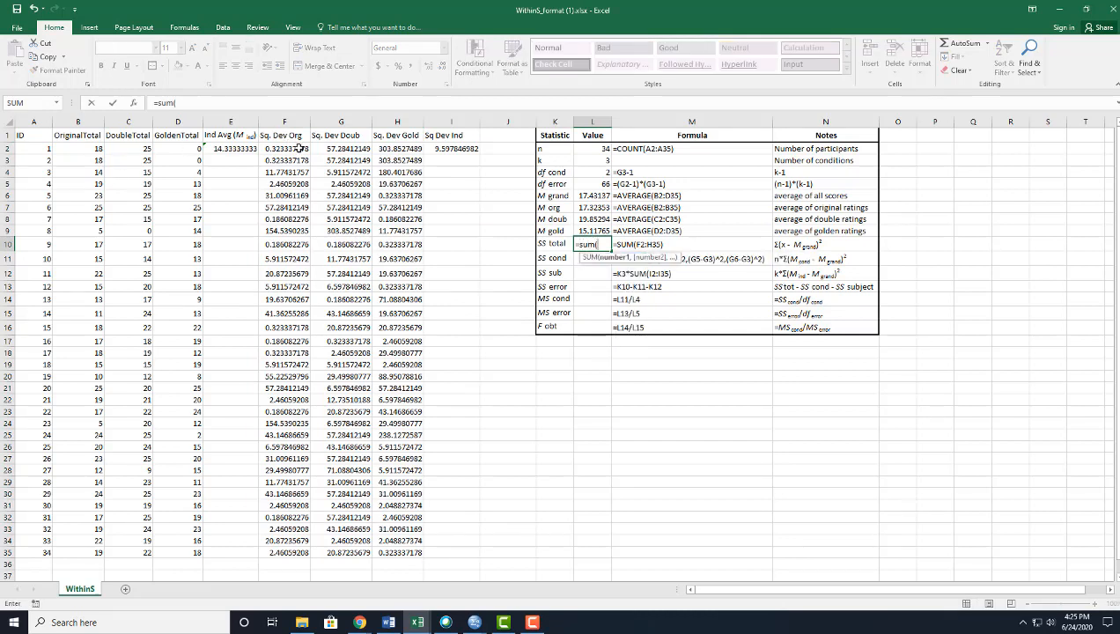
{"action": "left_click_drag", "start_coordinate": [297, 149], "coordinate": [401, 552]}
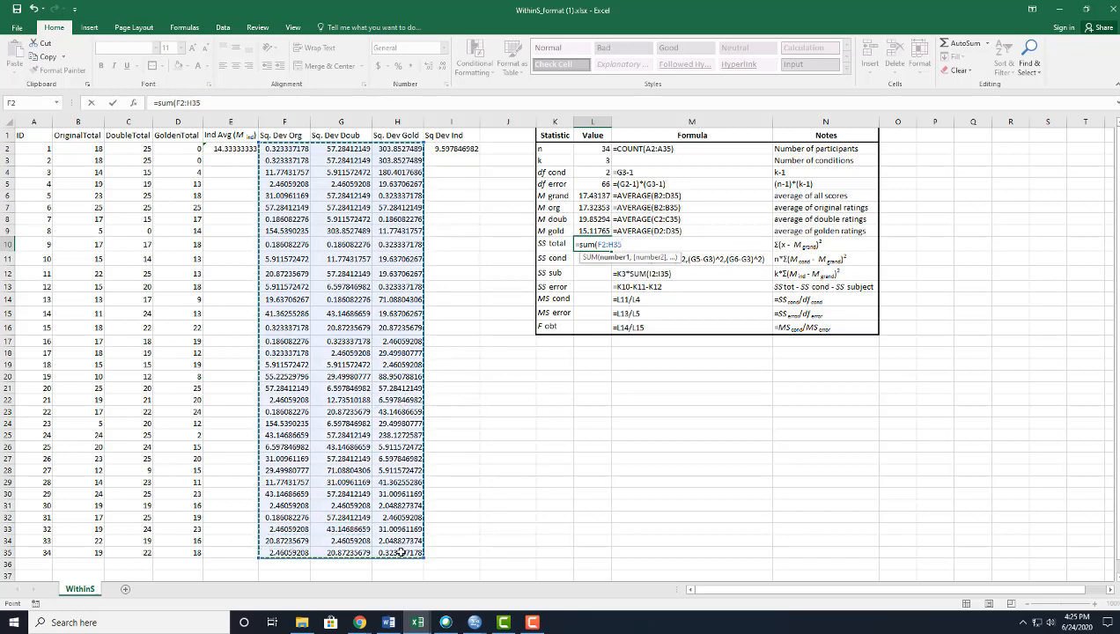
{"action": "type", "text": ")"}
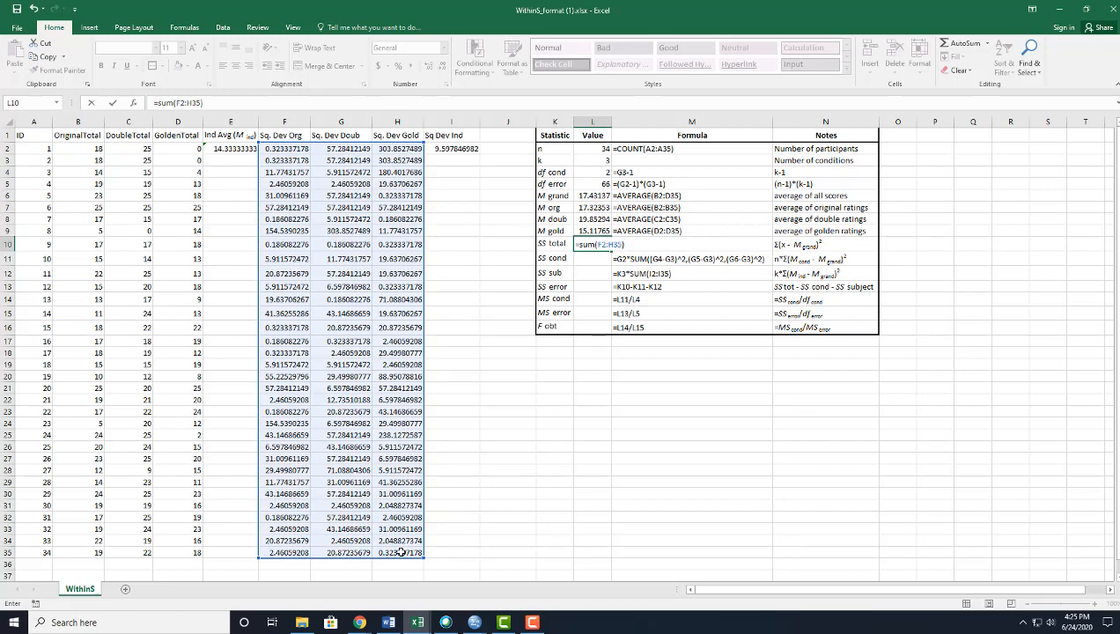
{"action": "key", "text": "Return"}
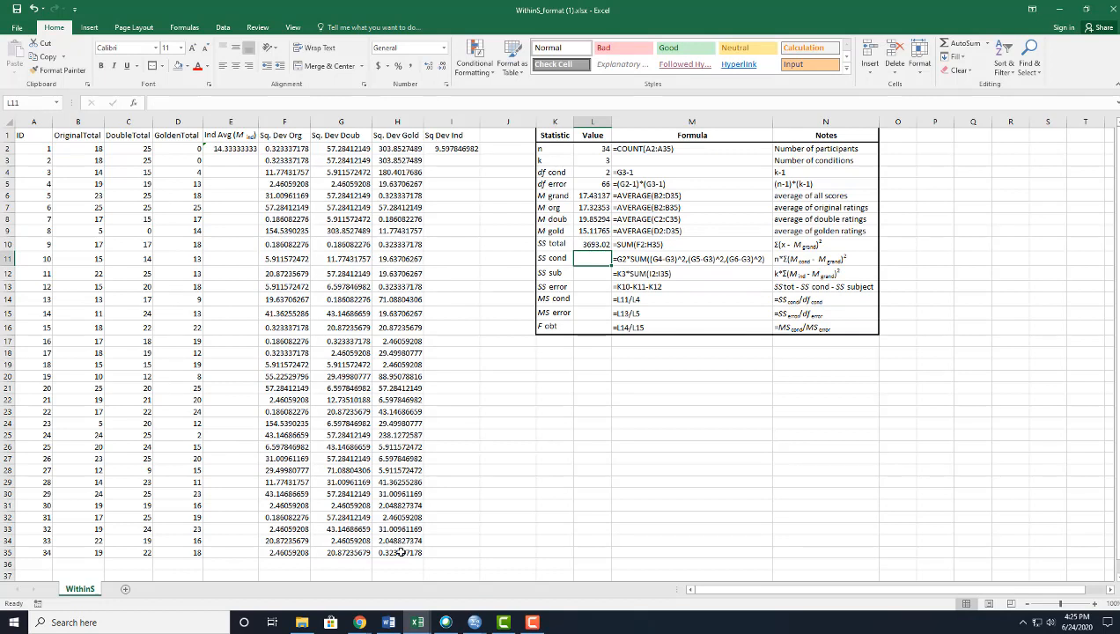
- Examine the SS cond formula text in M11 and compare the condition means in L7:L9 with the grand mean in L6
{"action": "left_click", "coordinate": [655, 261]}
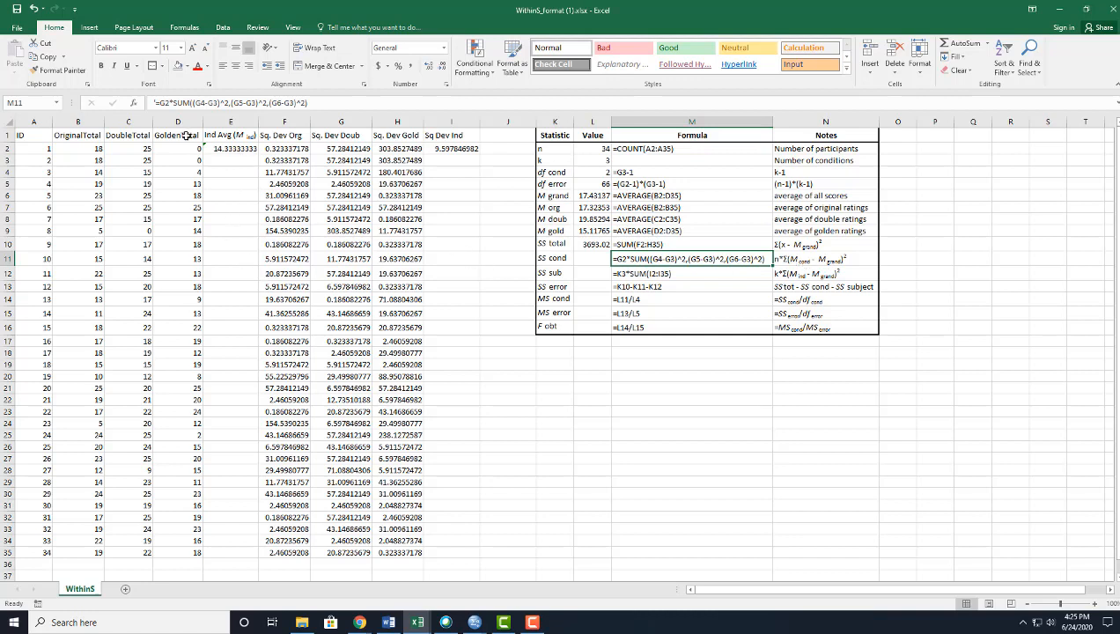
{"action": "left_click", "coordinate": [86, 122]}
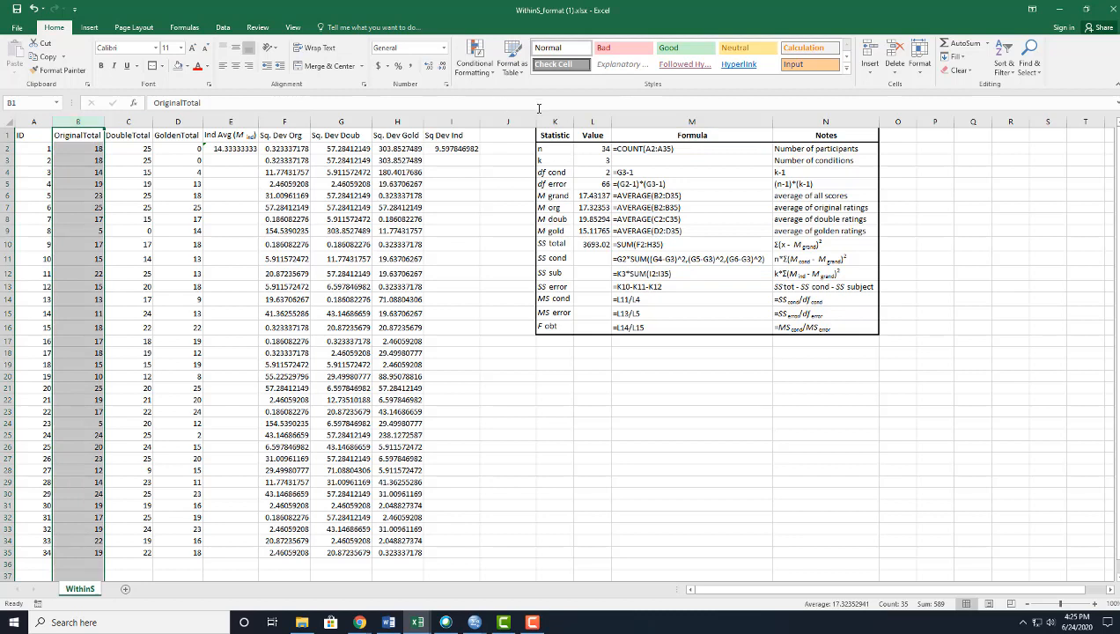
{"action": "left_click", "coordinate": [596, 204]}
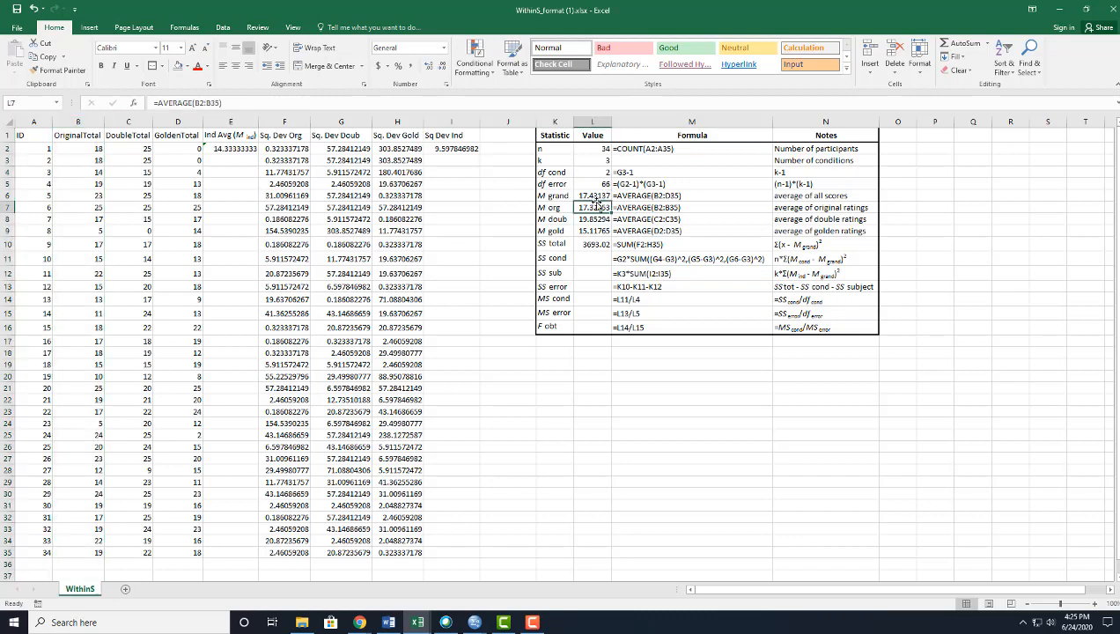
{"action": "left_click", "coordinate": [589, 196]}
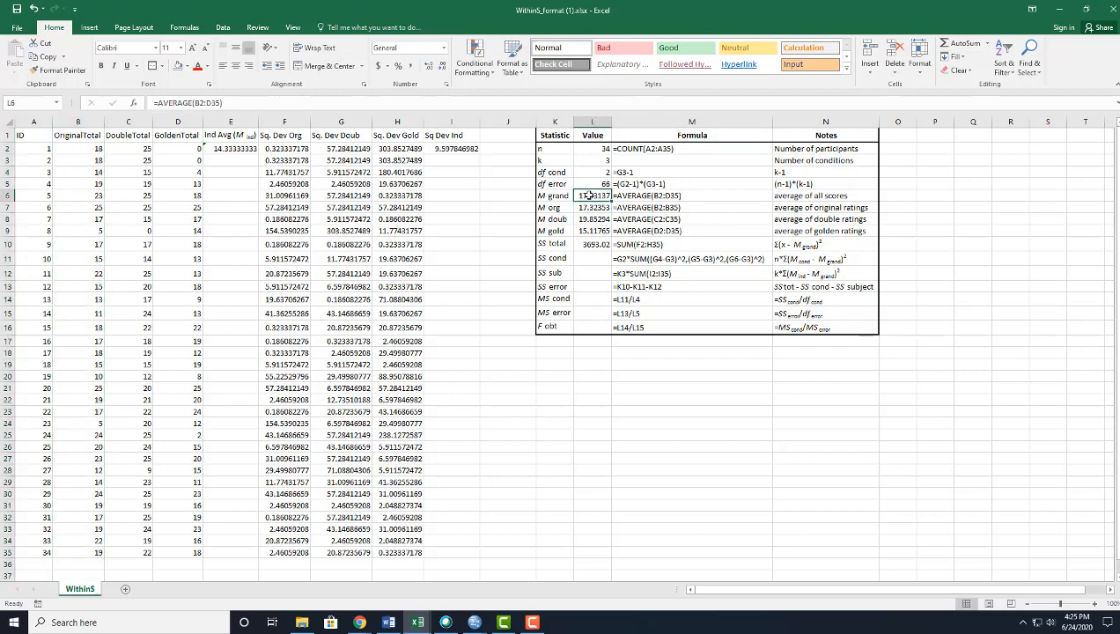
{"action": "left_click", "coordinate": [590, 220]}
{"action": "left_click", "coordinate": [588, 207]}
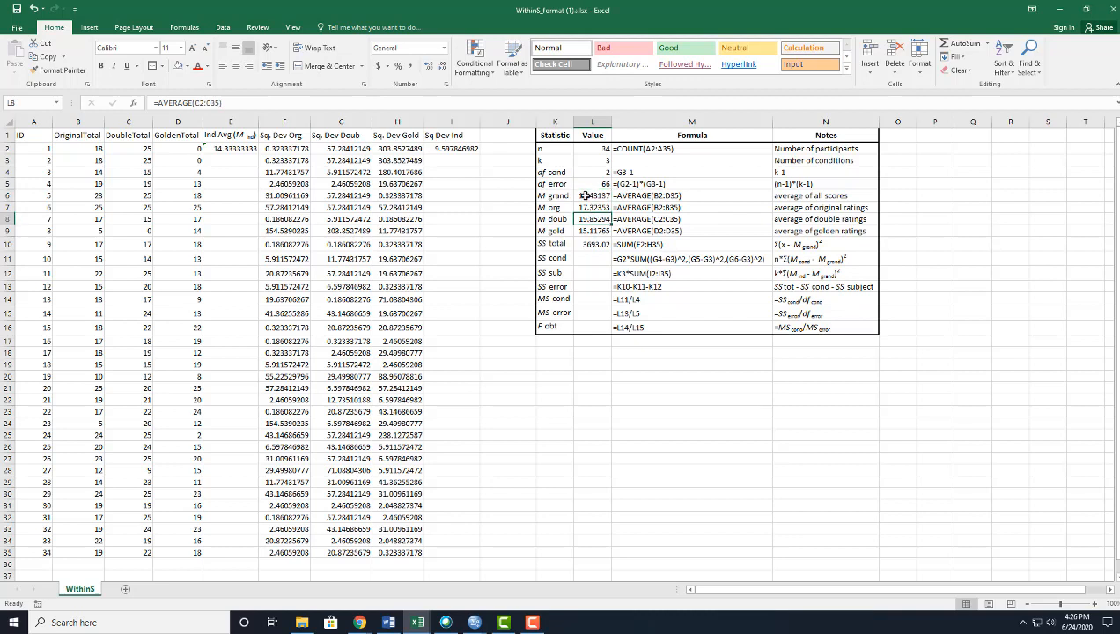
{"action": "left_click", "coordinate": [584, 196]}
{"action": "left_click", "coordinate": [595, 231]}
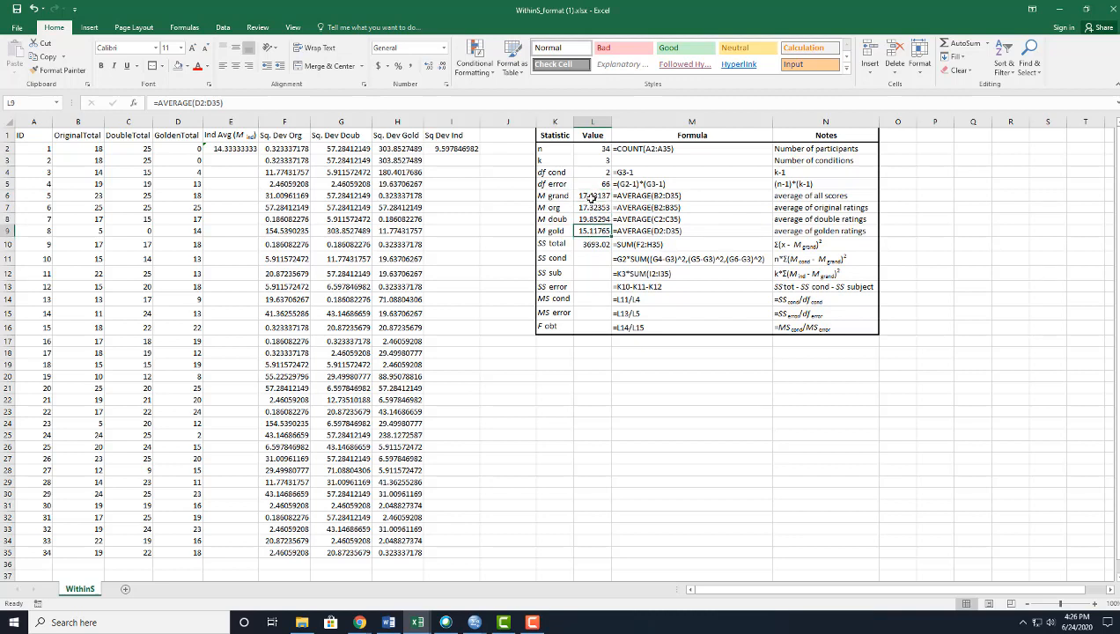
{"action": "left_click", "coordinate": [588, 196]}
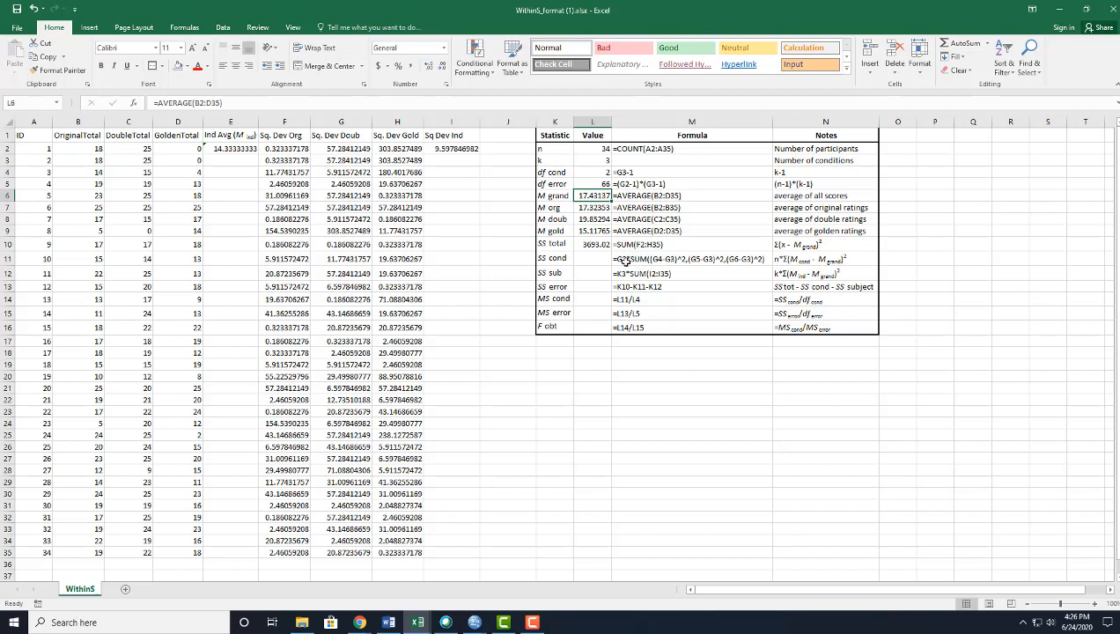
- Examine the n multiplier in the SS cond note in N11 without changing the text
{"action": "left_click", "coordinate": [774, 259]}
{"action": "double_click", "coordinate": [774, 259]}
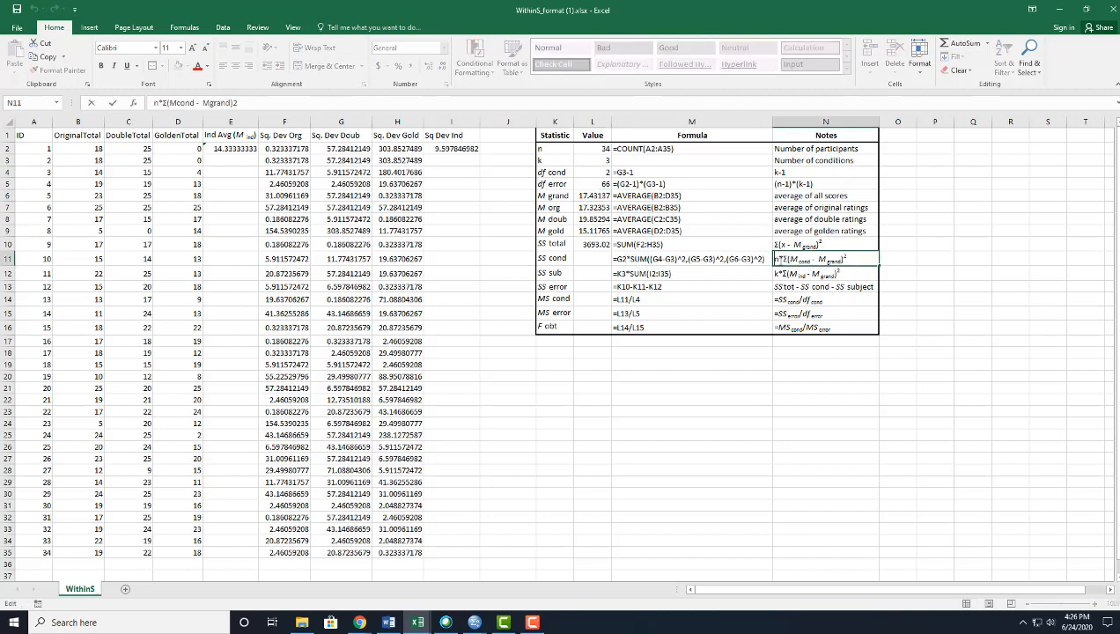
{"action": "left_click_drag", "start_coordinate": [779, 260], "coordinate": [761, 255]}
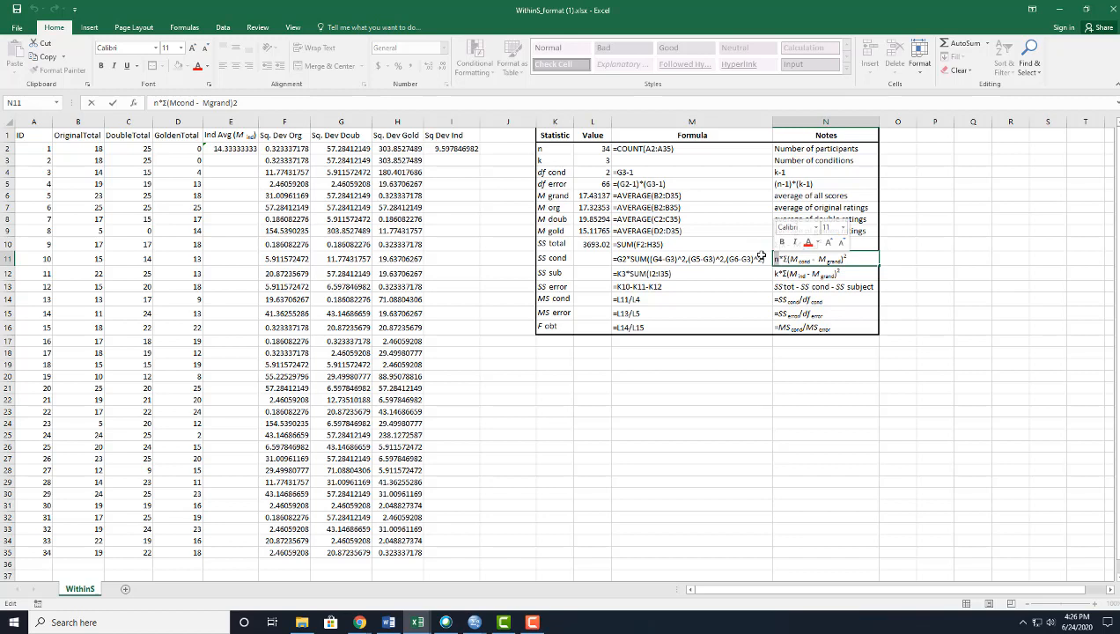
{"action": "key", "text": "Return"}
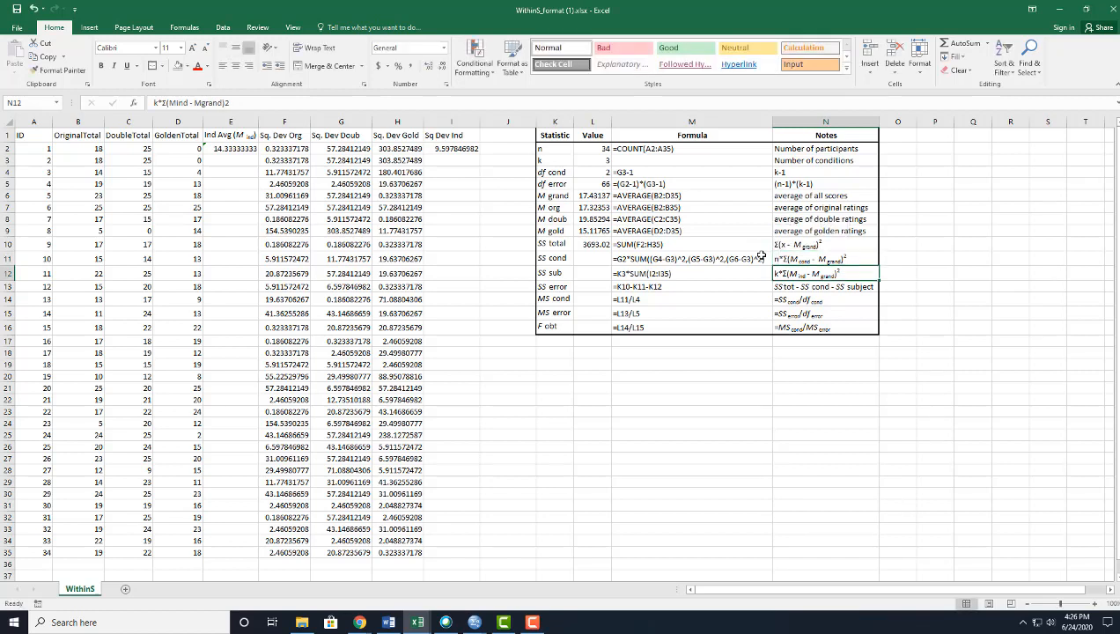
- Begin the SS cond formula in L11 by multiplying the number of participants in L2 by a SUM function
{"action": "left_click", "coordinate": [592, 258]}
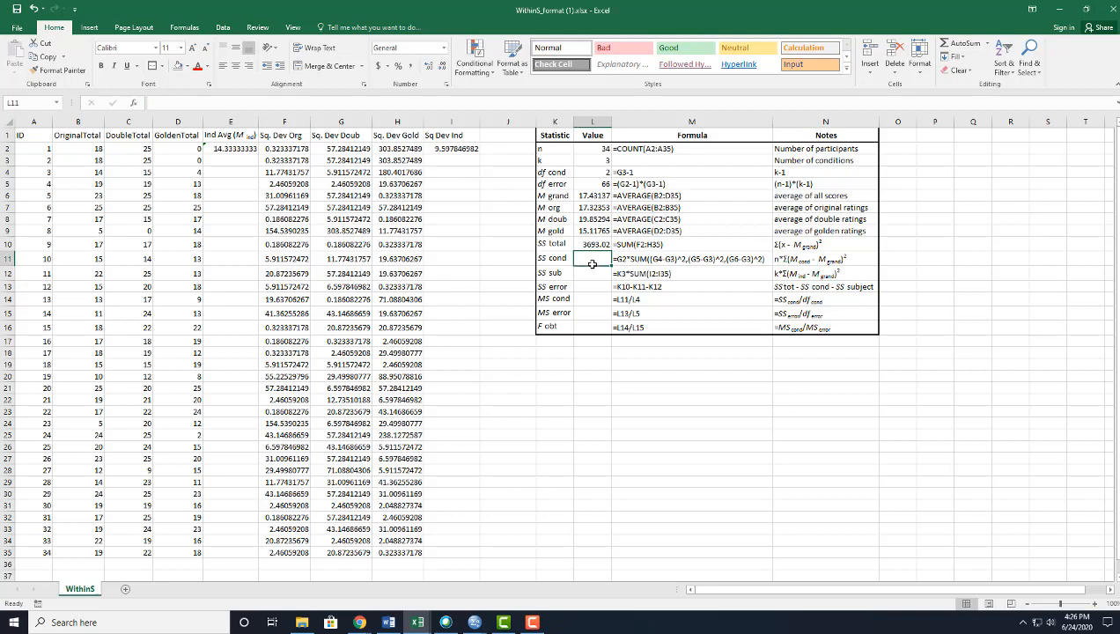
{"action": "type", "text": "="}
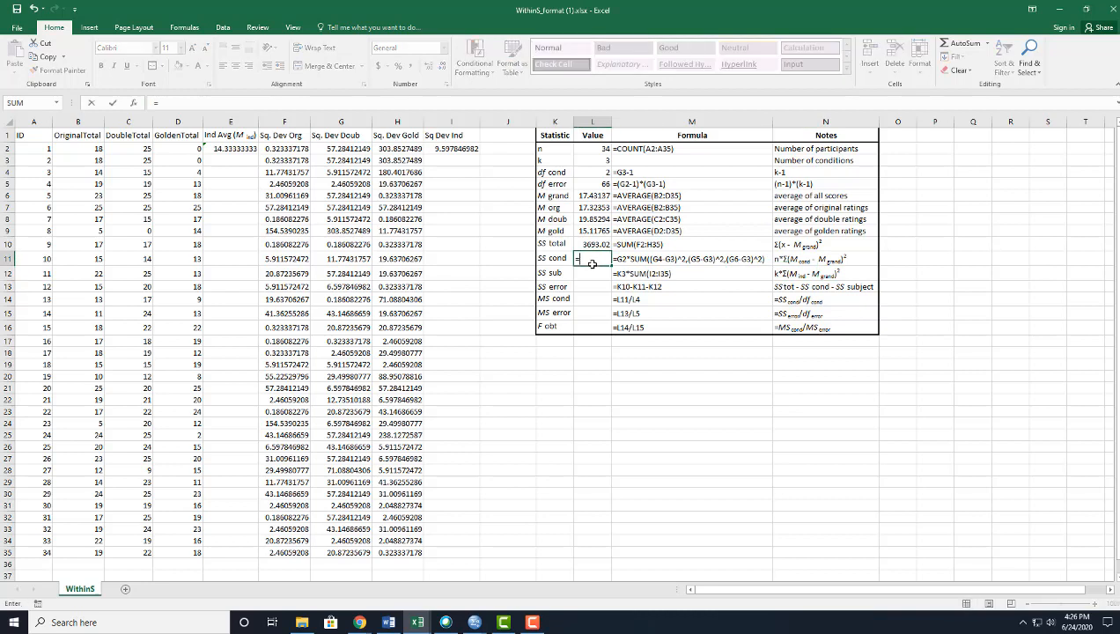
{"action": "left_click", "coordinate": [590, 151]}
{"action": "type", "text": "*"}
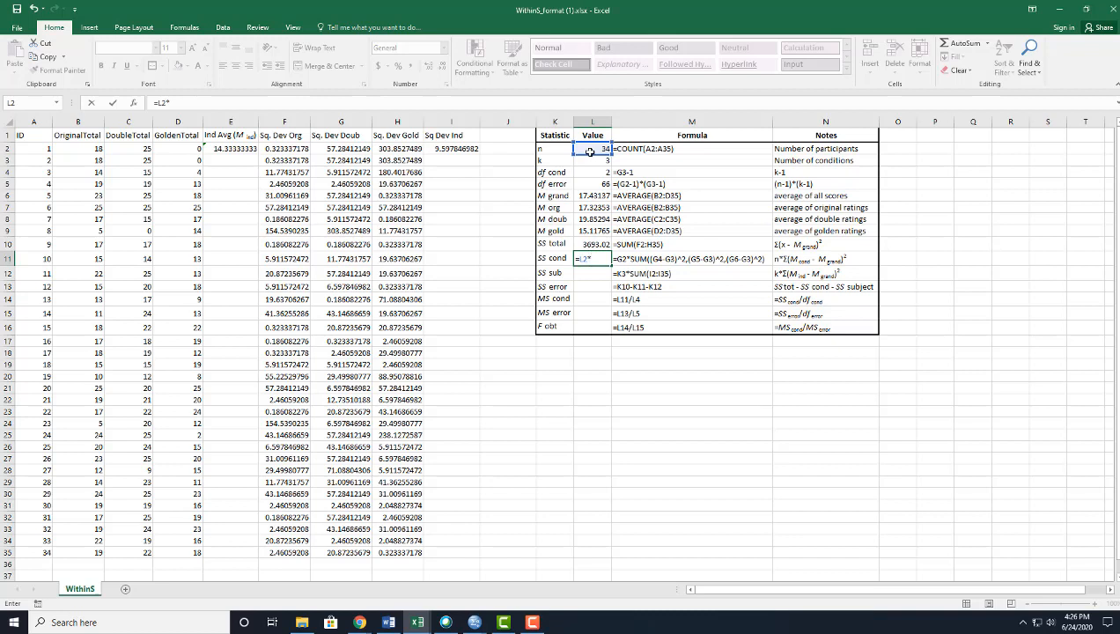
{"action": "type", "text": "sunm"}
{"action": "key", "text": "BackSpace"}
{"action": "key", "text": "BackSpace"}
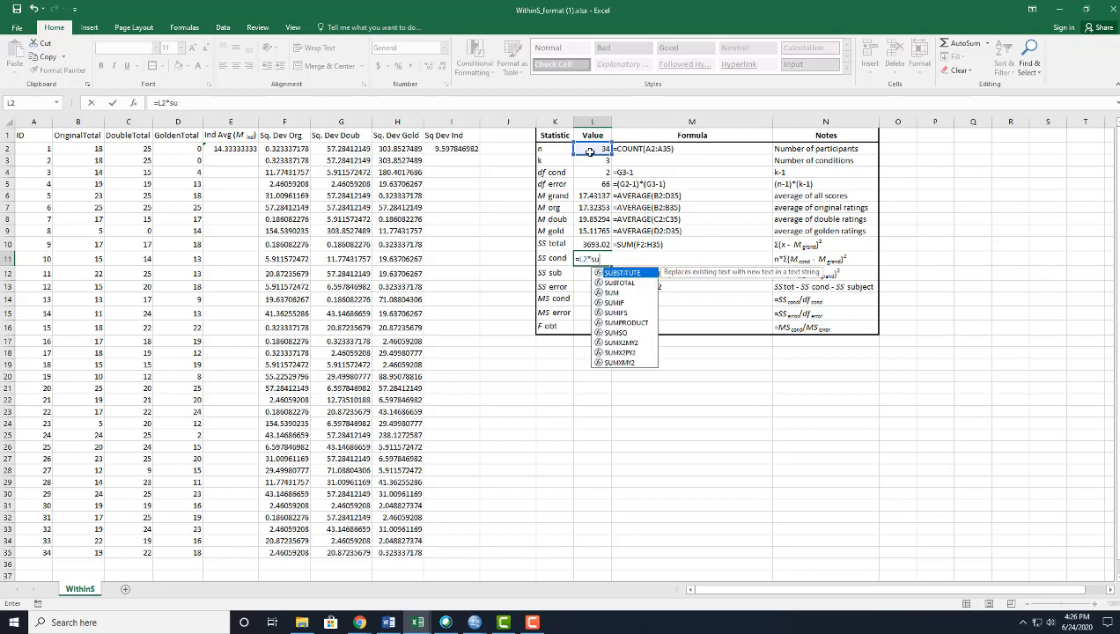
{"action": "type", "text": "m("}
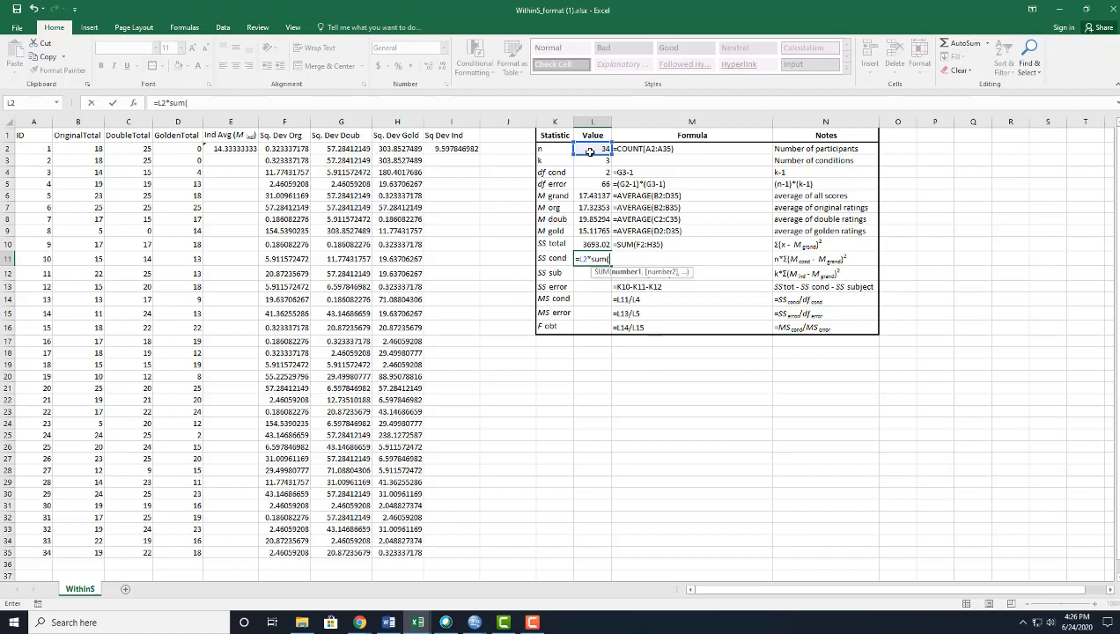
- Add the squared difference between the original mean and the grand mean, (L7-L6)^2, as the first term of the SUM
{"action": "left_click", "coordinate": [582, 207]}
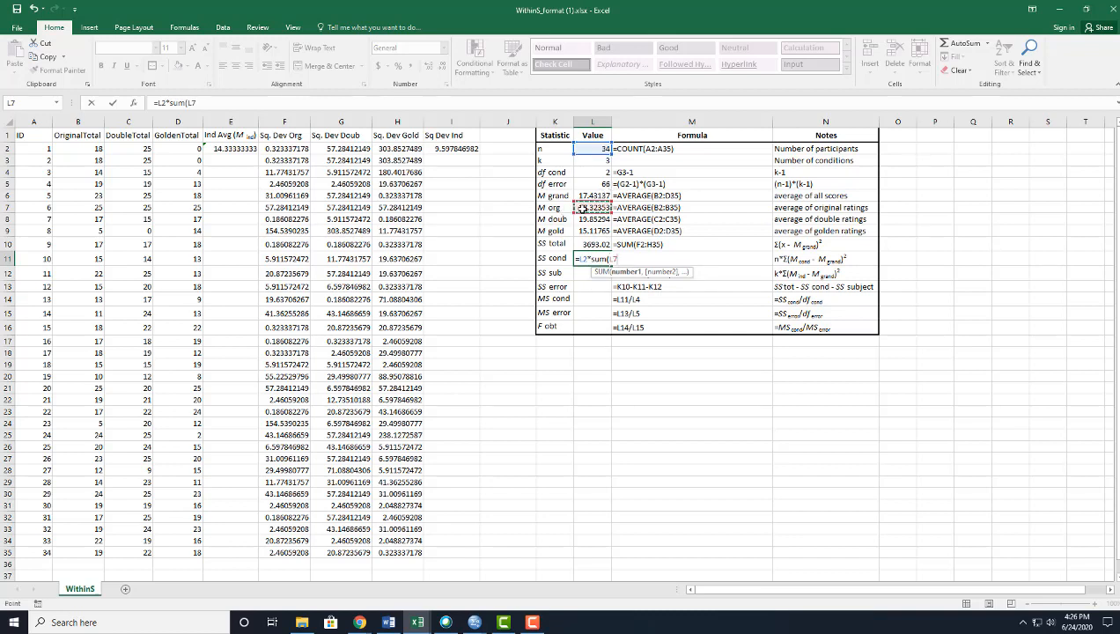
{"action": "type", "text": "-"}
{"action": "left_click", "coordinate": [592, 194]}
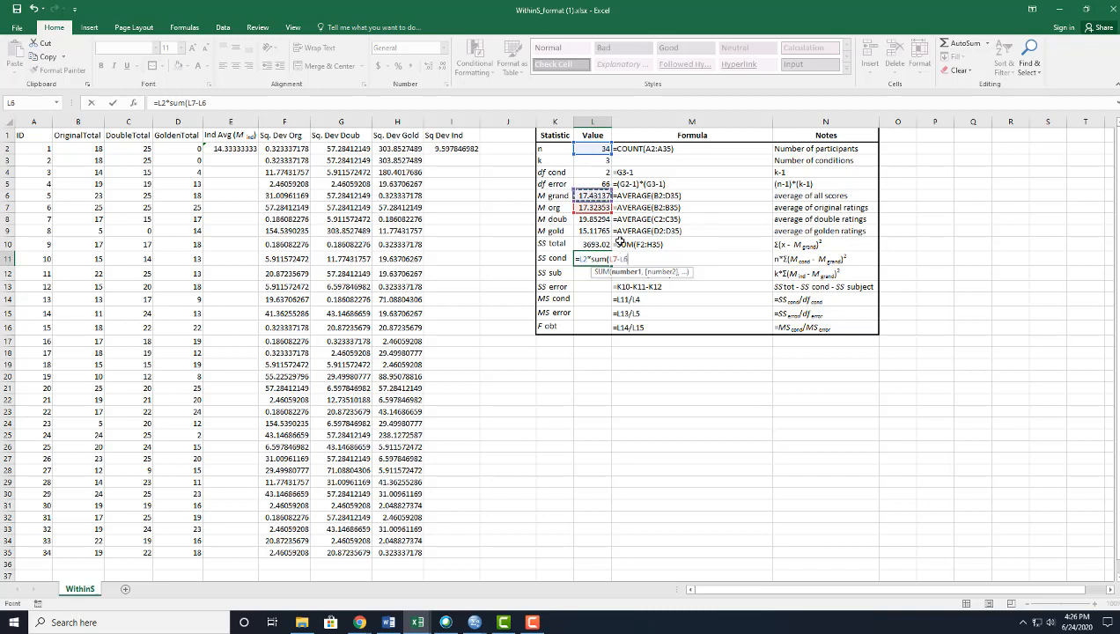
{"action": "left_click", "coordinate": [613, 259]}
{"action": "type", "text": "("}
{"action": "key", "text": "Right"}
{"action": "key", "text": "Right"}
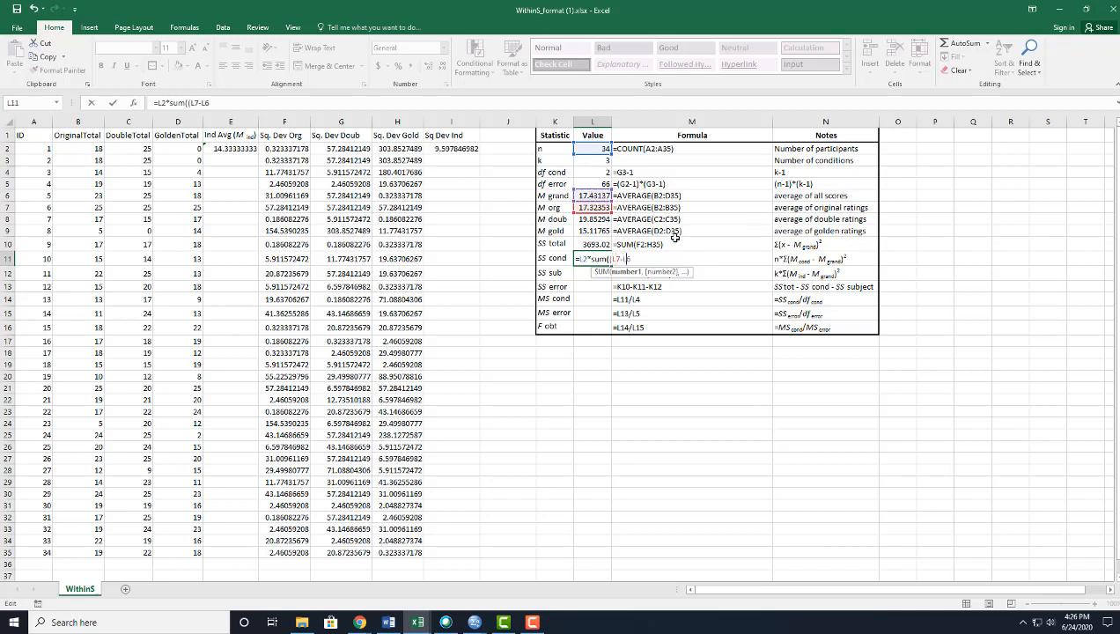
{"action": "type", "text": "^2,*"}
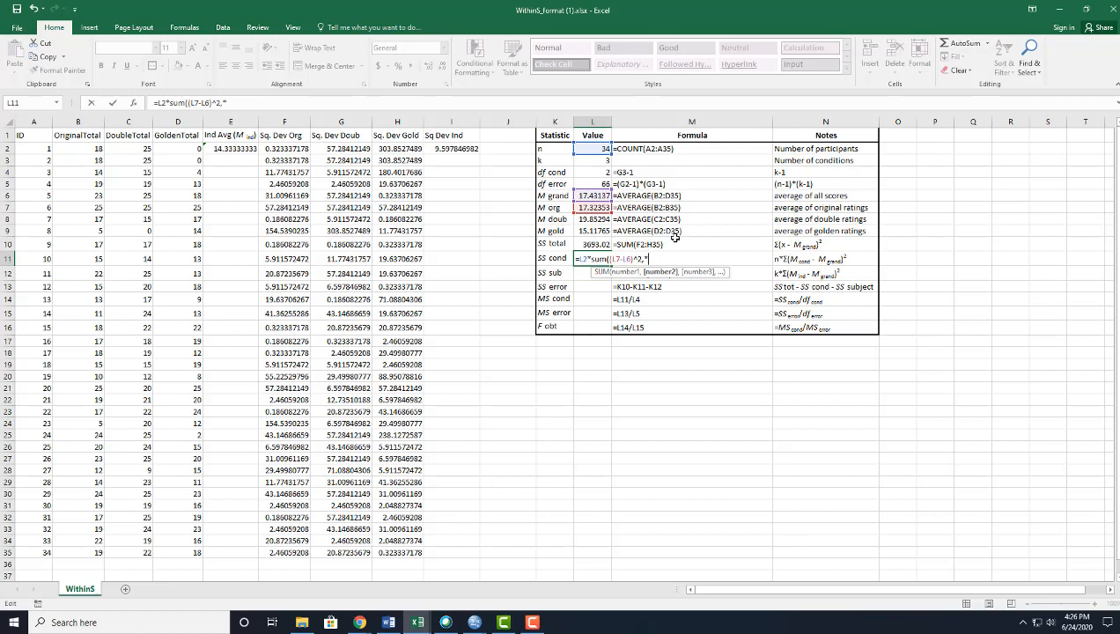
- Add the double and golden terms, (L8-L6)^2 and (L9-L6)^2, to the SUM and close its parenthesis
{"action": "type", "text": "("}
{"action": "left_click", "coordinate": [586, 222]}
{"action": "type", "text": "-"}
{"action": "left_click", "coordinate": [591, 193]}
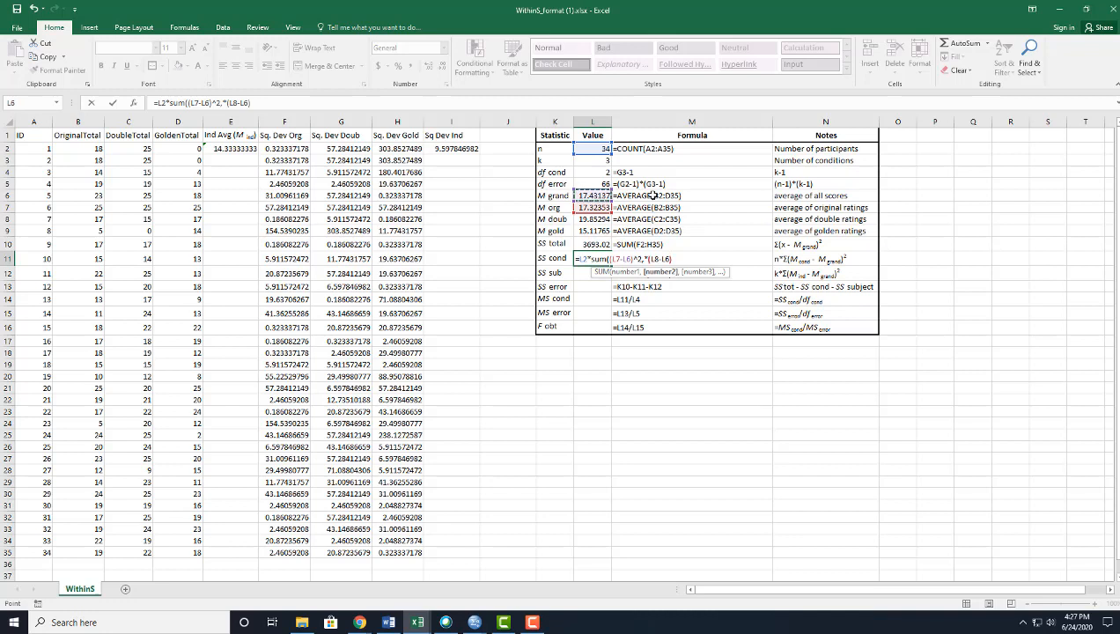
{"action": "type", "text": ")^2,"}
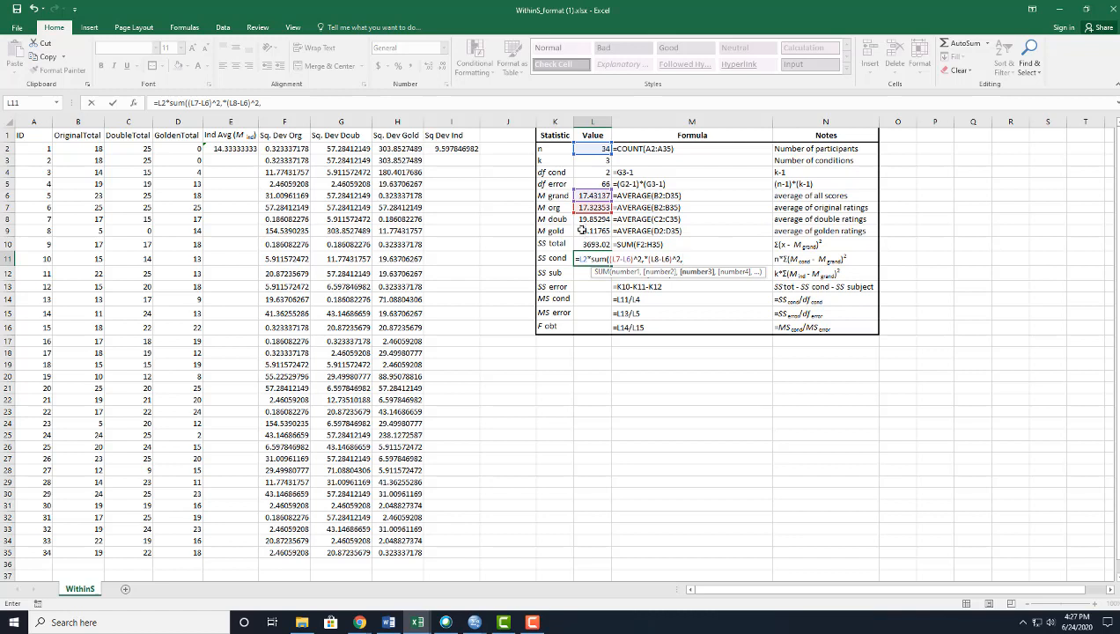
{"action": "type", "text": "("}
{"action": "left_click", "coordinate": [582, 229]}
{"action": "type", "text": "-"}
{"action": "left_click", "coordinate": [595, 194]}
{"action": "type", "text": ")^2)"}
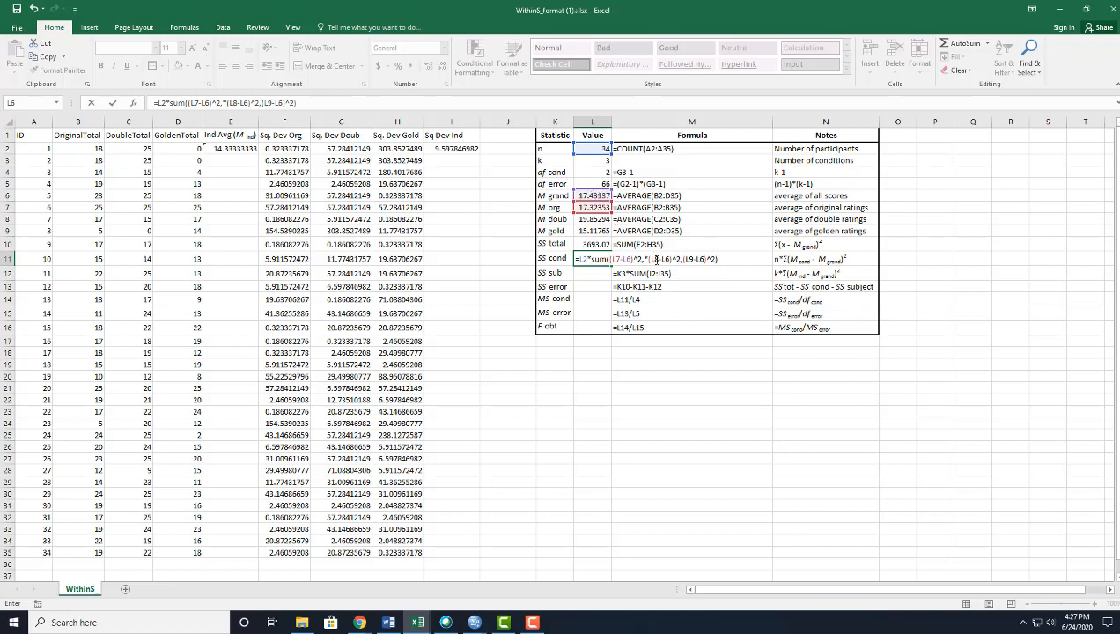
- Remove the stray asterisk before the (L8-L6)^2 term and commit the SS cond formula in L11
{"action": "left_click", "coordinate": [710, 258]}
{"action": "key", "text": "BackSpace"}
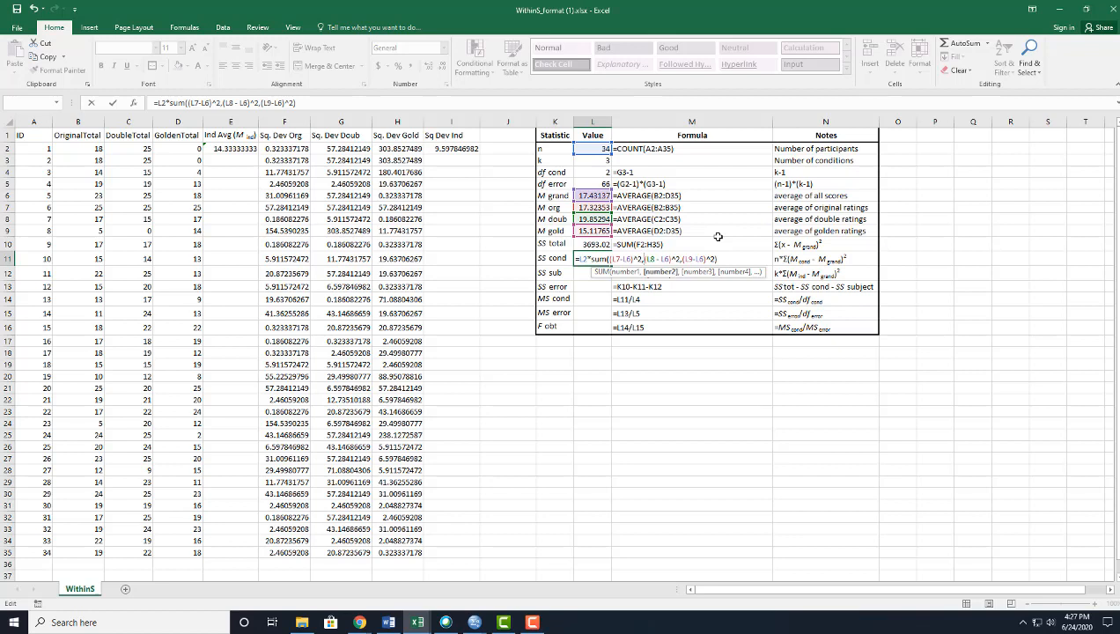
{"action": "key", "text": "Return"}
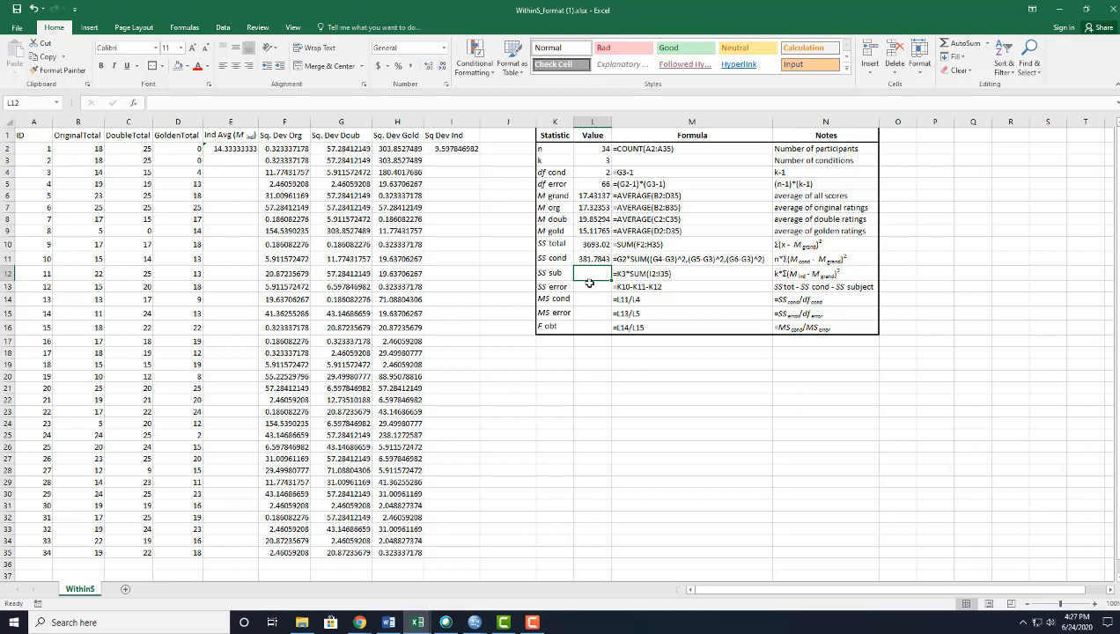
- Examine the k multiplier and the summed deviation term in the SS sub note in N12, and select the SS sub value cell L12
{"action": "left_click", "coordinate": [779, 274]}
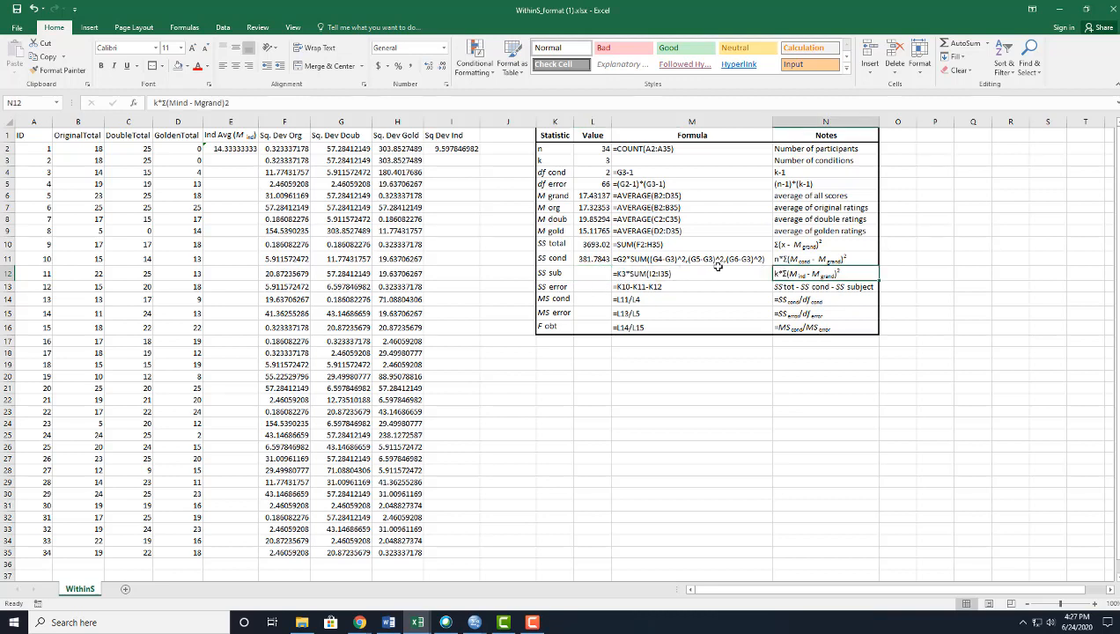
{"action": "double_click", "coordinate": [778, 274]}
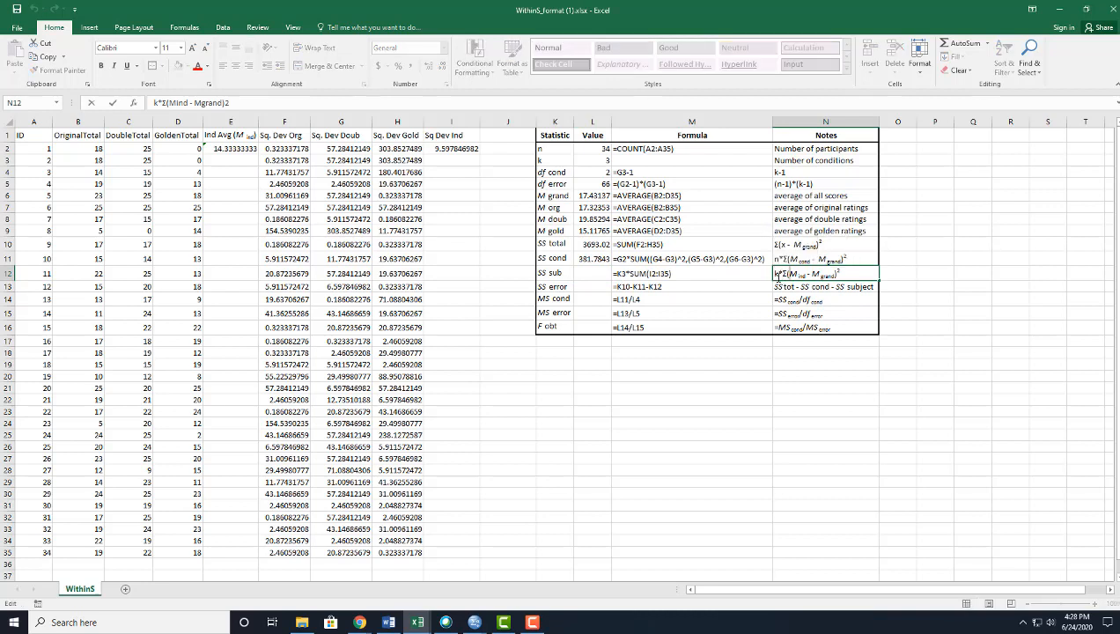
{"action": "key", "text": "Return"}
{"action": "double_click", "coordinate": [783, 272]}
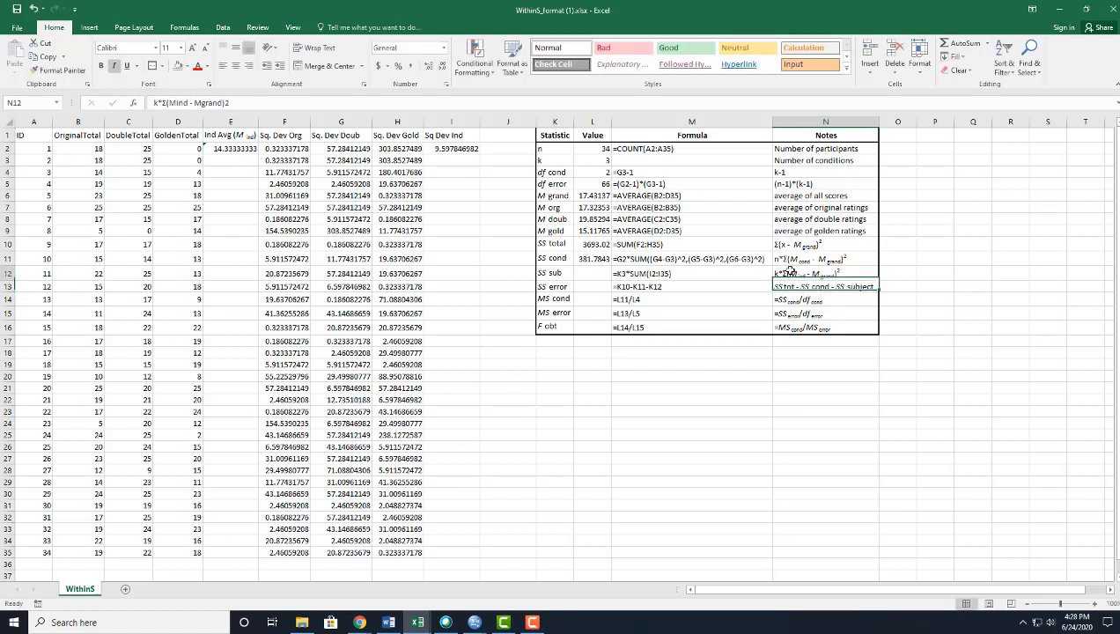
{"action": "left_click_drag", "start_coordinate": [782, 273], "coordinate": [830, 275]}
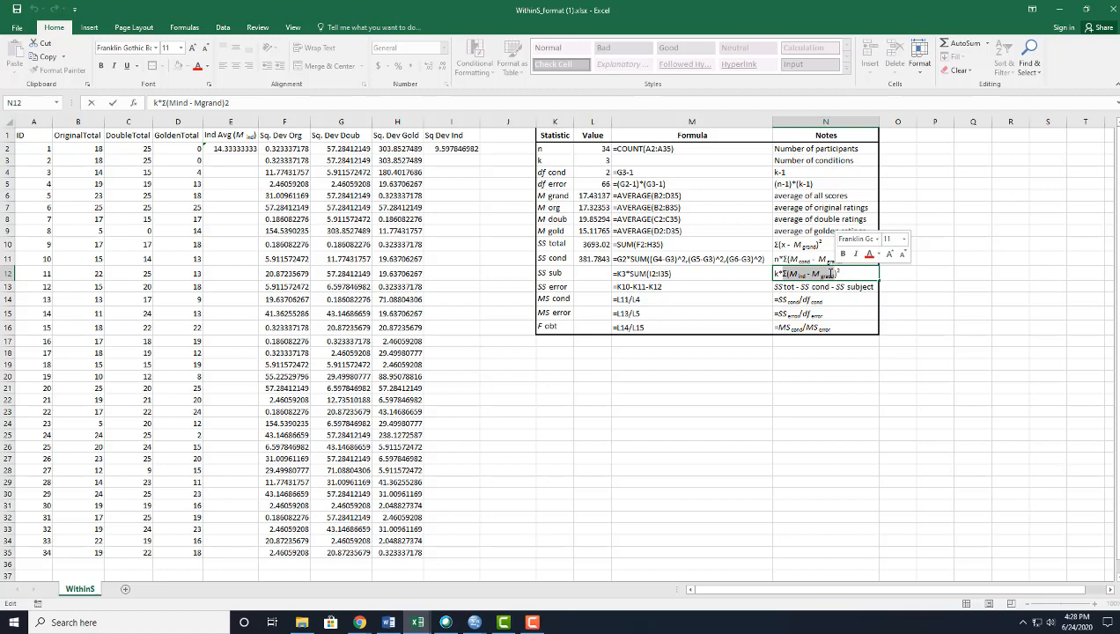
{"action": "key", "text": "Return"}
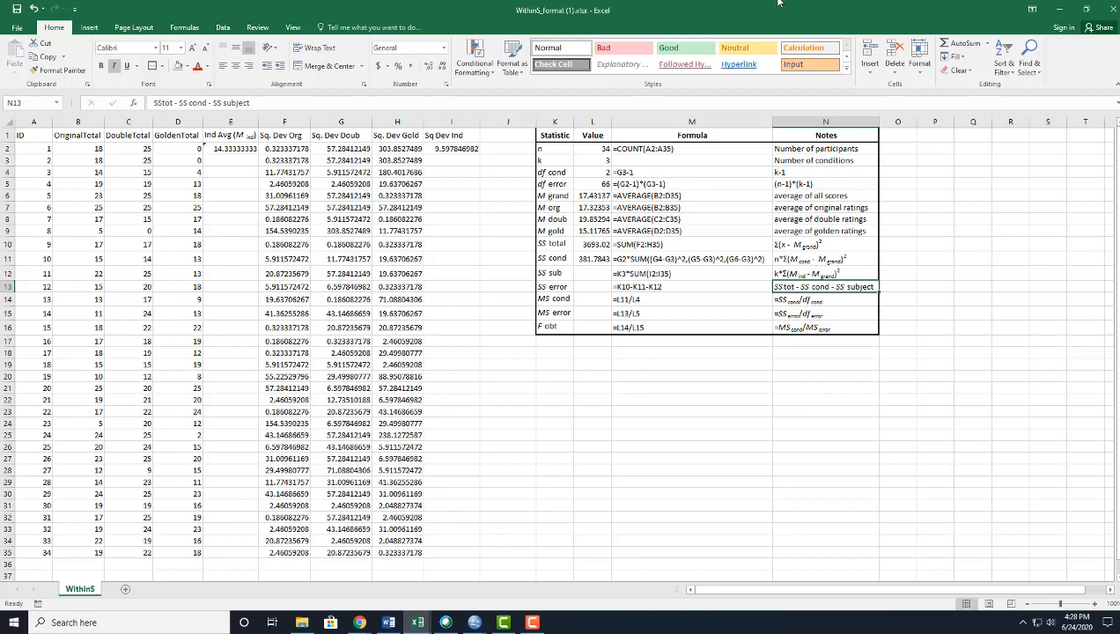
{"action": "left_click", "coordinate": [588, 275]}
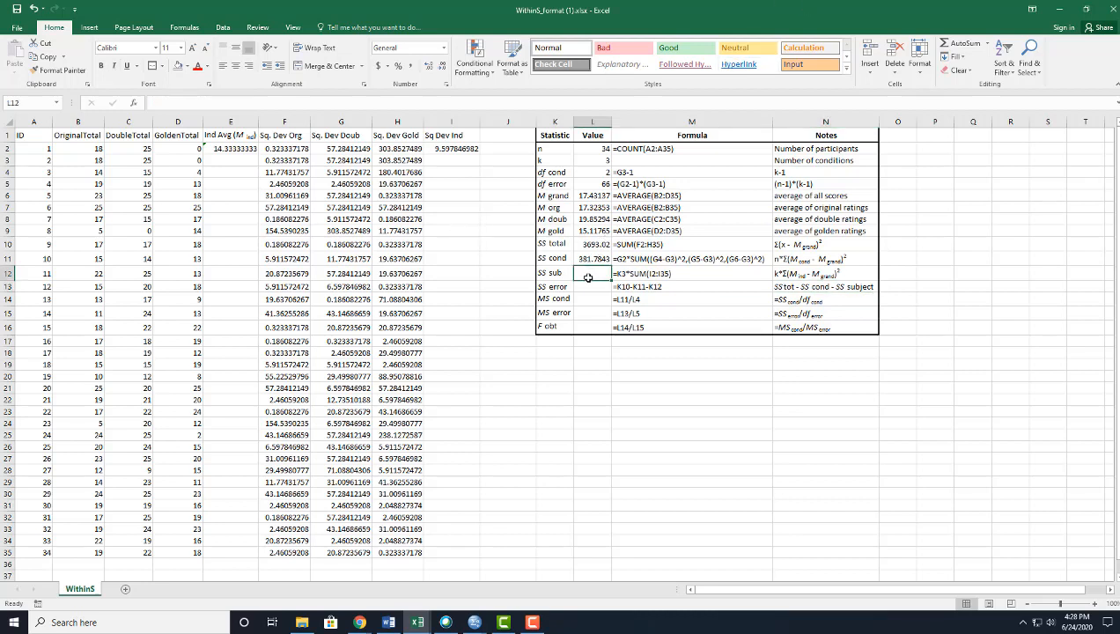
- Calculate SS sub in L12 with the formula =L3*SUM(I2:I35), multiplying k by the summed individual squared deviations
{"action": "type", "text": "="}
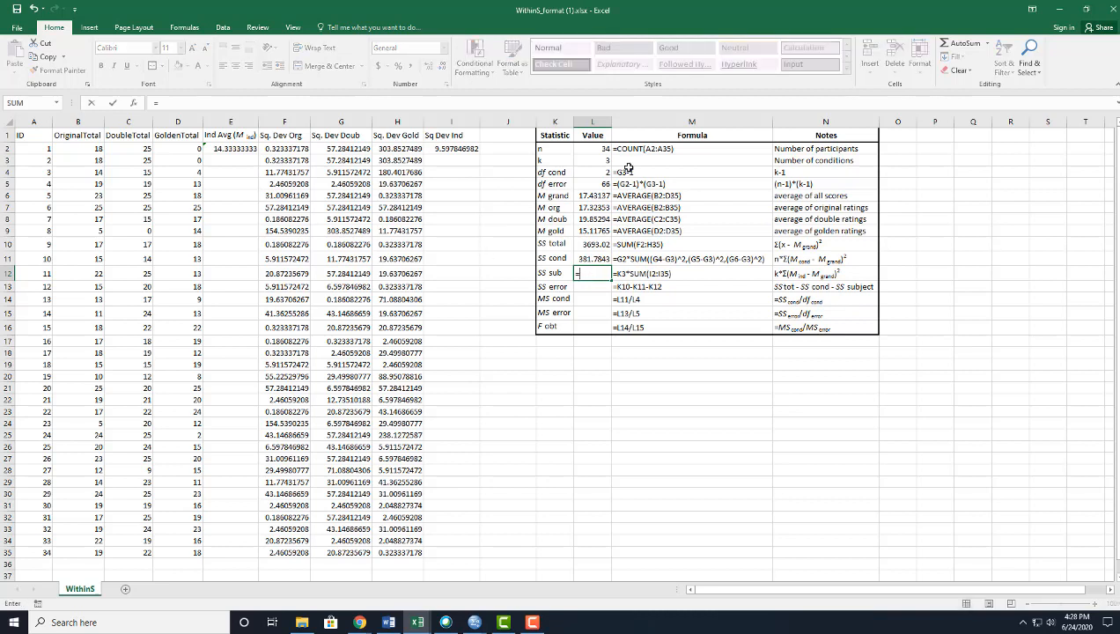
{"action": "left_click", "coordinate": [592, 161]}
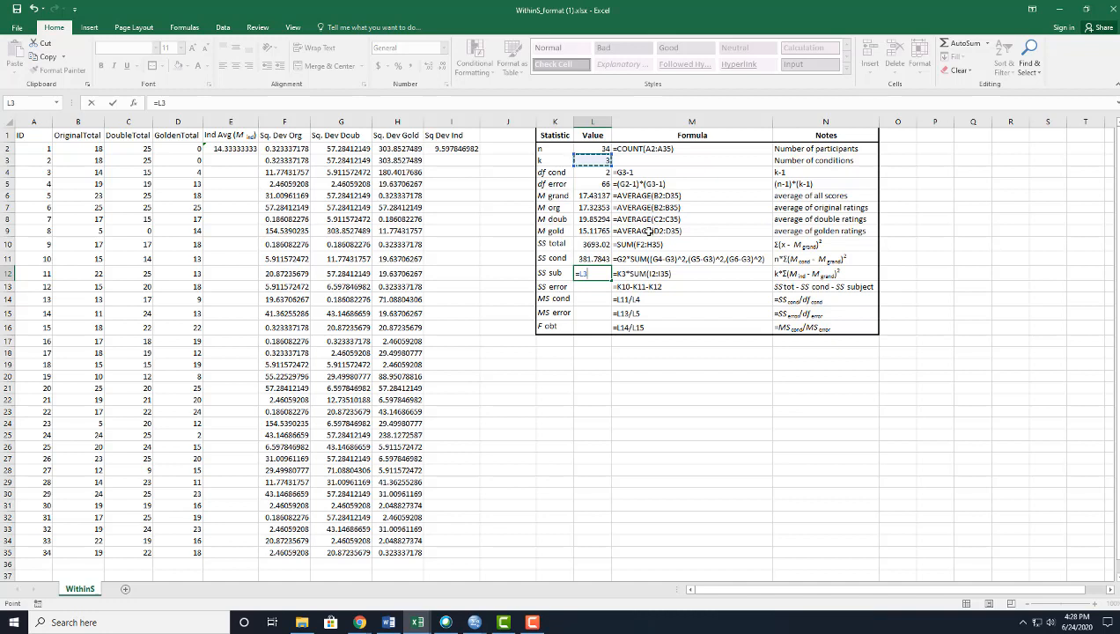
{"action": "type", "text": "*sum("}
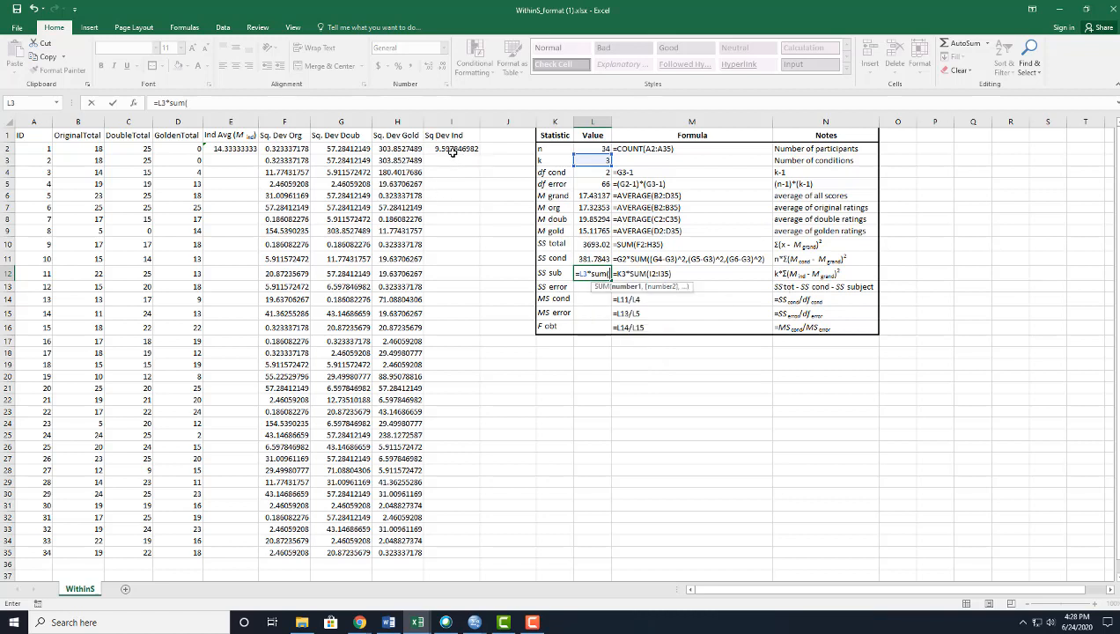
{"action": "left_click_drag", "start_coordinate": [452, 150], "coordinate": [459, 552]}
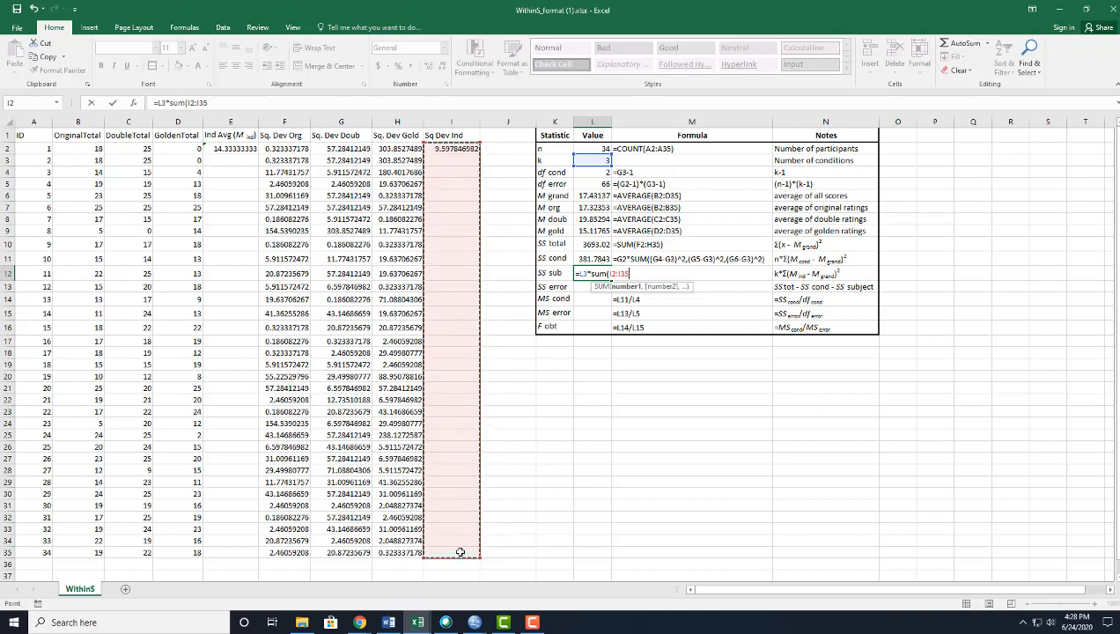
{"action": "type", "text": ")"}
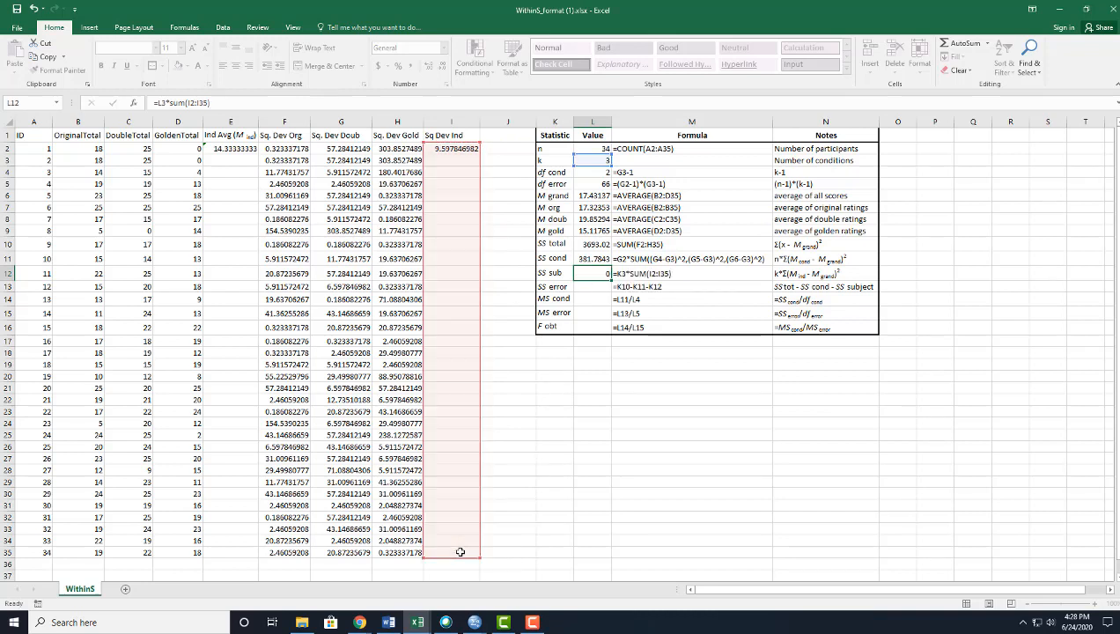
{"action": "key", "text": "Return"}
- Examine which cells the individual squared deviation formula in I2 refers to
{"action": "left_click", "coordinate": [451, 150]}
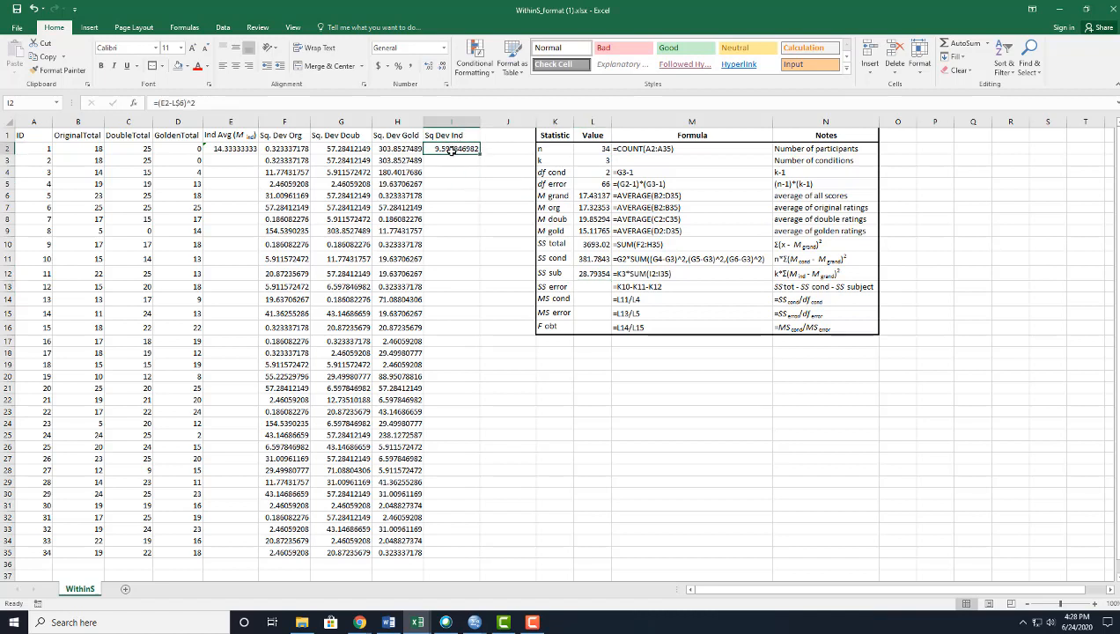
{"action": "double_click", "coordinate": [450, 149]}
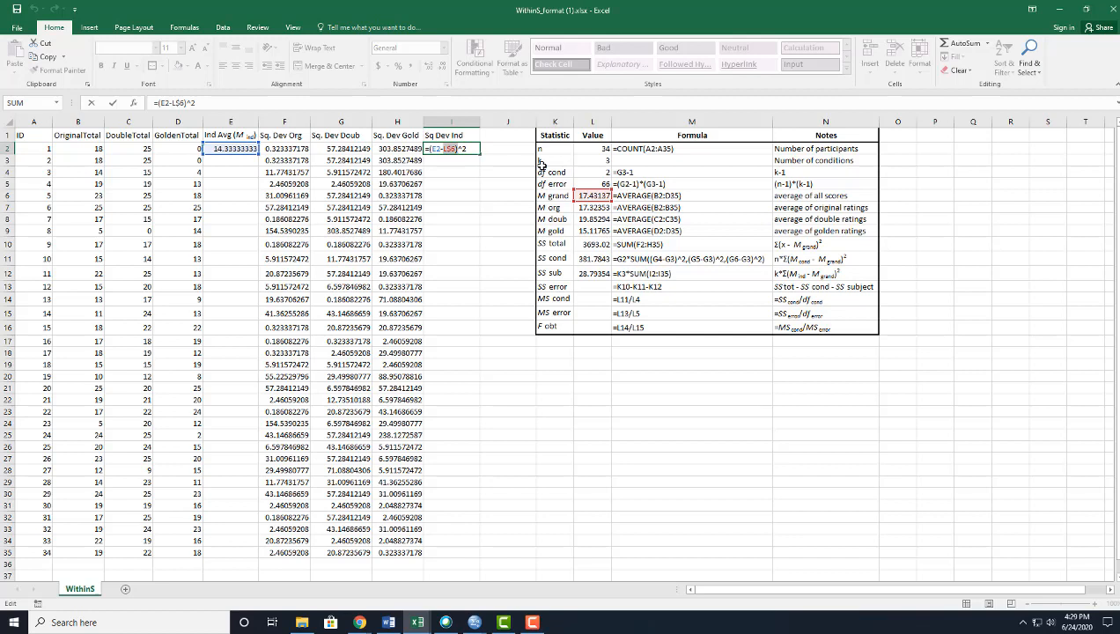
{"action": "key", "text": "Return"}
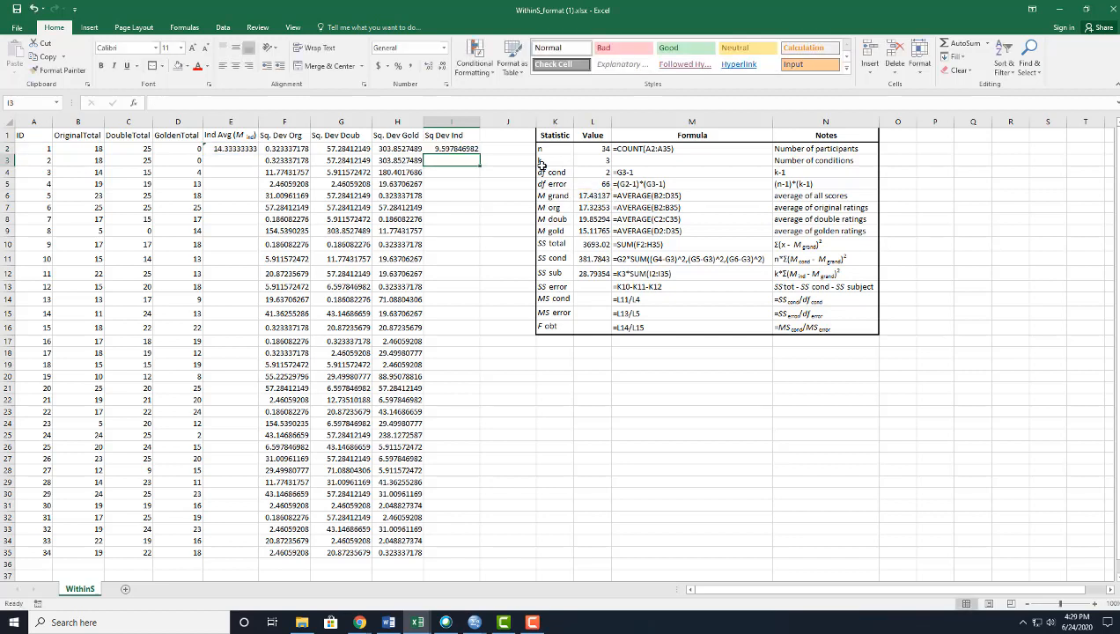
- Check the AVERAGE(B2:D2) formula in E2 and fill it down the Ind Avg column to row 35
{"action": "left_click", "coordinate": [217, 148]}
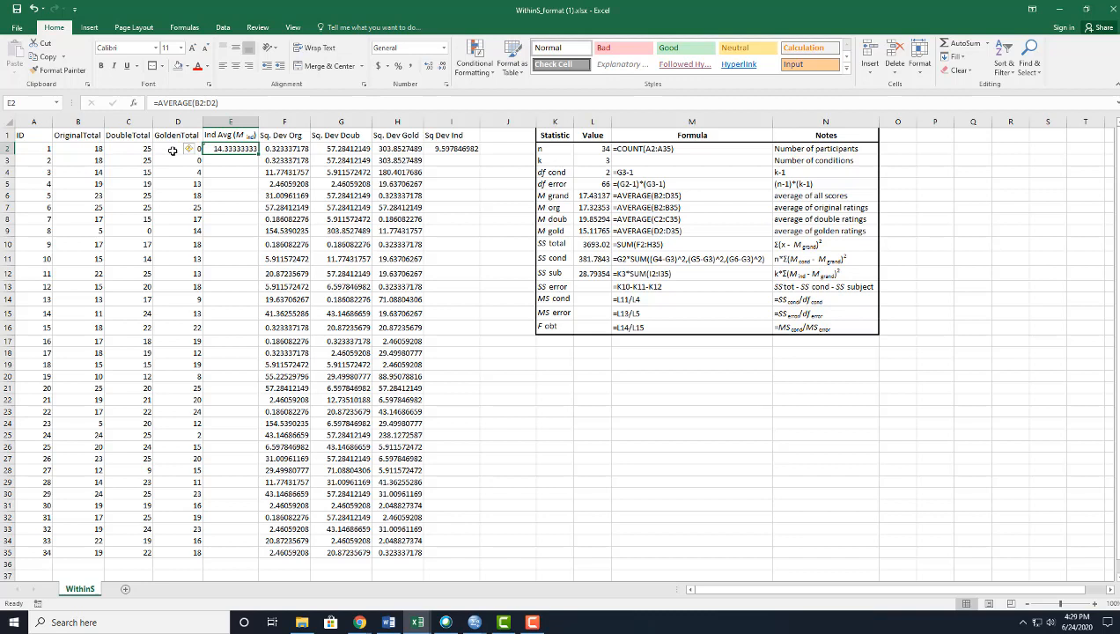
{"action": "double_click", "coordinate": [250, 150]}
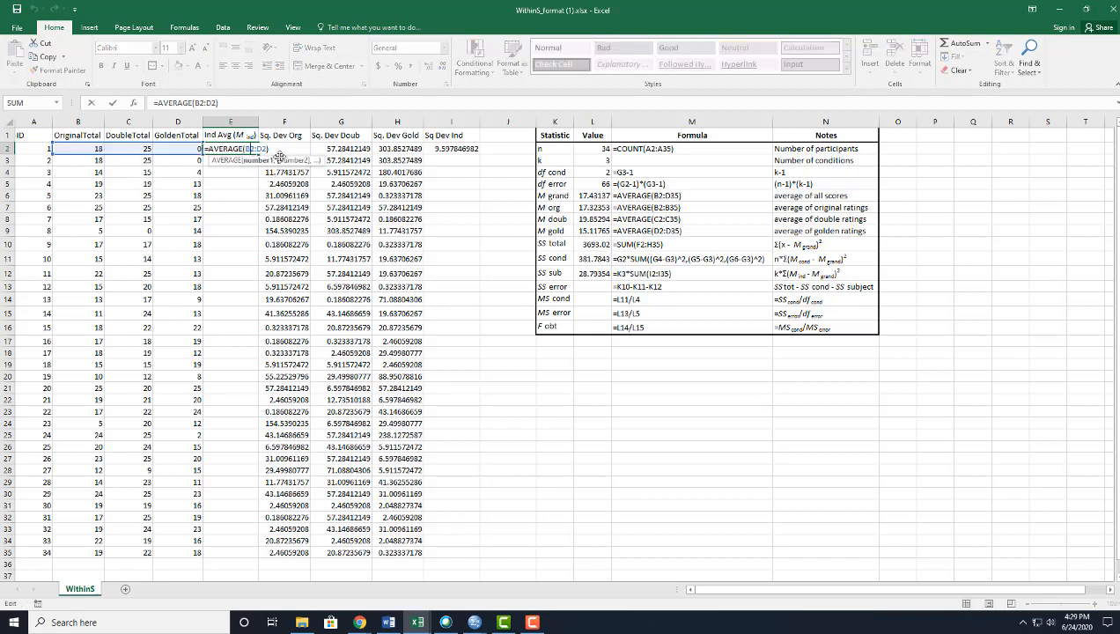
{"action": "key", "text": "Return"}
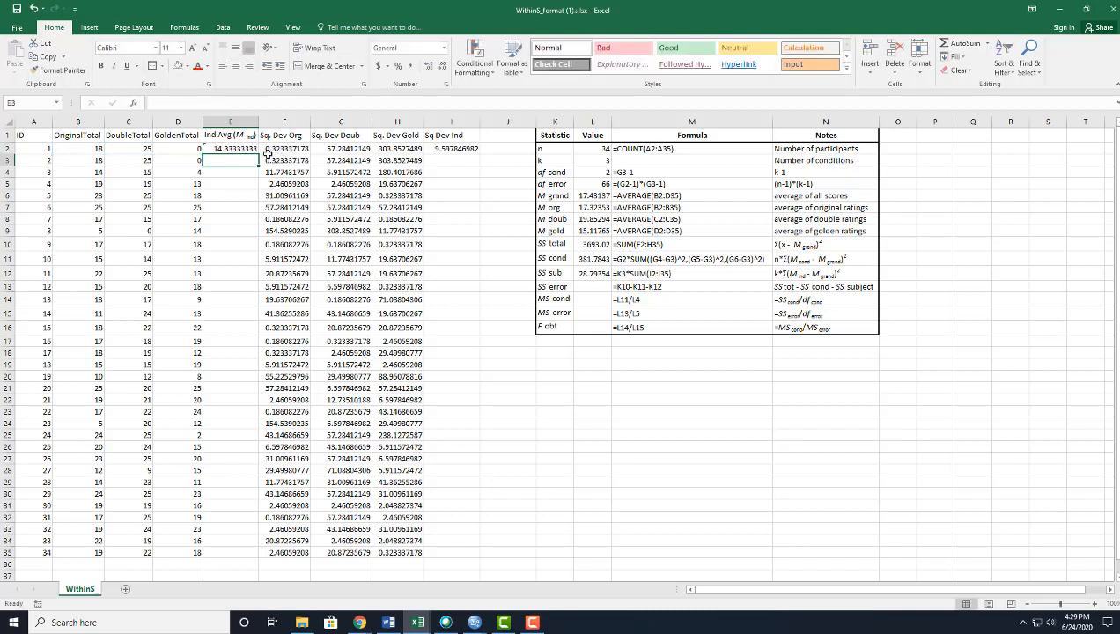
{"action": "left_click", "coordinate": [246, 150]}
{"action": "left_click_drag", "start_coordinate": [259, 154], "coordinate": [280, 555]}
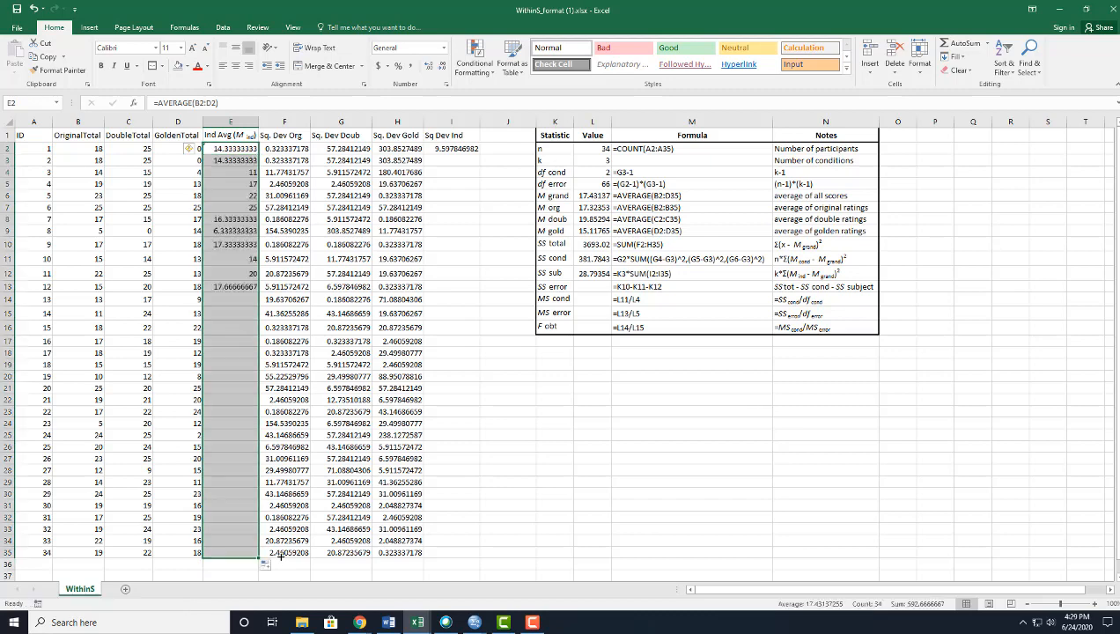
- Check the squared deviation formula in I2 and fill it down the Sq Dev Ind column to row 35
{"action": "left_click", "coordinate": [456, 149]}
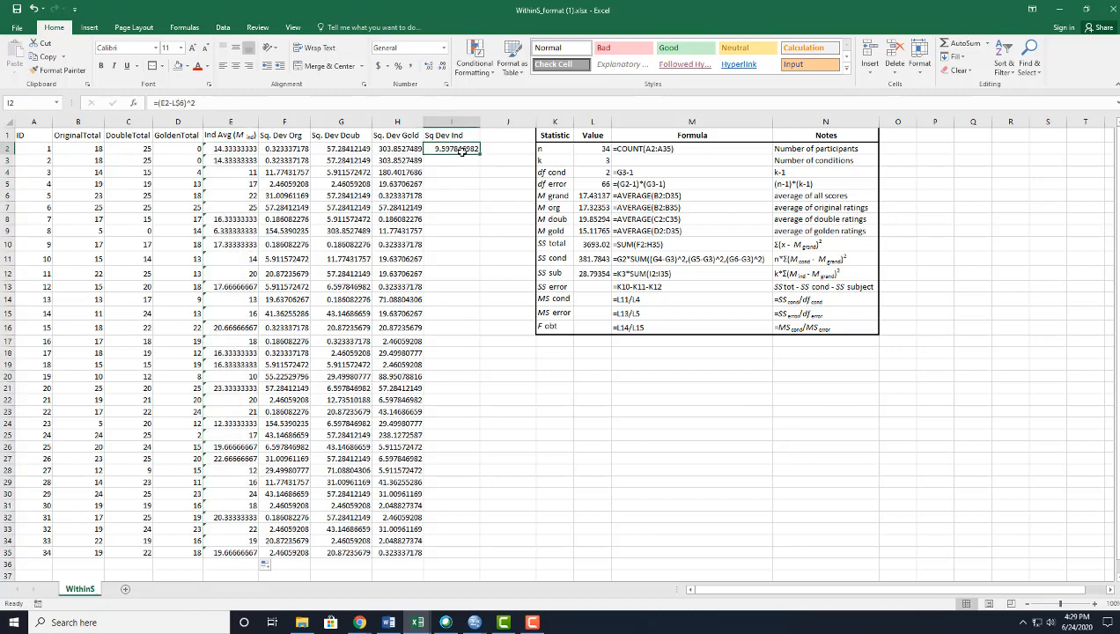
{"action": "double_click", "coordinate": [465, 150]}
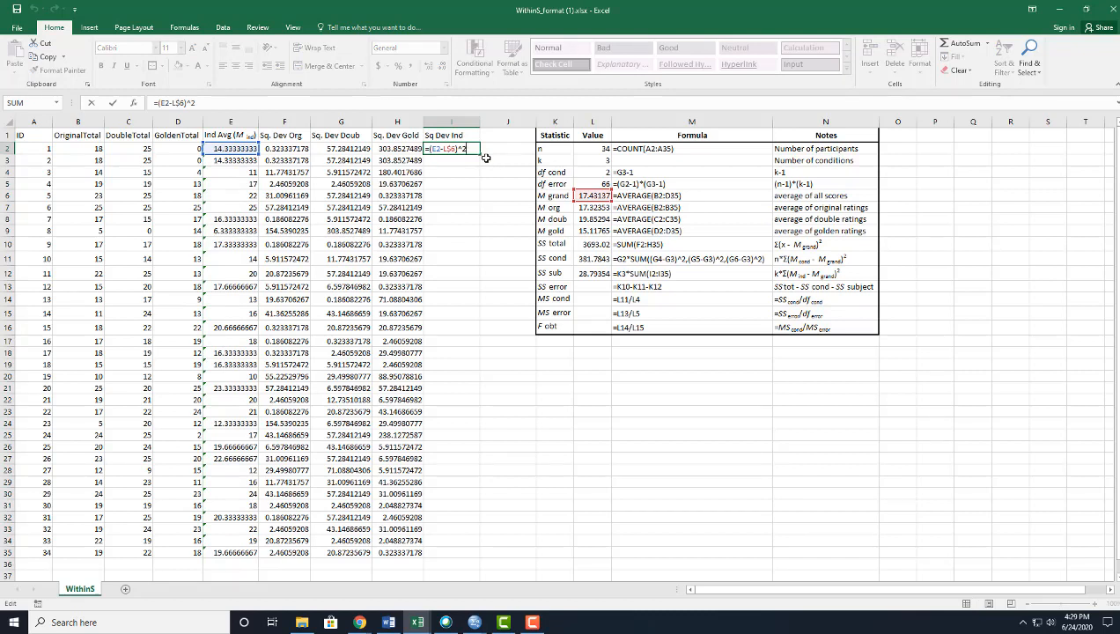
{"action": "key", "text": "ctrl+Return"}
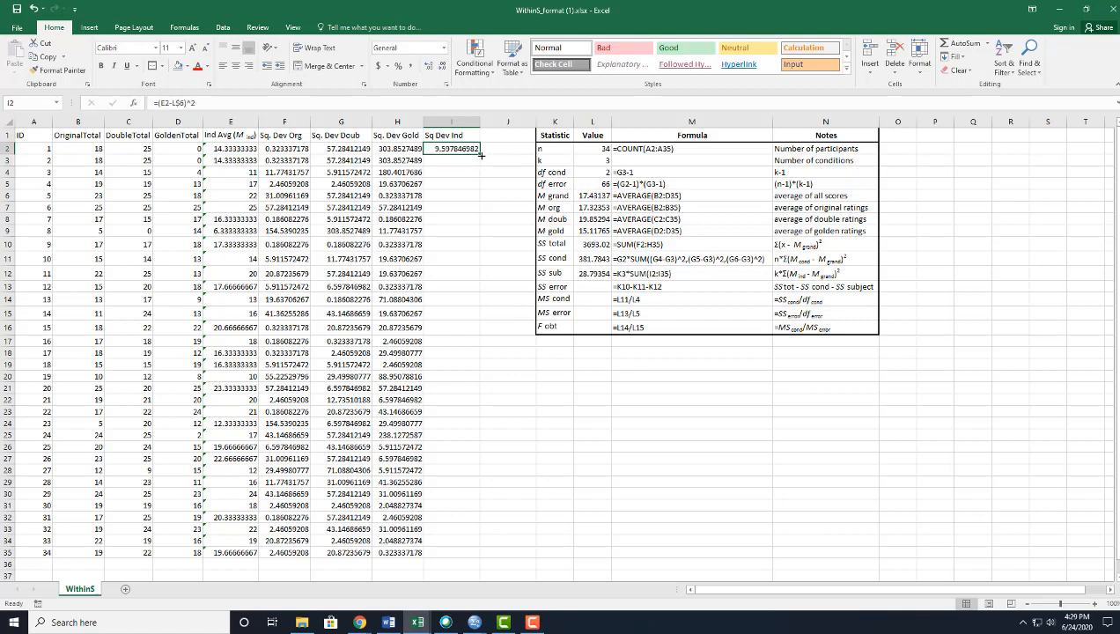
{"action": "left_click_drag", "start_coordinate": [481, 155], "coordinate": [488, 556]}
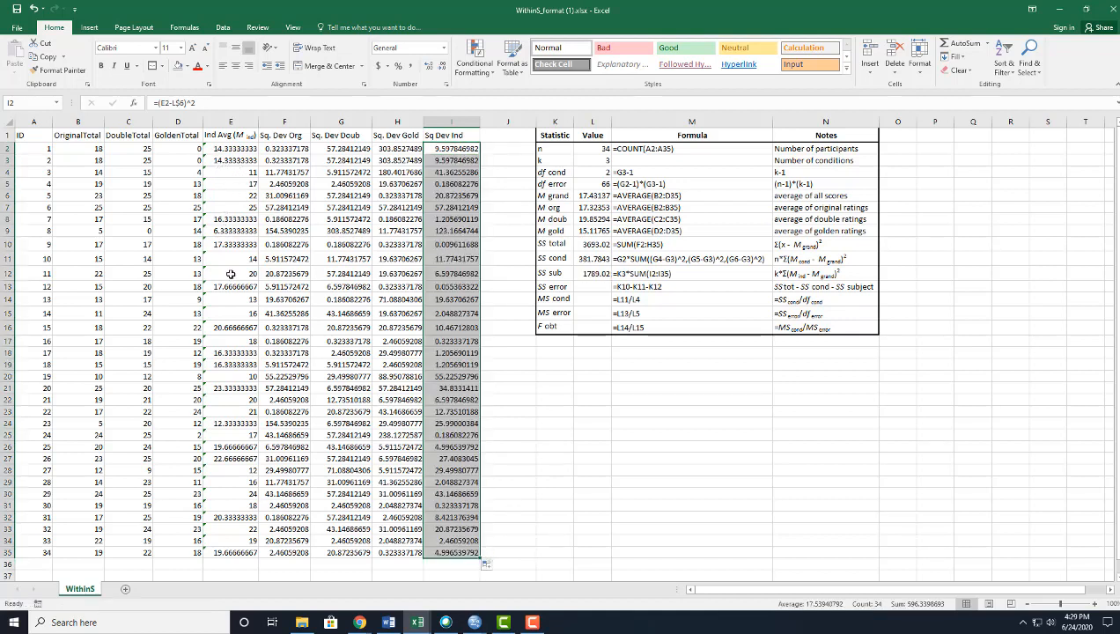
- Trace participant 15's average in E16, the grand mean in L6 and the squared deviation in I16, and review the SS sub formula in L12
{"action": "double_click", "coordinate": [230, 327]}
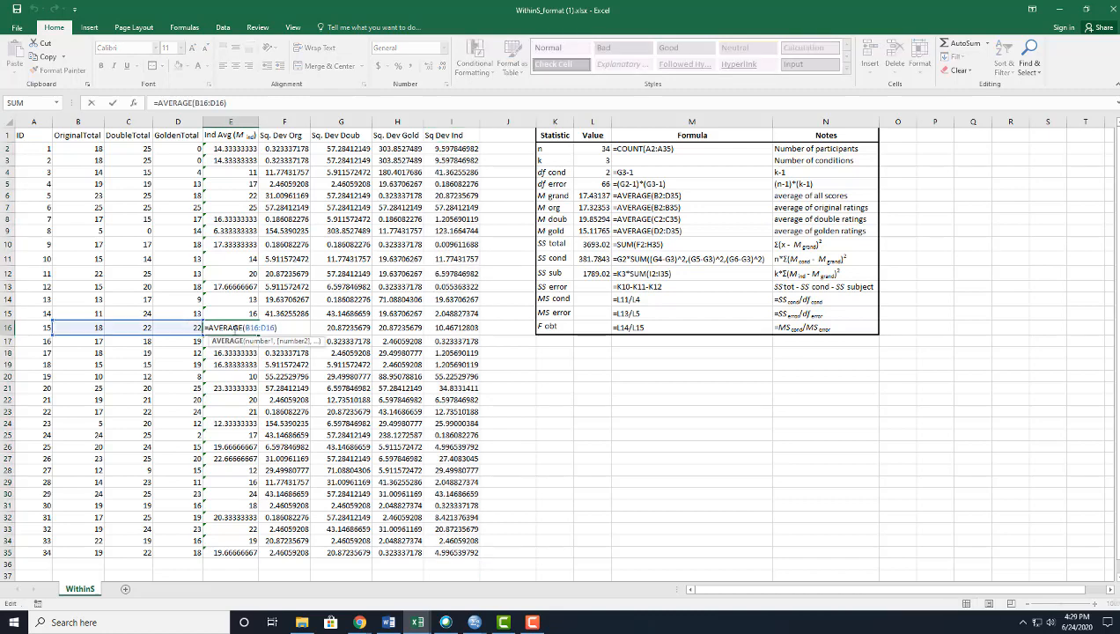
{"action": "key", "text": "Return"}
{"action": "left_click", "coordinate": [232, 327]}
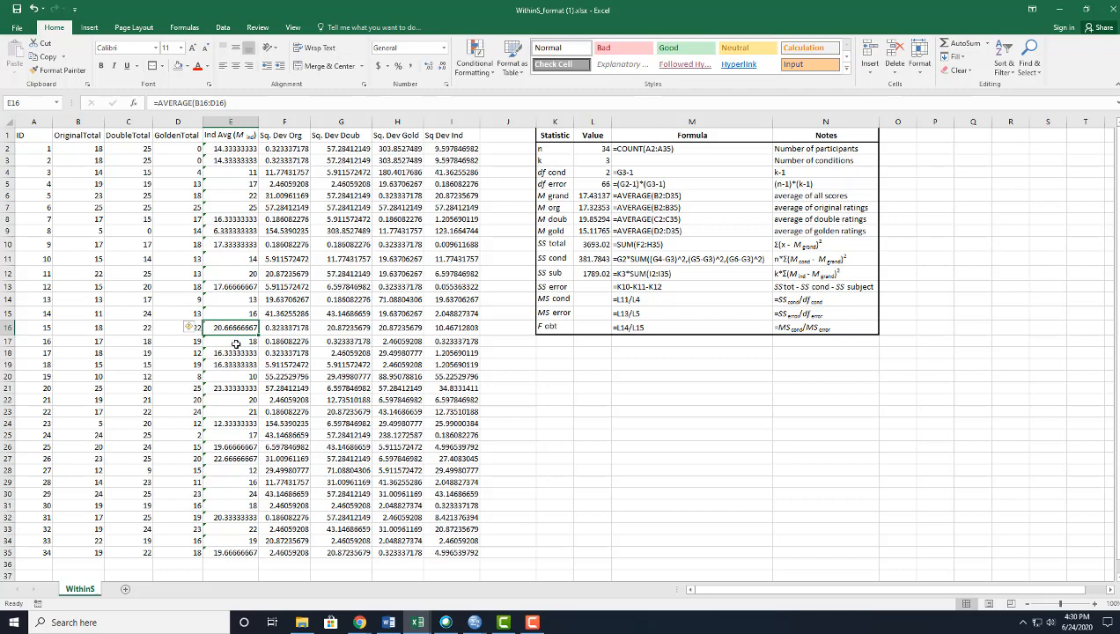
{"action": "left_click", "coordinate": [599, 195]}
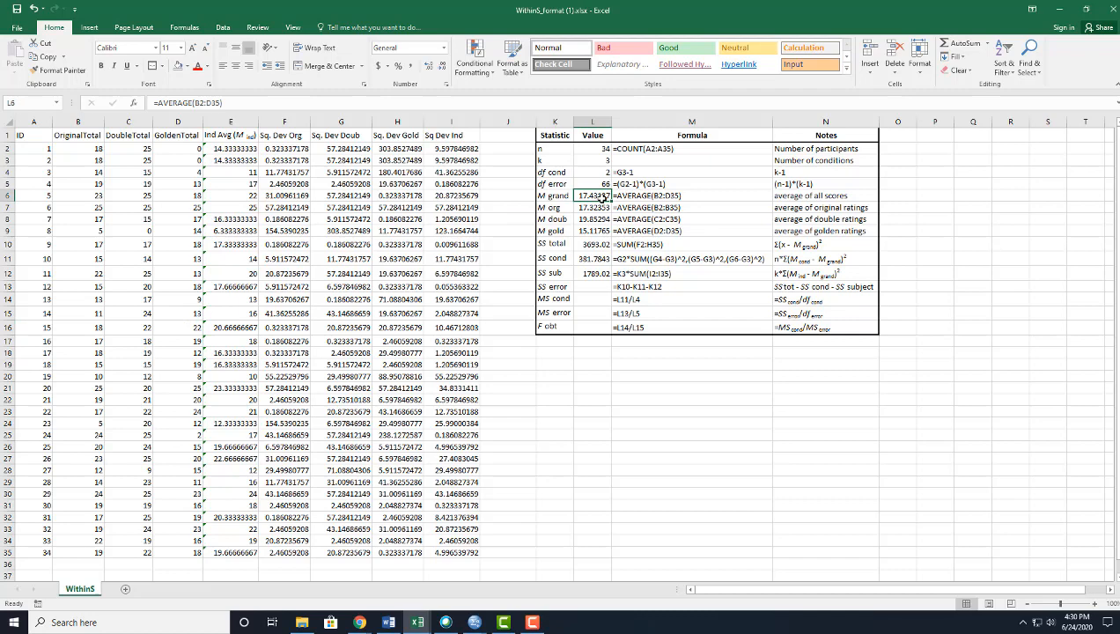
{"action": "left_click", "coordinate": [449, 326]}
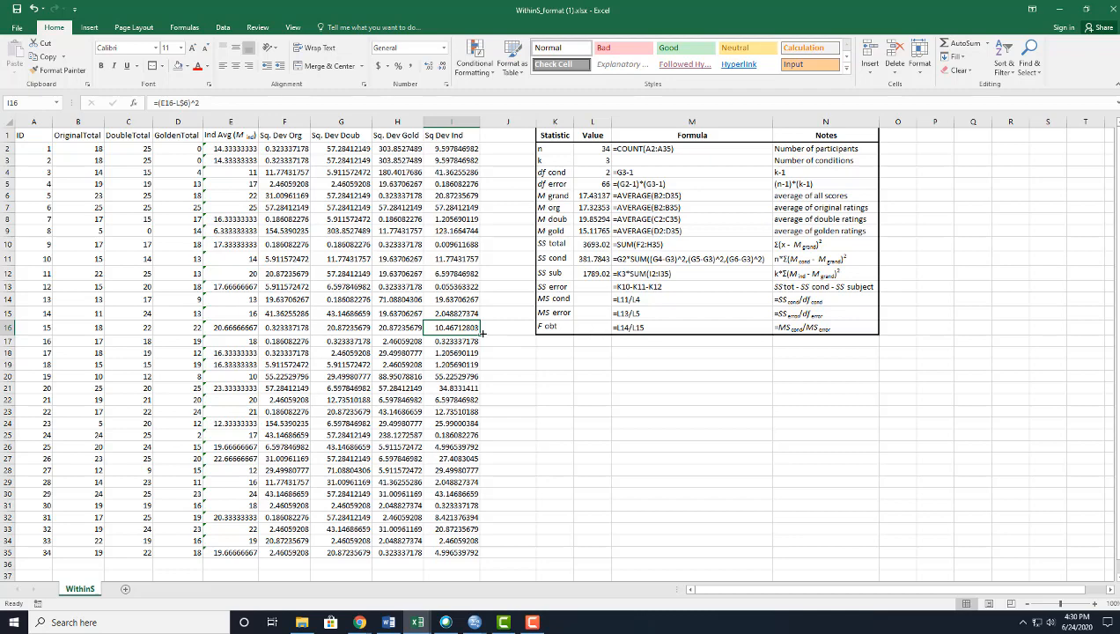
{"action": "key", "text": "Down"}
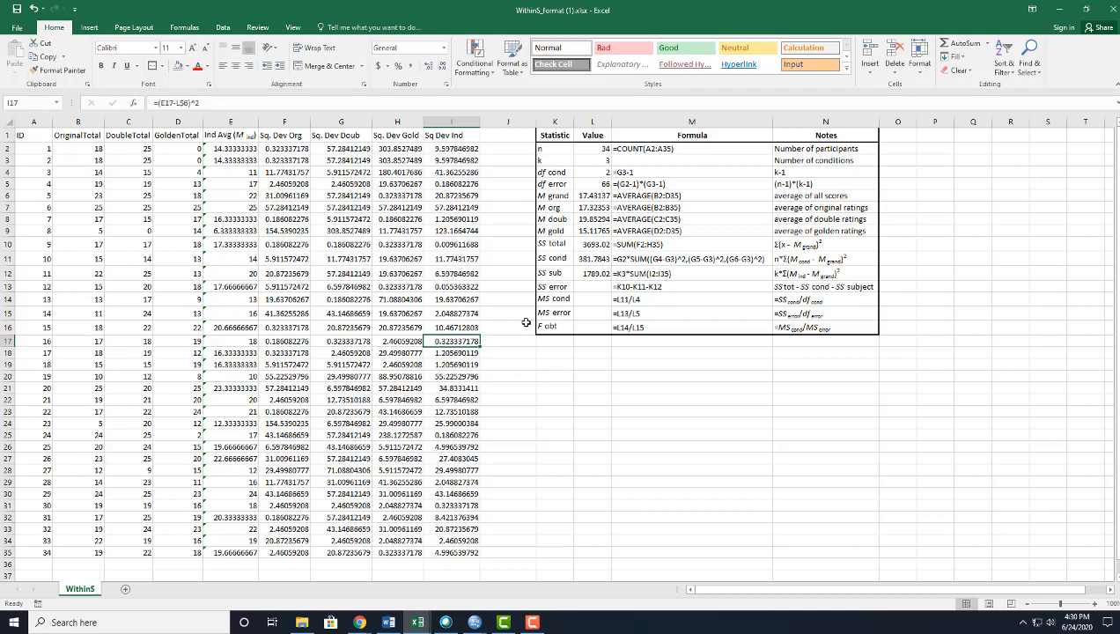
{"action": "double_click", "coordinate": [602, 274]}
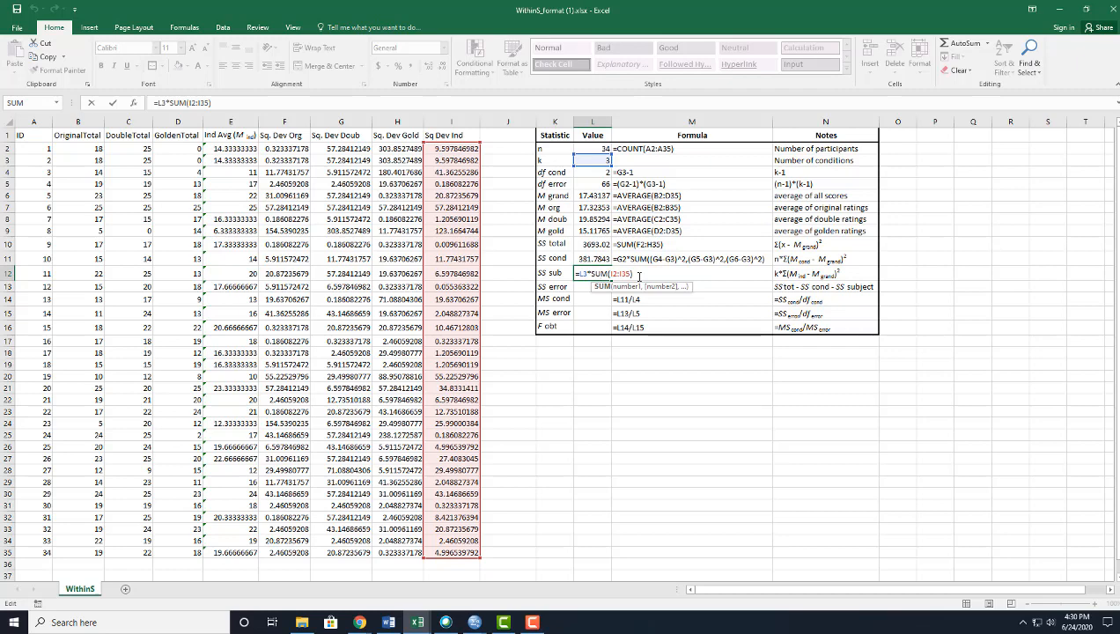
{"action": "key", "text": "Return"}
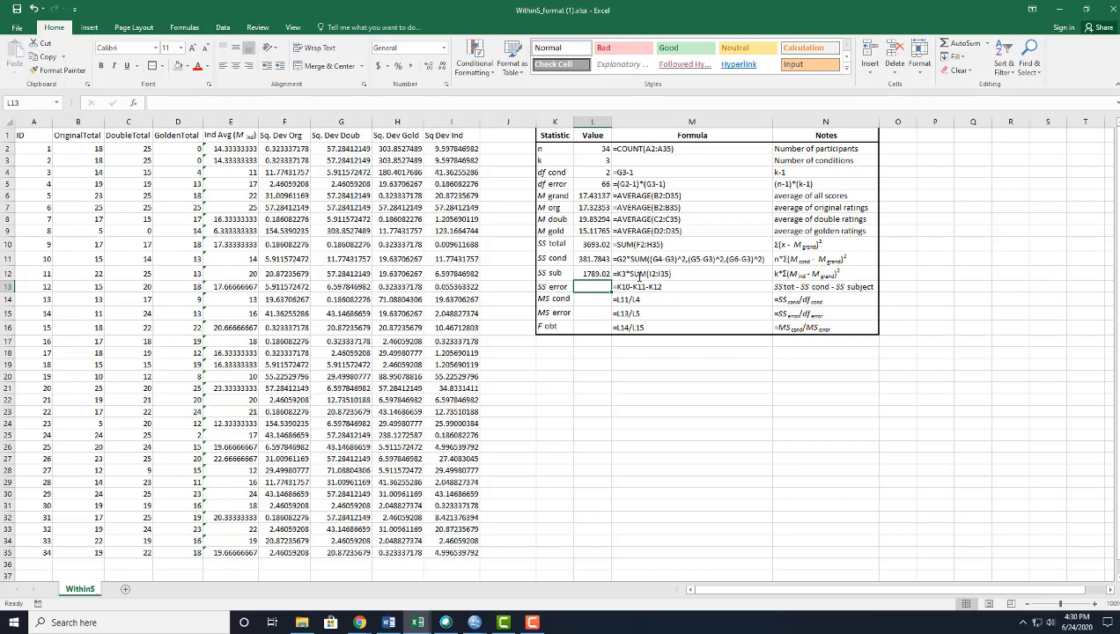
- Calculate SS error in L13 by subtracting SS cond and SS sub from SS total with =L10-L11-L12
{"action": "type", "text": "="}
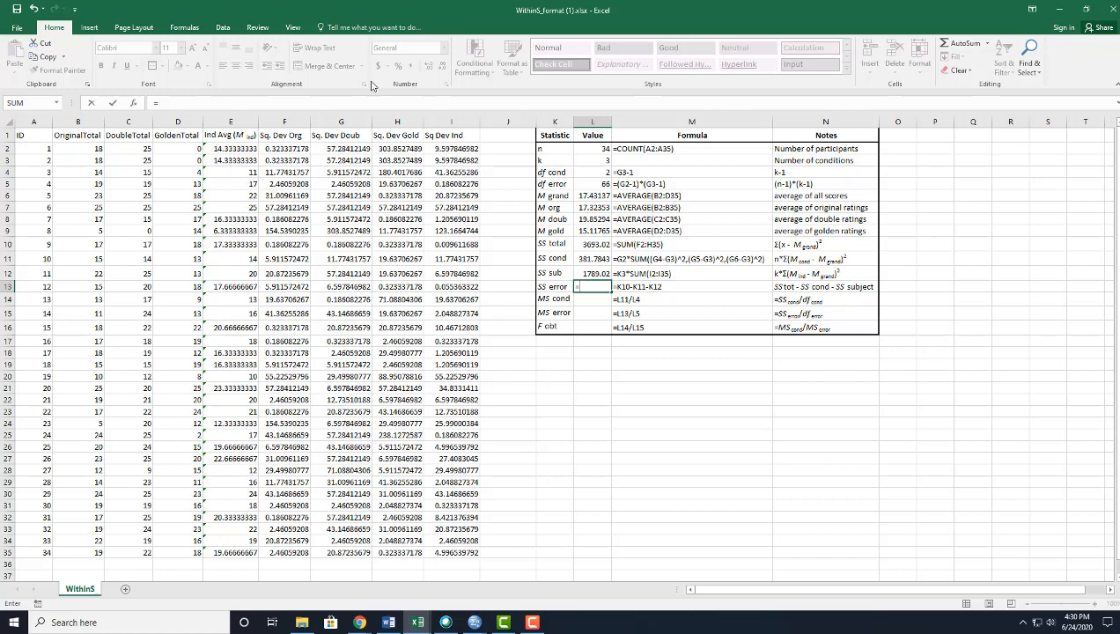
{"action": "left_click", "coordinate": [586, 247]}
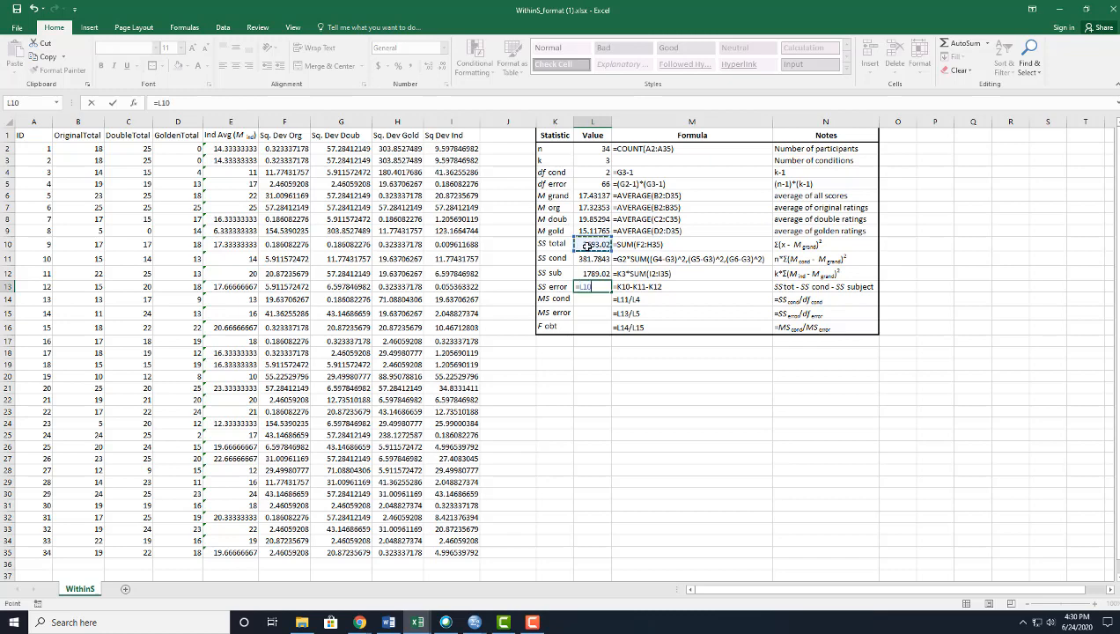
{"action": "type", "text": "-"}
{"action": "left_click", "coordinate": [594, 259]}
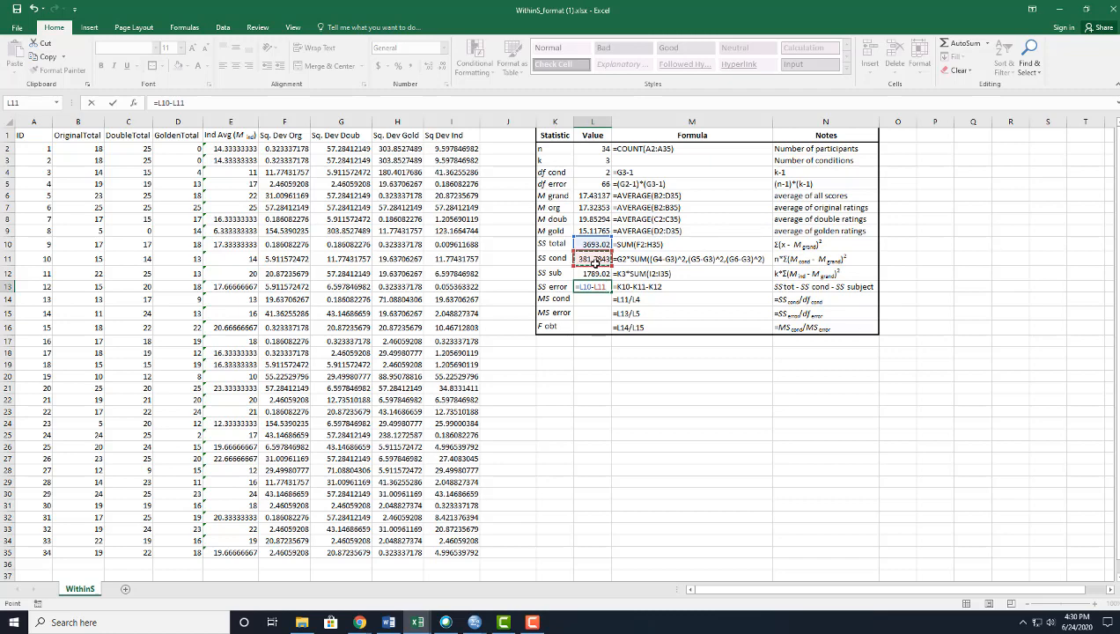
{"action": "type", "text": "-"}
{"action": "left_click", "coordinate": [579, 274]}
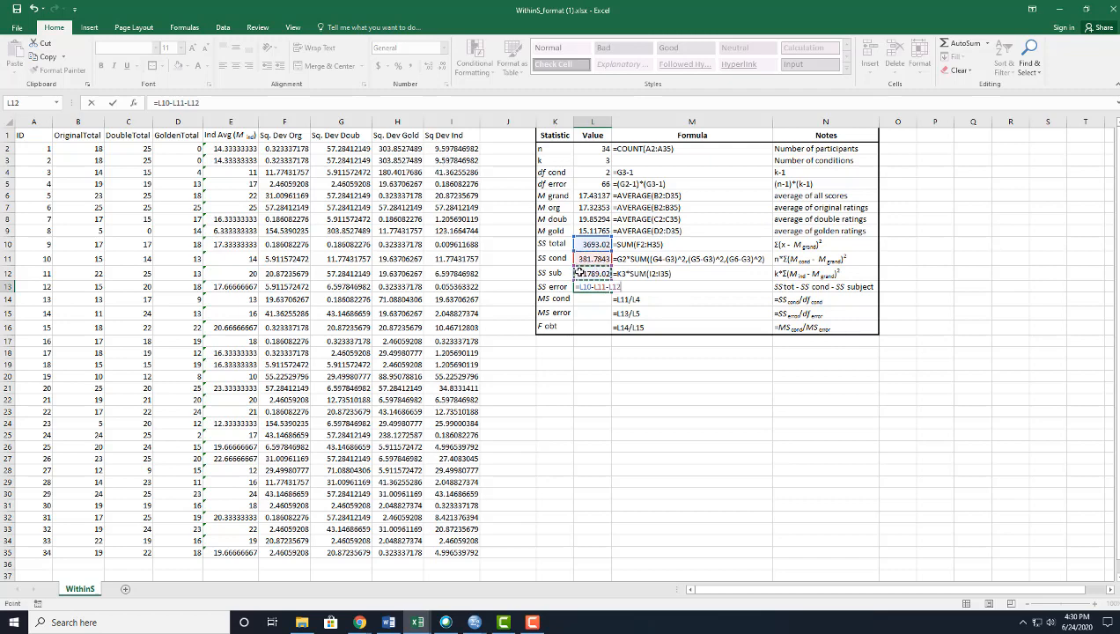
{"action": "key", "text": "Return"}
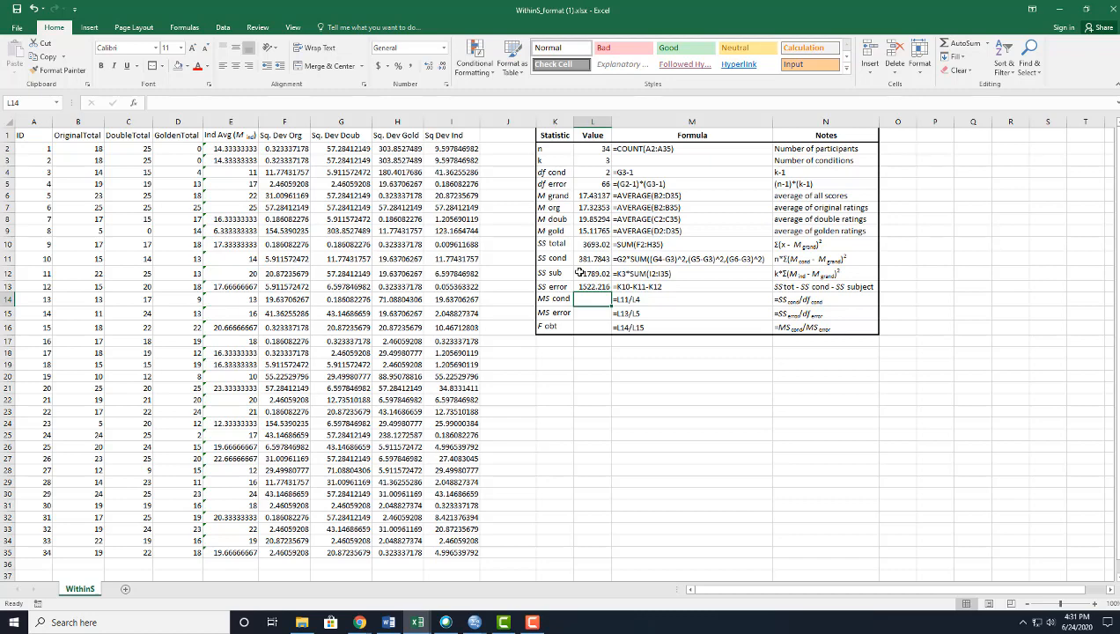
- Calculate MS cond in L14 by dividing SS cond by df cond with the formula =L11/L4
{"action": "type", "text": "="}
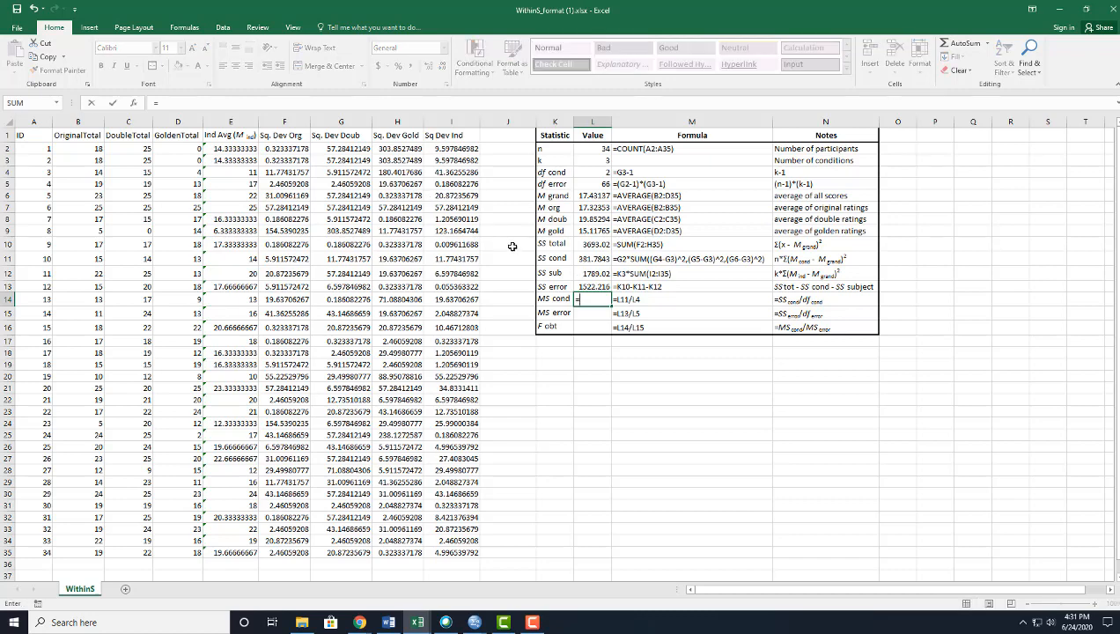
{"action": "left_click", "coordinate": [581, 259]}
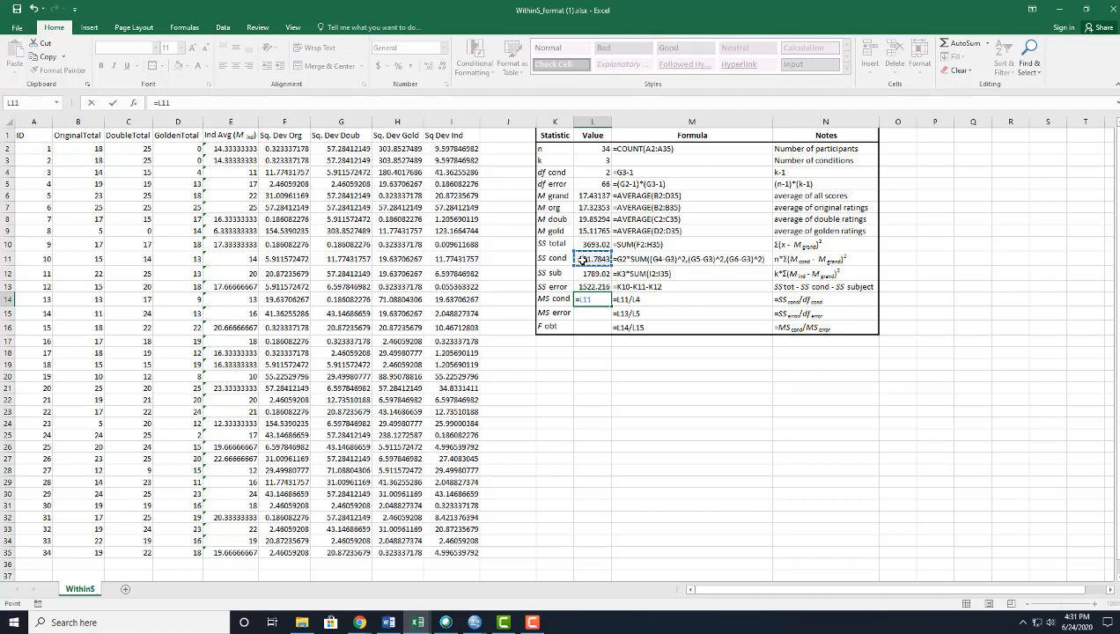
{"action": "type", "text": "/"}
{"action": "left_click", "coordinate": [592, 173]}
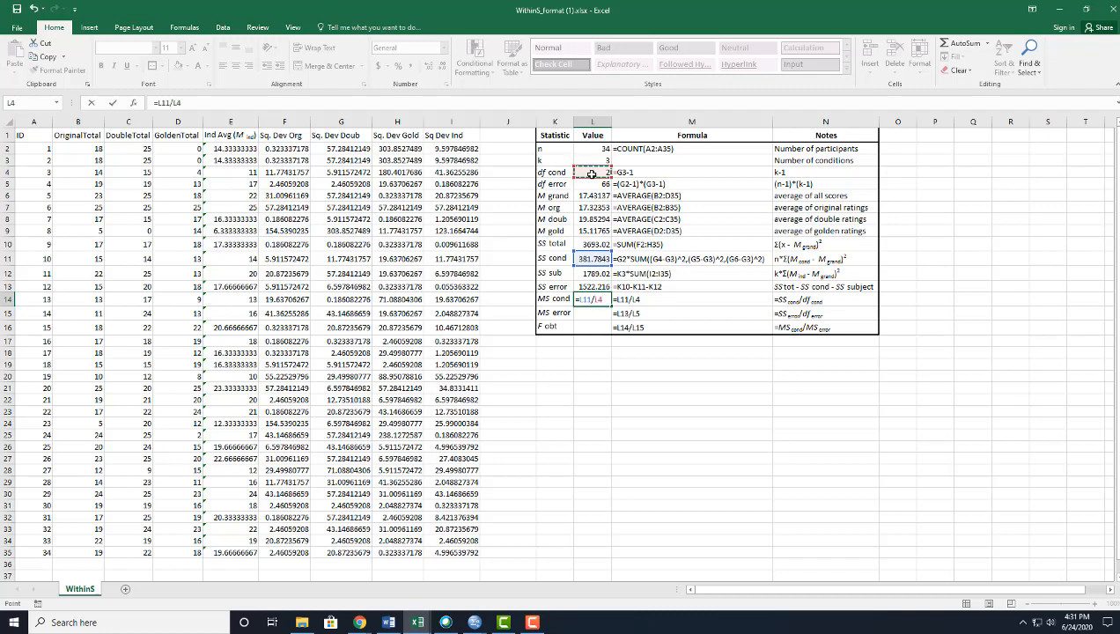
{"action": "key", "text": "Return"}
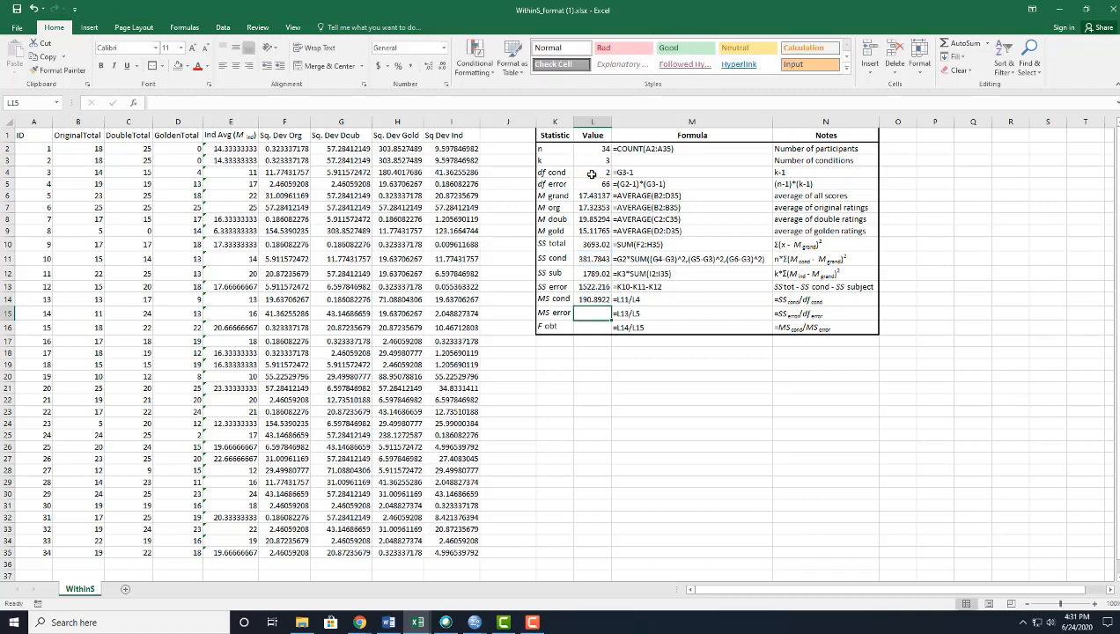
- Calculate MS error in L15 by dividing SS error by df error with the formula =L13/L5
{"action": "type", "text": "="}
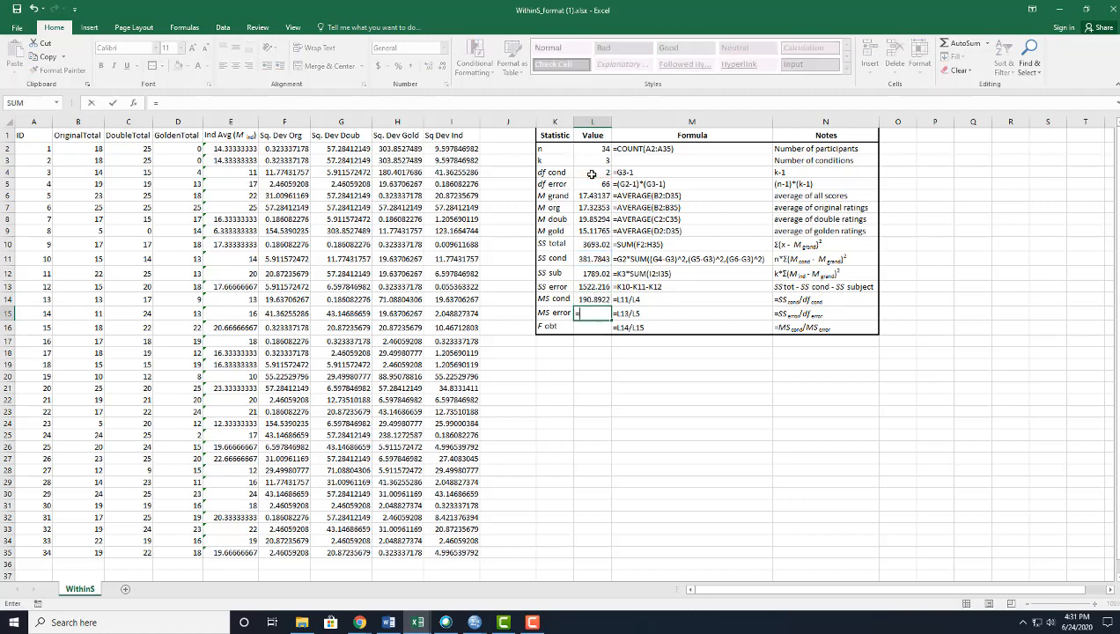
{"action": "left_click", "coordinate": [603, 287]}
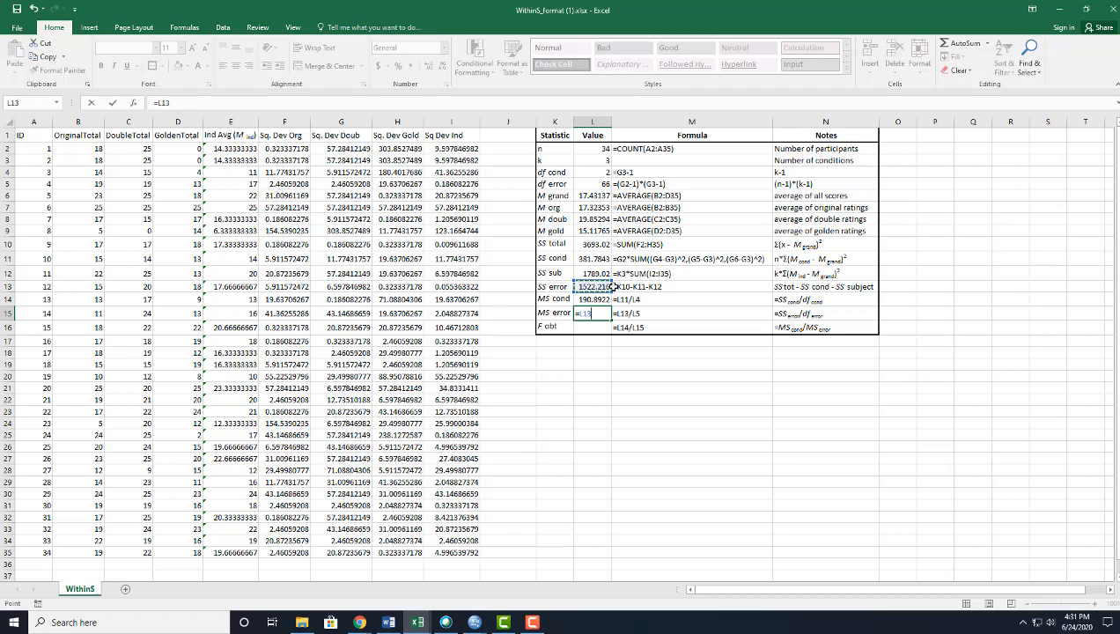
{"action": "type", "text": "/"}
{"action": "left_click", "coordinate": [587, 184]}
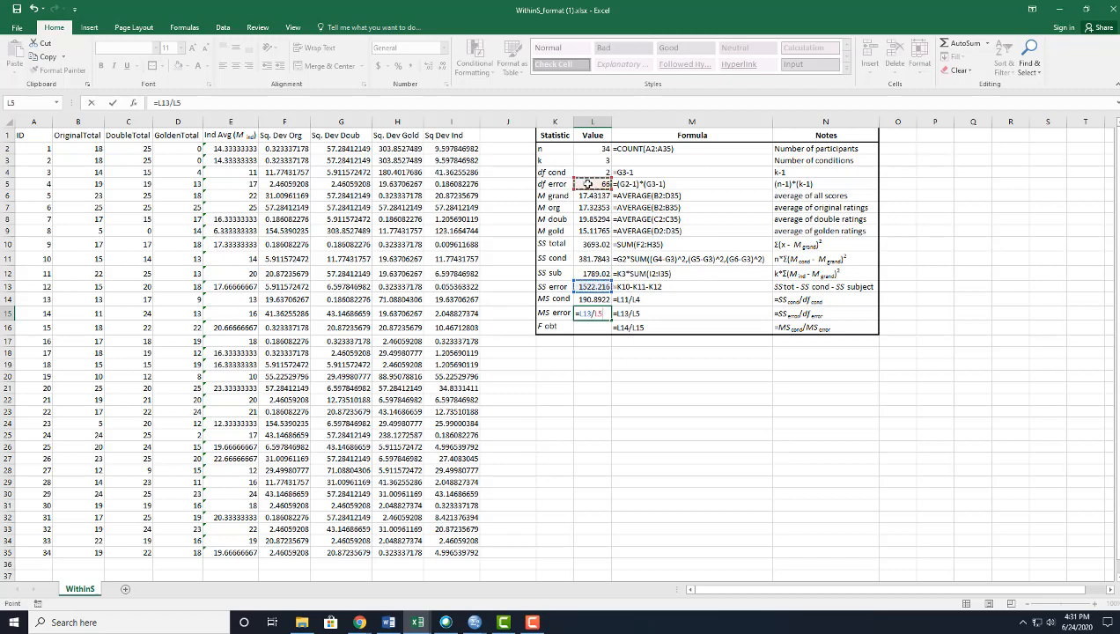
{"action": "key", "text": "Return"}
- Calculate F obt in L16 by dividing MS cond by MS error with the formula =L14/L15
{"action": "type", "text": "="}
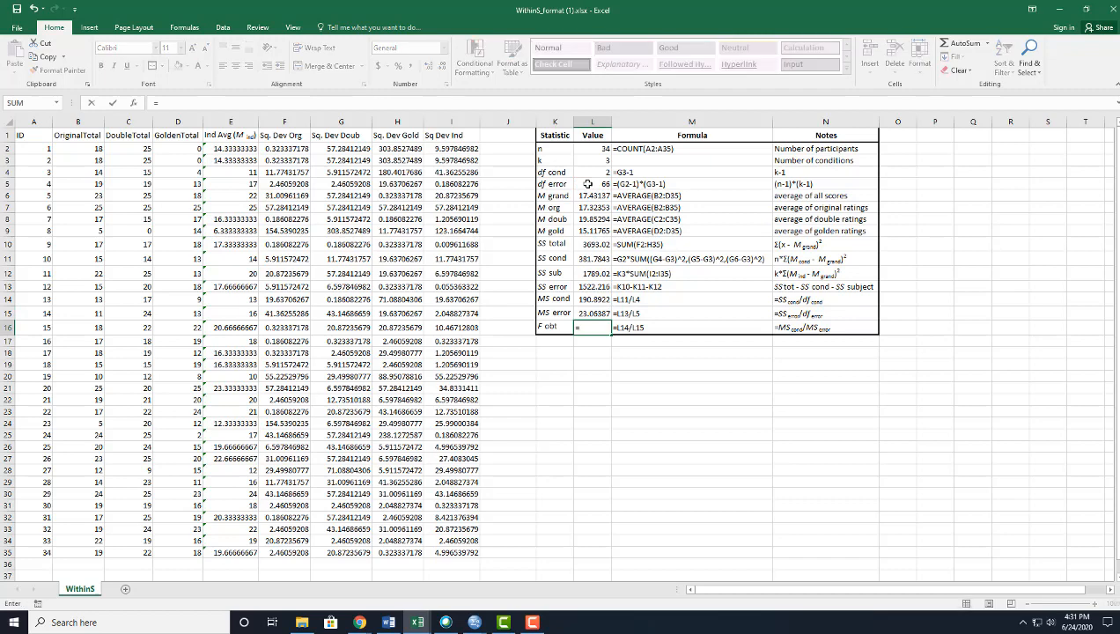
{"action": "key", "text": "Up"}
{"action": "key", "text": "Up"}
{"action": "type", "text": "/"}
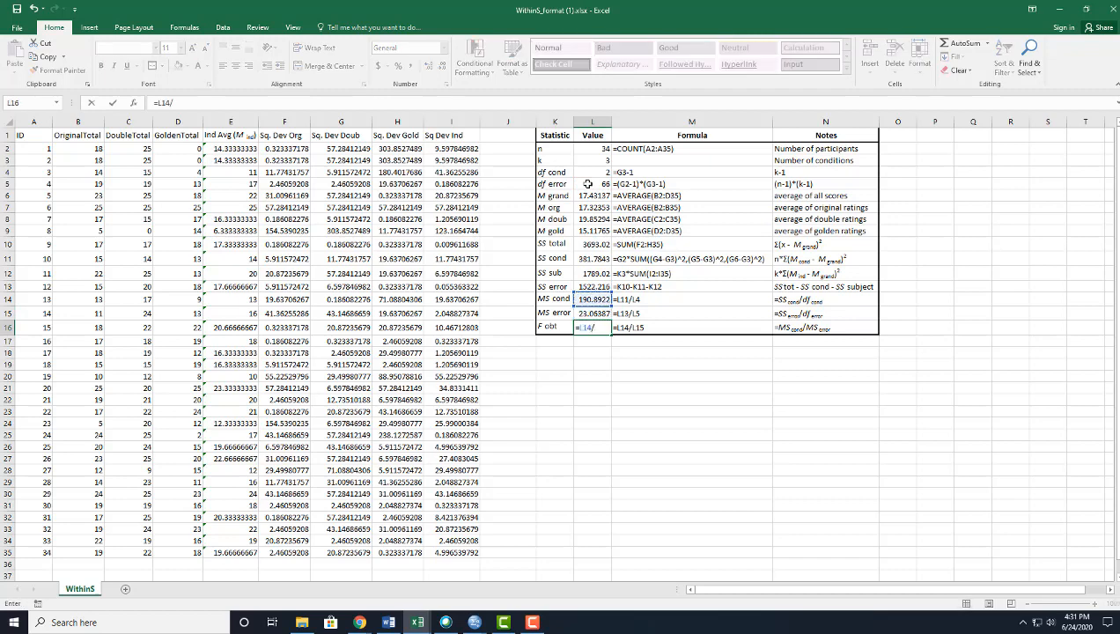
{"action": "key", "text": "Up"}
{"action": "key", "text": "Return"}
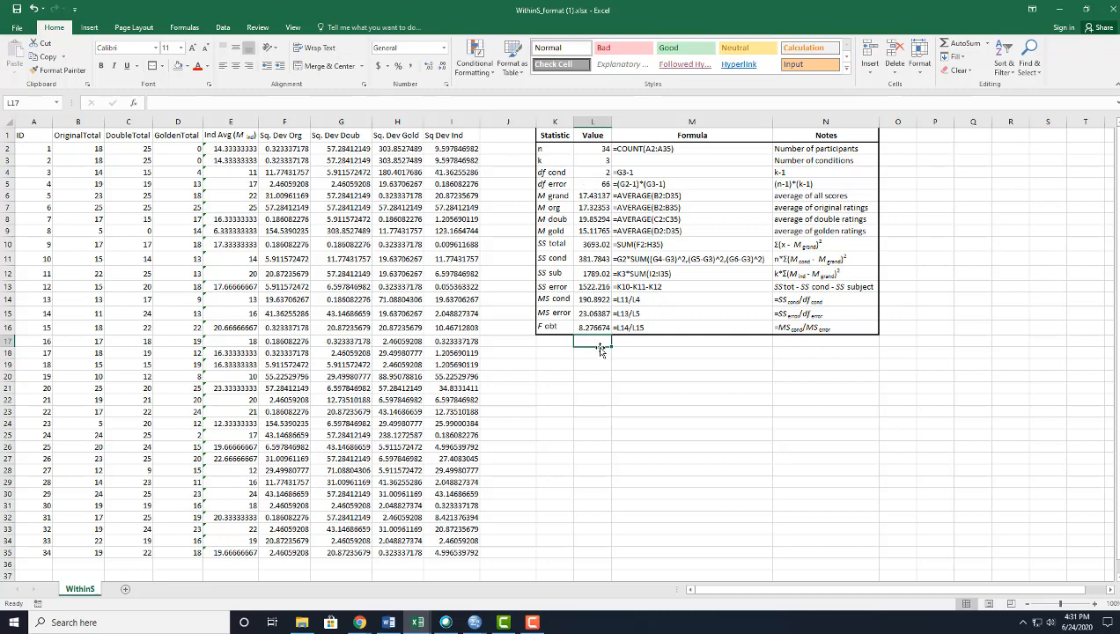
- Compare MS between in the BetweenS_format workbook with MS cond in the WithinS_format workbook
{"action": "left_click", "coordinate": [417, 623]}
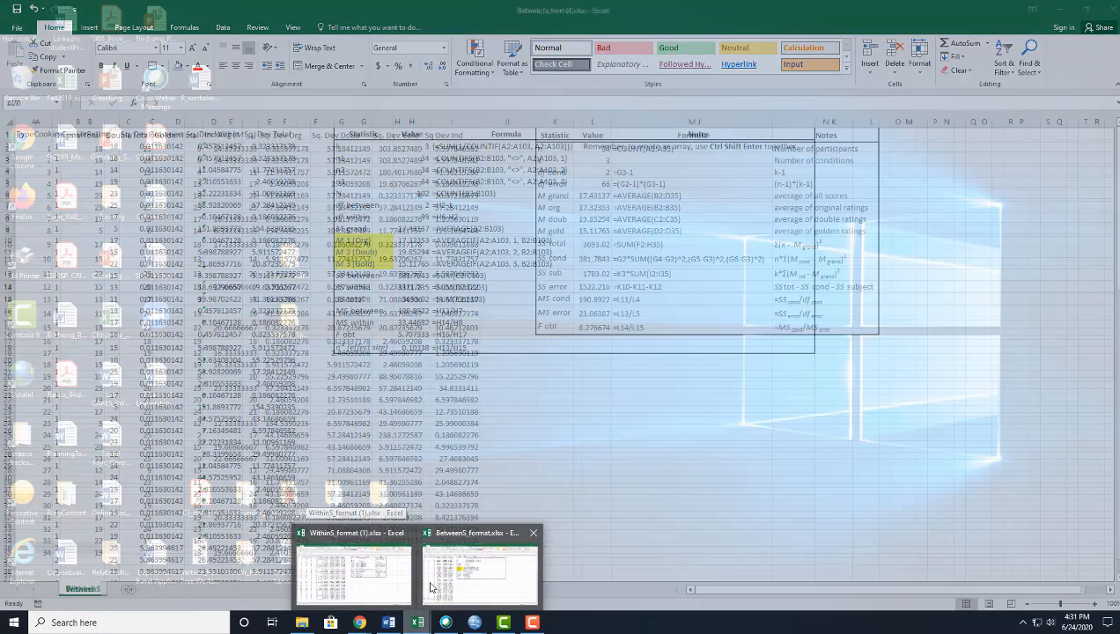
{"action": "left_click", "coordinate": [480, 572]}
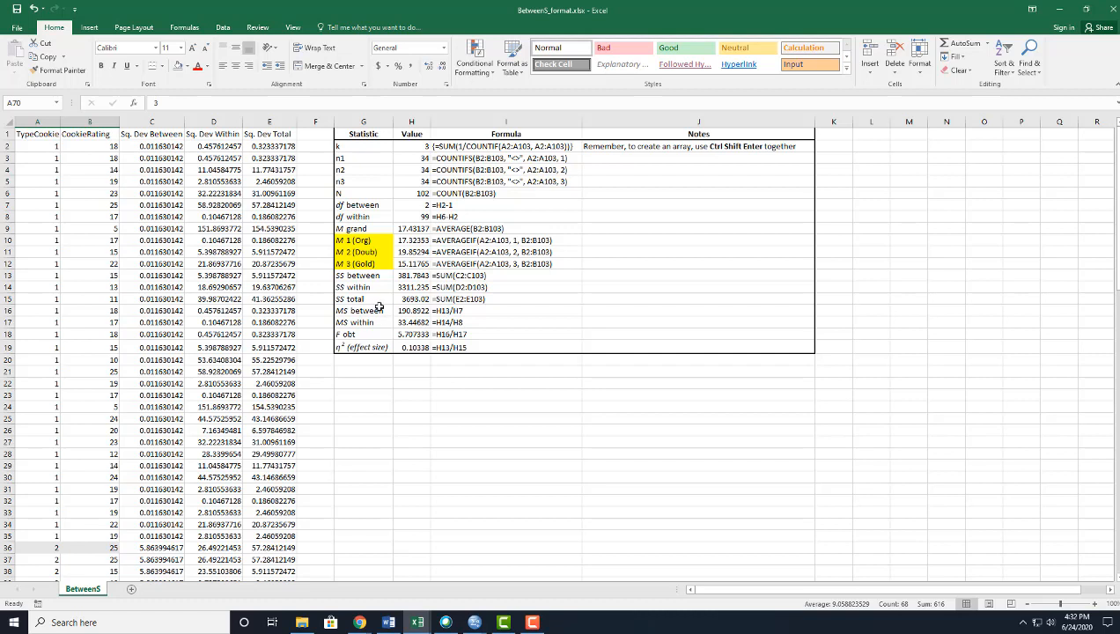
{"action": "left_click_drag", "start_coordinate": [378, 306], "coordinate": [422, 309]}
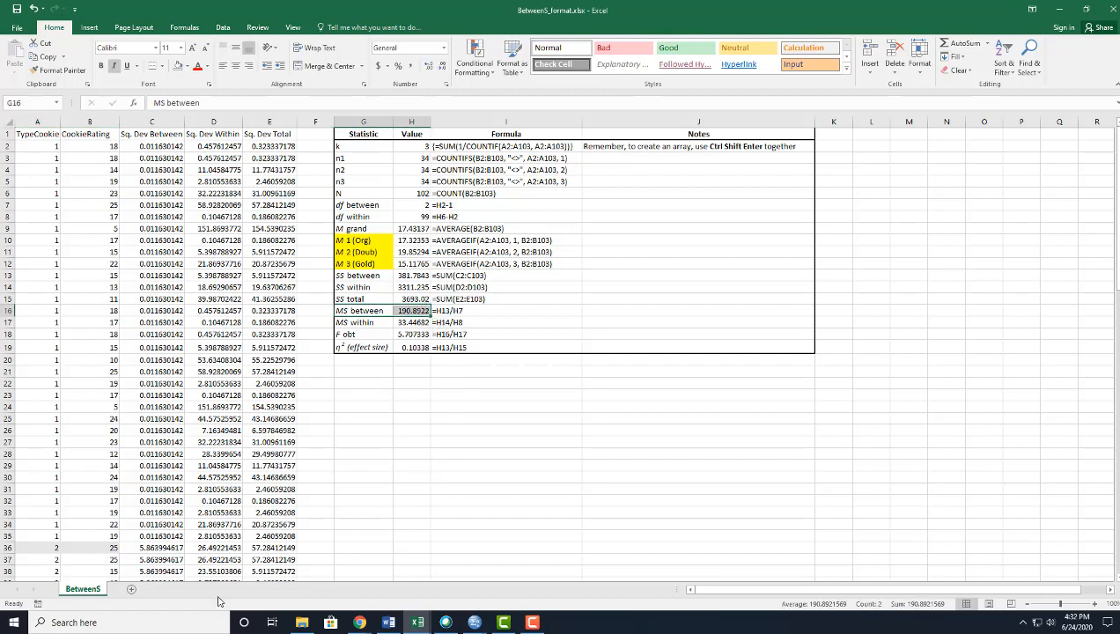
{"action": "left_click", "coordinate": [417, 622]}
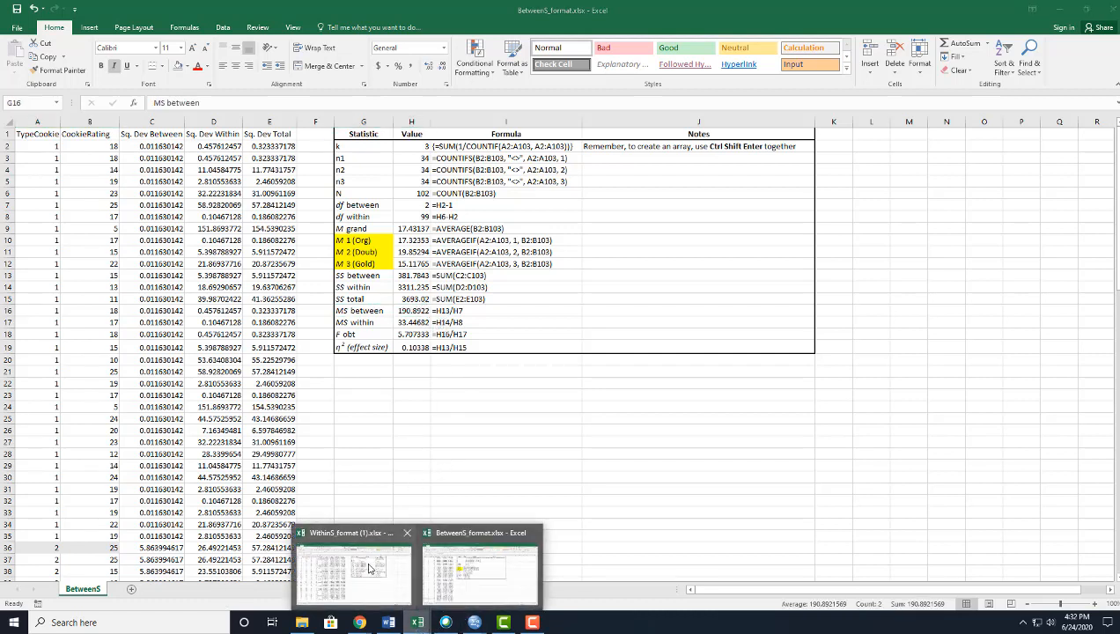
{"action": "left_click", "coordinate": [368, 568]}
{"action": "left_click", "coordinate": [555, 299]}
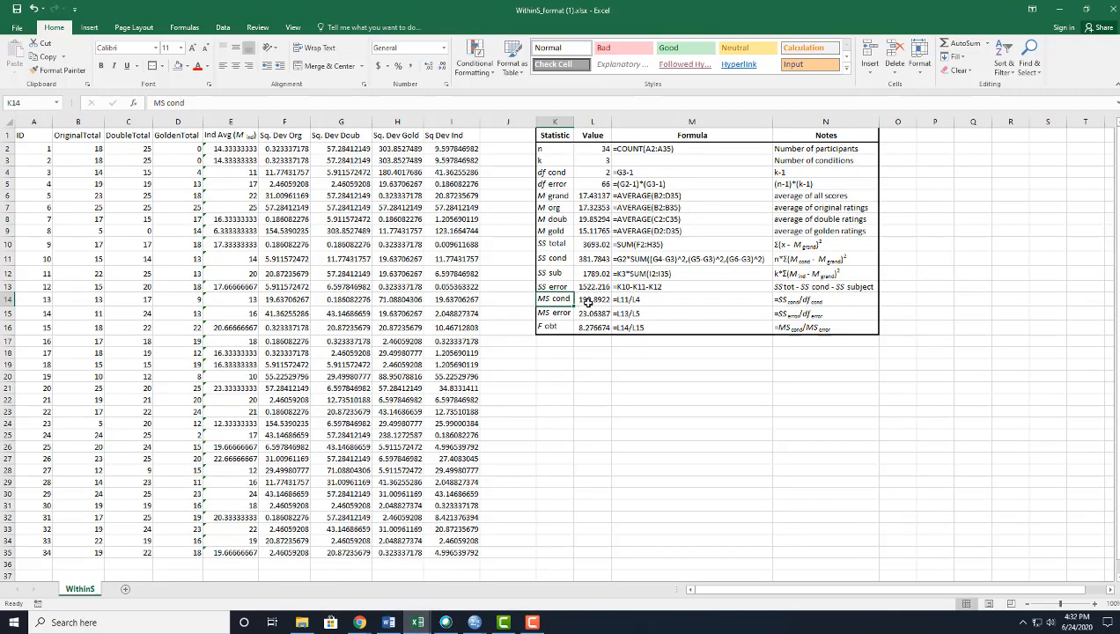
{"action": "left_click_drag", "start_coordinate": [555, 300], "coordinate": [592, 302]}
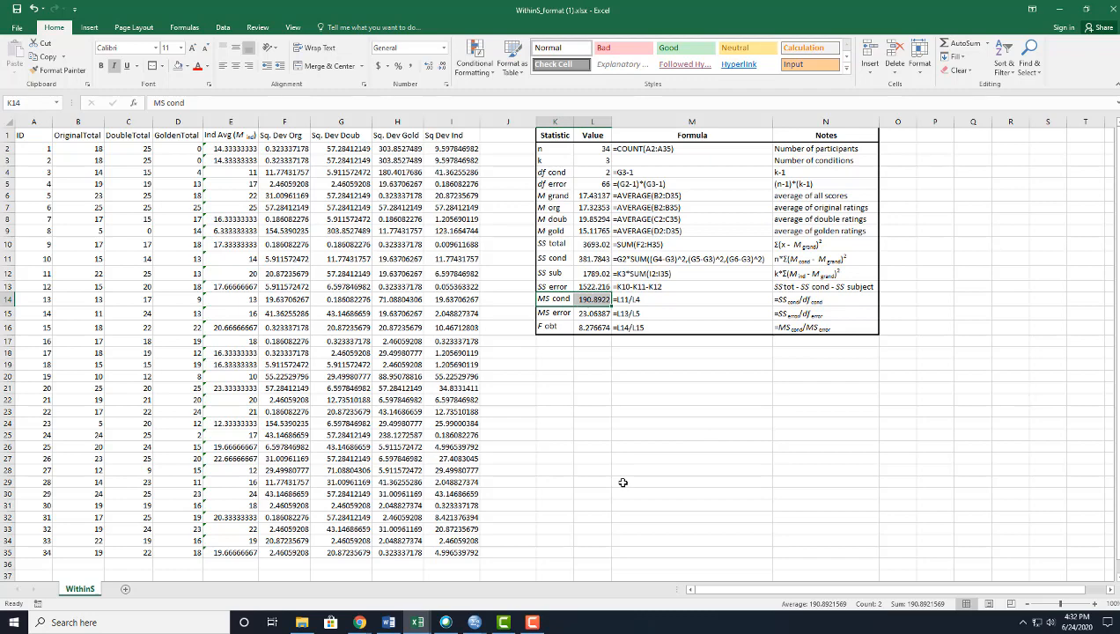
- Examine MS error in row 15 of the within-subjects table together with SS sub in row 12
{"action": "left_click", "coordinate": [553, 313]}
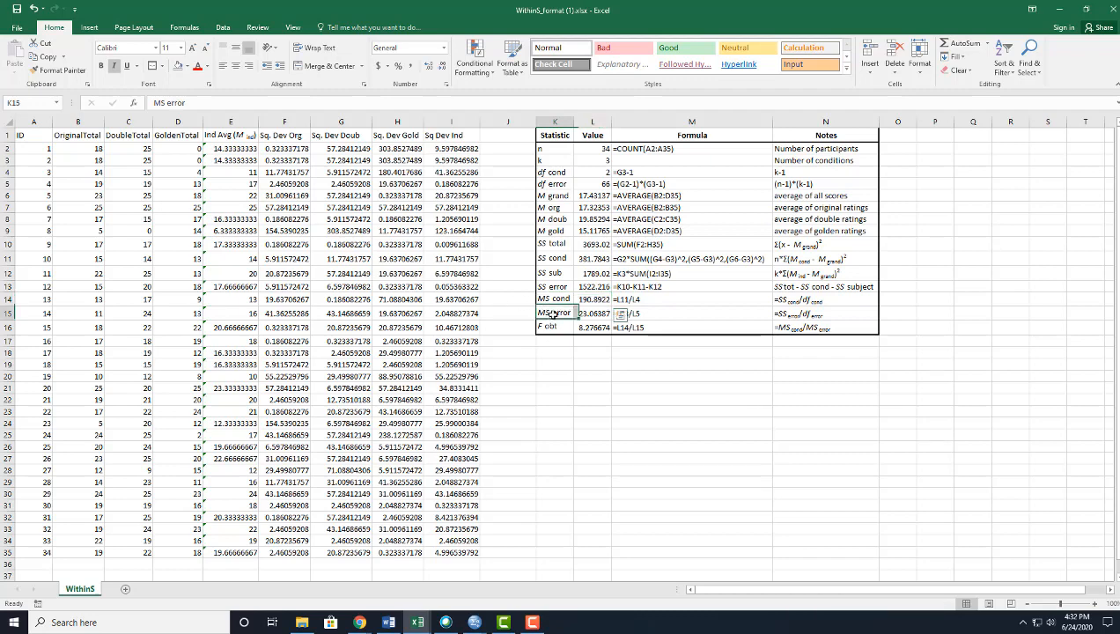
{"action": "left_click_drag", "start_coordinate": [553, 314], "coordinate": [594, 313]}
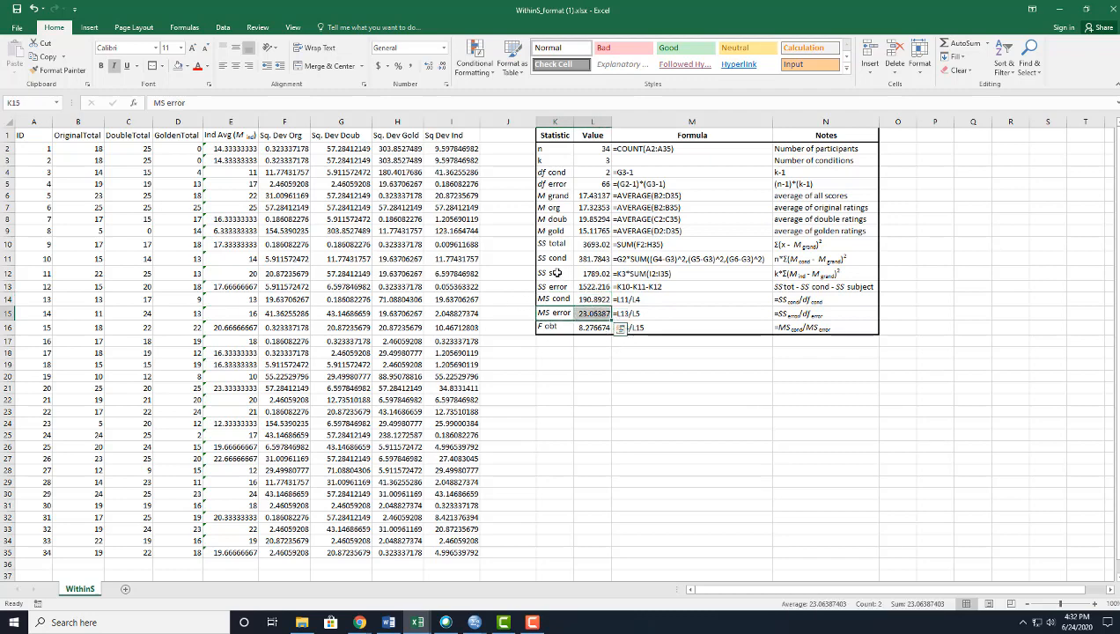
{"action": "left_click_drag", "start_coordinate": [557, 273], "coordinate": [597, 274]}
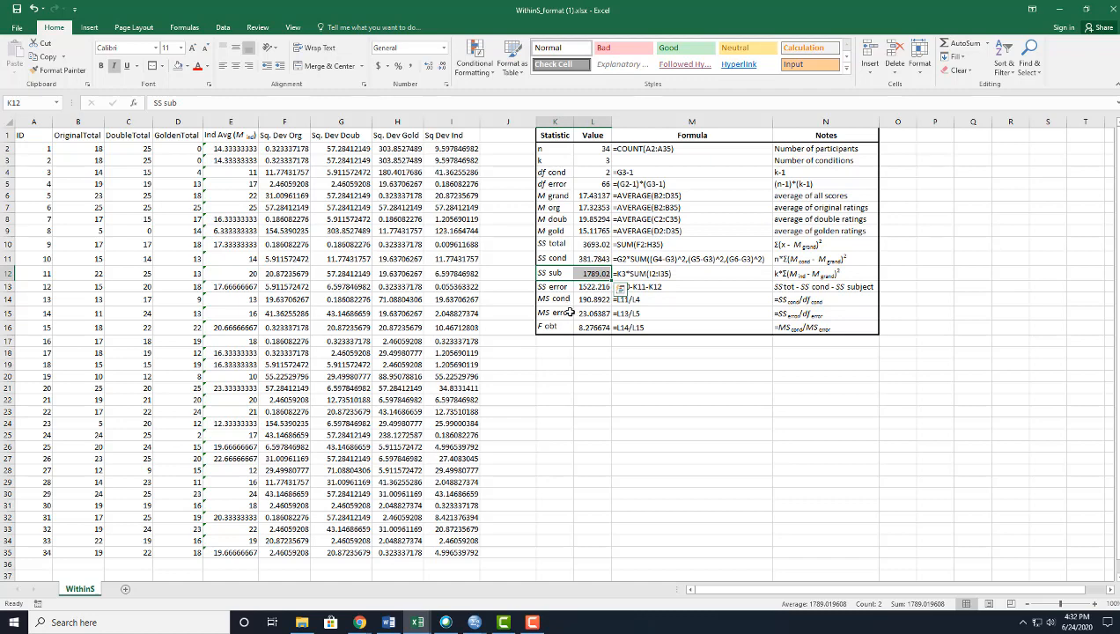
{"action": "left_click_drag", "start_coordinate": [569, 312], "coordinate": [595, 314]}
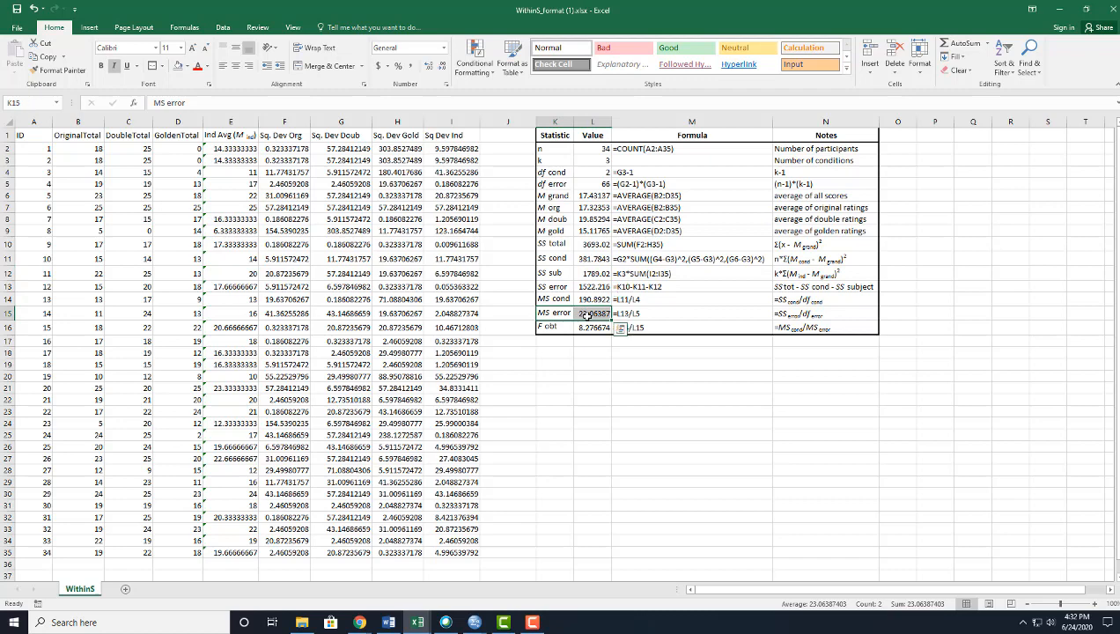
- Review MS within and F obt in the BetweenS_format workbook for comparison with the within-subjects results
{"action": "mouse_move", "coordinate": [419, 620]}
{"action": "left_click", "coordinate": [396, 597]}
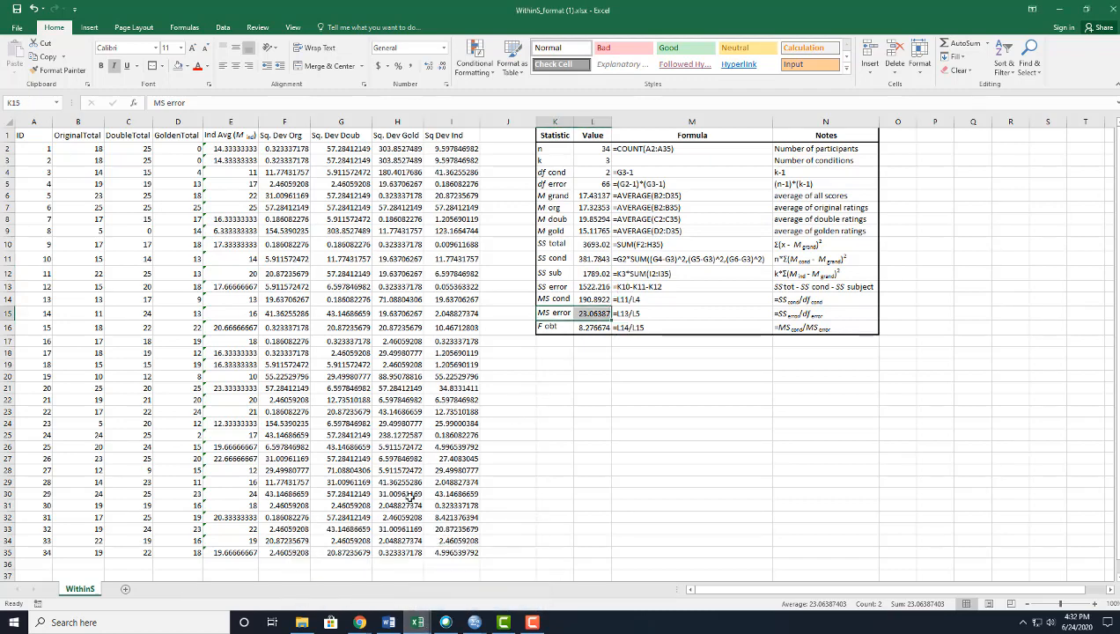
{"action": "mouse_move", "coordinate": [417, 621]}
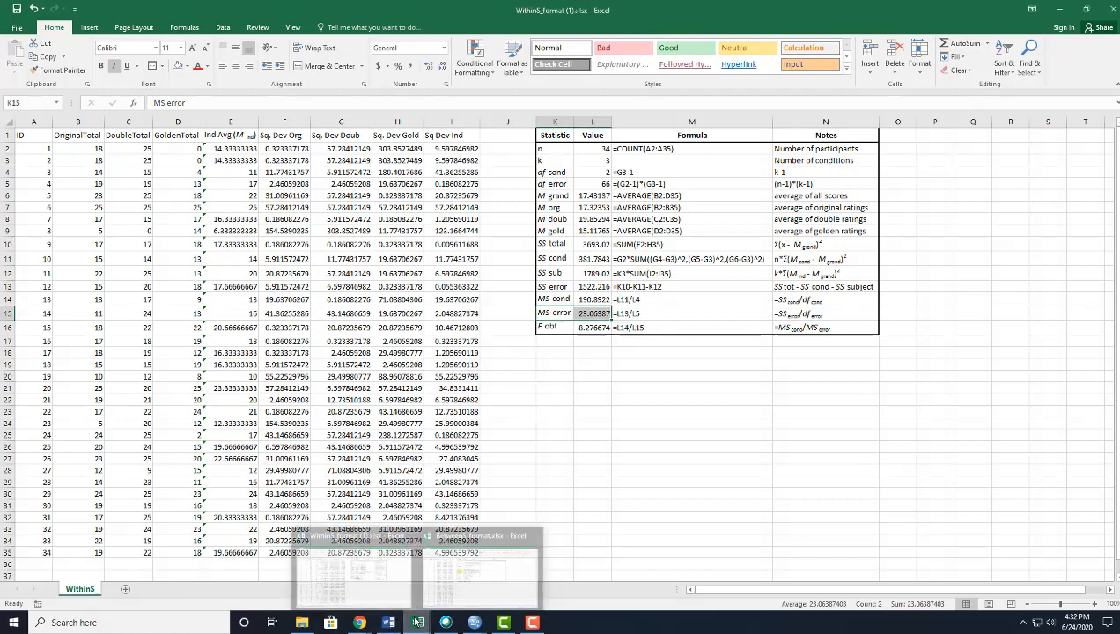
{"action": "left_click", "coordinate": [451, 585]}
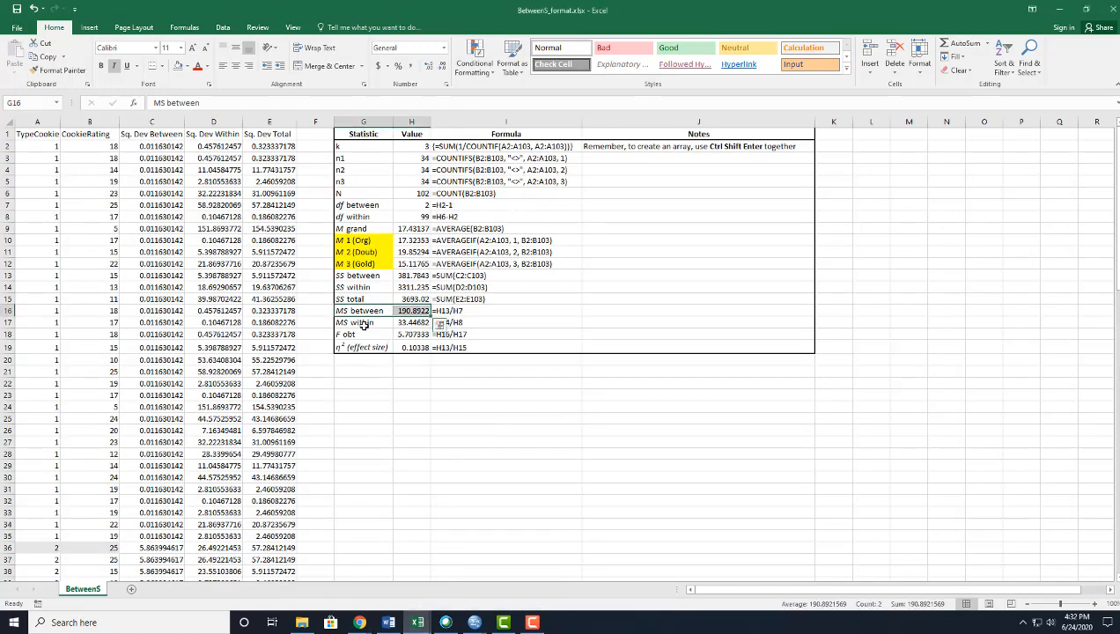
{"action": "left_click_drag", "start_coordinate": [361, 322], "coordinate": [421, 326]}
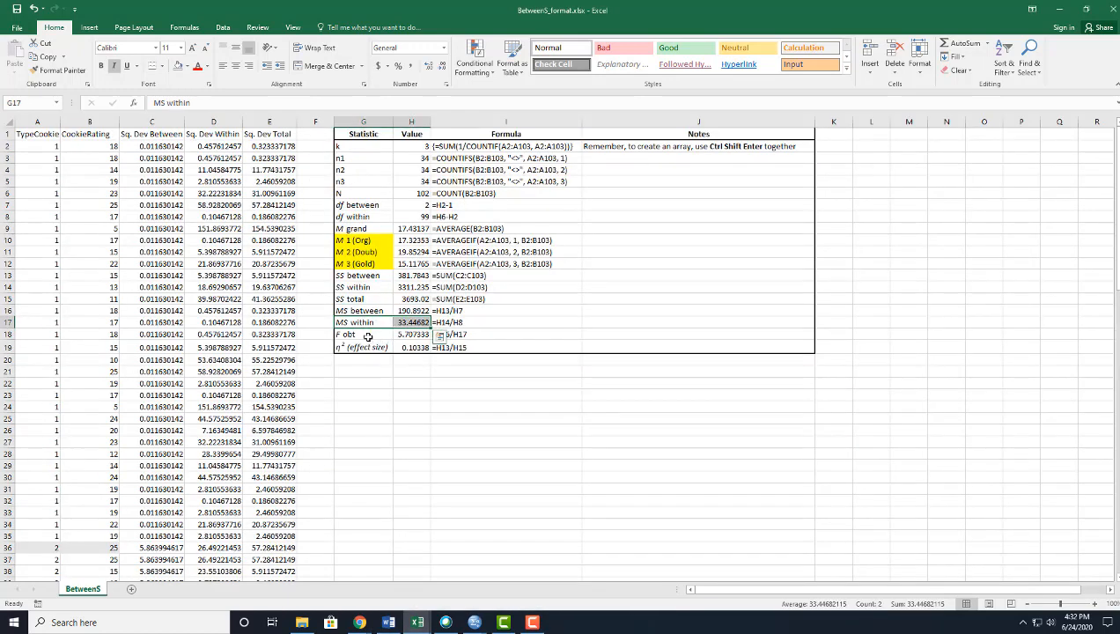
{"action": "left_click_drag", "start_coordinate": [368, 334], "coordinate": [419, 335]}
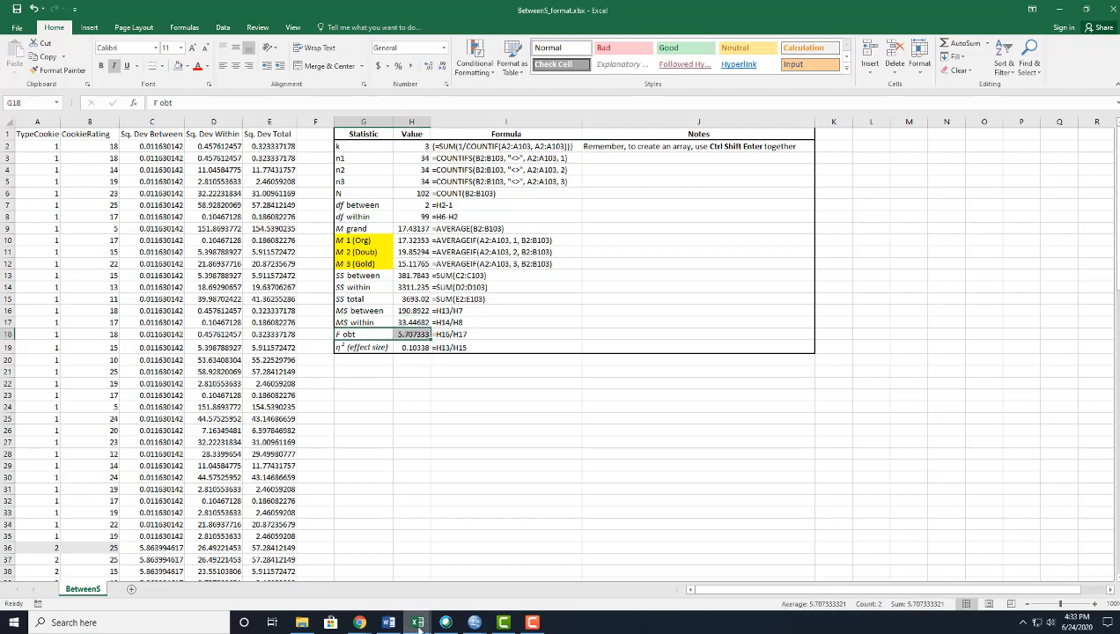
- Return to the WithinS_format workbook and examine its F obt in row 16 against the between-subjects F
{"action": "mouse_move", "coordinate": [418, 616]}
{"action": "left_click", "coordinate": [402, 587]}
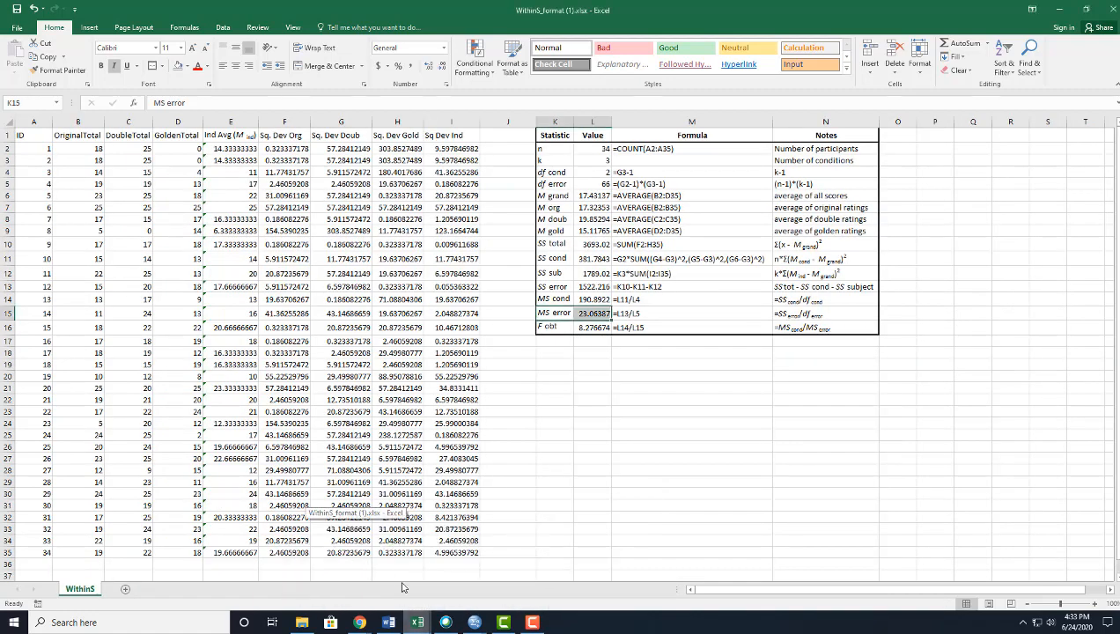
{"action": "left_click_drag", "start_coordinate": [541, 330], "coordinate": [601, 326]}
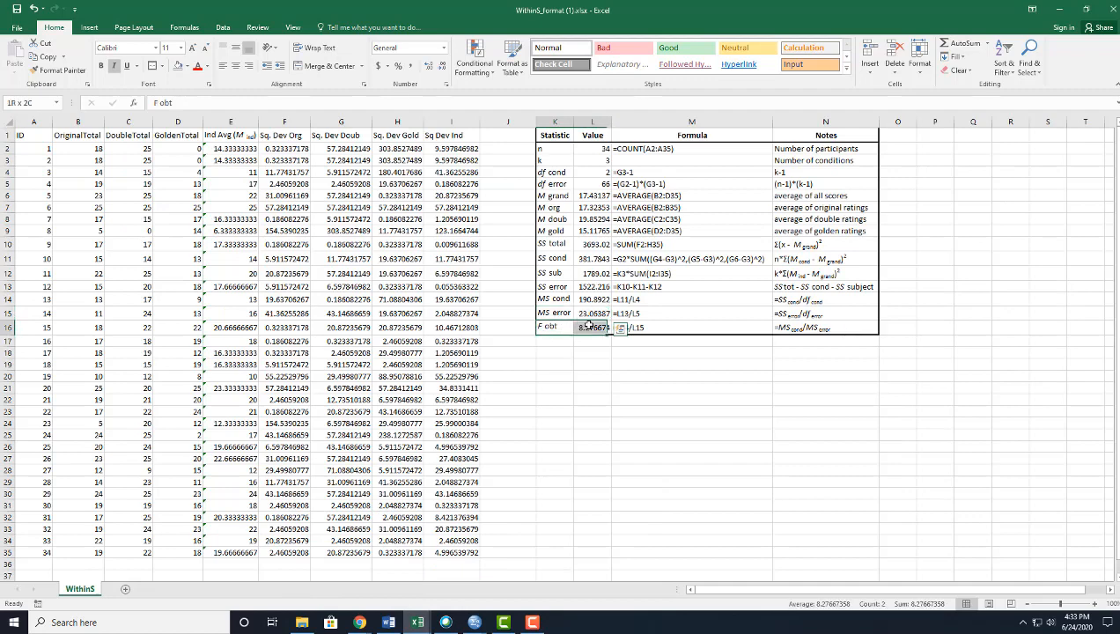